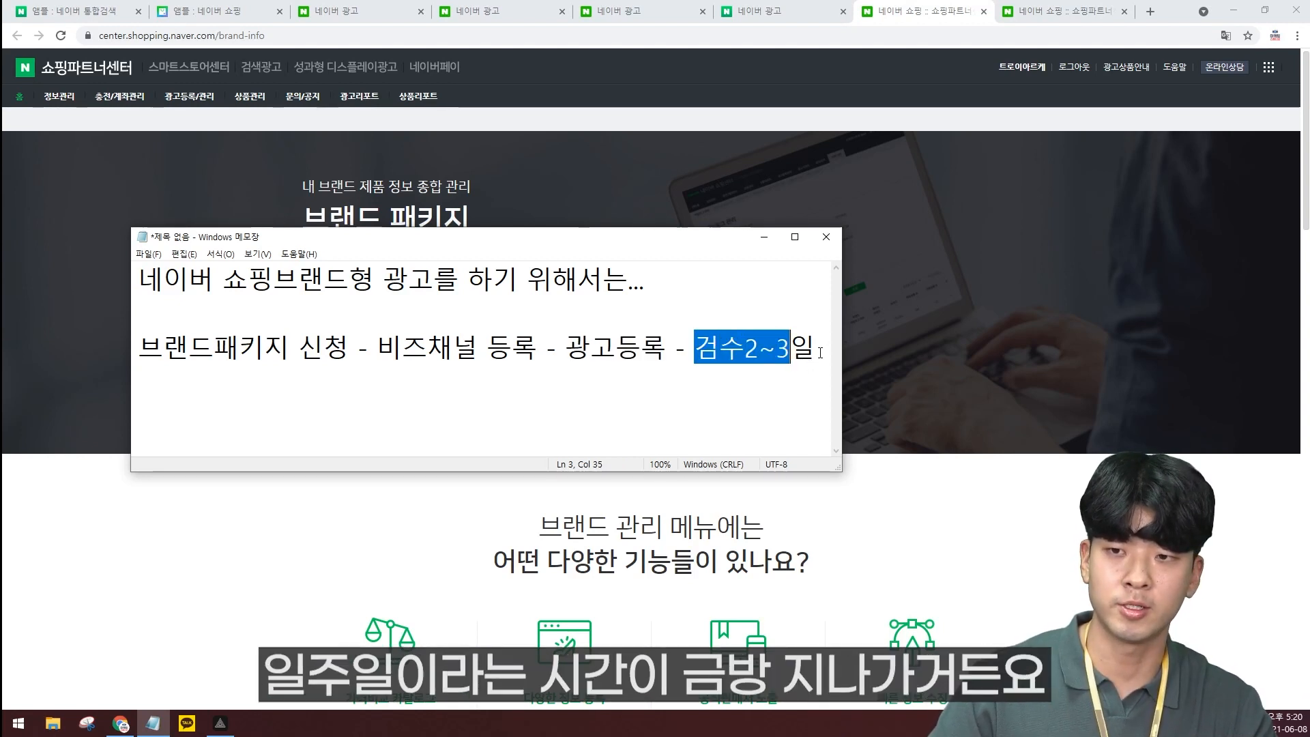
key("Left")
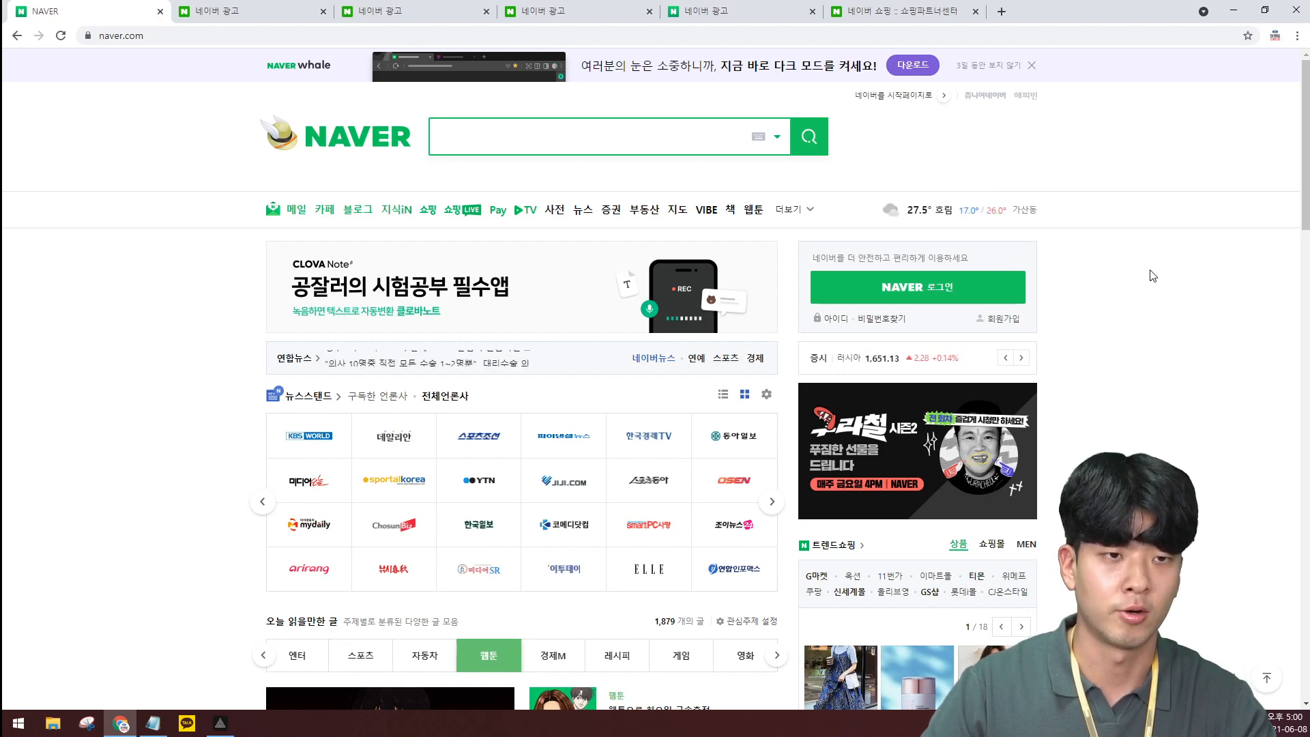
Search Naver for "앰플" and open the full Naver Shopping results for that keyword
type("앰플")
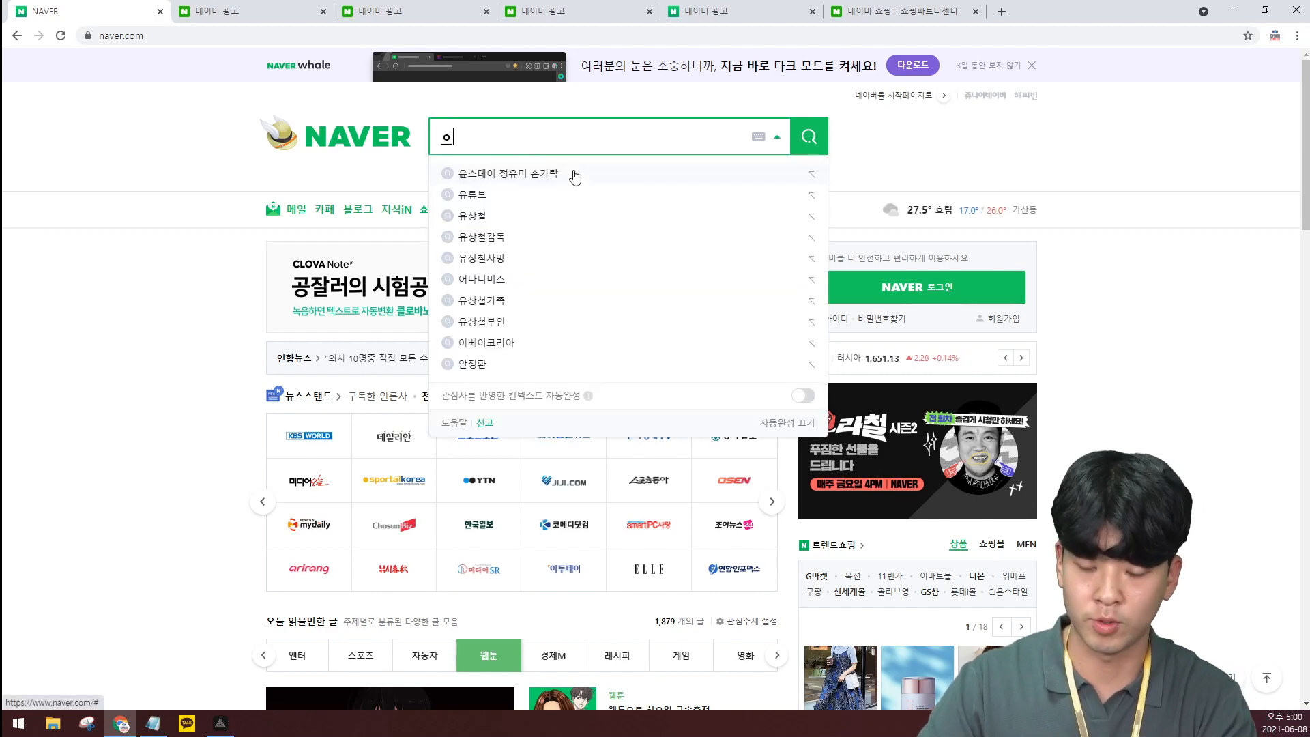
key("Return")
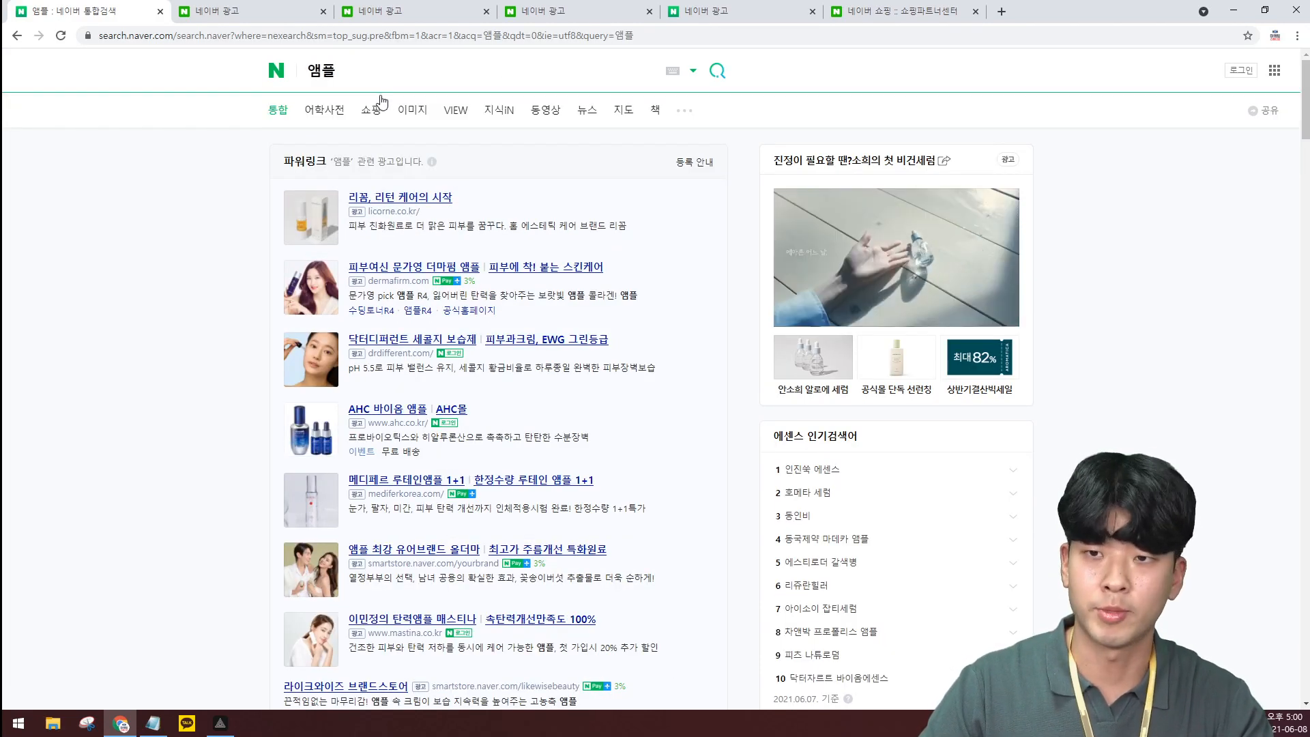
scroll(480, 202, "down", 15)
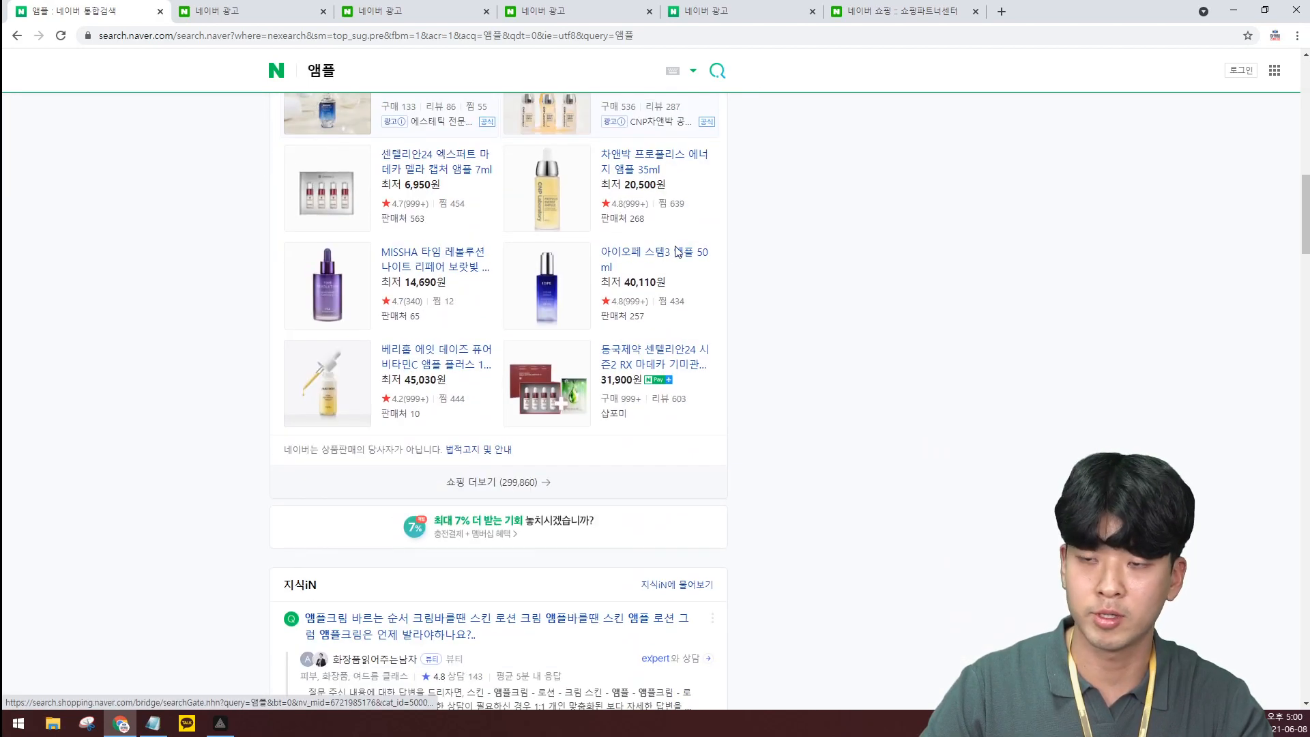
scroll(505, 205, "up", 3)
scroll(718, 336, "down", 4)
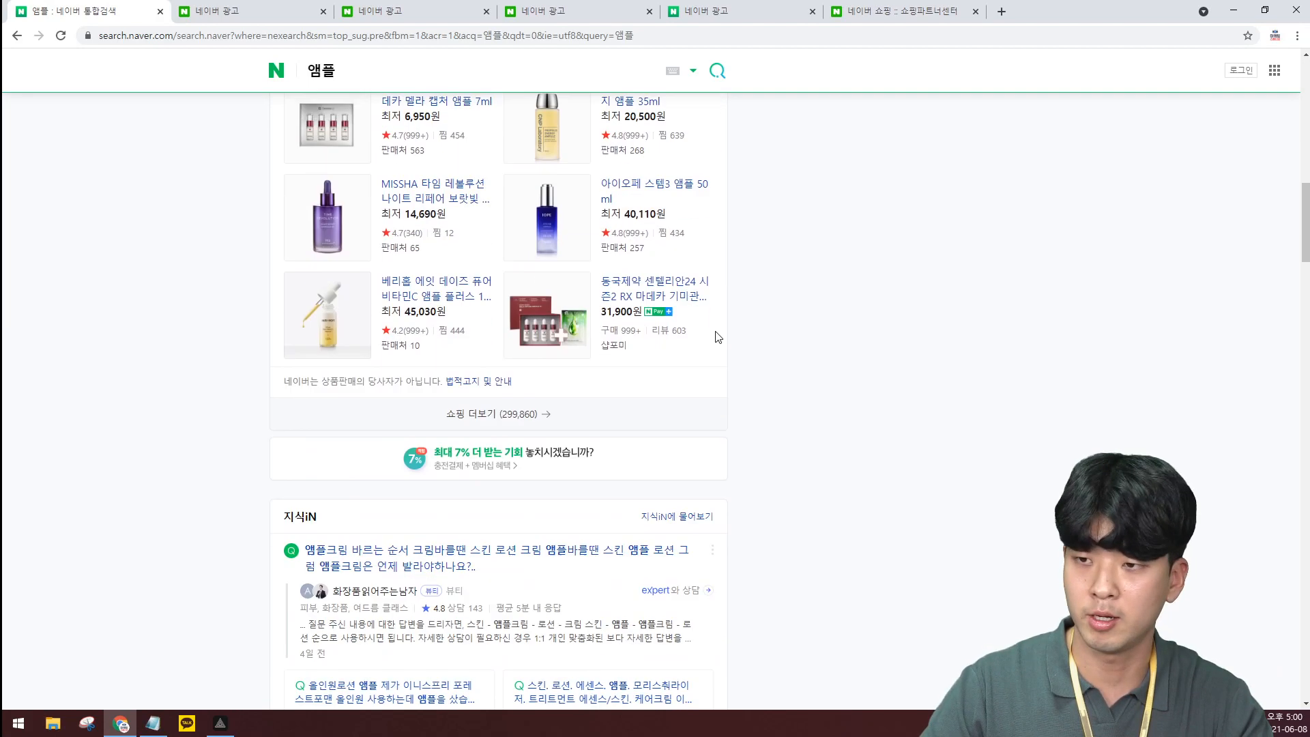
left_click(588, 422)
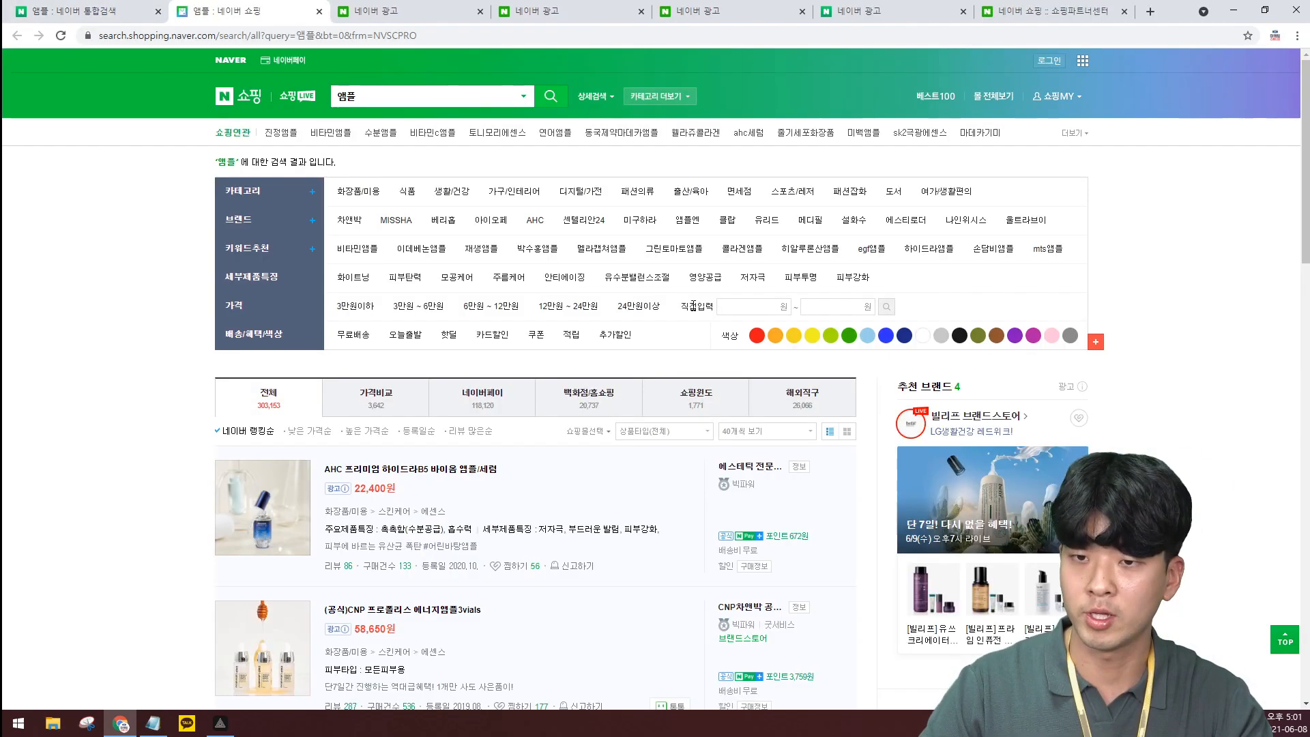
Browse through the brand ads in the 추천 브랜드 carousel beside the 앰플 shopping results
scroll(693, 306, "down", 1)
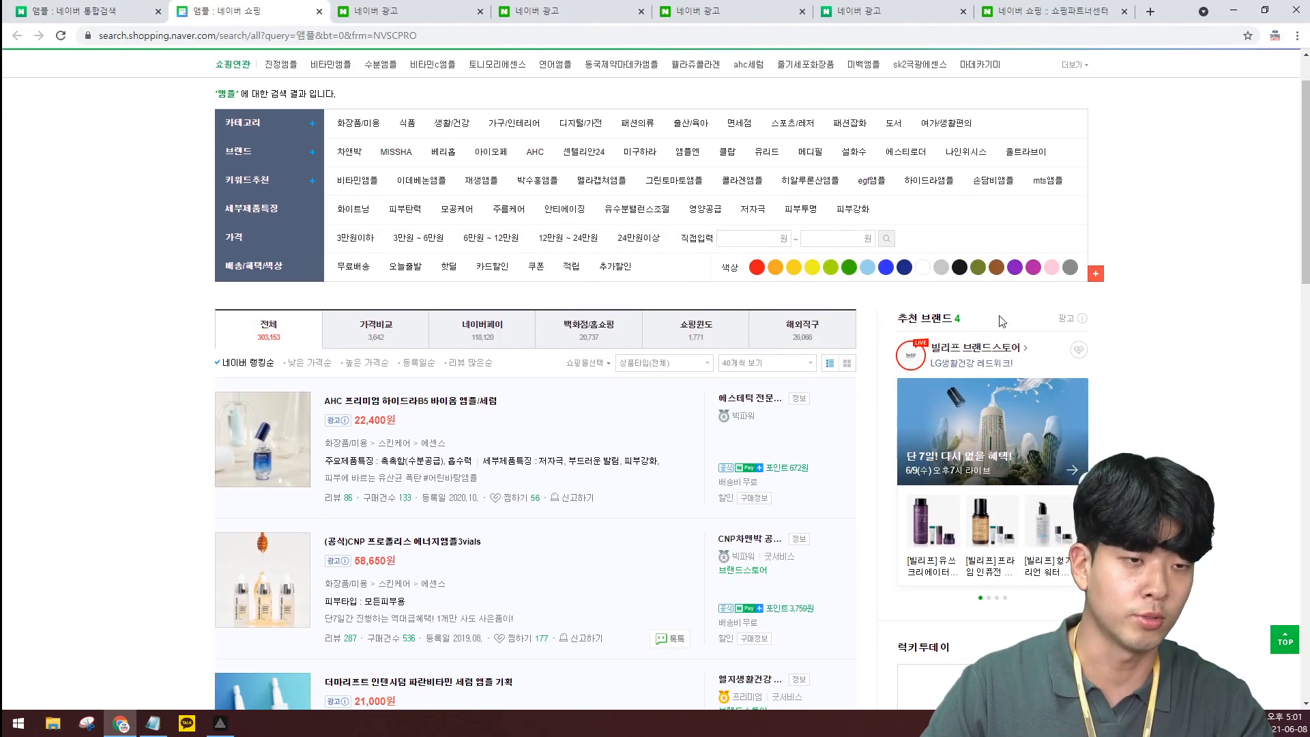
left_click(1088, 485)
left_click(1089, 485)
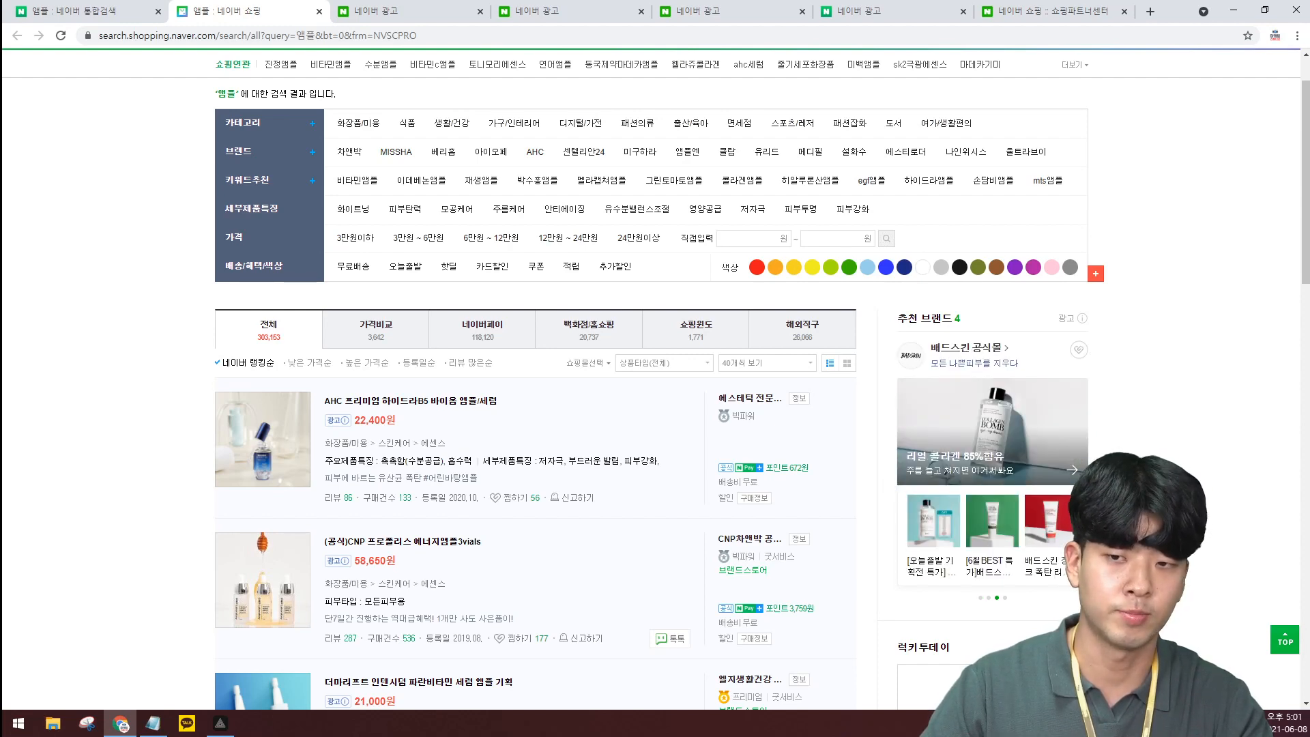
scroll(1092, 355, "down", 2)
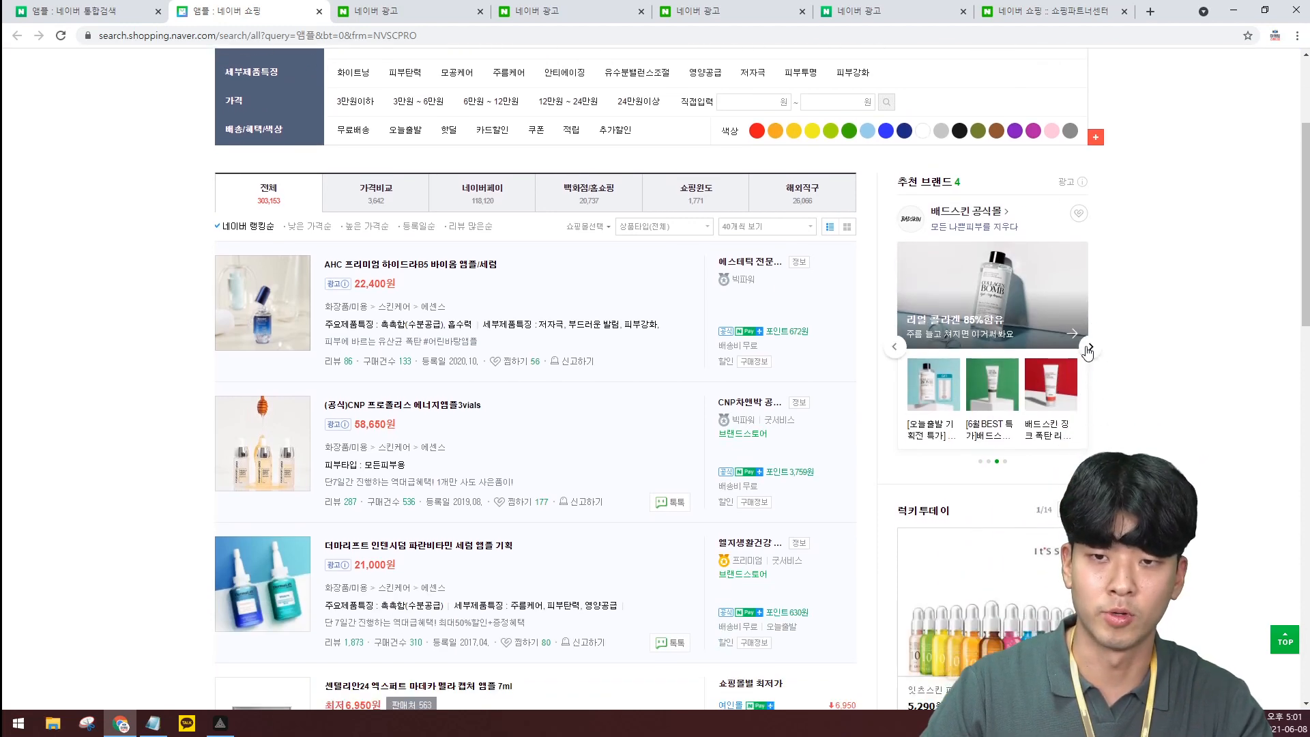
left_click(1088, 354)
scroll(1114, 367, "up", 3)
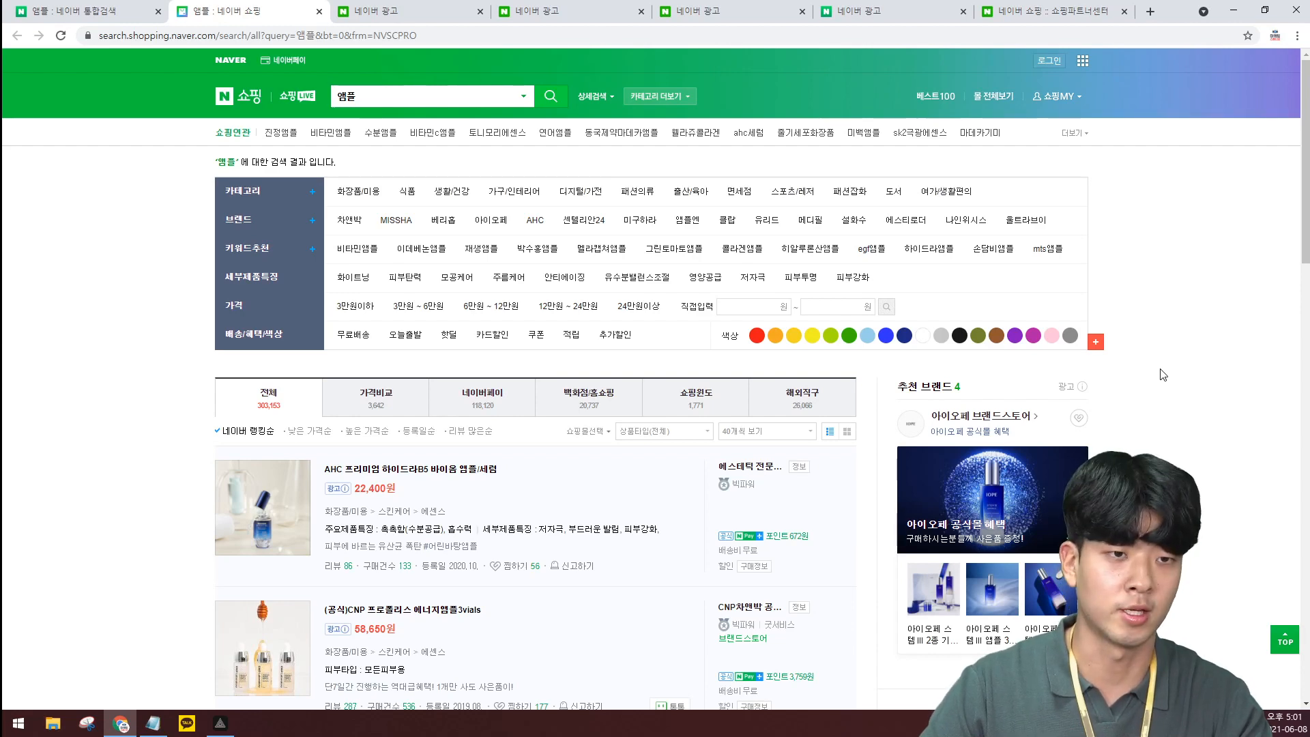
Switch to the Naver search ad help page on 쇼핑 브랜드형 ads and examine its introduction and FAQ categories
left_click(882, 12)
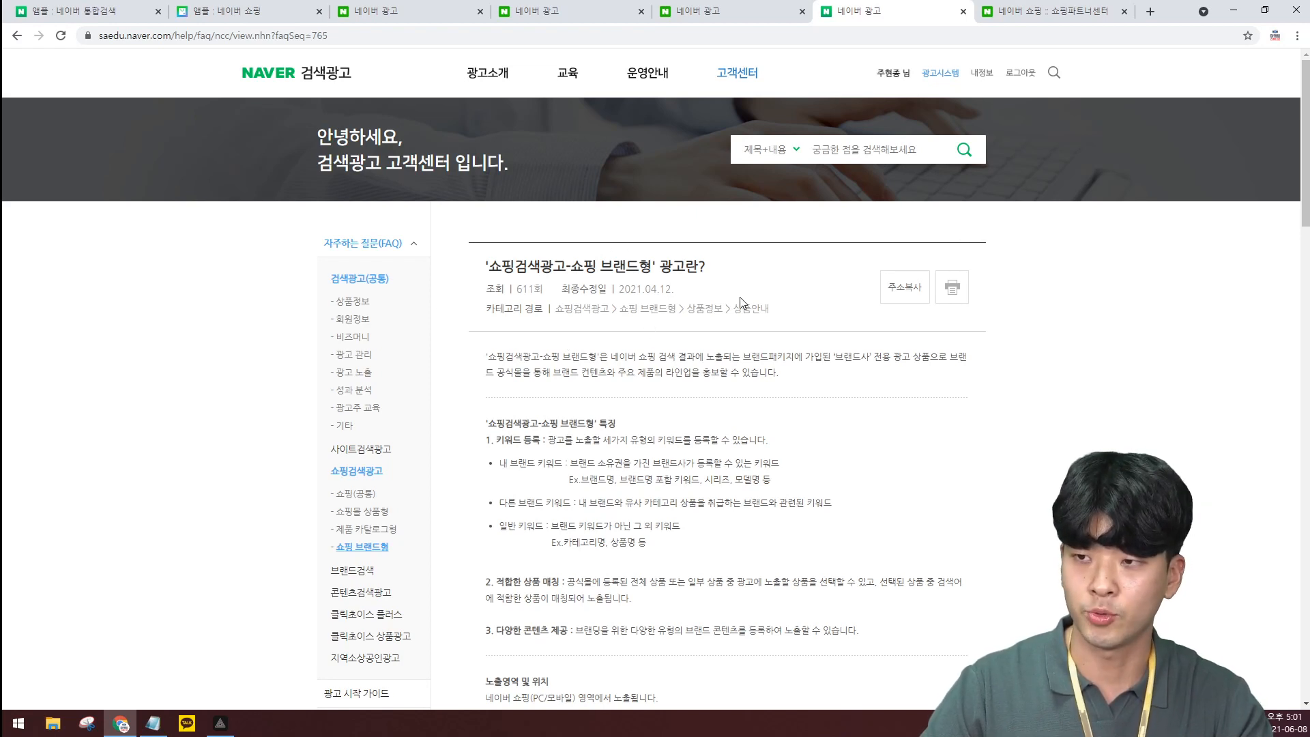
scroll(747, 295, "down", 1)
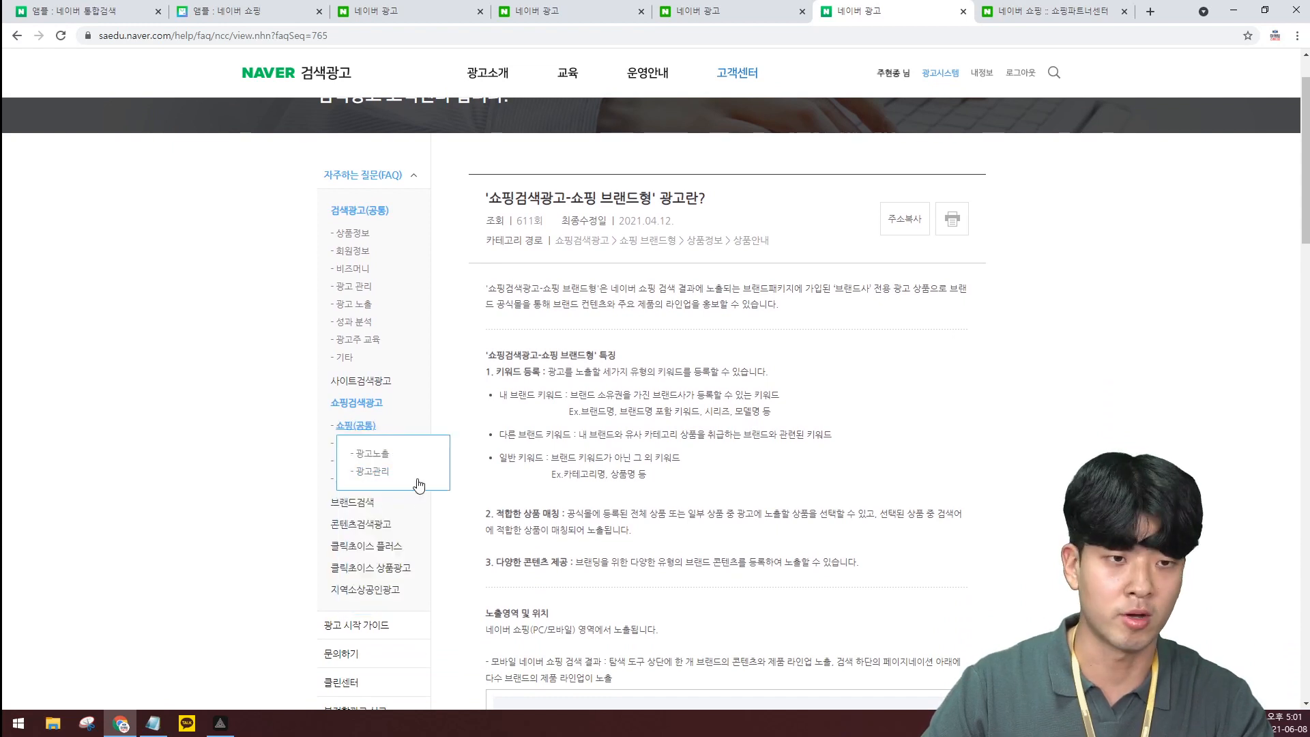
scroll(387, 364, "down", 2)
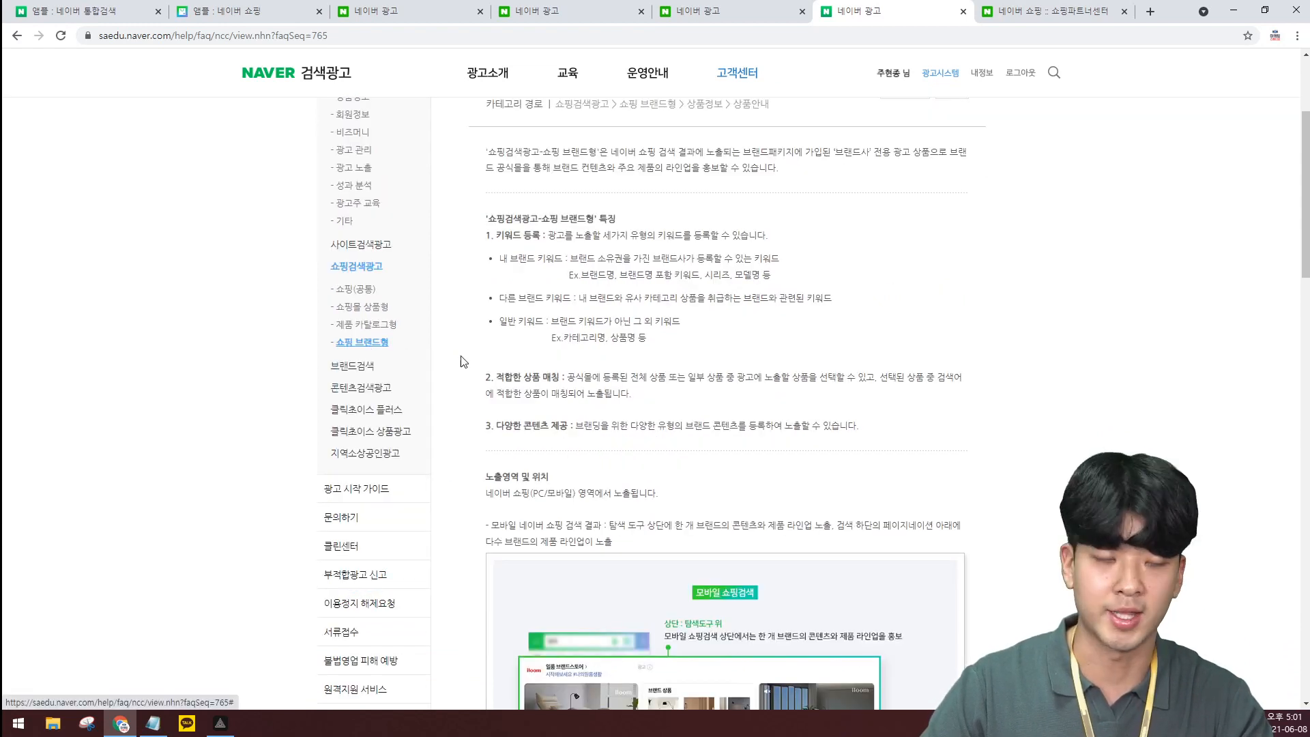
scroll(423, 382, "up", 1)
scroll(353, 367, "up", 2)
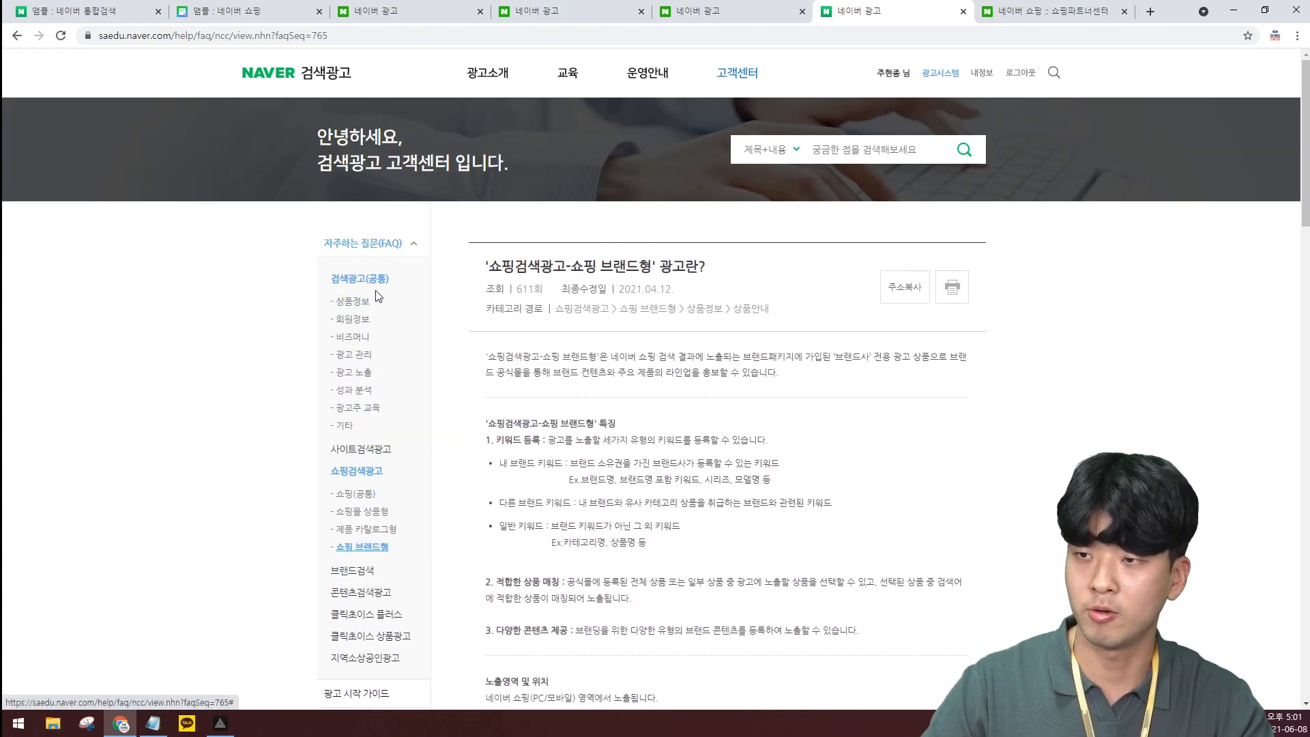
scroll(410, 360, "down", 1)
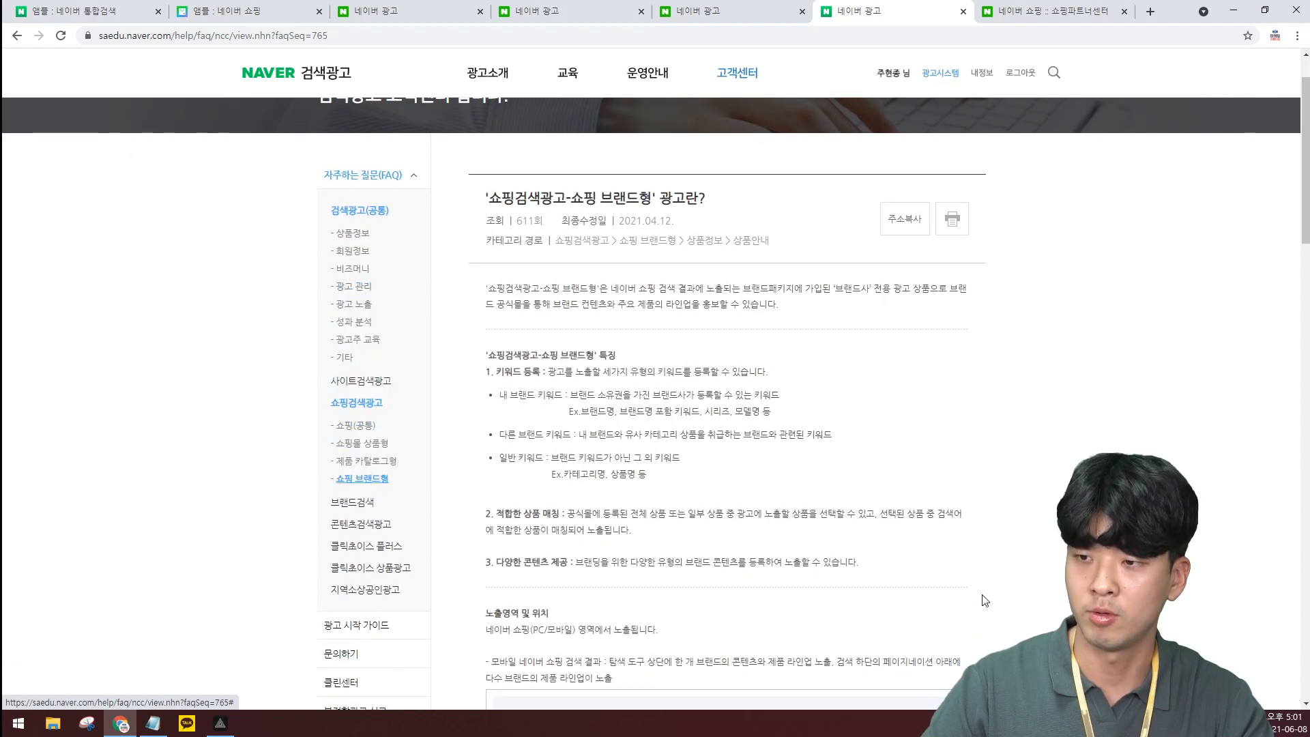
scroll(443, 423, "down", 2)
scroll(450, 417, "up", 2)
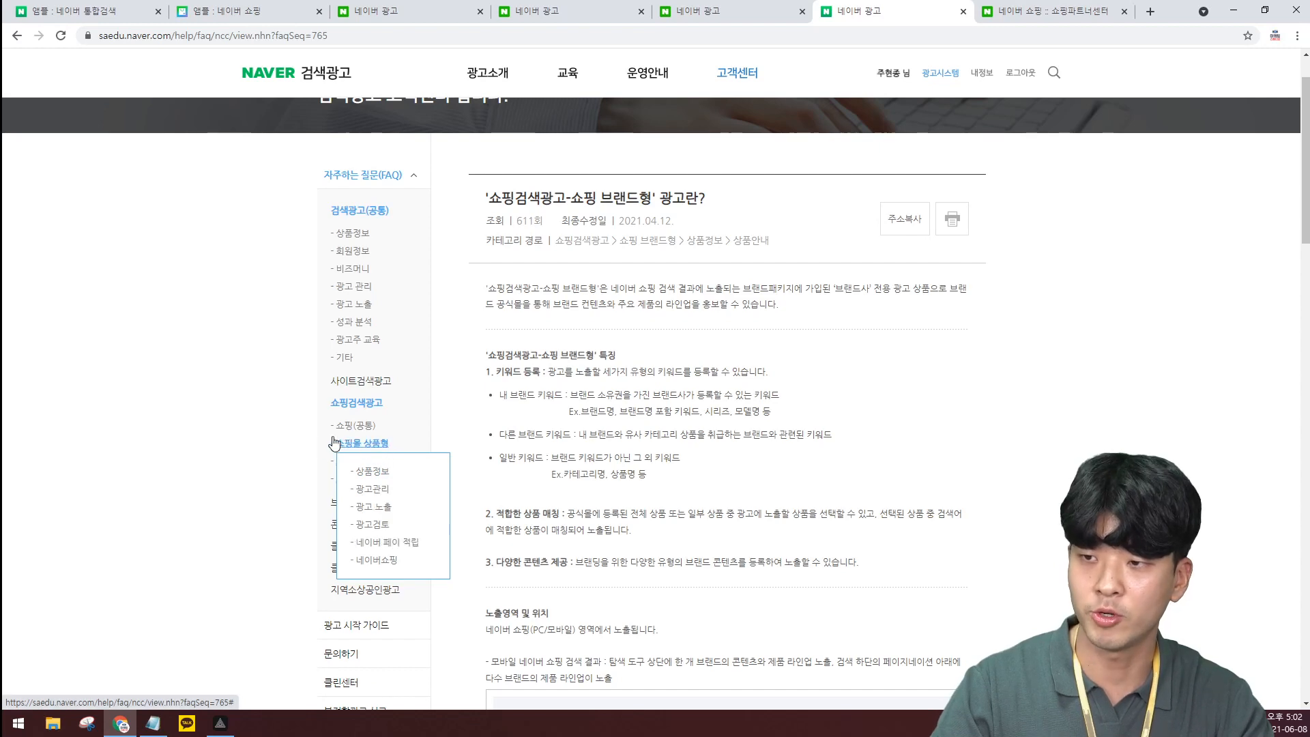
Open the 상품안내 article under 상품정보 in the 쇼핑 브랜드형 FAQ category
left_click(361, 483)
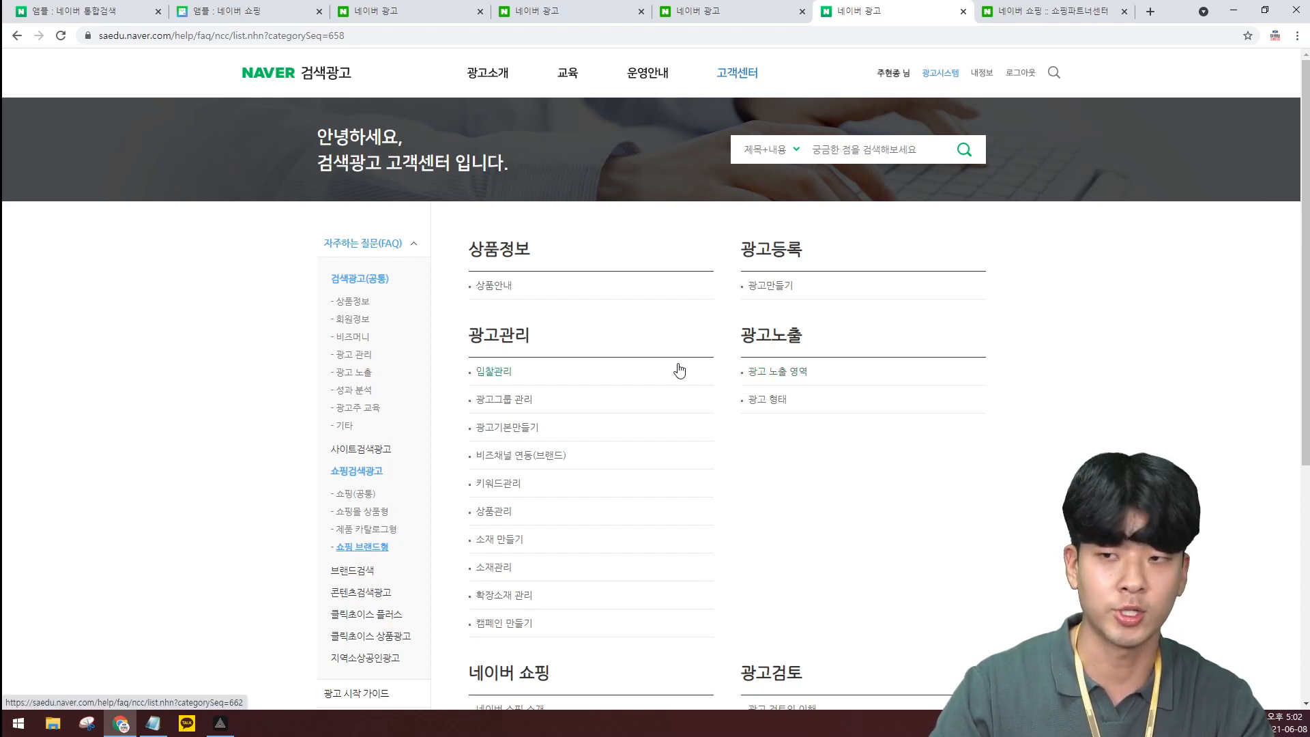
left_click(504, 288)
scroll(636, 280, "up", 1)
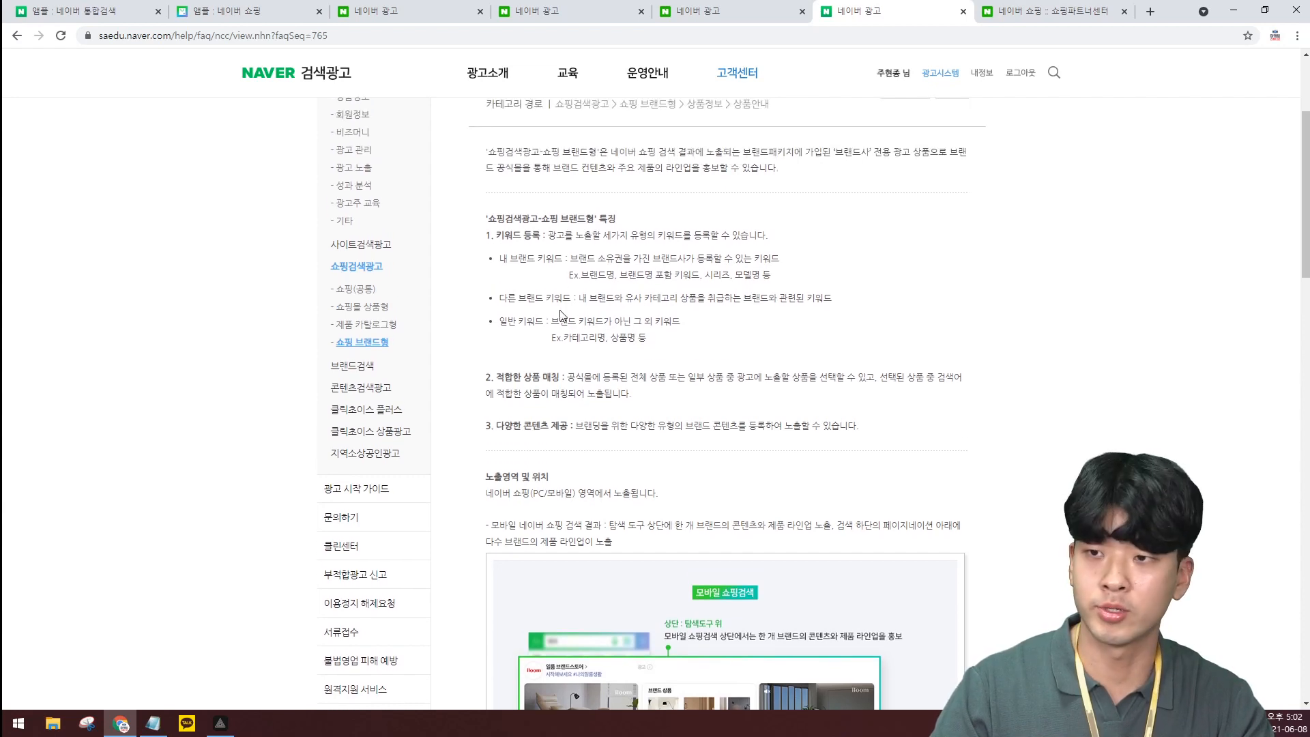
Examine the keyword registration section, highlighting the descriptions of other-brand, own-brand and general keywords
left_click_drag(496, 235, 544, 235)
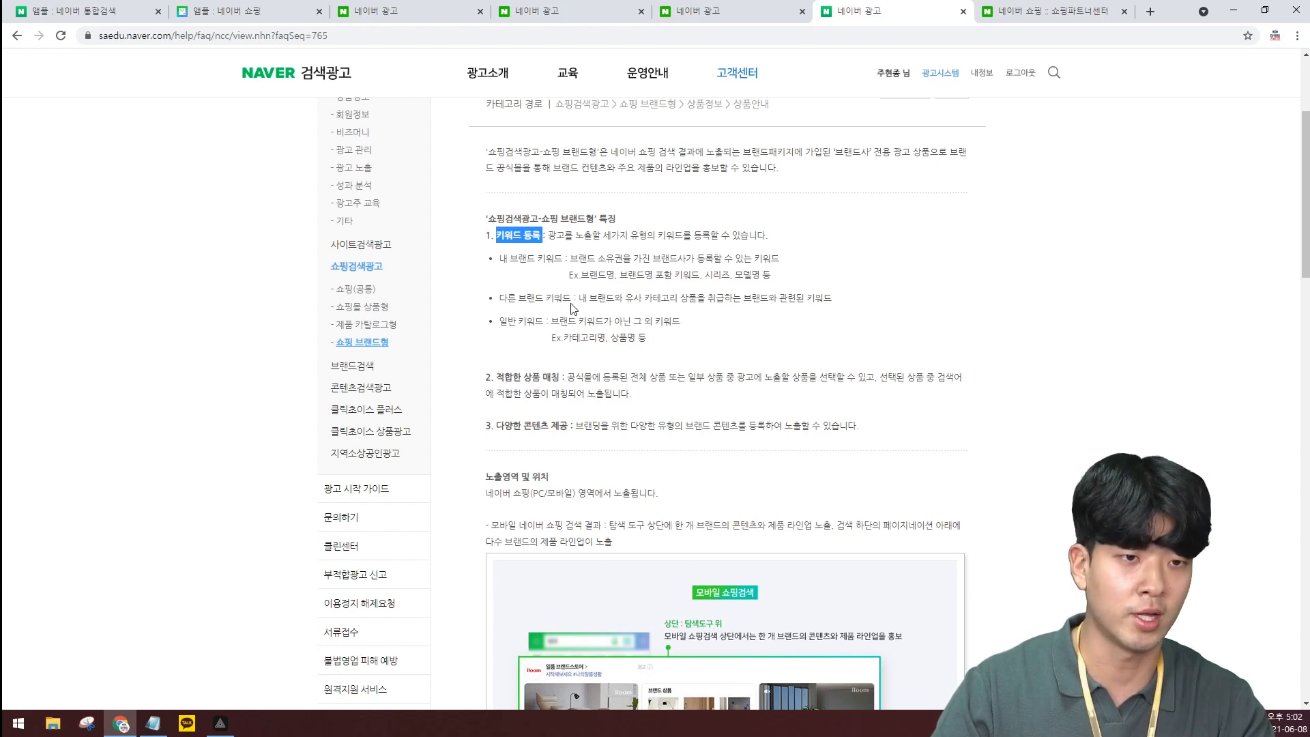
left_click_drag(508, 298, 581, 298)
left_click(681, 300)
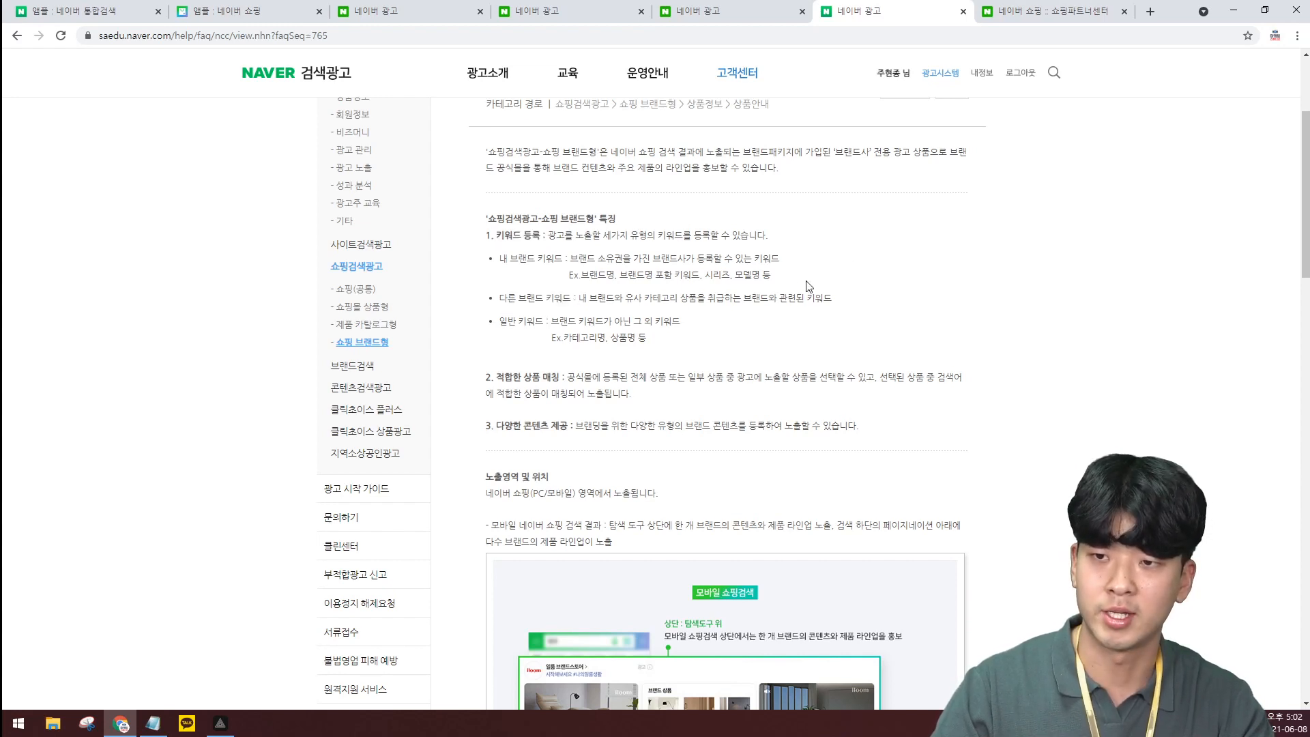
left_click_drag(836, 300, 595, 299)
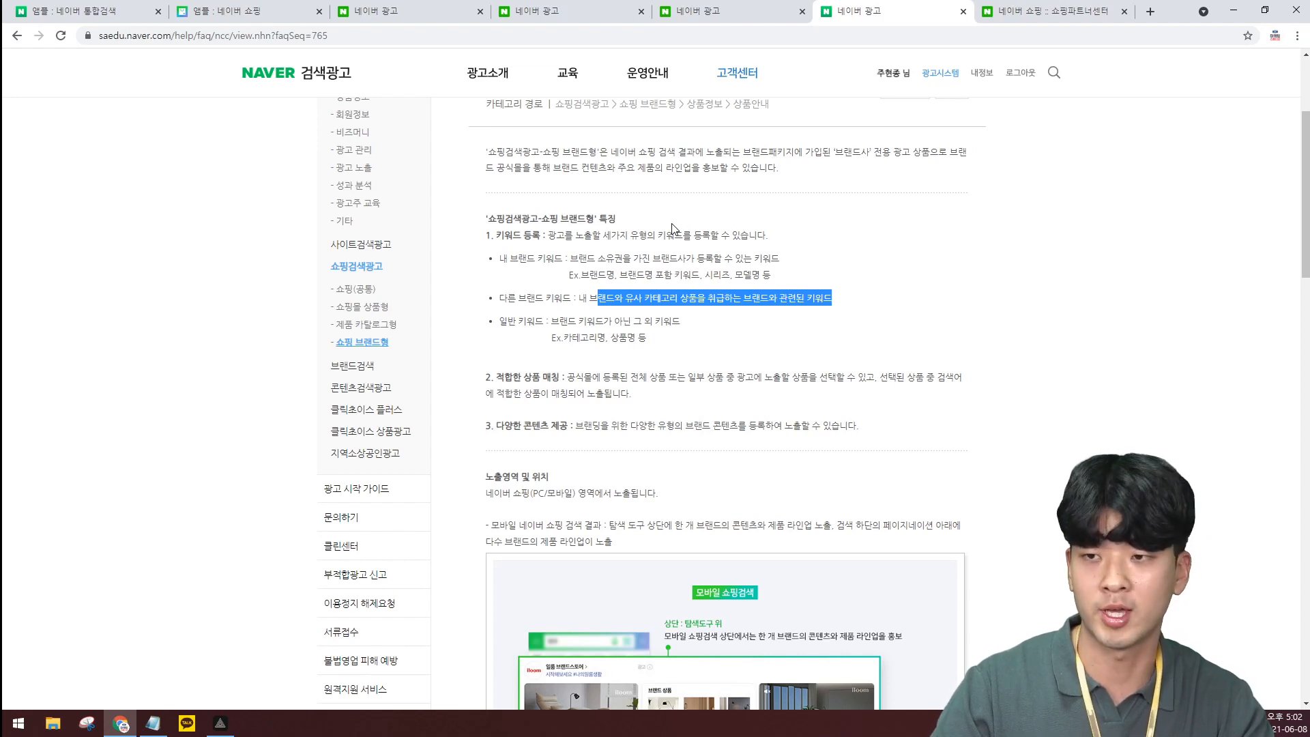
left_click_drag(553, 260, 629, 267)
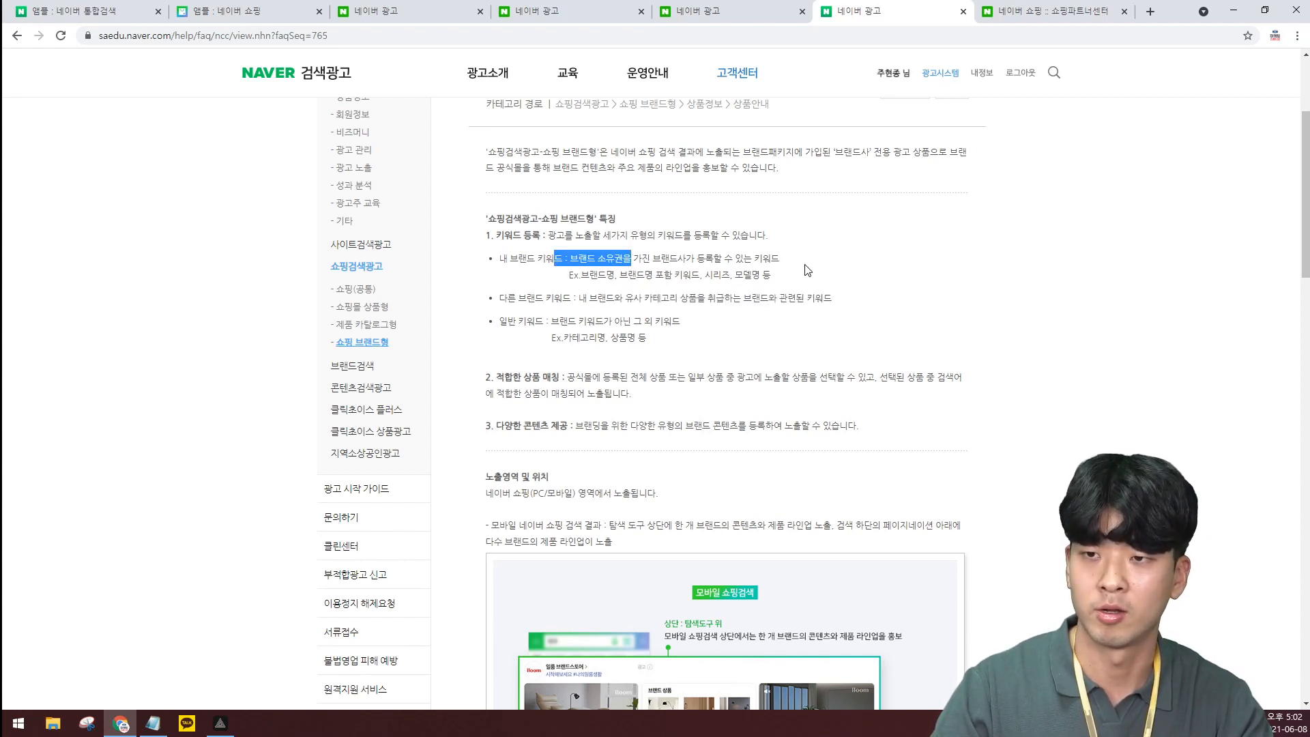
left_click_drag(795, 281, 624, 258)
left_click(529, 261)
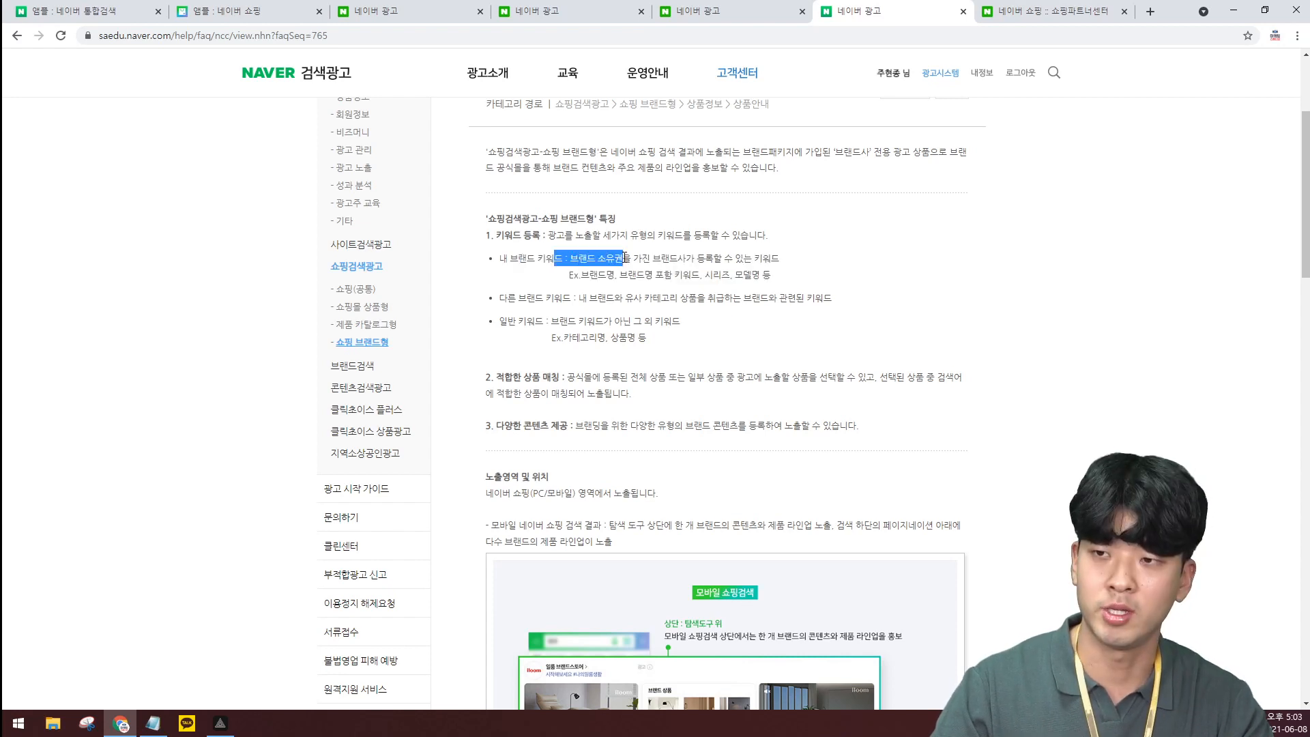
left_click(627, 258)
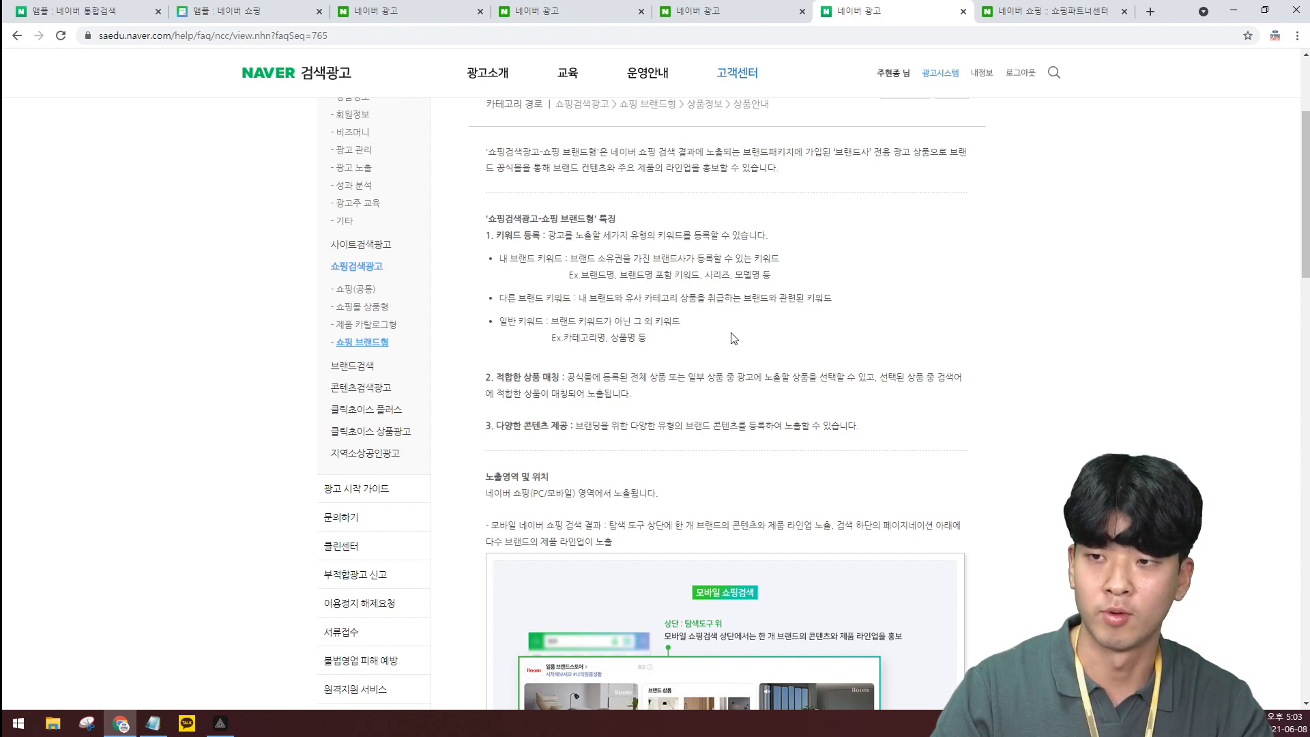
left_click_drag(655, 337, 589, 336)
left_click(591, 336)
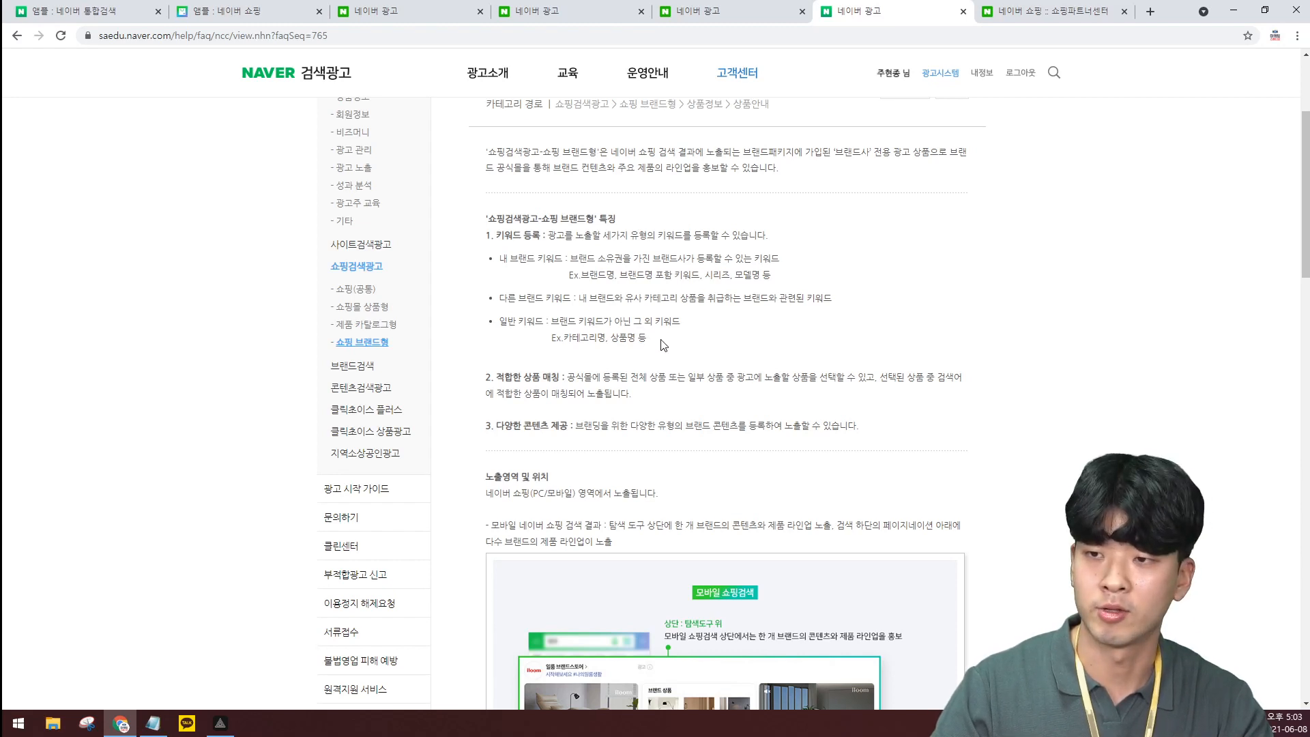
mouse_move(664, 345)
left_mouse_down()
mouse_move(591, 350)
mouse_move(652, 339)
left_mouse_up()
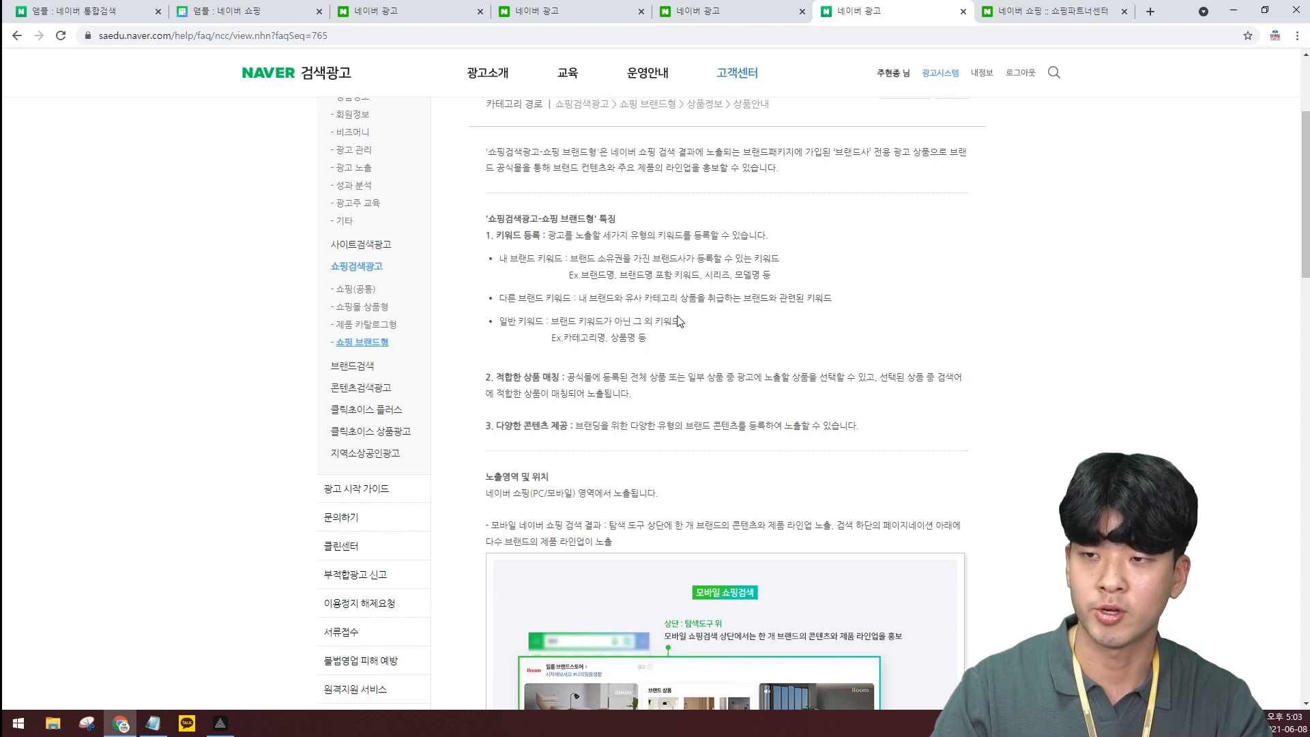
Examine the 노출영역 및 위치 section for the ad placements in mobile and PC shopping search
scroll(569, 312, "down", 1)
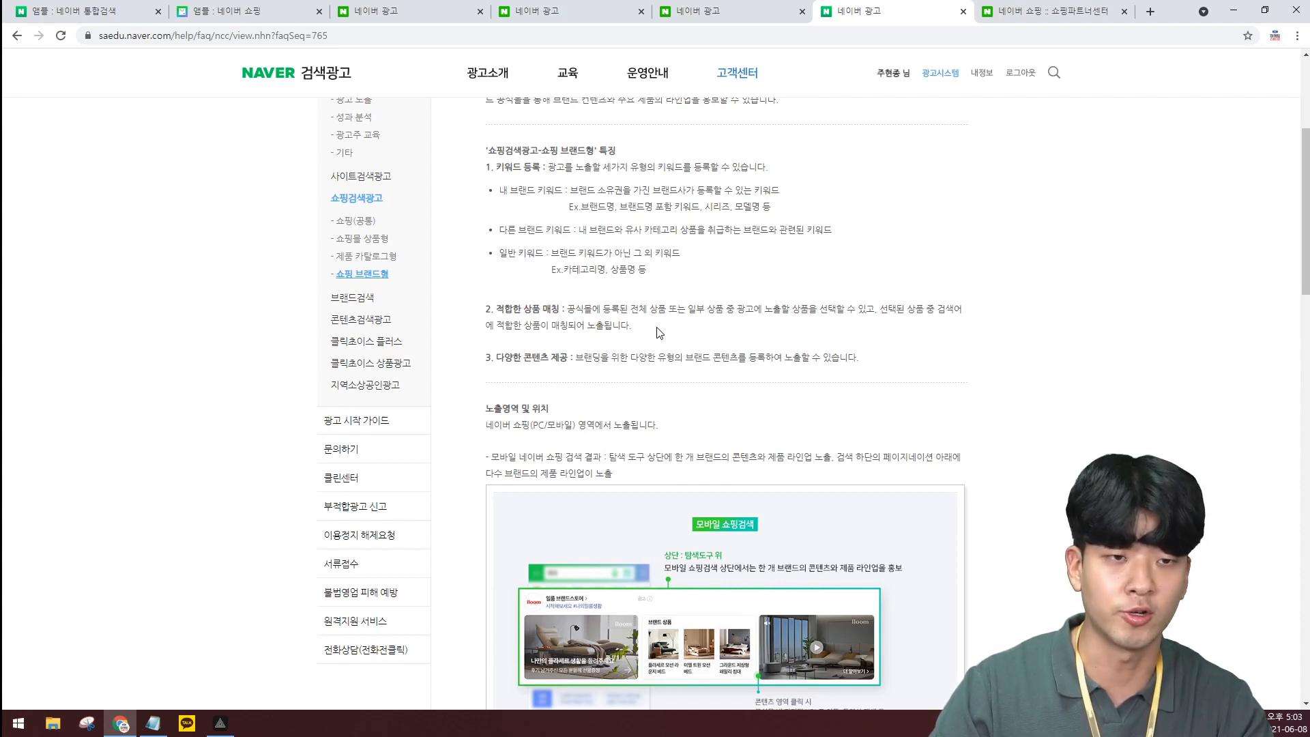
scroll(682, 307, "down", 4)
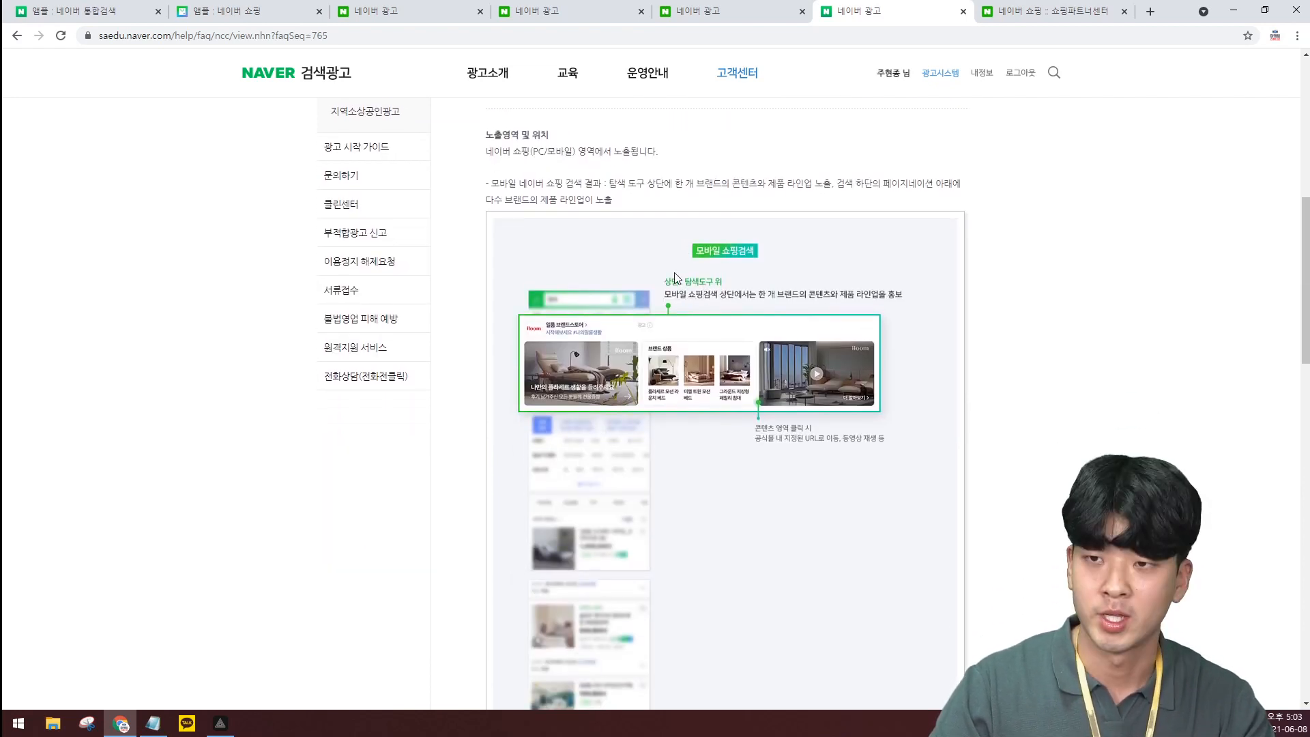
scroll(685, 301, "down", 2)
scroll(682, 276, "up", 1)
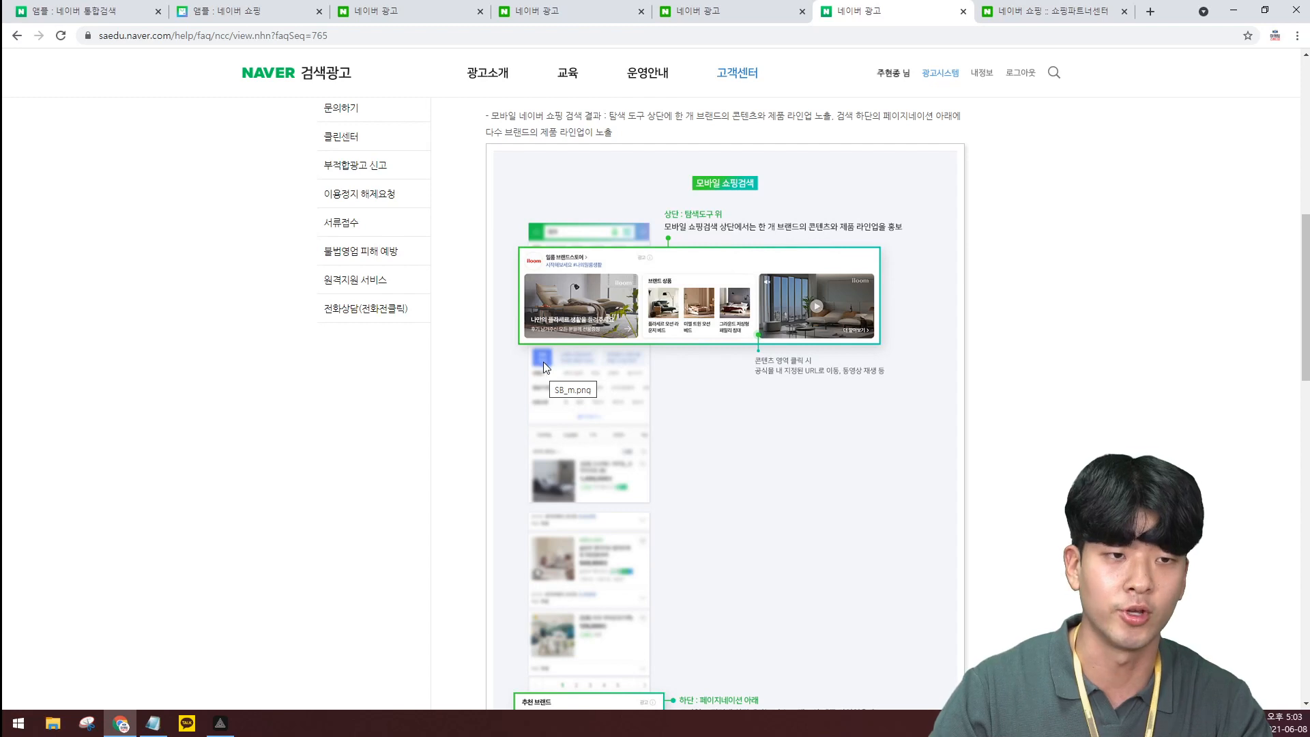
scroll(588, 326, "down", 4)
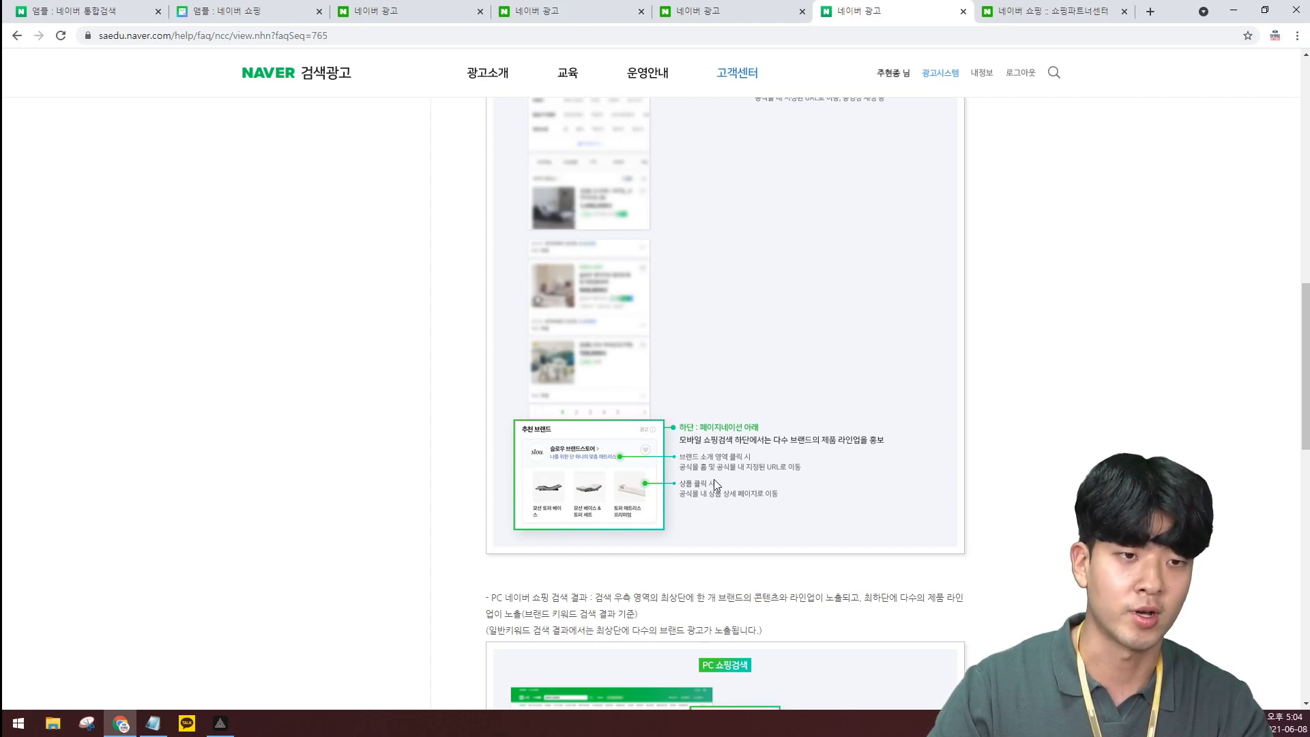
scroll(724, 471, "down", 1)
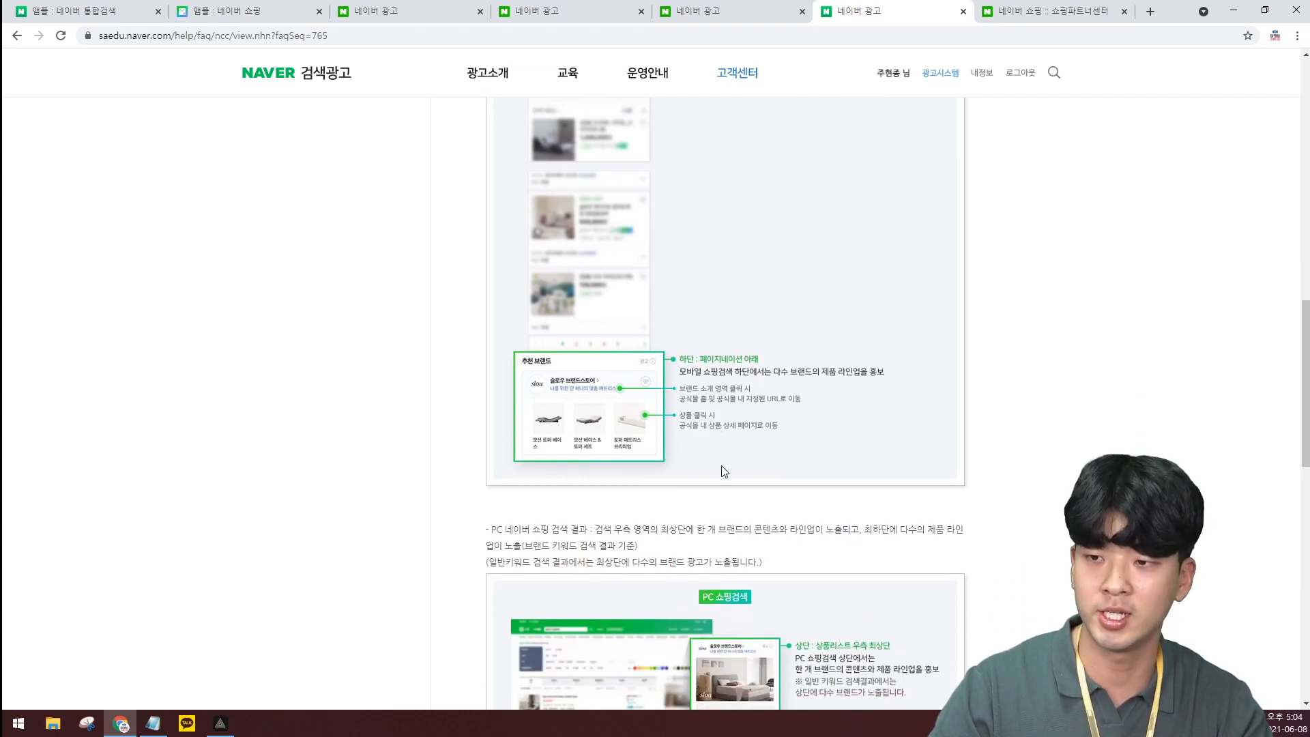
scroll(802, 425, "down", 5)
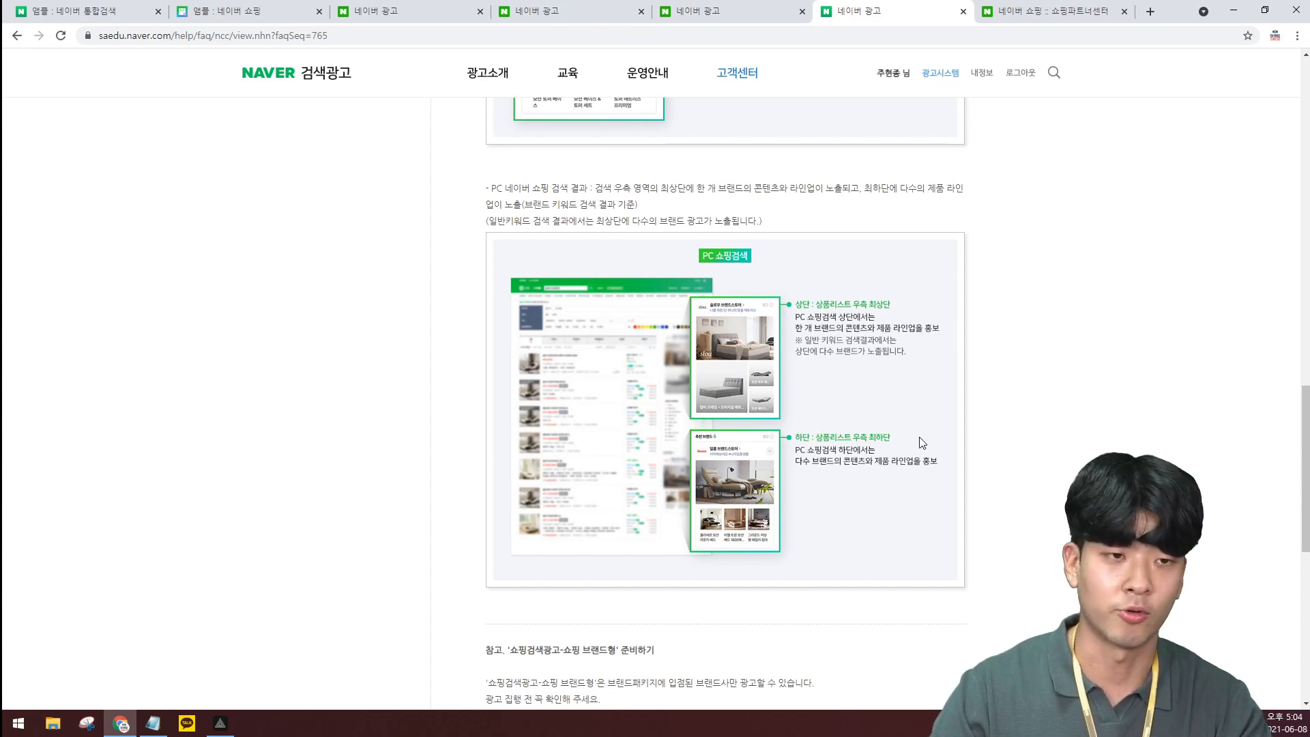
scroll(921, 442, "down", 1)
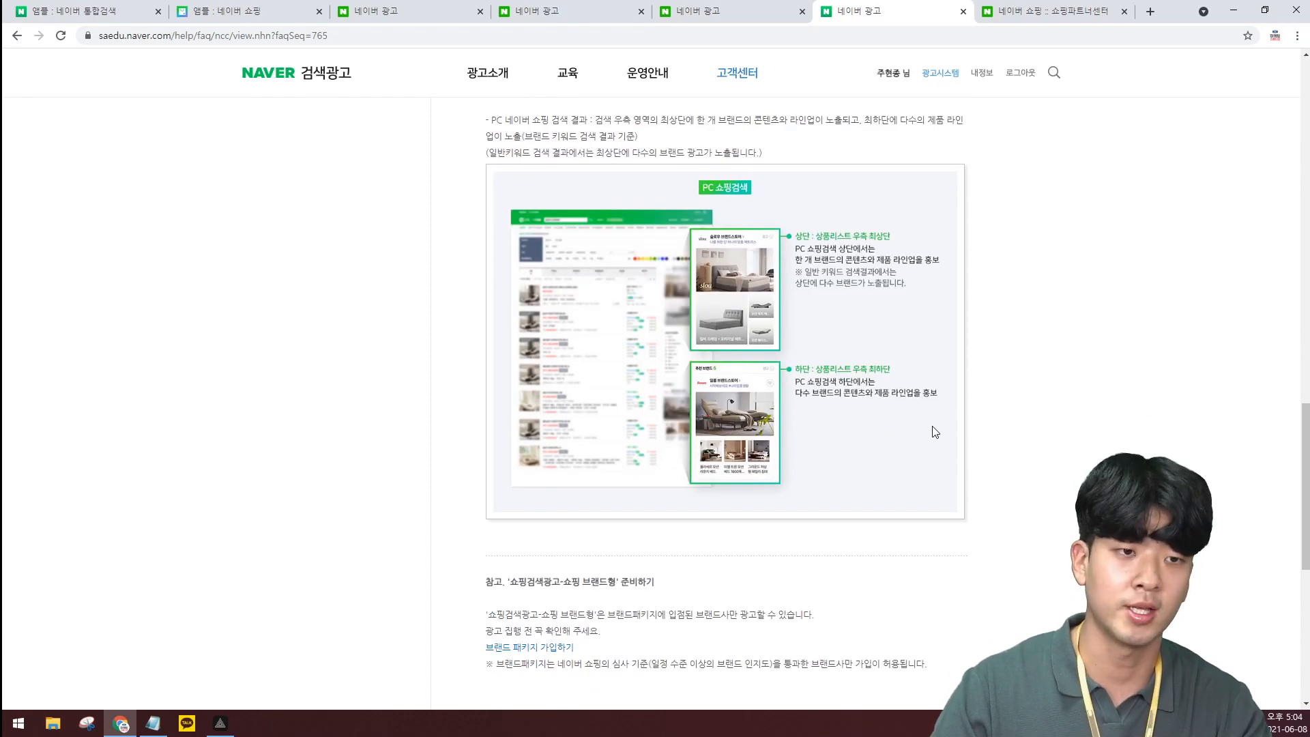
Highlight the requirement in the 준비하기 section that only brands enrolled in the brand package can advertise
scroll(874, 405, "down", 4)
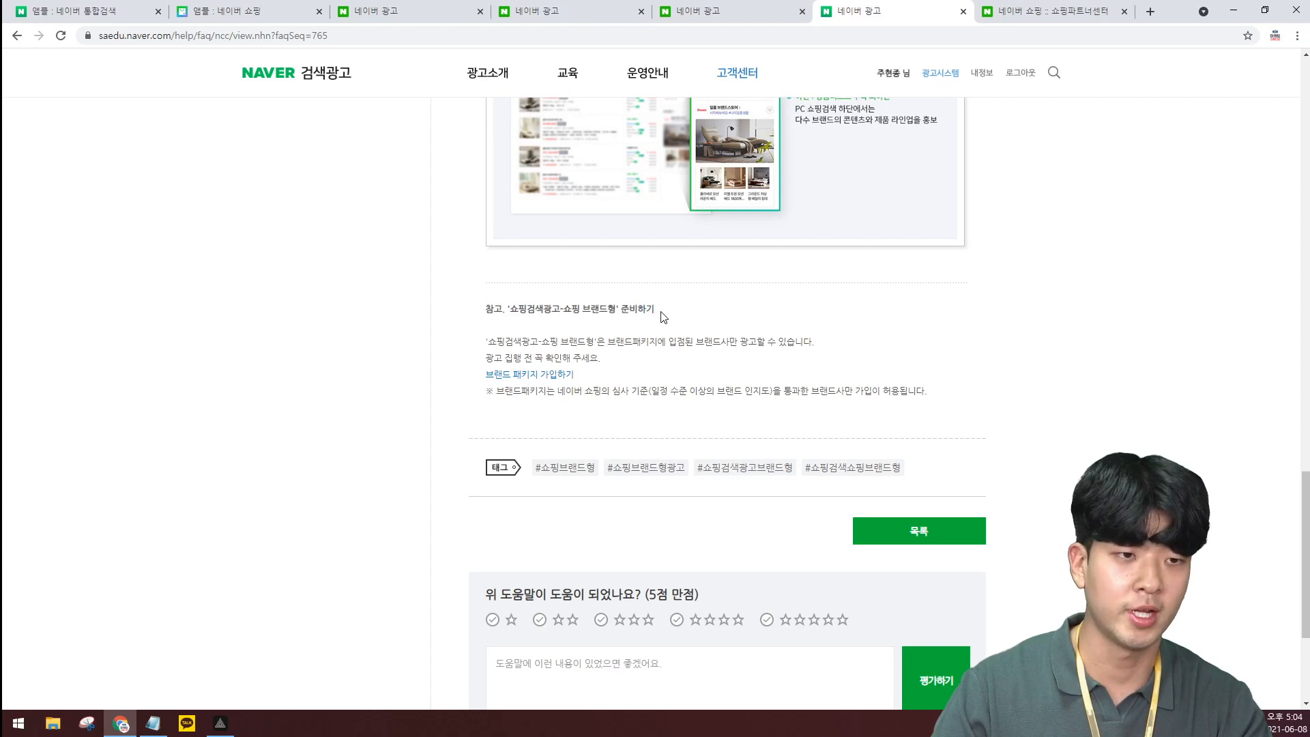
left_click_drag(664, 311, 730, 342)
left_click(567, 341)
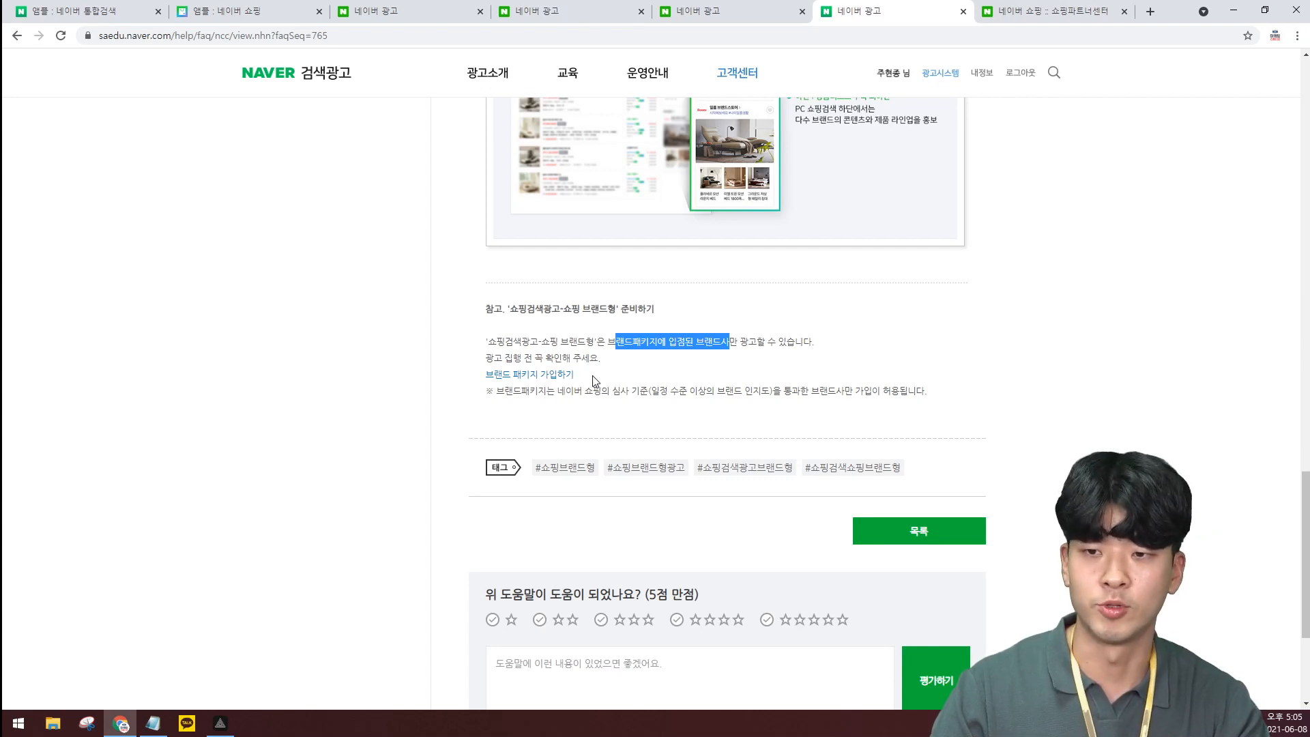
Open the brand package enrolment page through the 브랜드 패키지 가입하기 link in the 준비하기 section
left_click(981, 5)
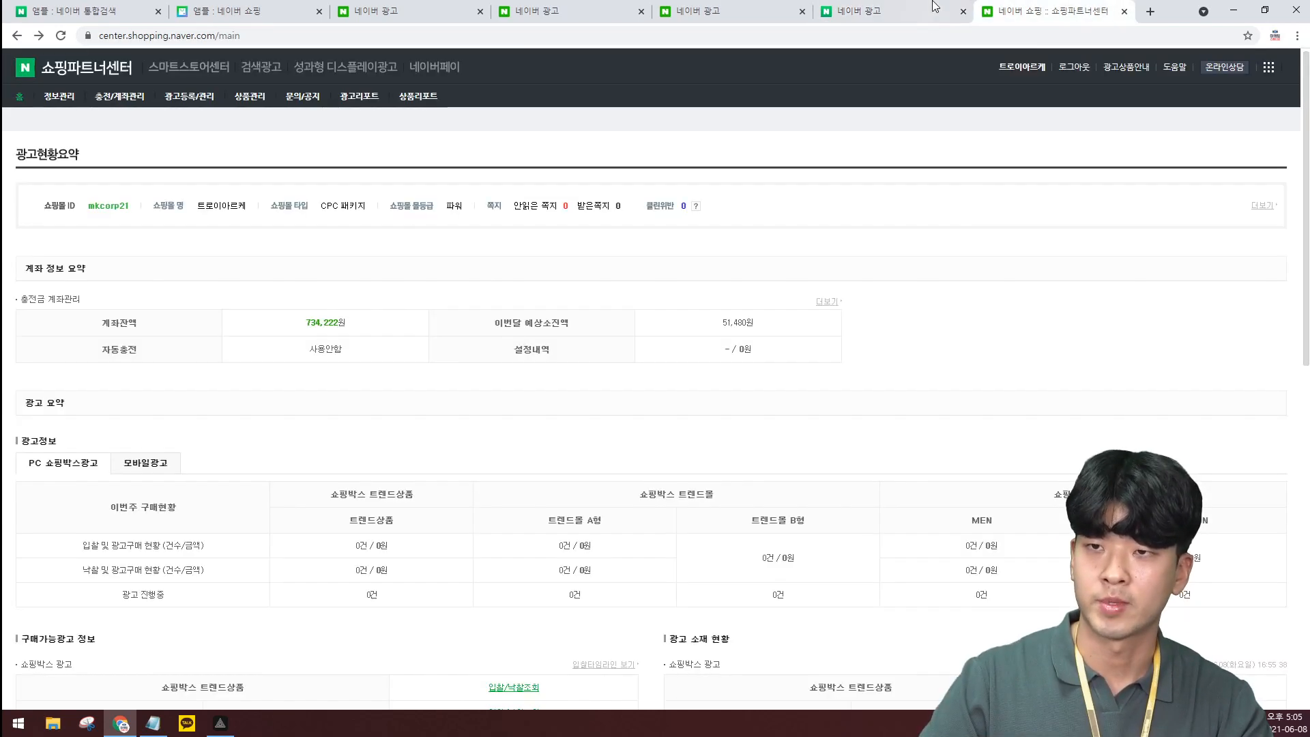
left_click(931, 6)
left_click(550, 380)
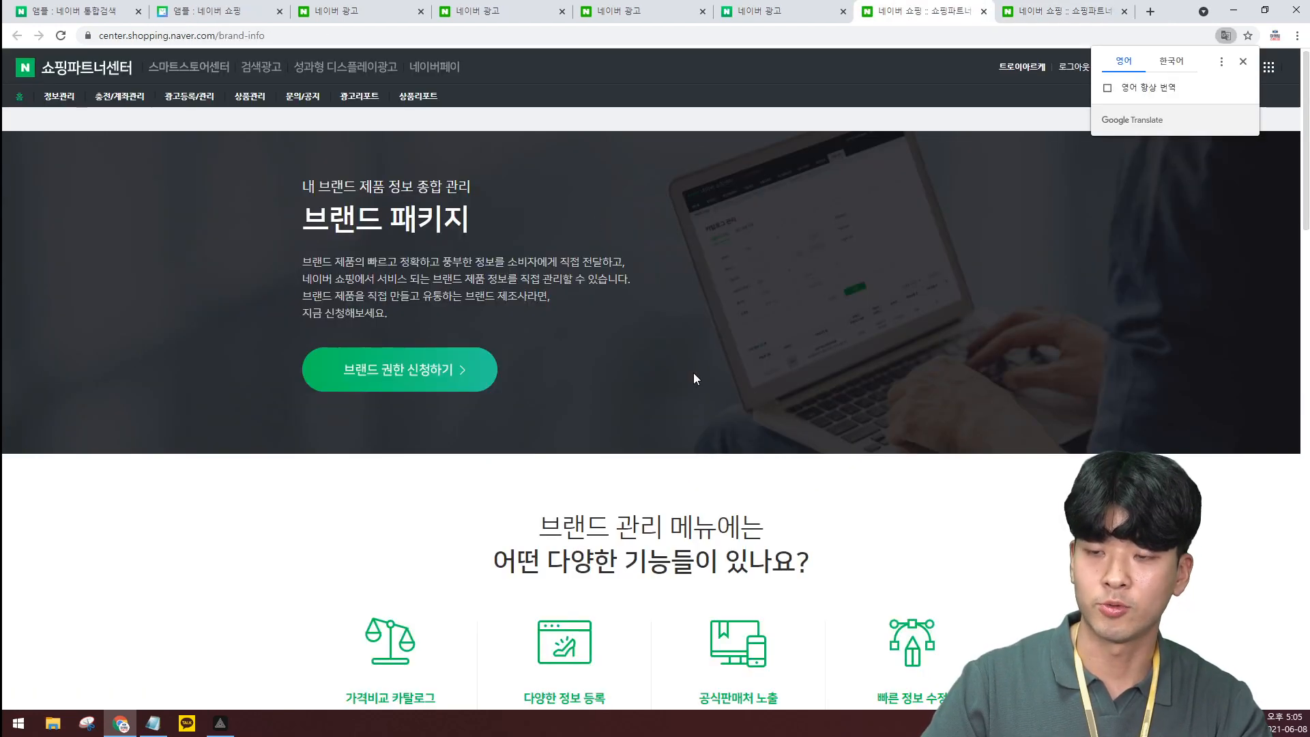
Examine the 브랜드 패키지 introduction and the overview of functions in the brand management menu
scroll(798, 339, "down", 4)
scroll(792, 362, "up", 3)
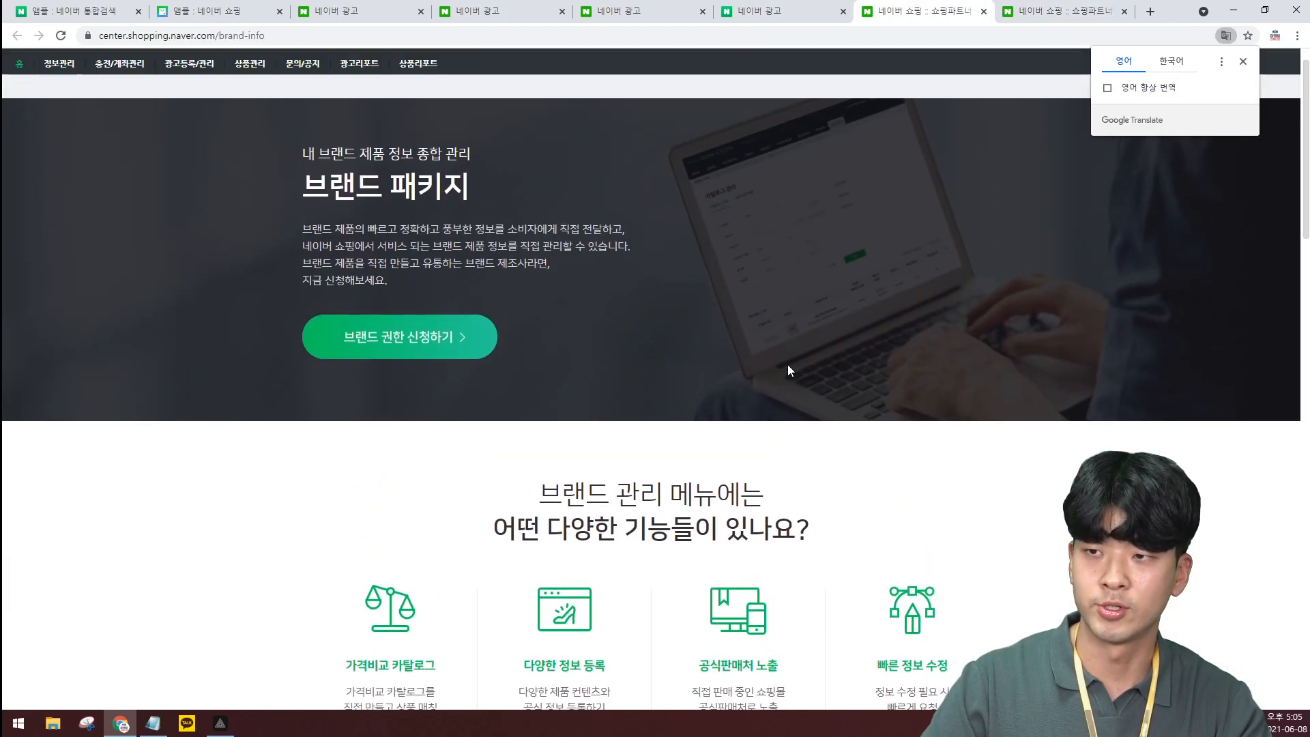
scroll(787, 366, "up", 1)
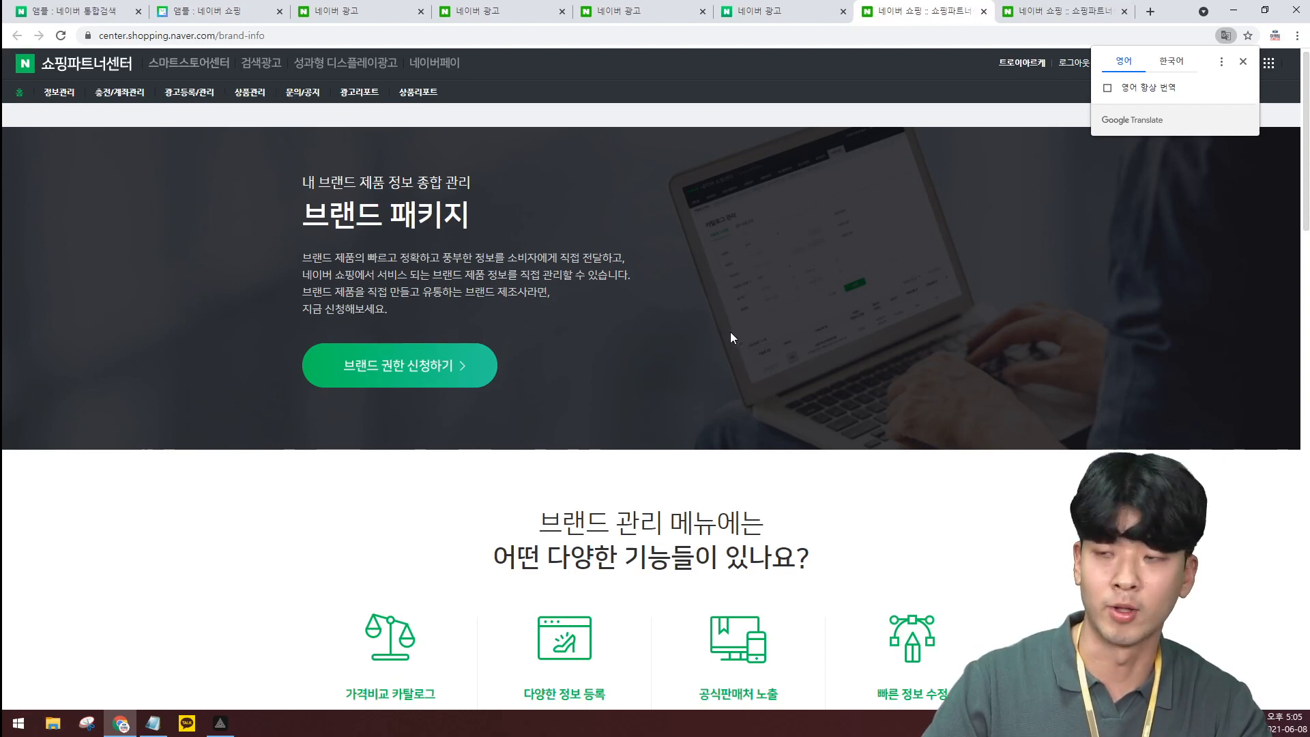
scroll(726, 321, "down", 5)
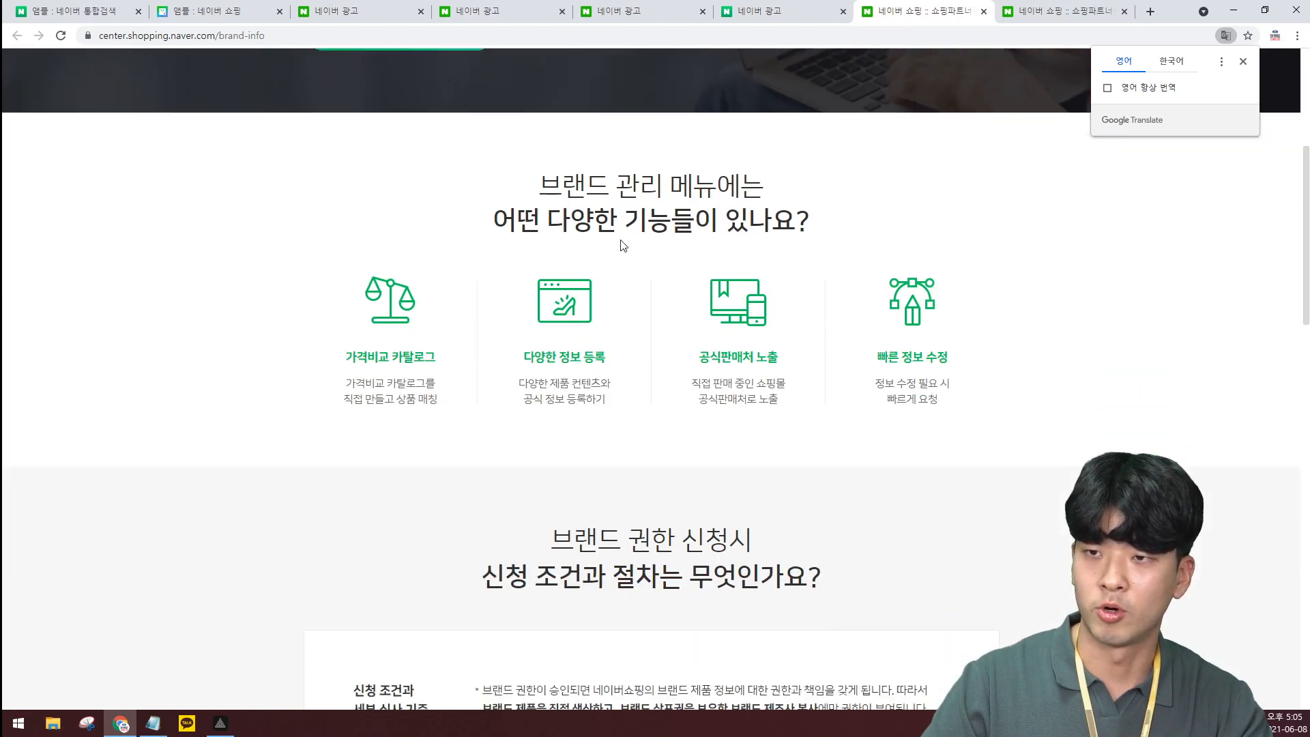
scroll(593, 293, "up", 2)
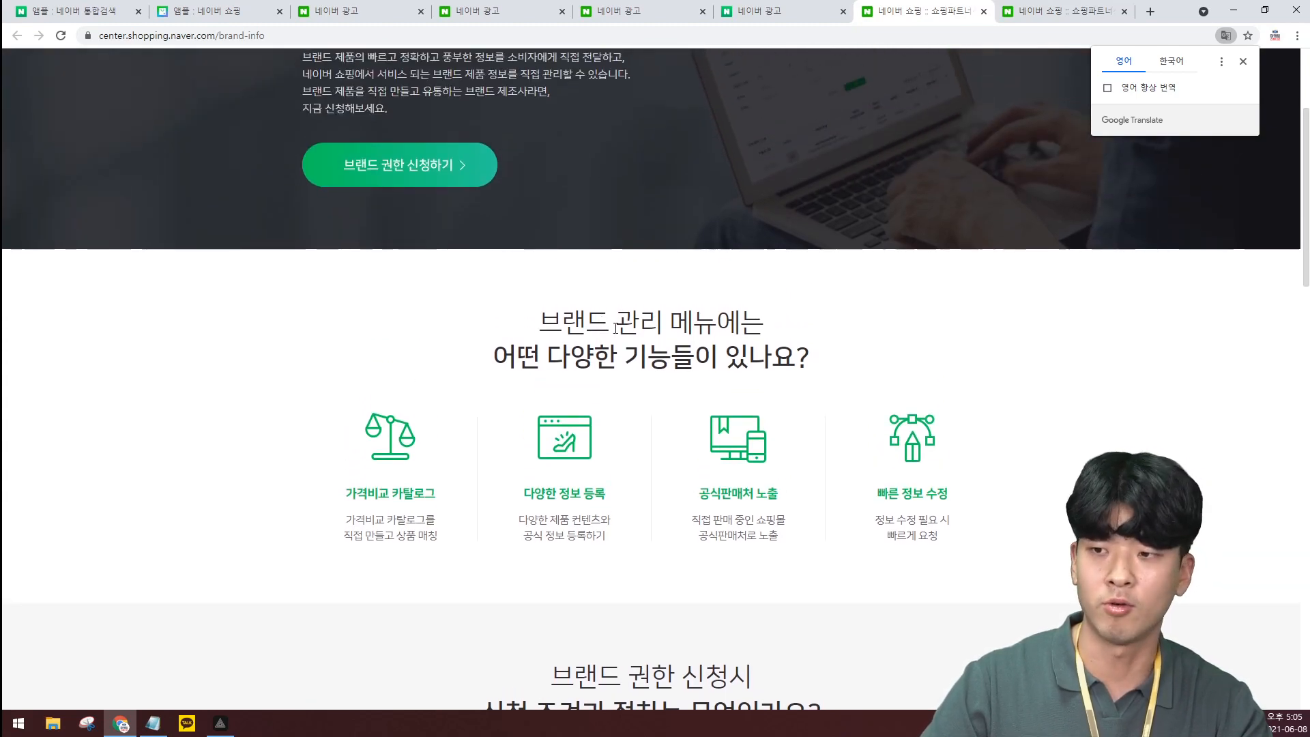
scroll(569, 291, "down", 2)
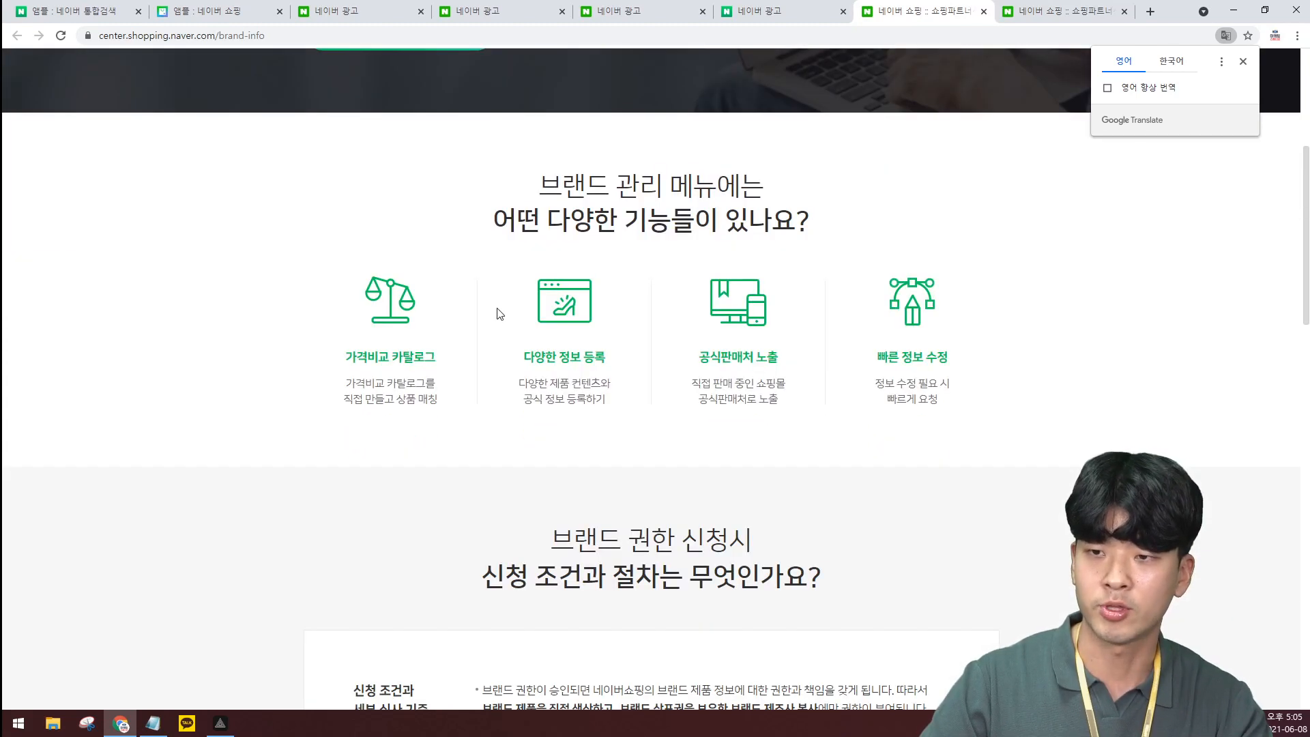
scroll(747, 288, "down", 1)
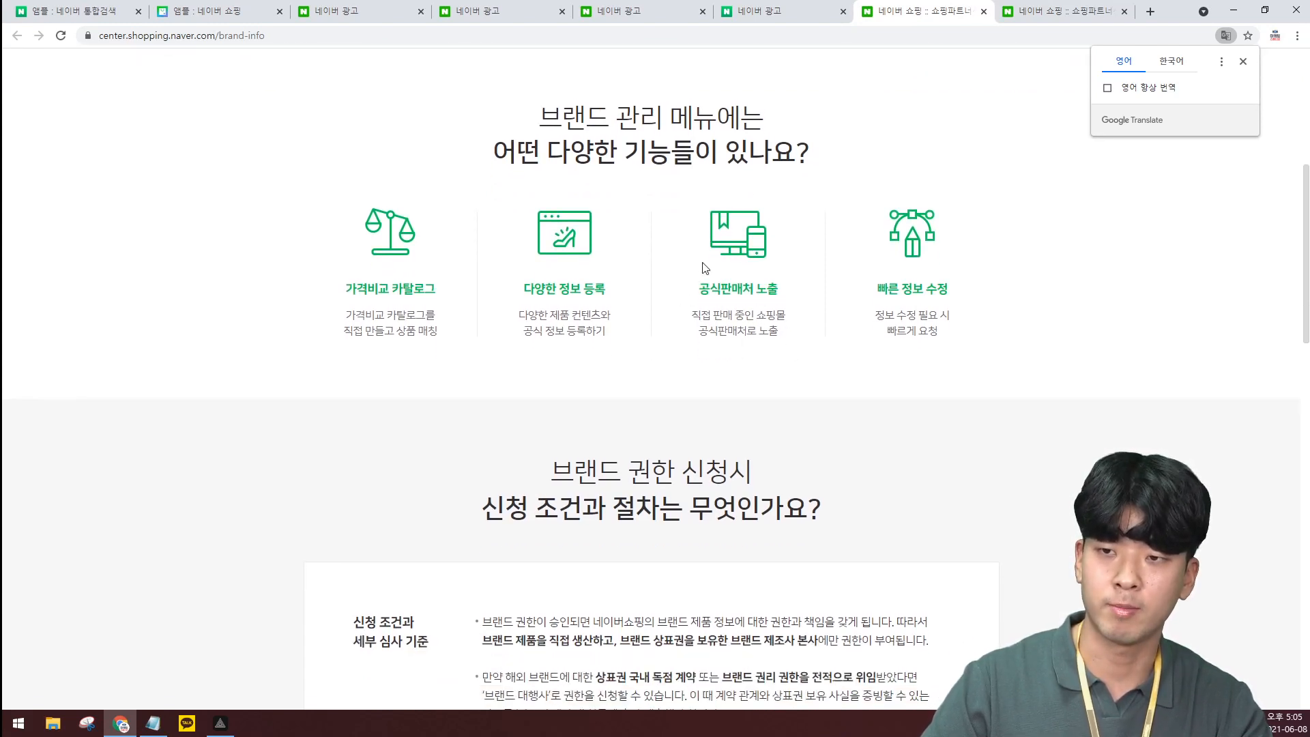
Return to the 앰플 search results and examine the brand products in the 네이버쇼핑 section
left_click(94, 5)
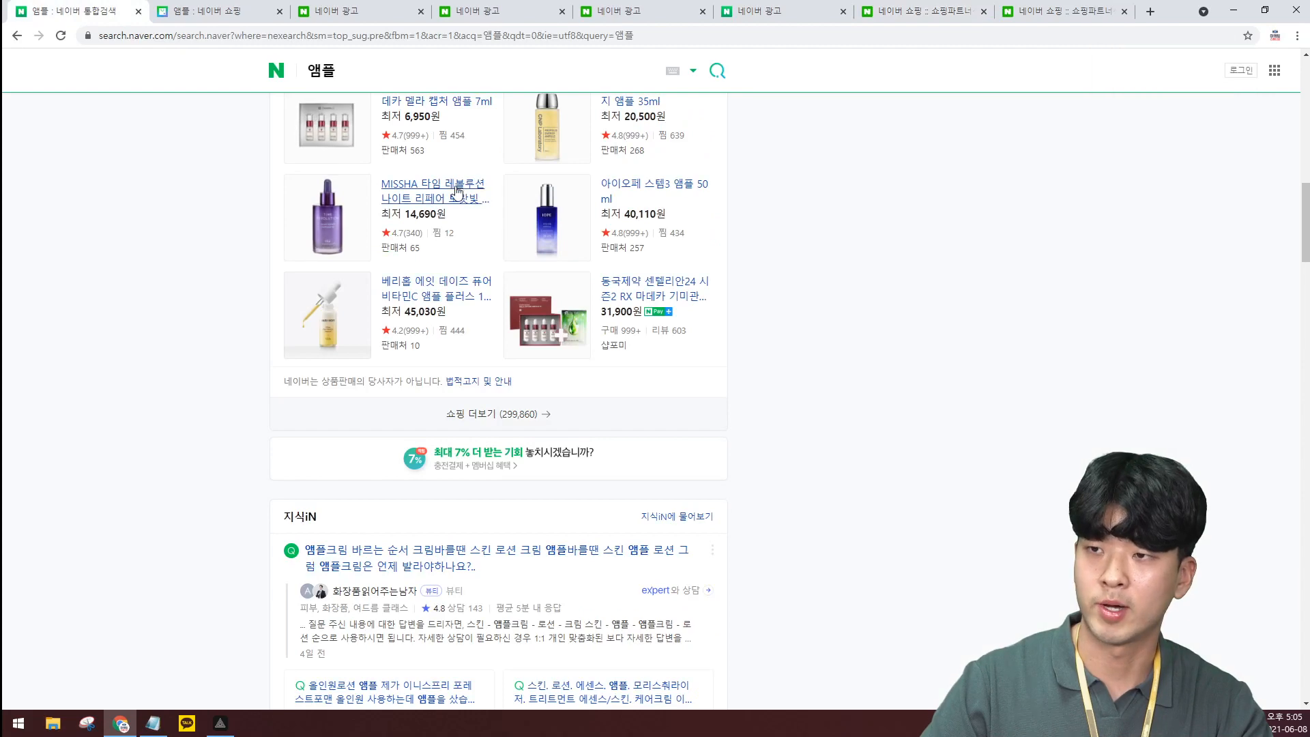
scroll(583, 371, "up", 3)
scroll(584, 371, "down", 3)
scroll(512, 307, "up", 3)
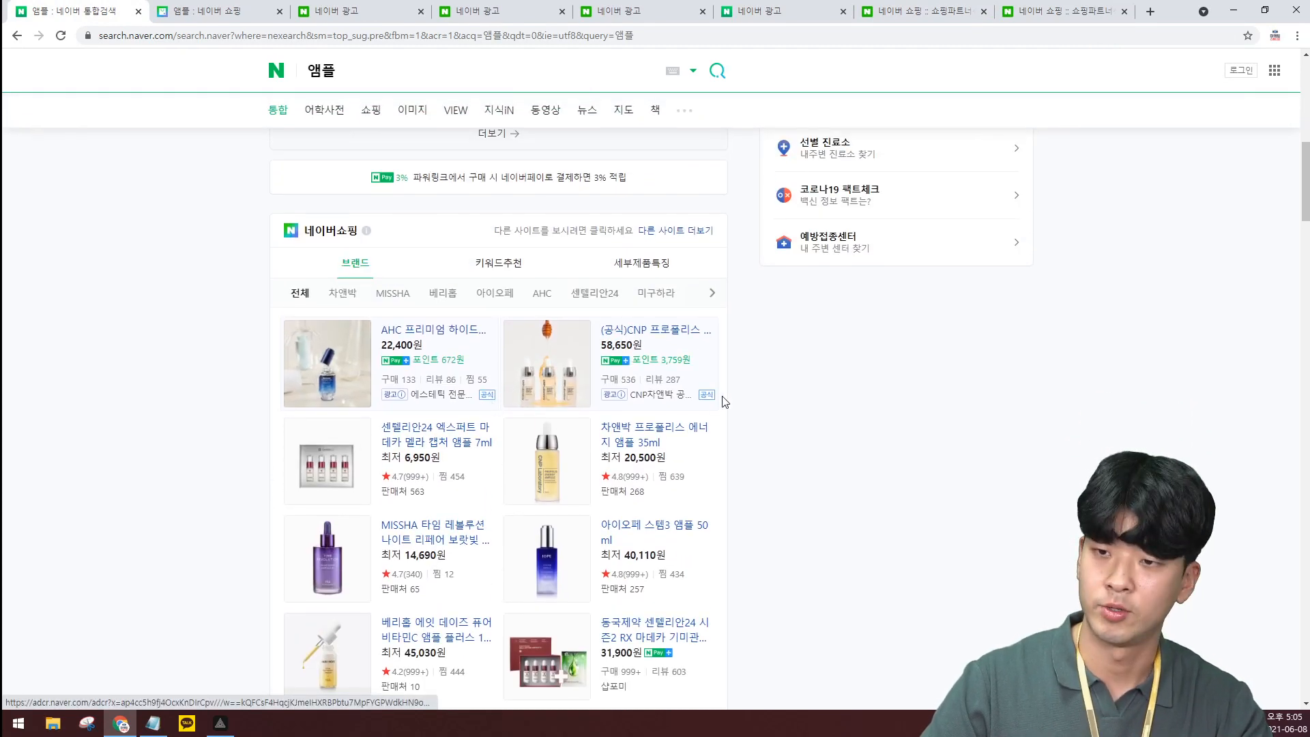
scroll(461, 547, "down", 1)
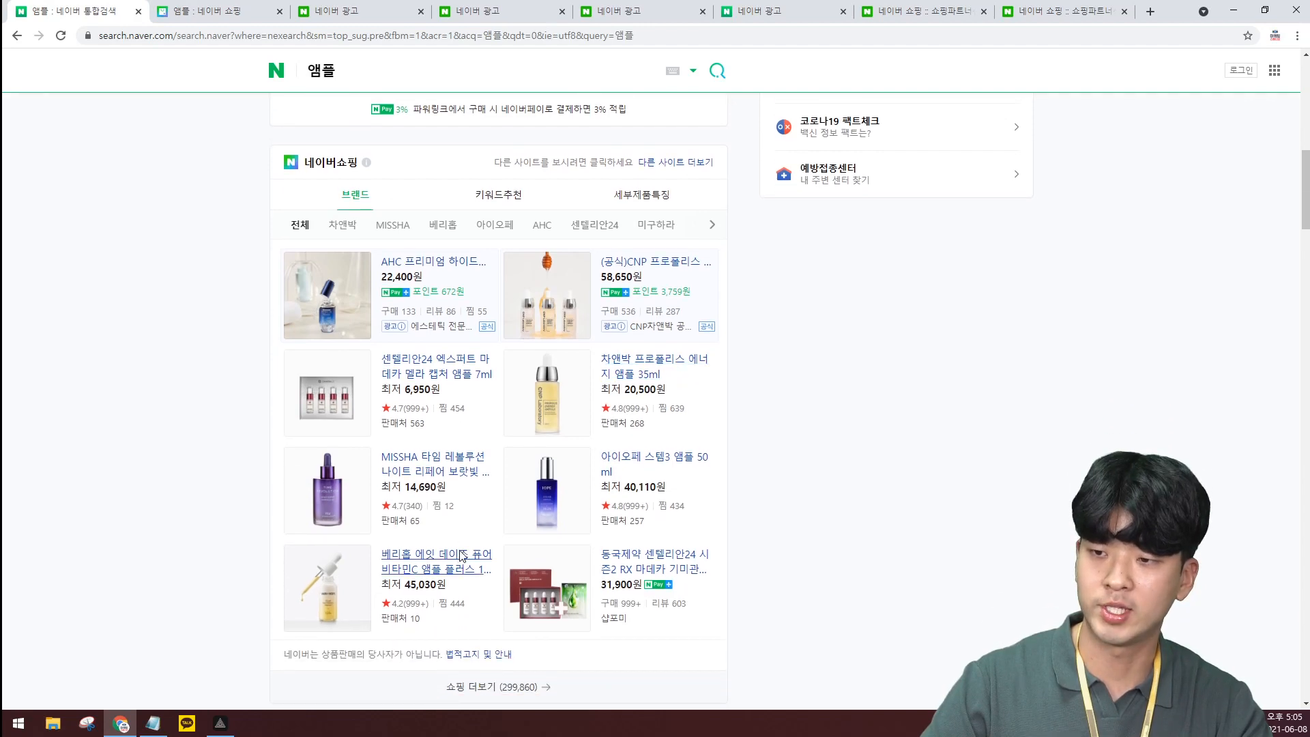
left_click(461, 552)
scroll(616, 249, "down", 2)
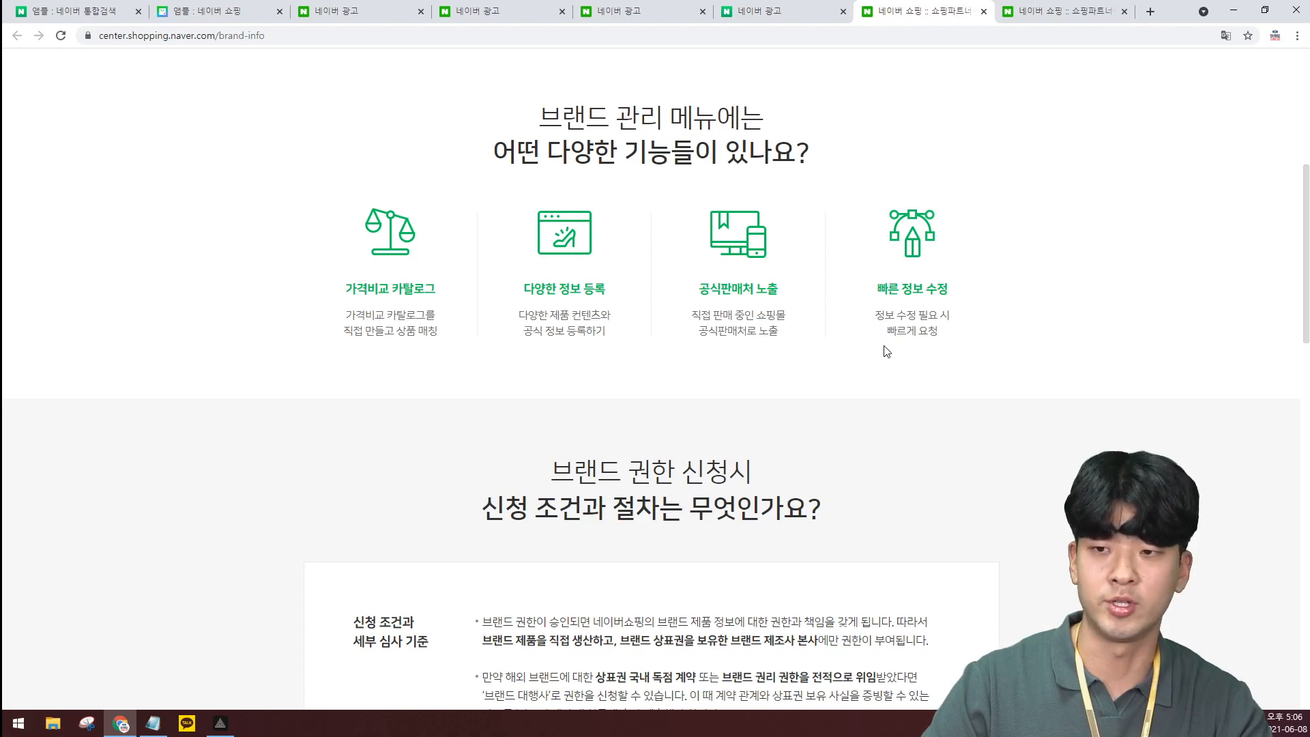
Examine the 신청 조건과 세부 심사 기준 section on the brand package page
scroll(885, 349, "down", 2)
scroll(885, 352, "down", 3)
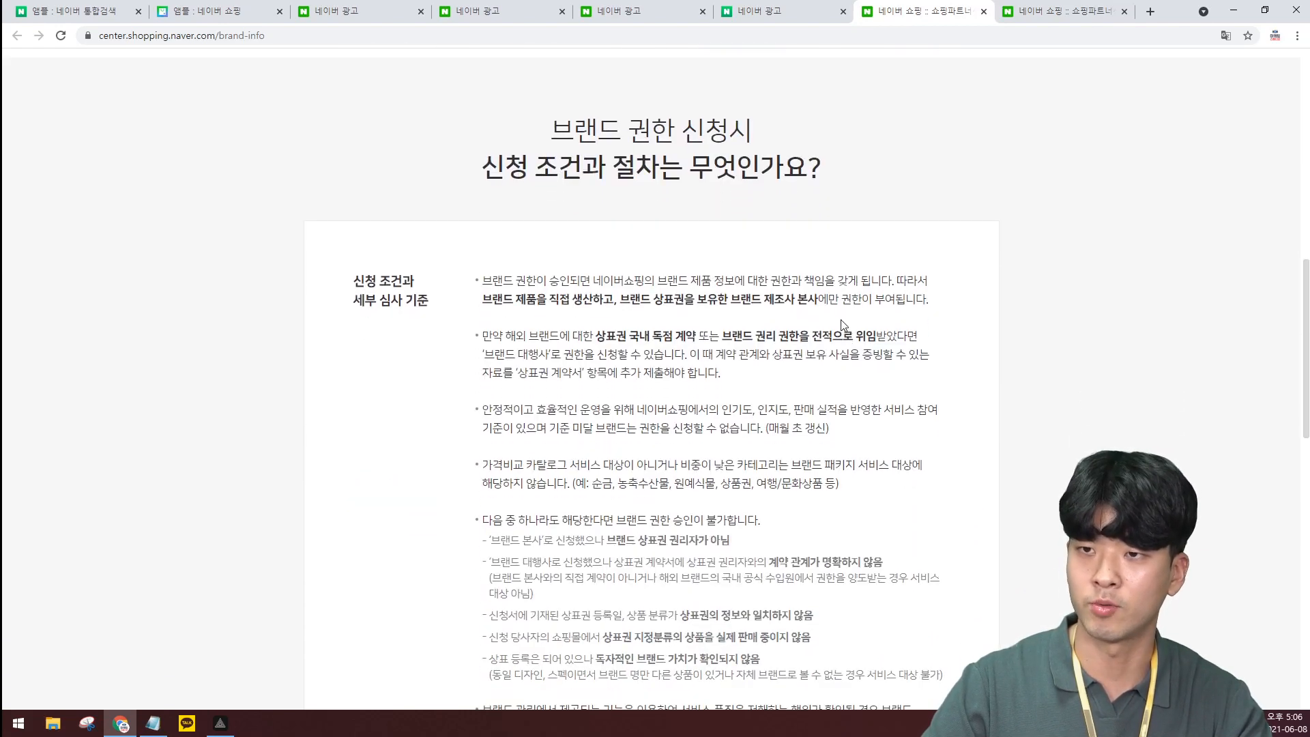
scroll(843, 326, "down", 1)
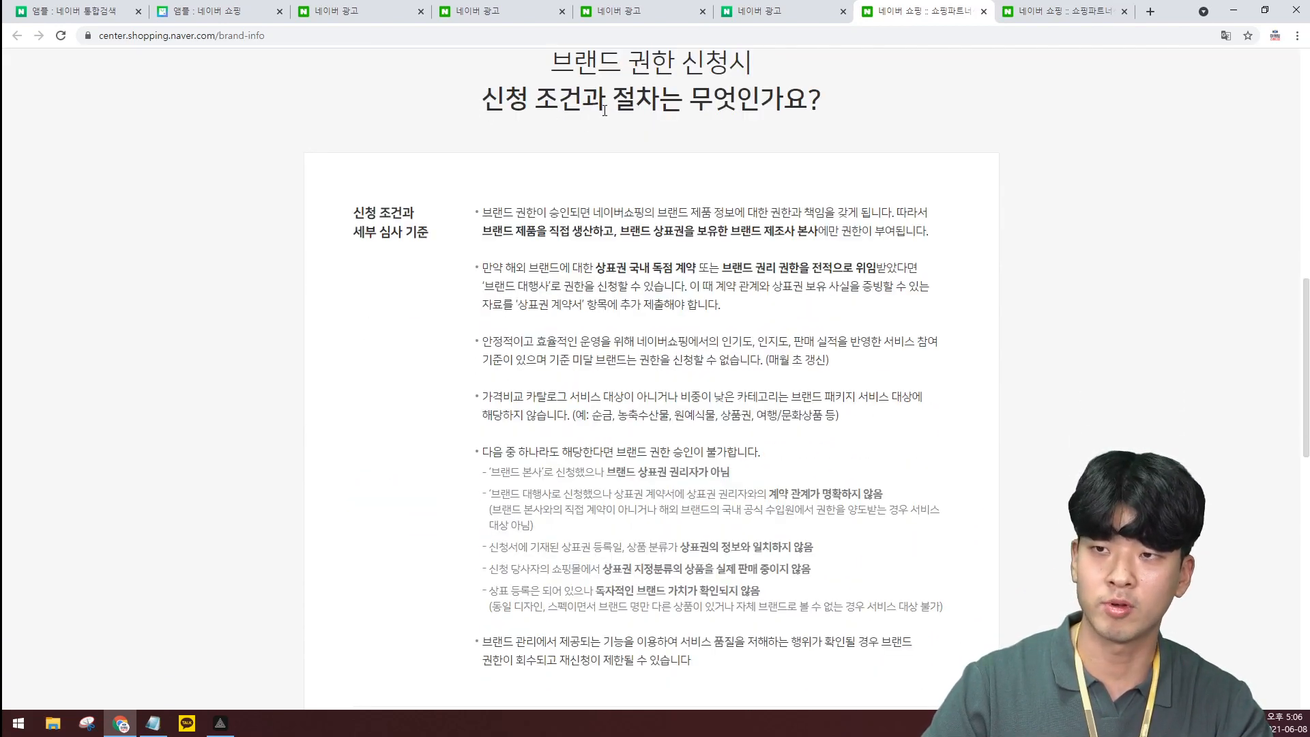
scroll(653, 333, "down", 2)
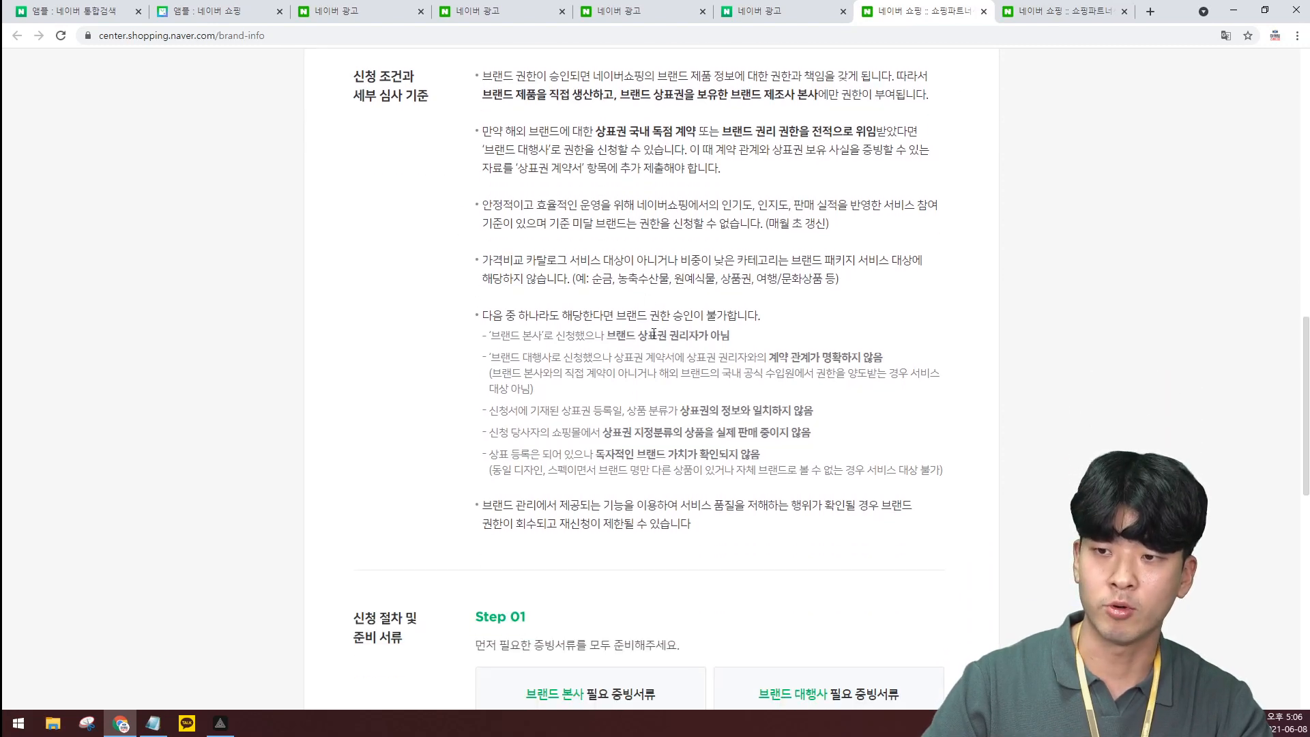
scroll(653, 334, "down", 4)
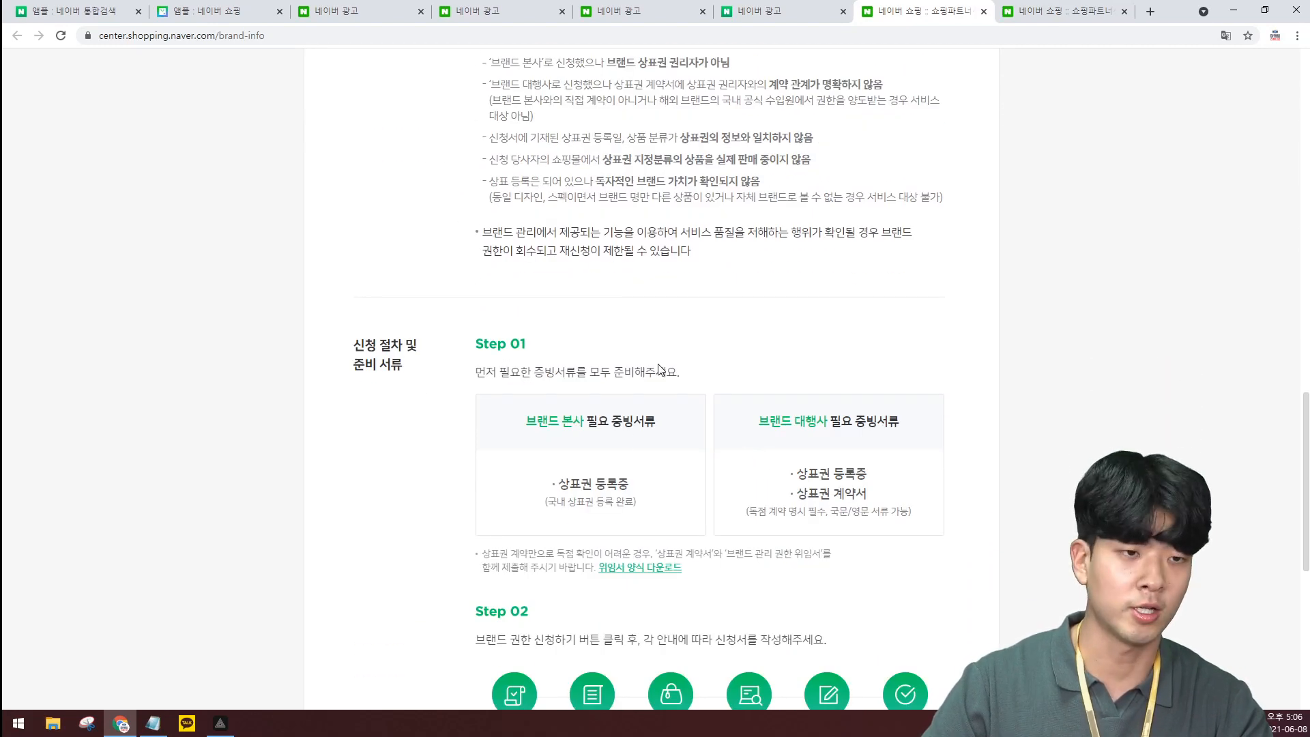
Highlight the supporting documents required from the brand headquarters under Step 01, including the 상표권 등록증
scroll(661, 367, "down", 3)
scroll(638, 302, "up", 1)
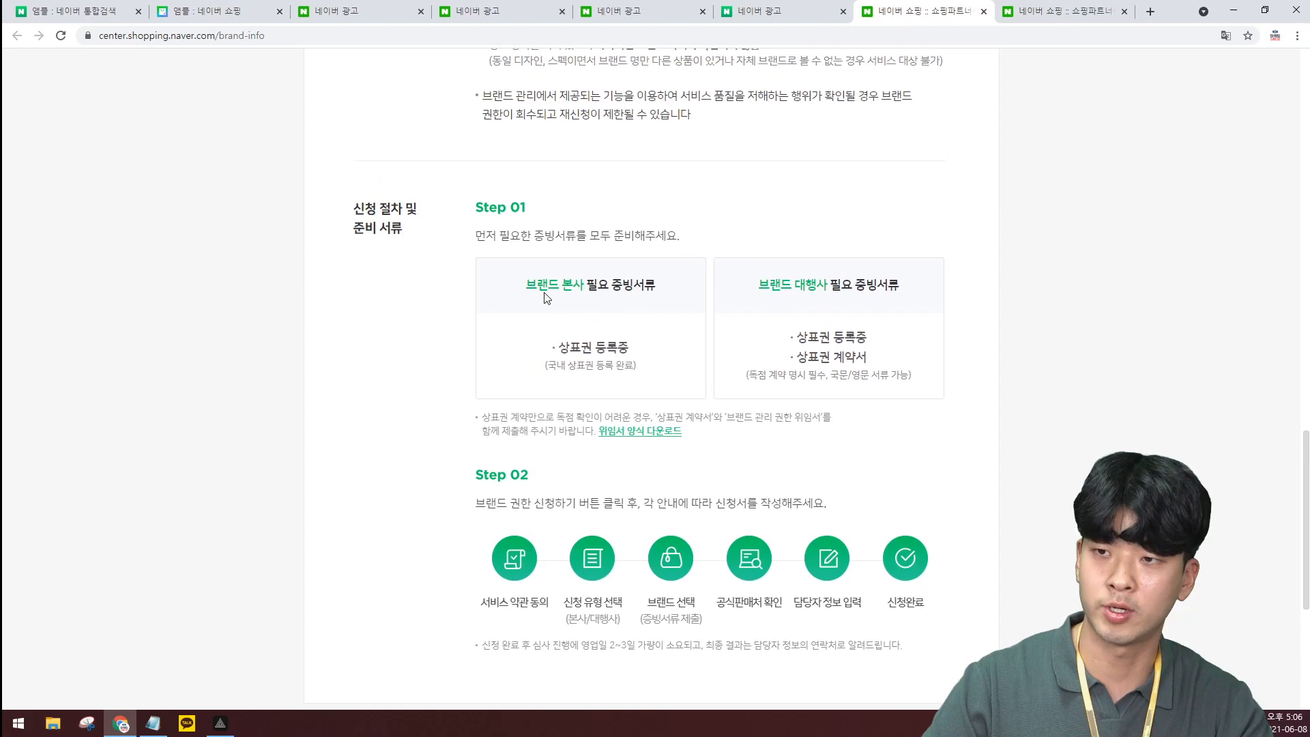
left_click_drag(528, 288, 553, 290)
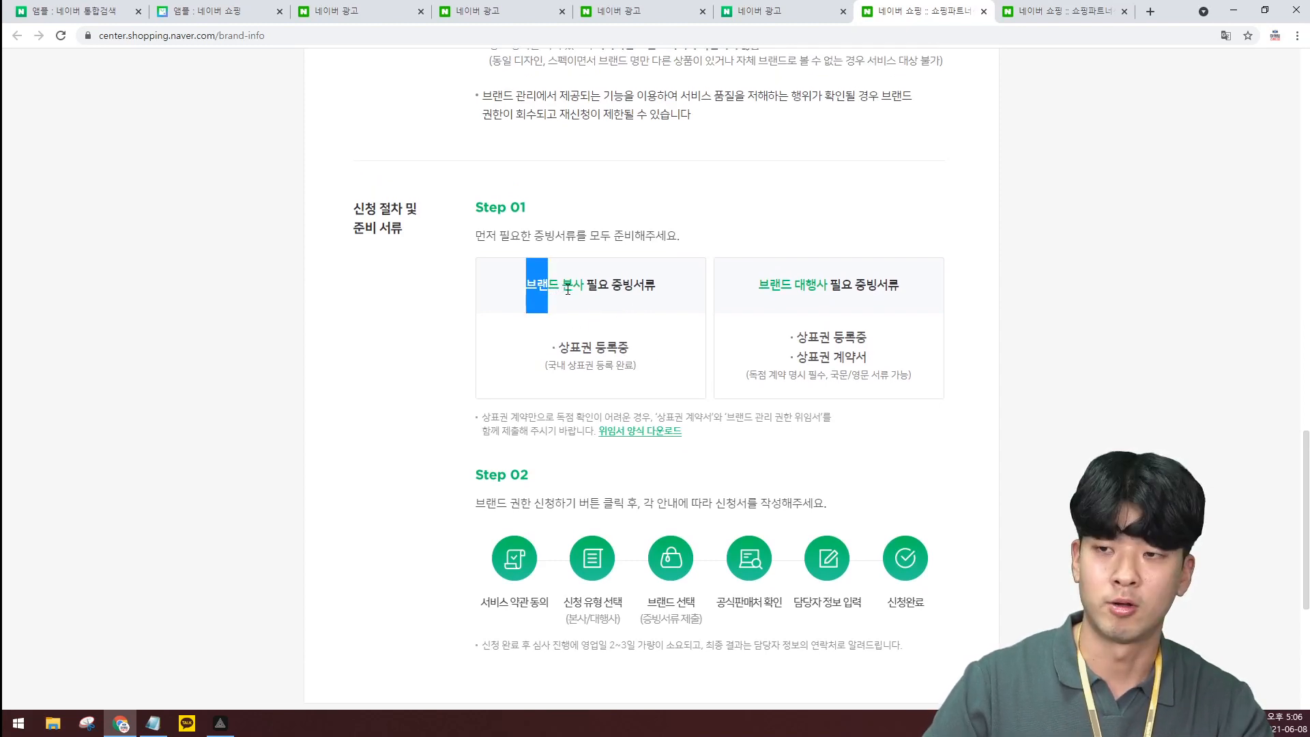
left_click_drag(583, 292, 645, 288)
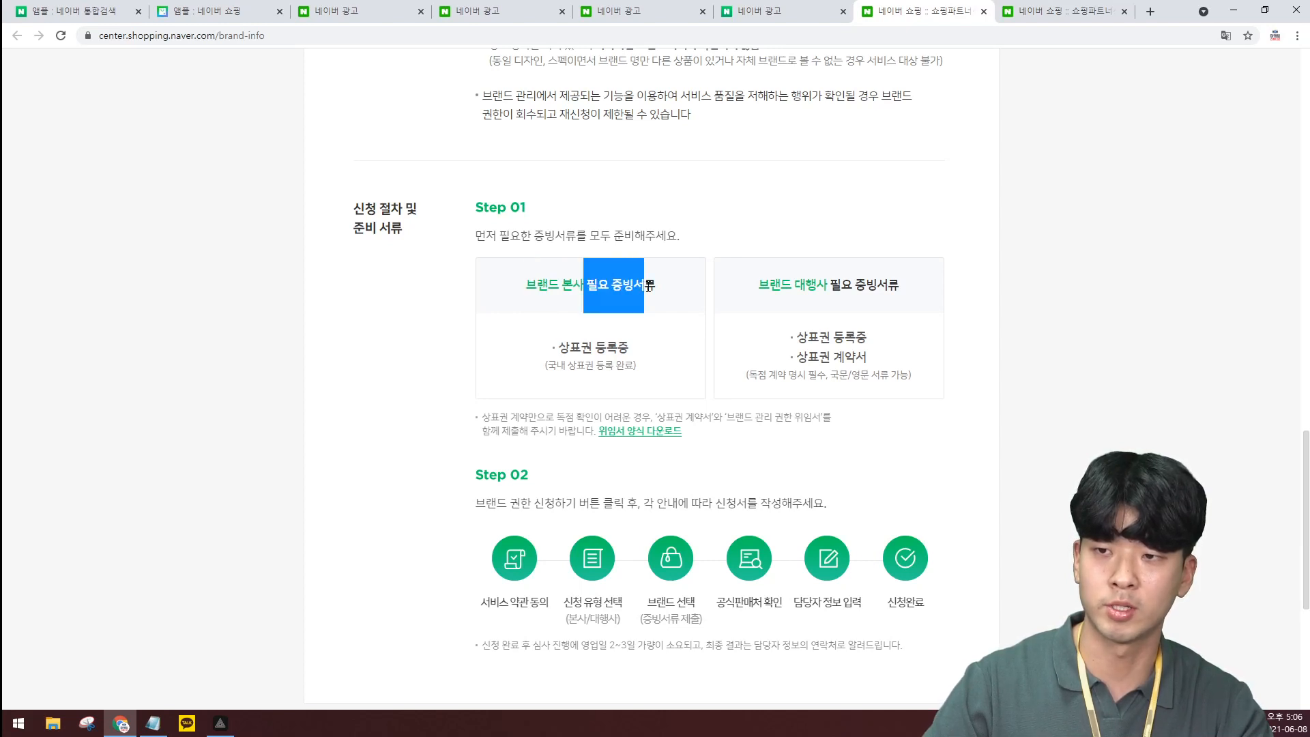
left_click_drag(629, 349, 582, 345)
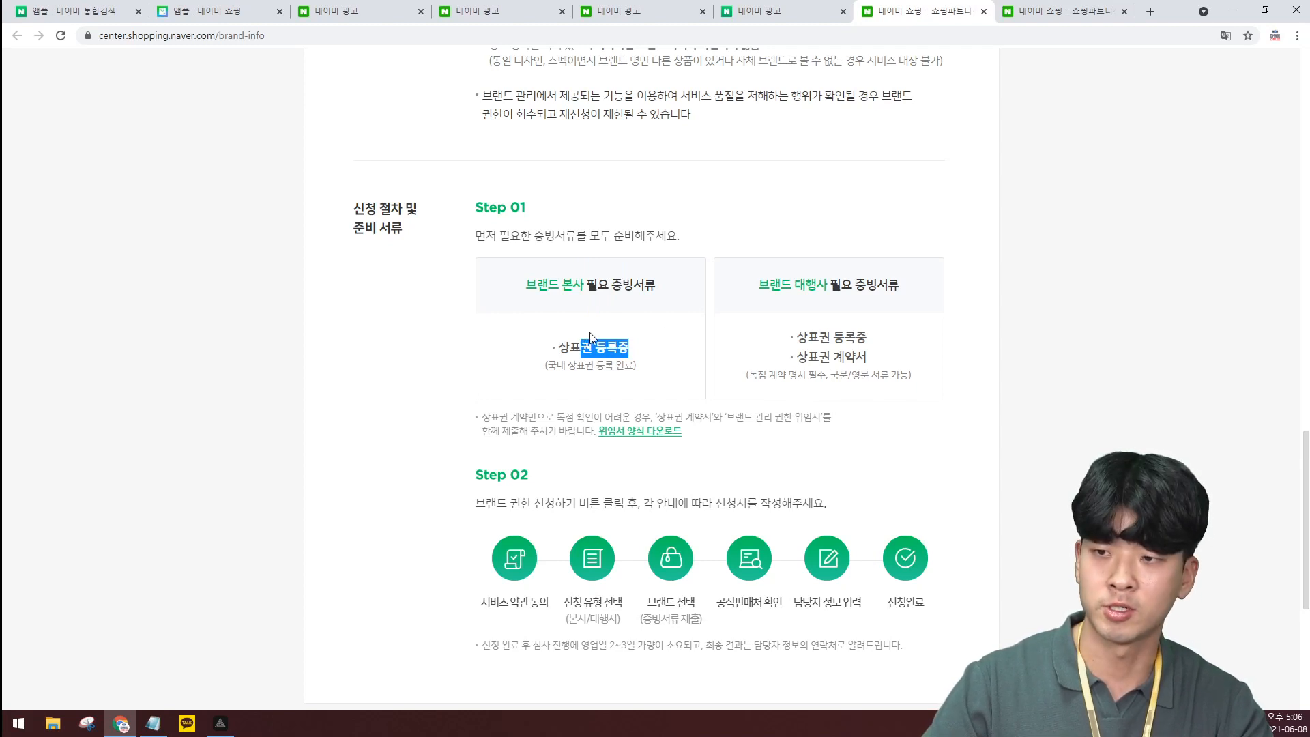
left_click(612, 351)
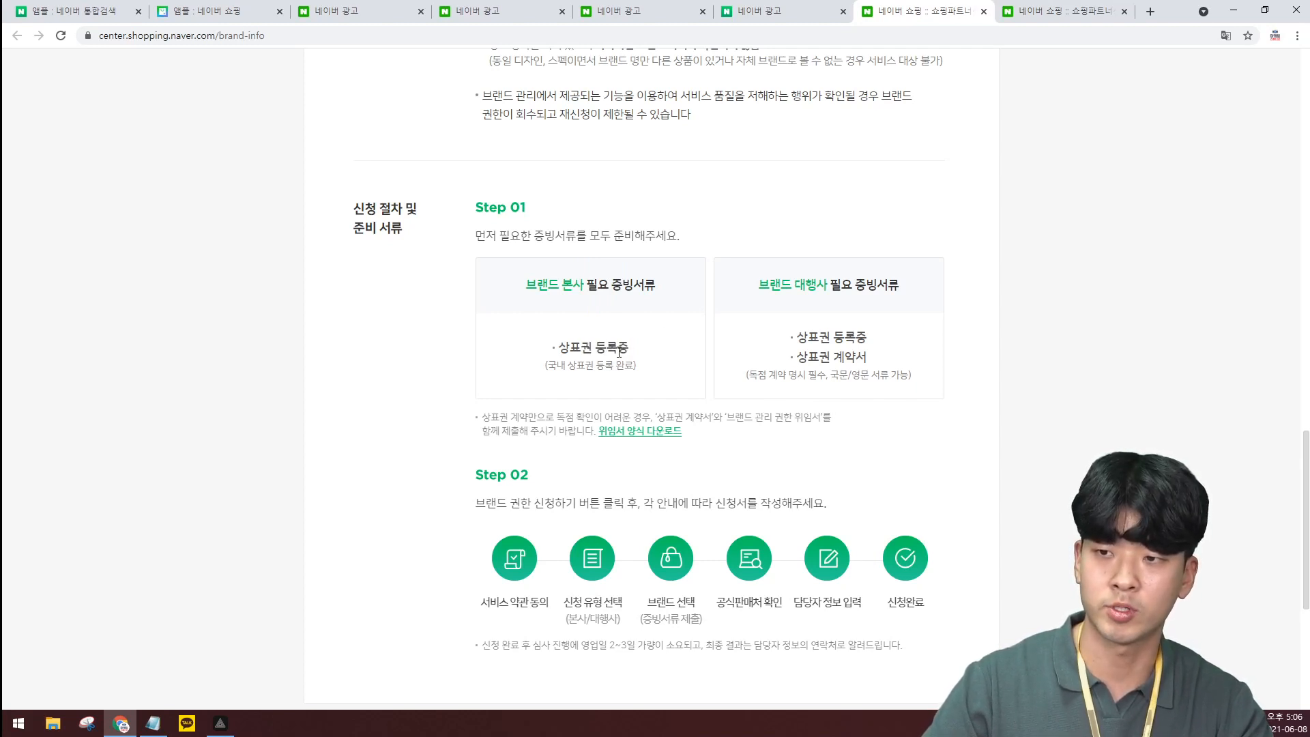
scroll(627, 350, "down", 1)
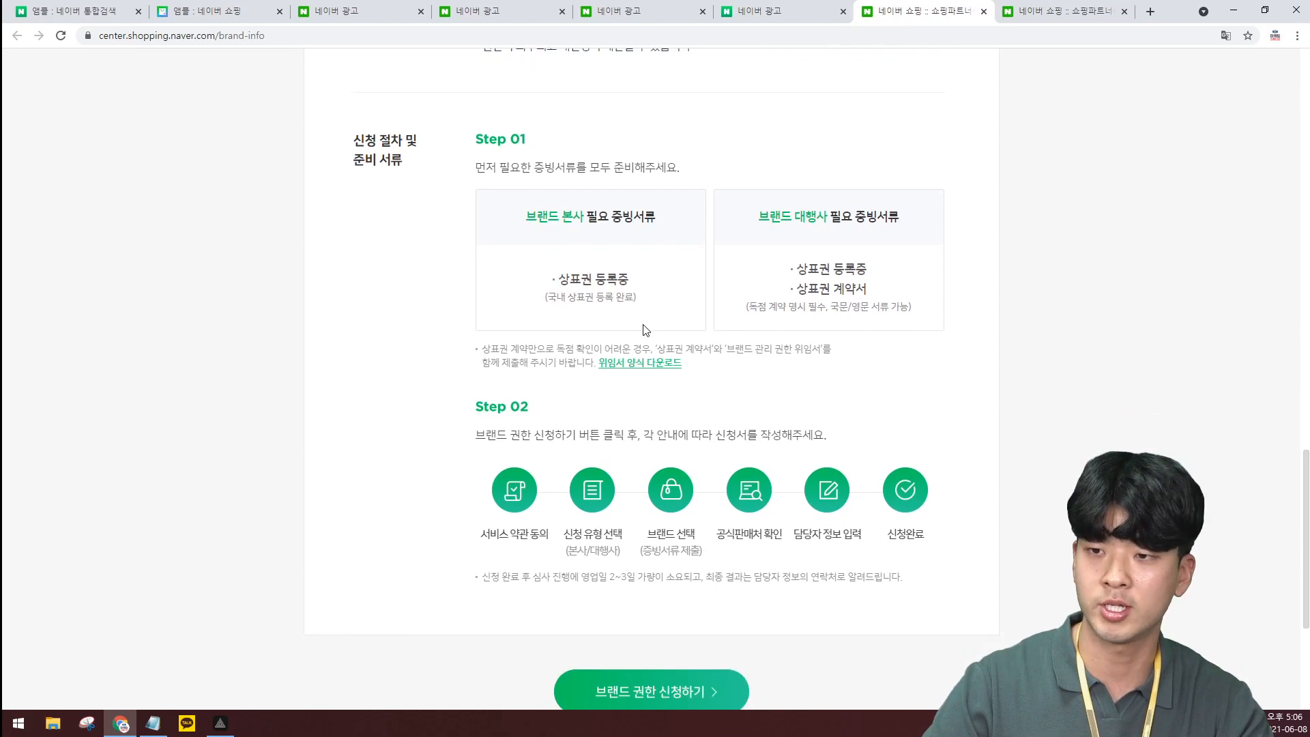
left_click_drag(639, 345, 541, 279)
left_click(552, 276)
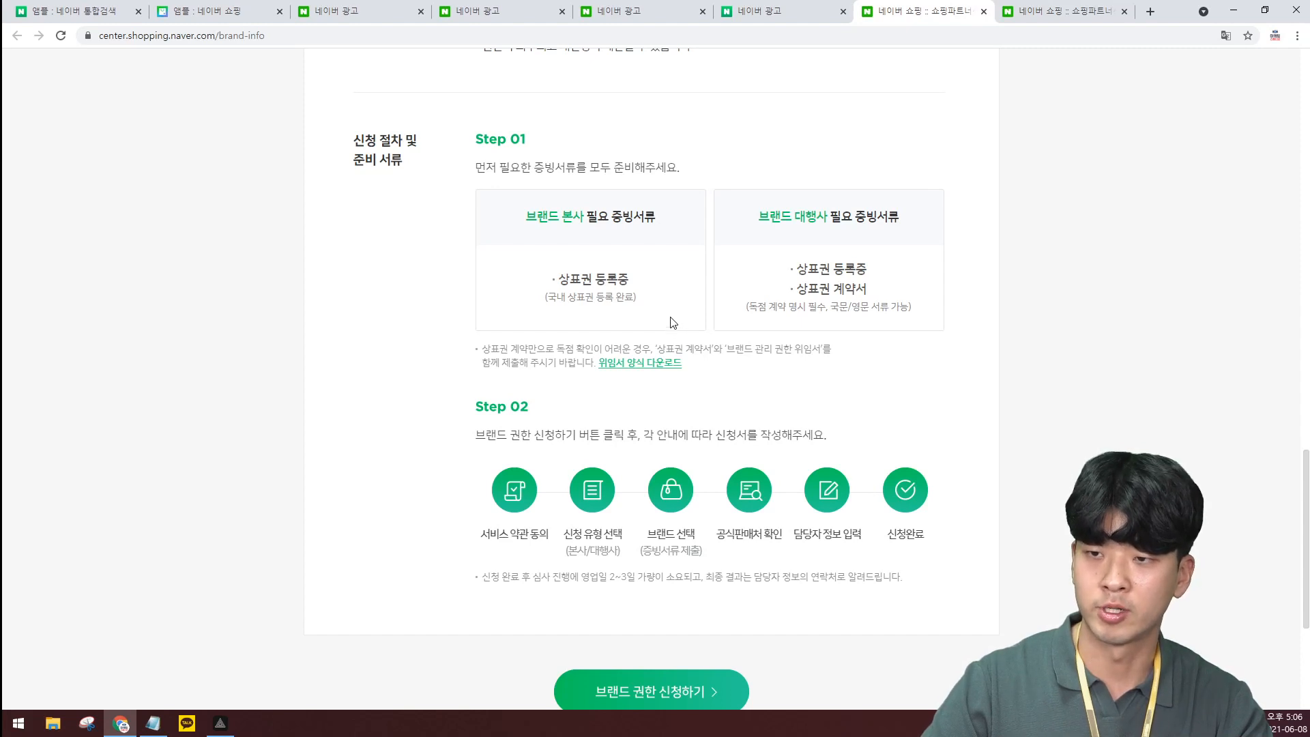
Examine the Step 02 application procedure and highlight the review period in the note beneath it
scroll(672, 322, "down", 2)
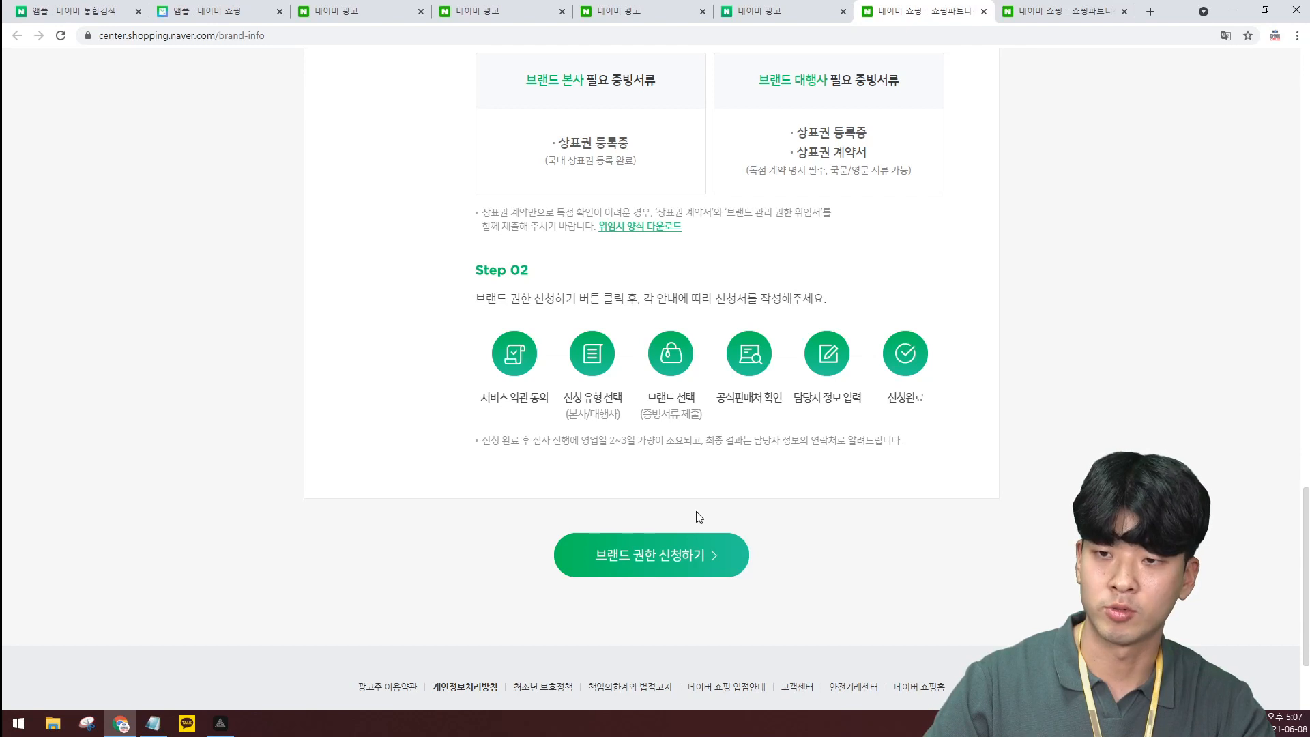
left_click_drag(621, 441, 704, 440)
left_click(704, 440)
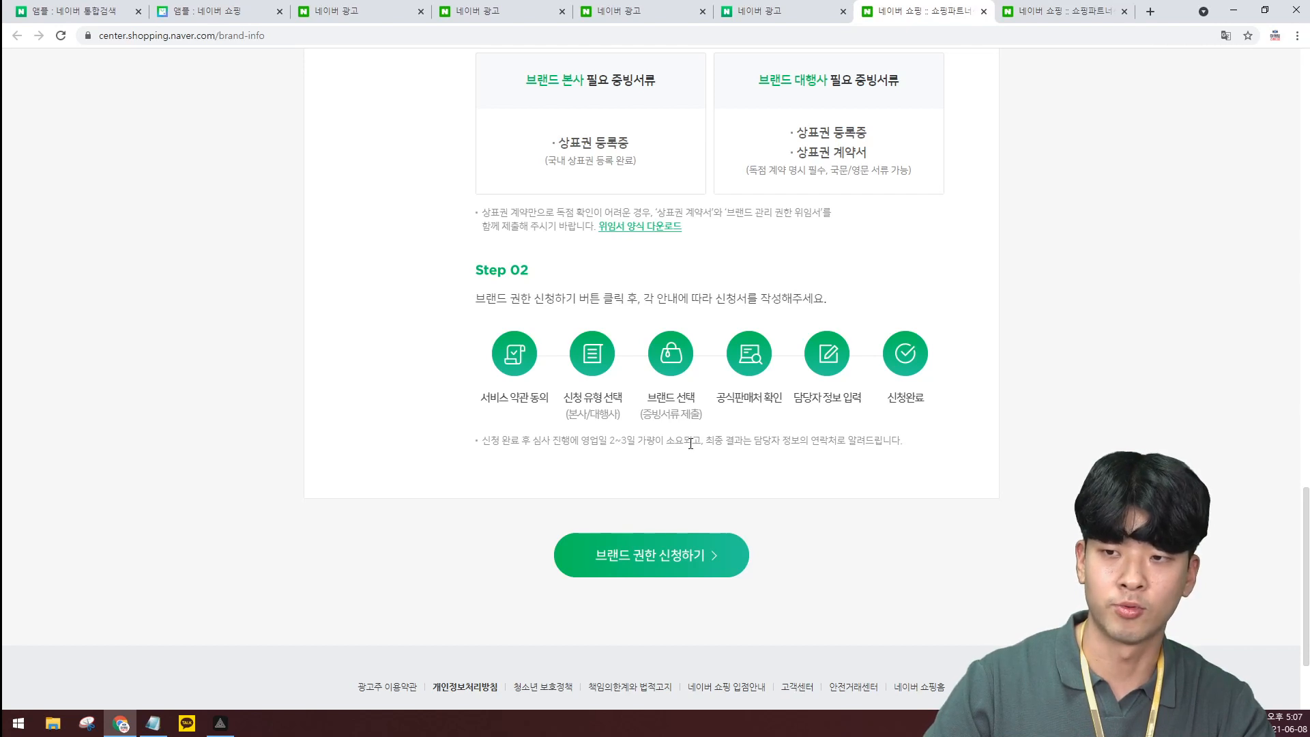
left_click_drag(571, 440, 616, 440)
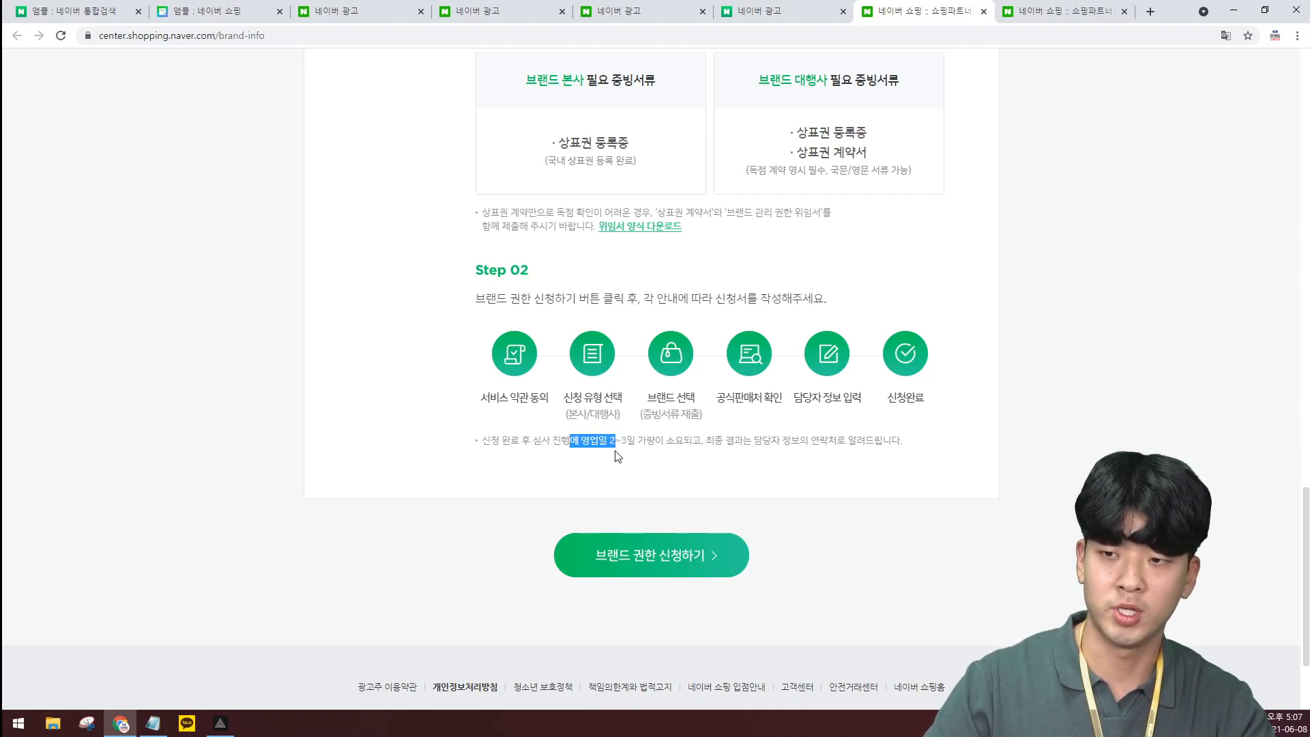
left_click(638, 455)
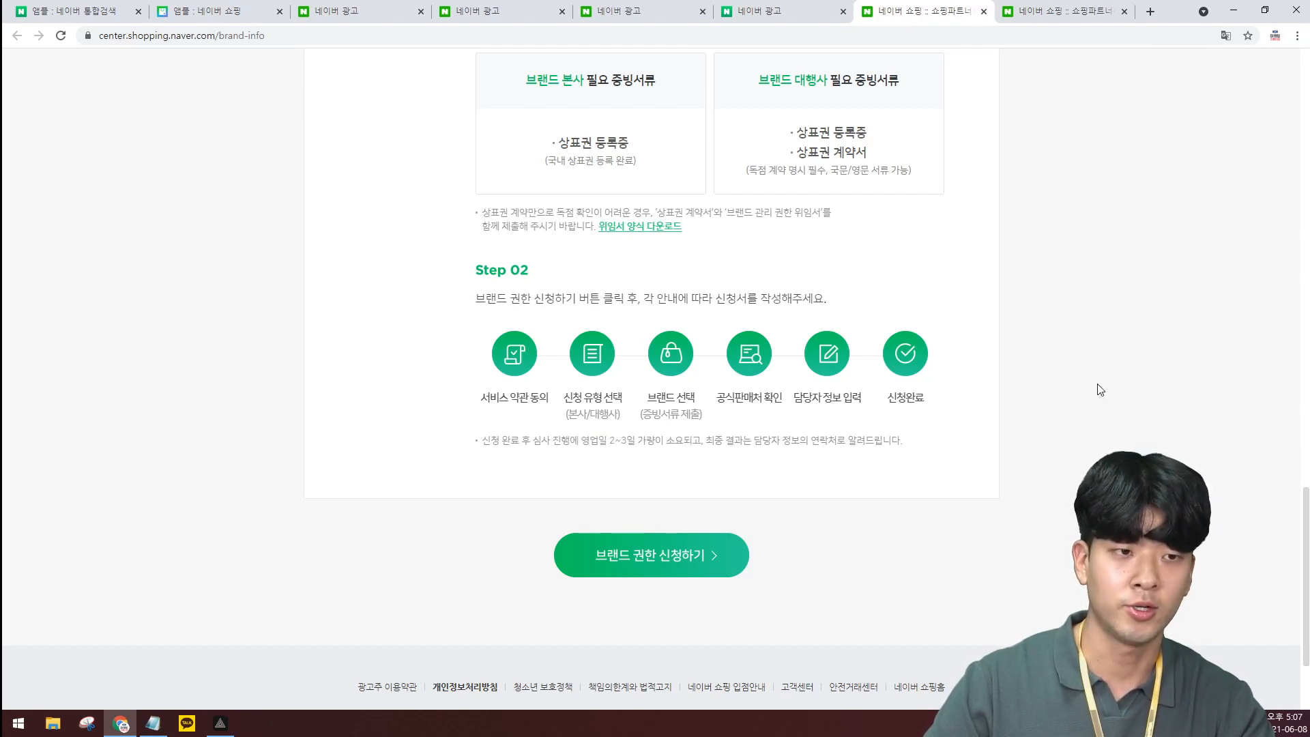
Start the 브랜드 권한 신청서, accept the service terms, and proceed to brand selection with 브랜드 본사에서 직접 신청
left_click(651, 554)
left_click(578, 573)
left_click(655, 610)
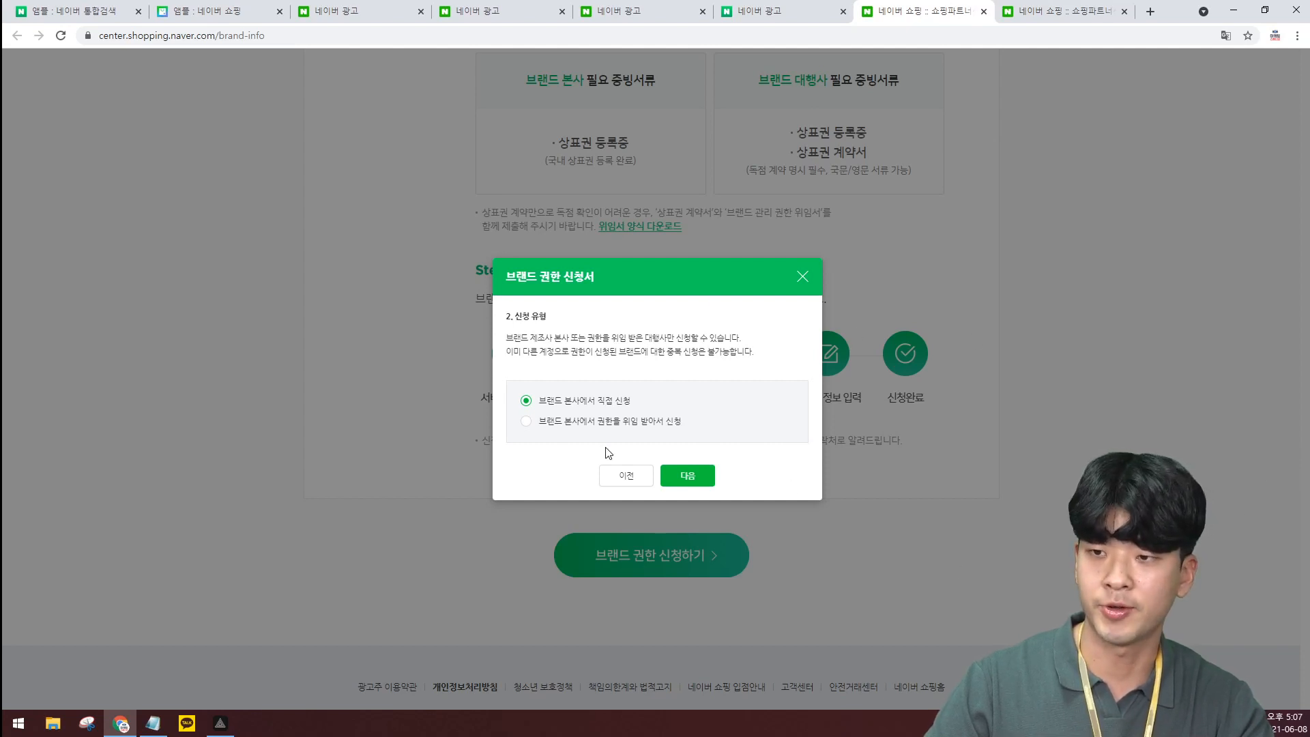
left_click(684, 475)
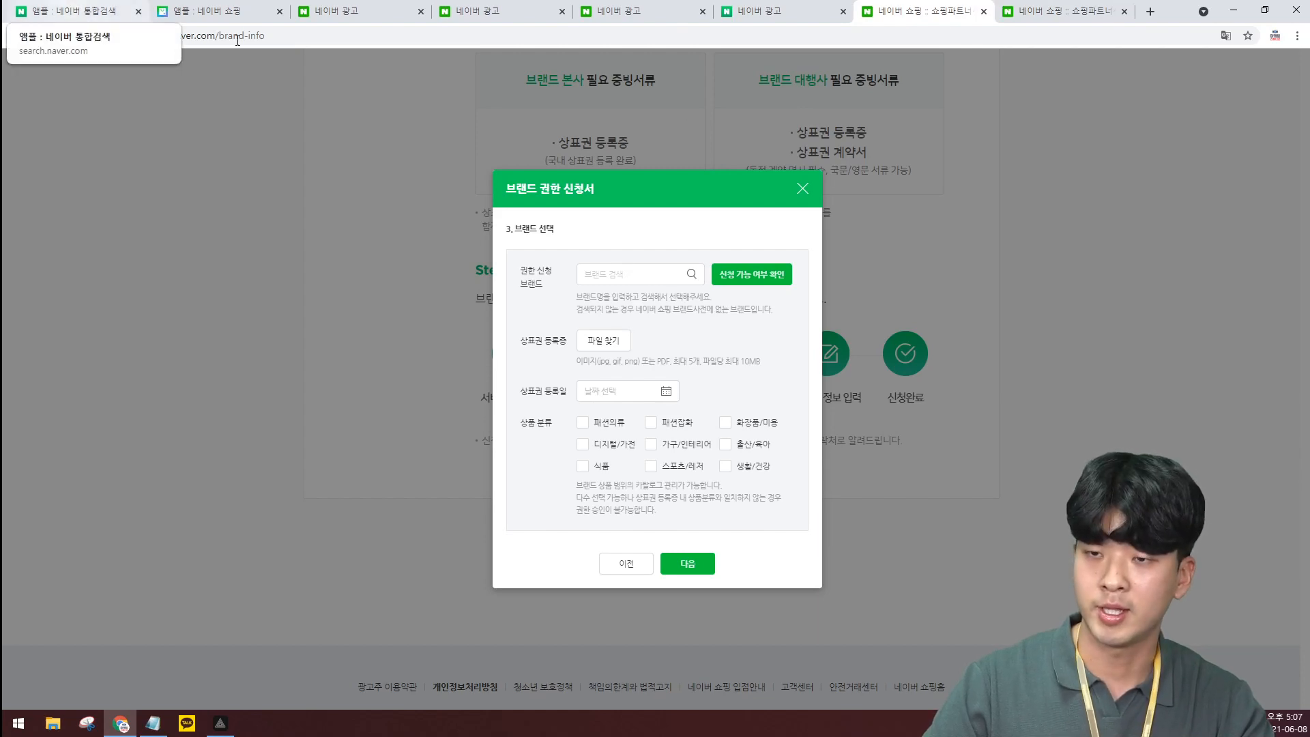
Check the advertised brands in the 앰플 search results for a brand name to look up
left_click(75, 10)
scroll(633, 348, "up", 4)
scroll(585, 409, "down", 2)
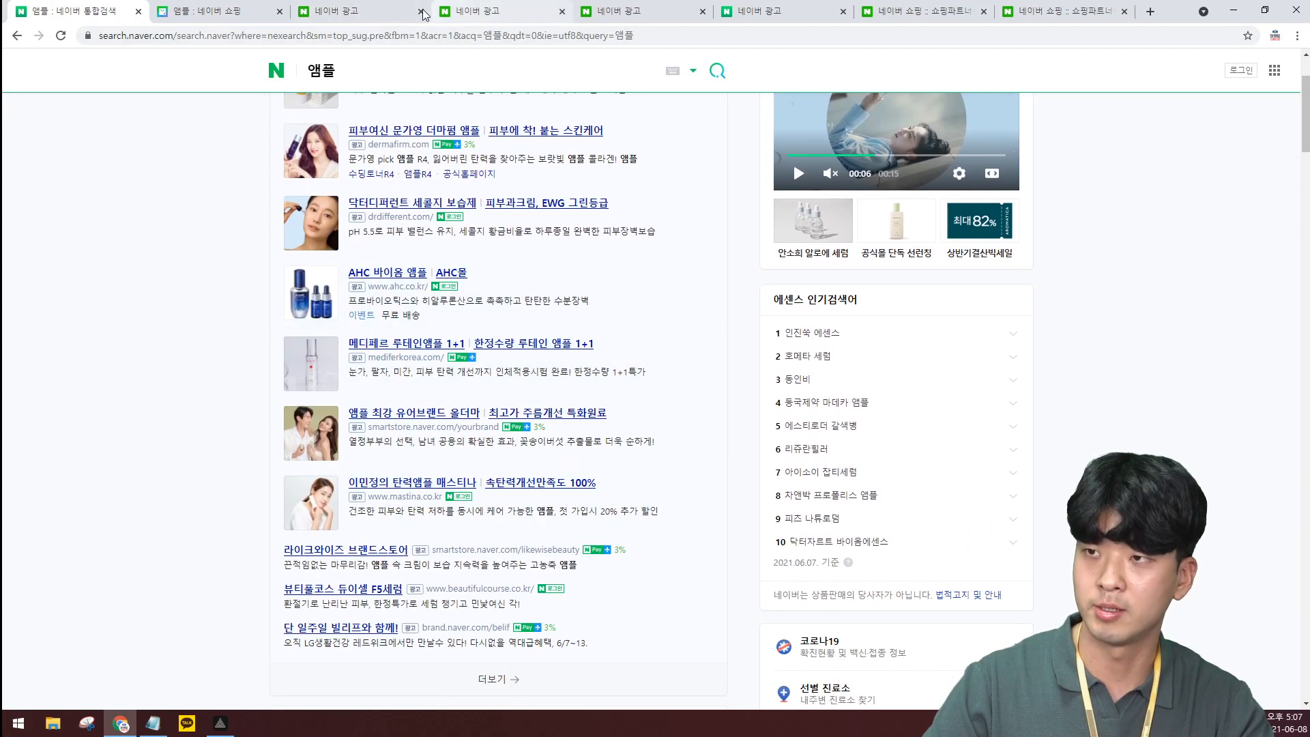
scroll(597, 345, "up", 1)
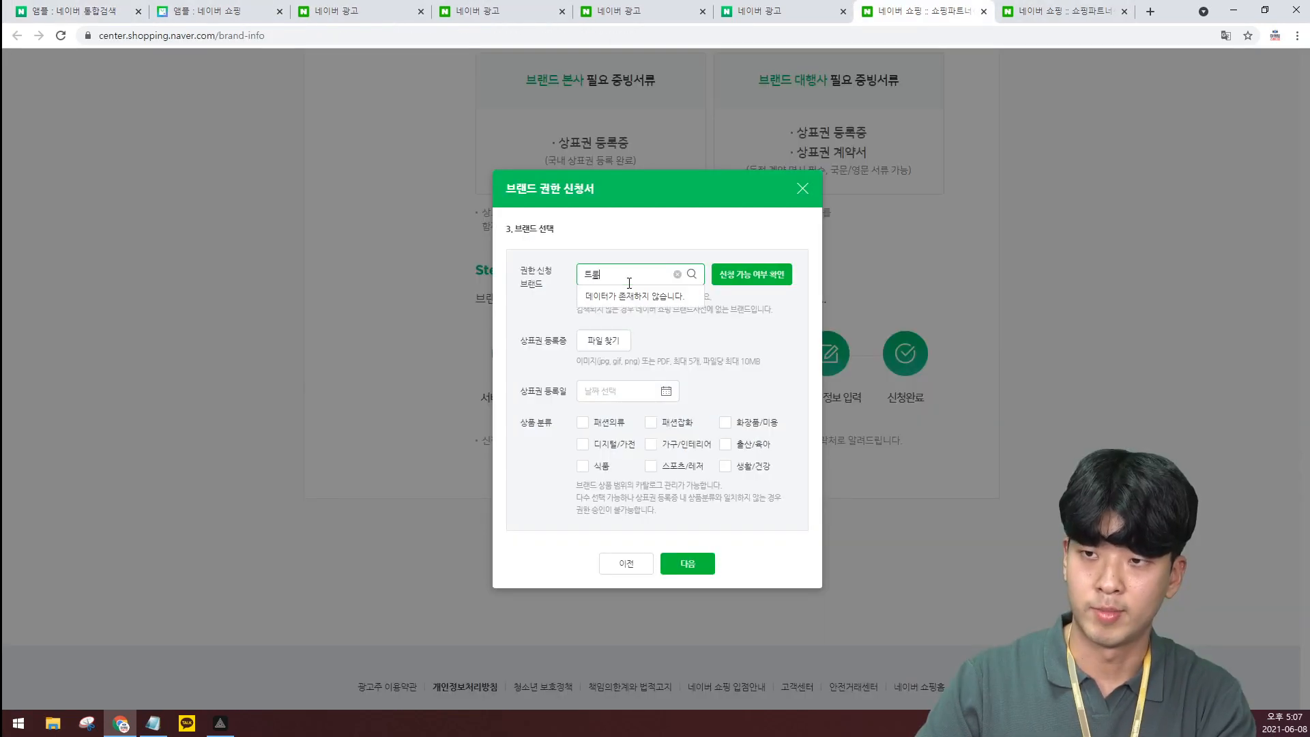
Look up the brand 트로이아르케 in the application's 권한 신청 브랜드 field and clear the entry
type("이아르케")
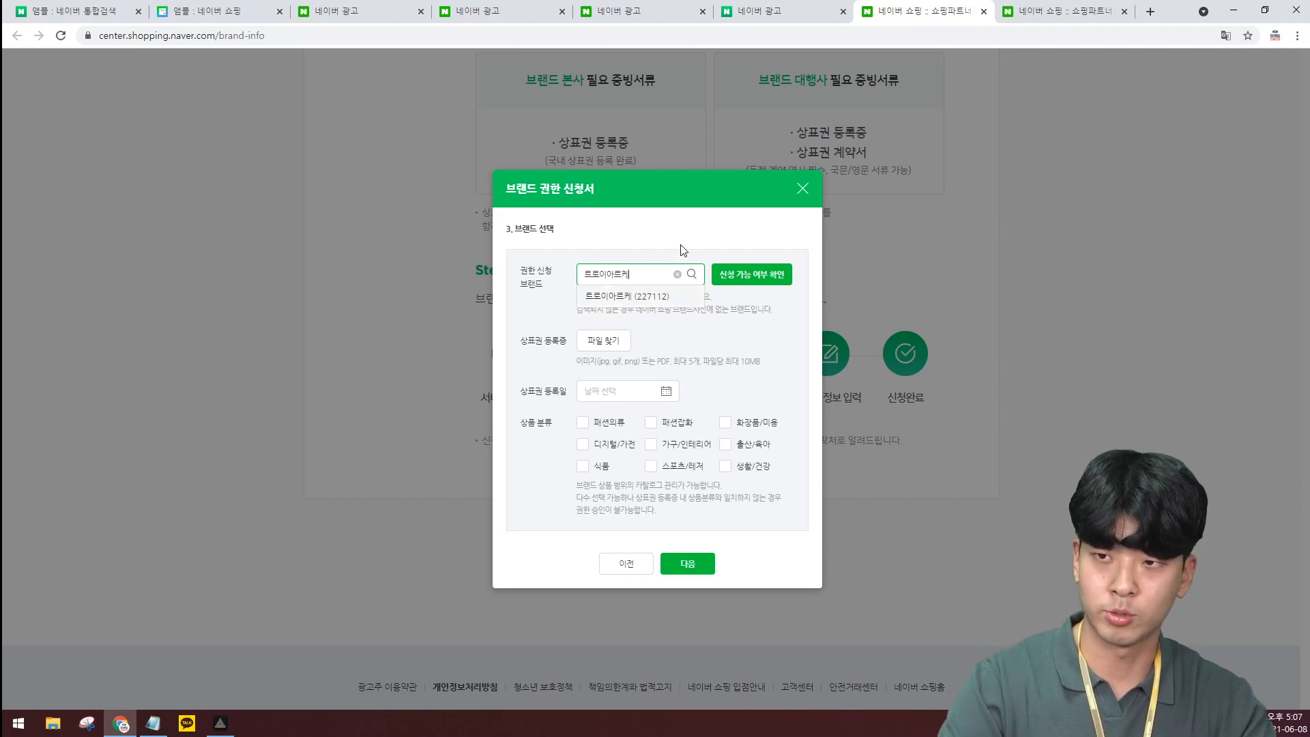
left_click(654, 298)
mouse_move(664, 292)
left_mouse_down()
mouse_move(577, 288)
mouse_move(663, 289)
left_mouse_up()
left_click(676, 265)
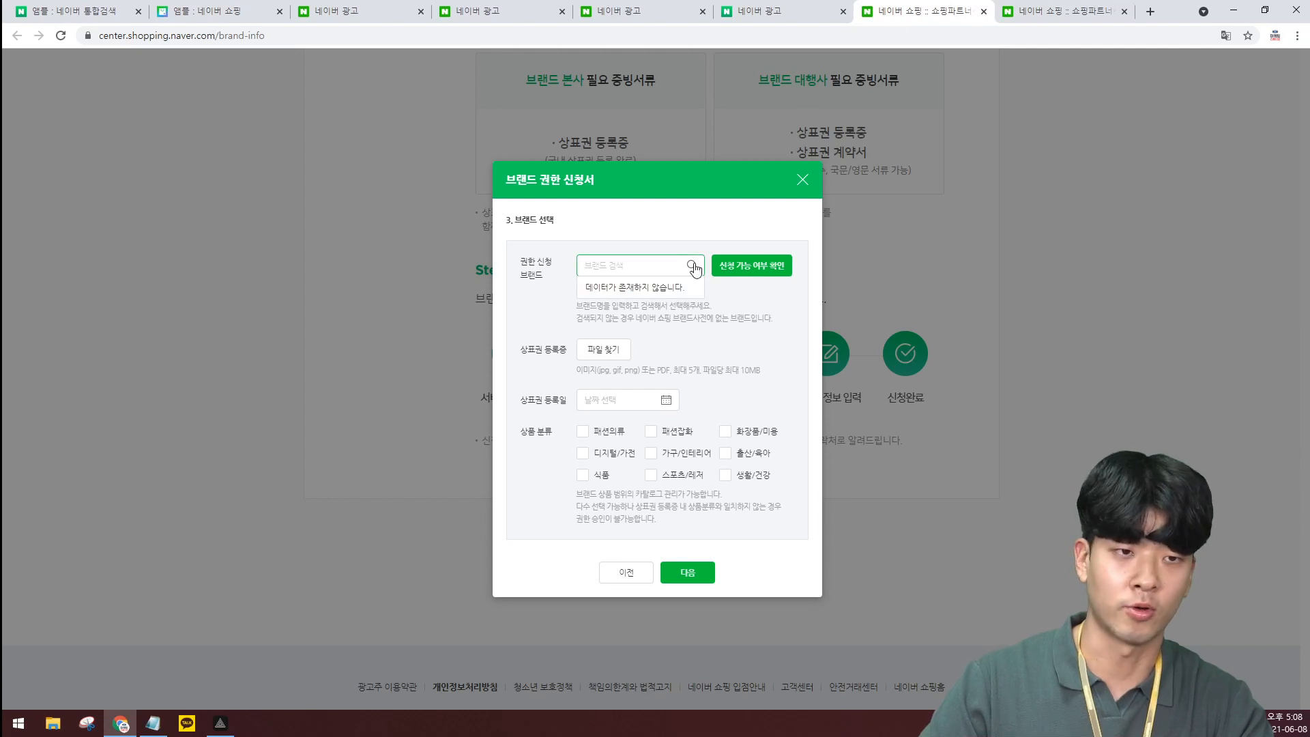
Look up 라이크와이즈 (663196) in the 권한 신청 브랜드 field, check whether it can be applied for, and highlight the notice beneath it
type("라이큄웰")
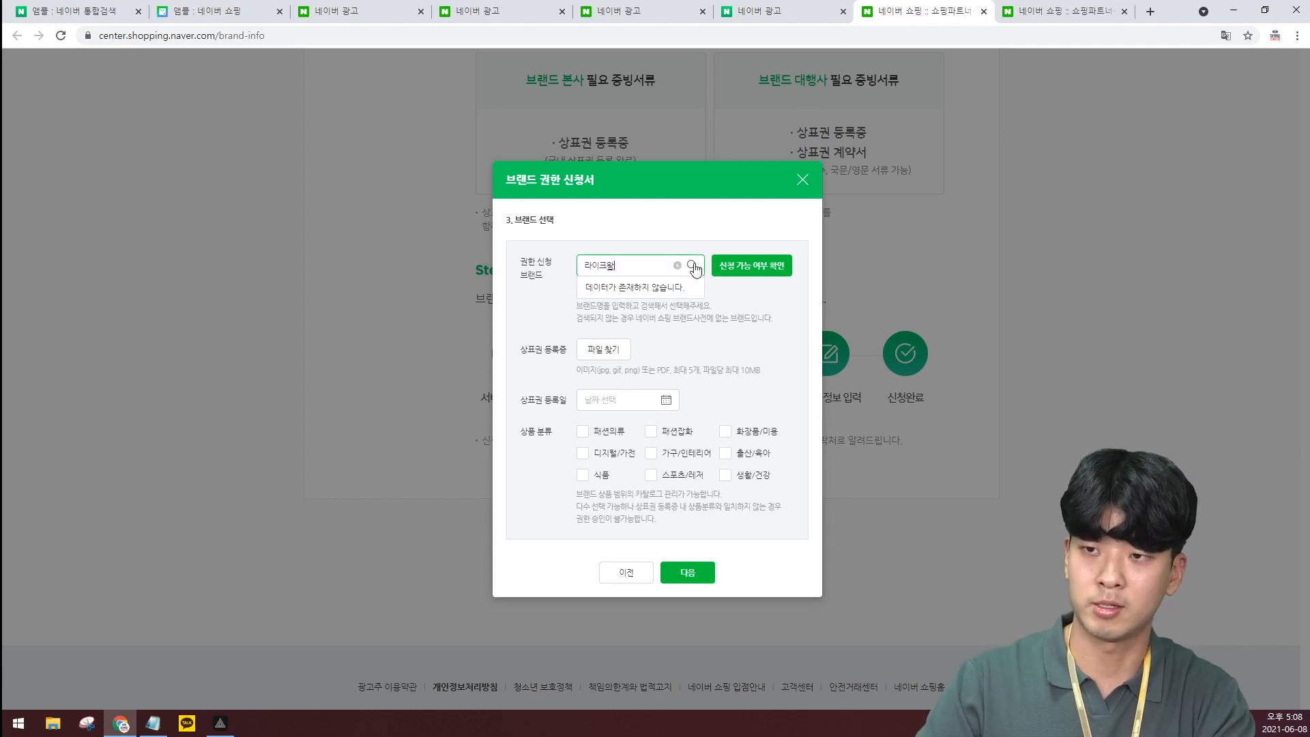
key("BackSpace")
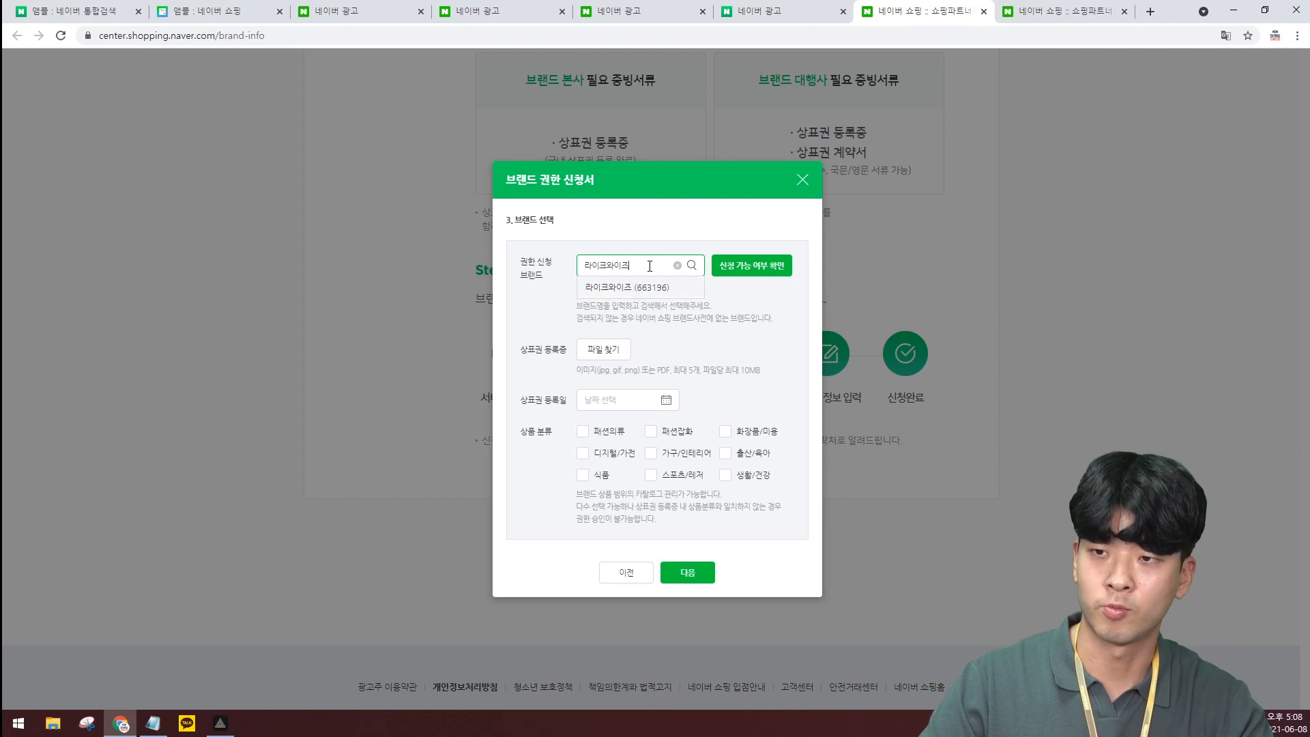
left_click(648, 289)
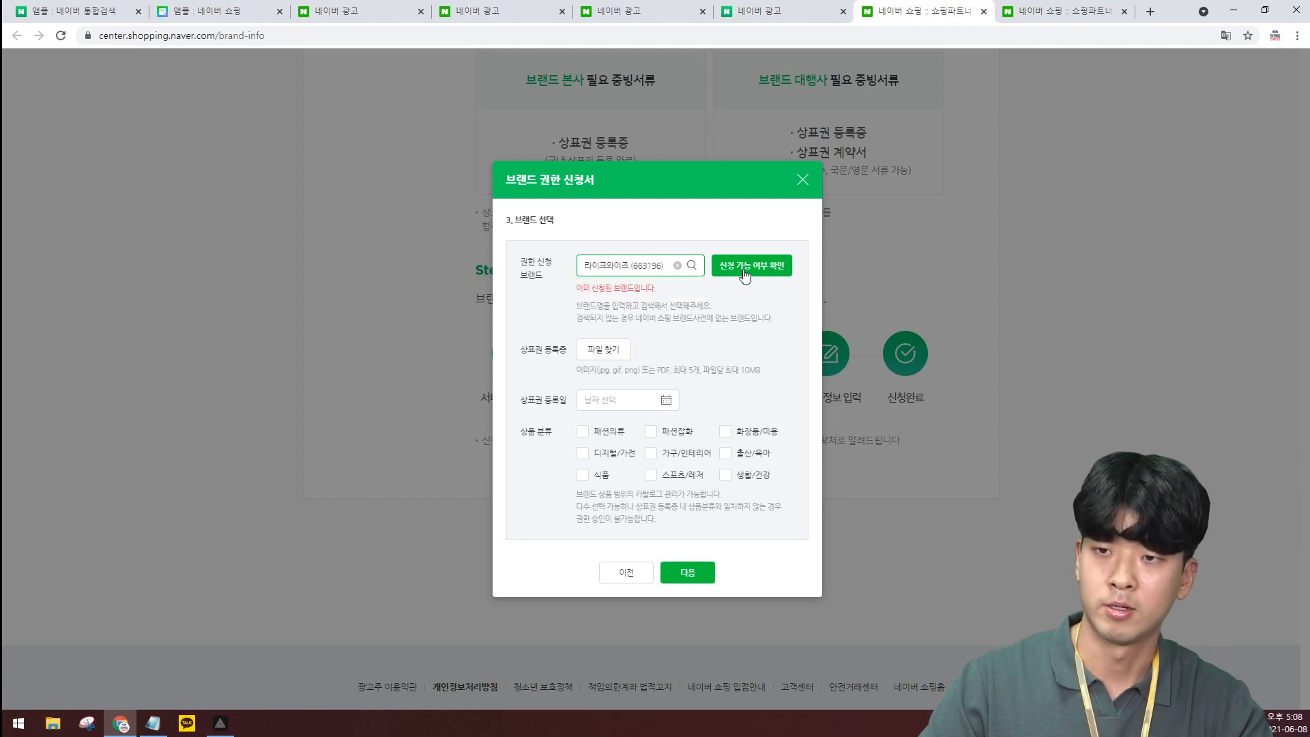
left_click(748, 272)
left_click_drag(674, 293, 583, 292)
left_click(627, 295)
left_click(607, 288)
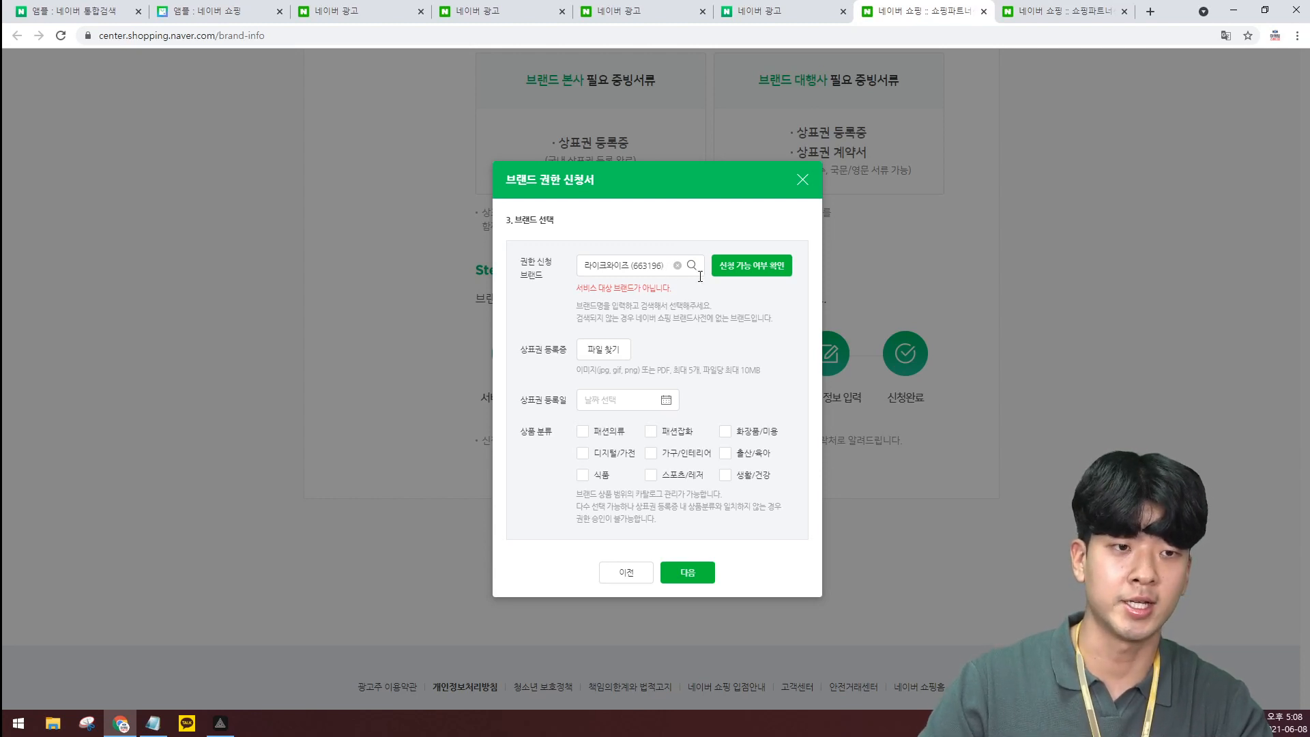
Browse the ads in the 앰플 integrated search results for another brand name, and return to the brand permission application
left_click(81, 12)
scroll(475, 506, "down", 3)
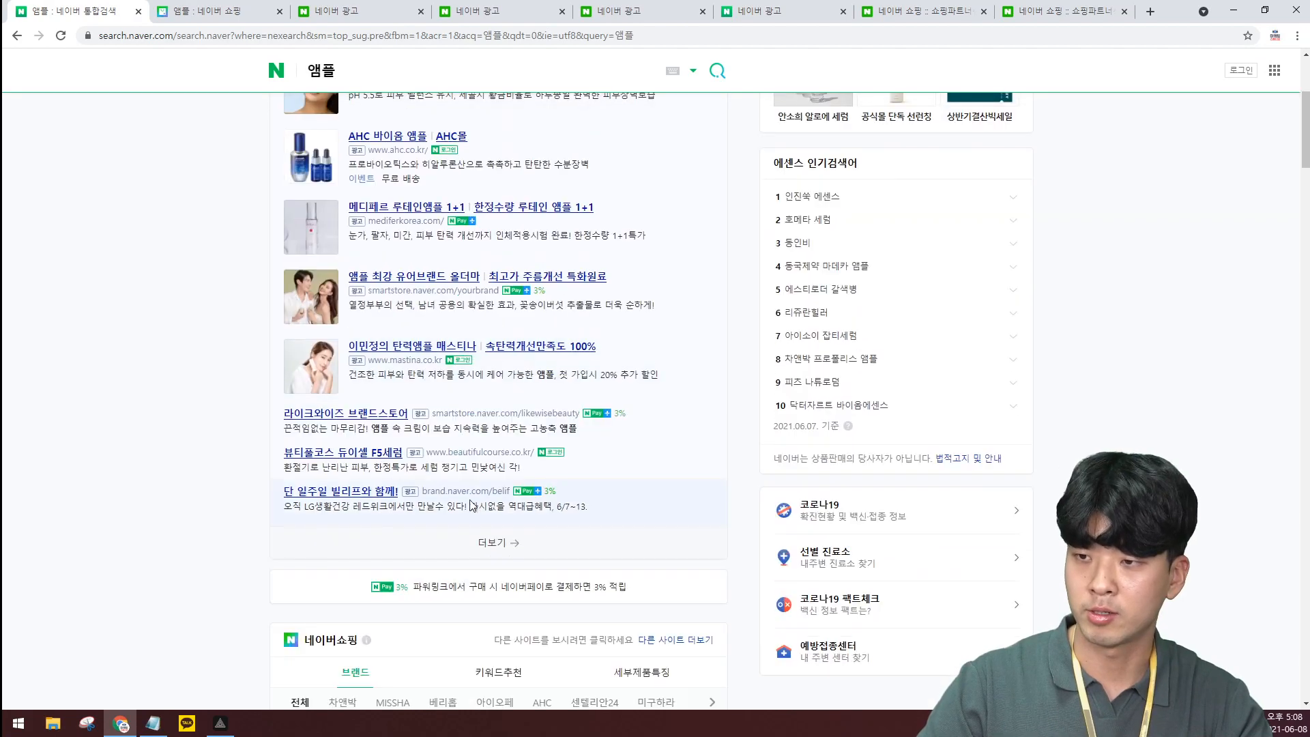
scroll(476, 464, "up", 1)
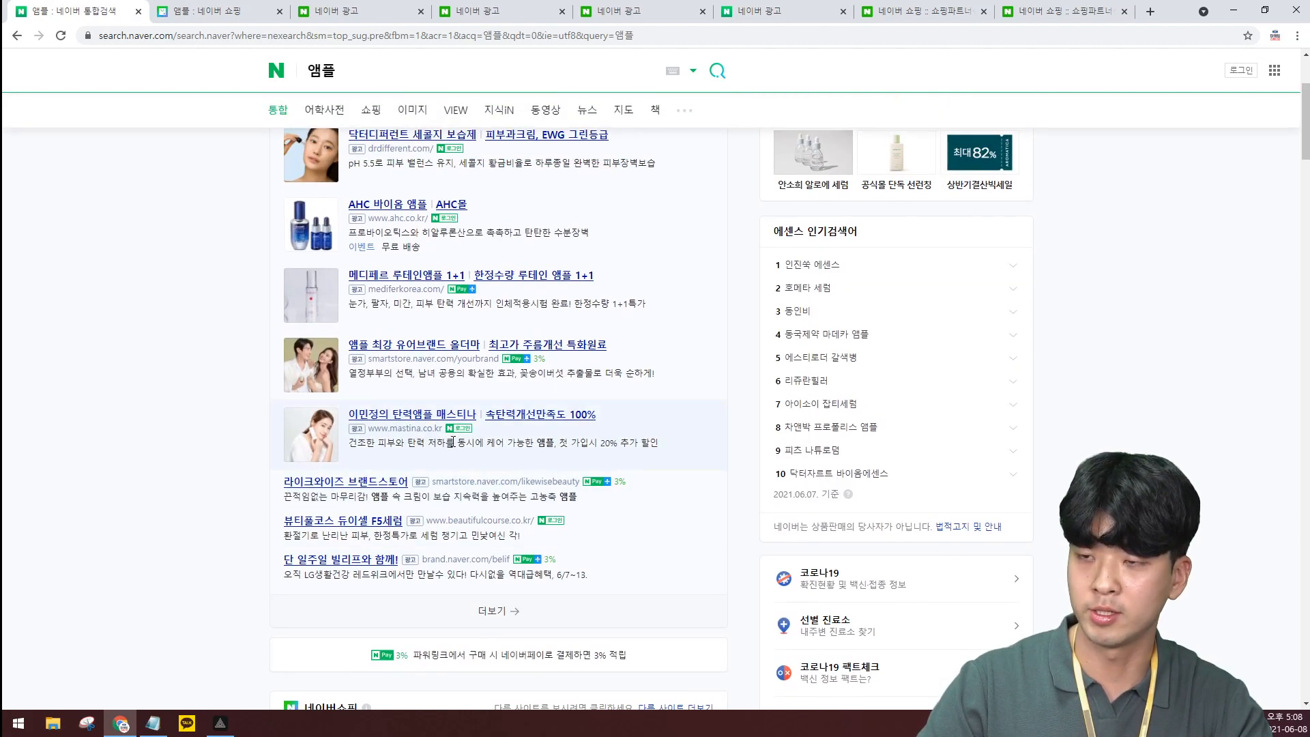
scroll(454, 442, "up", 2)
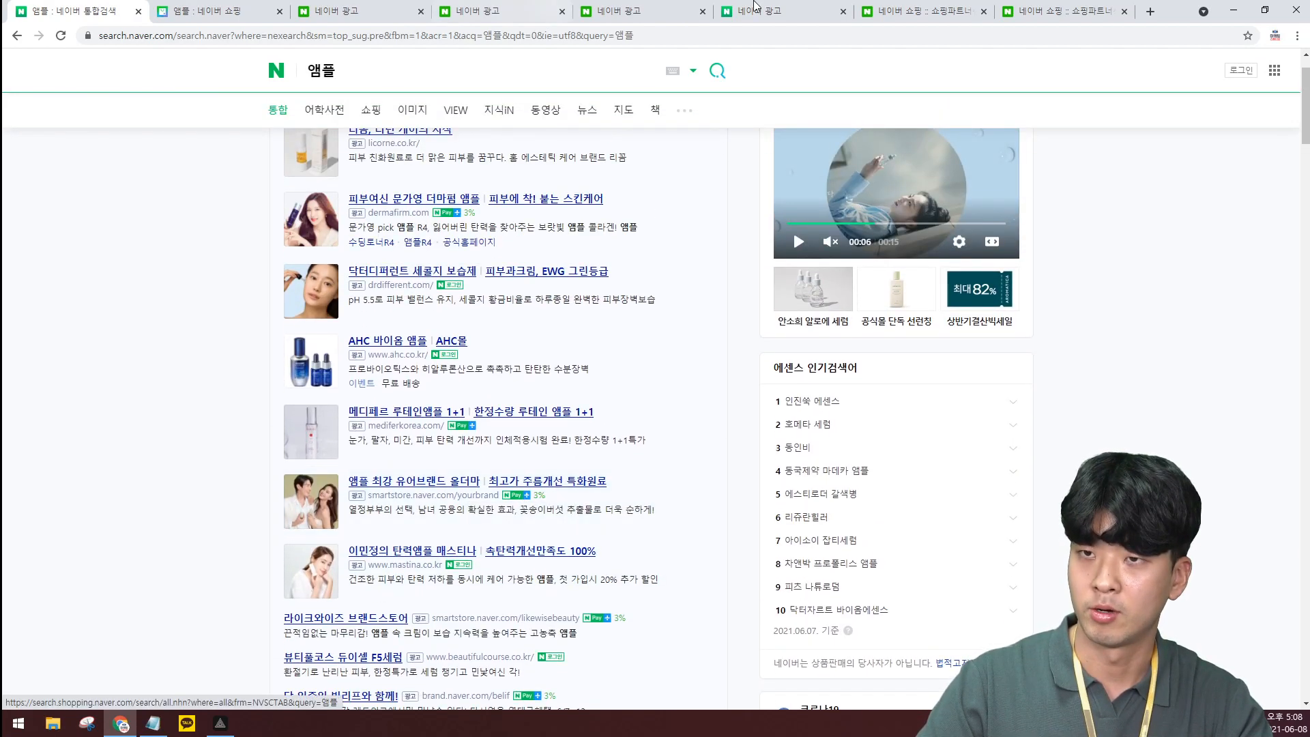
left_click(918, 11)
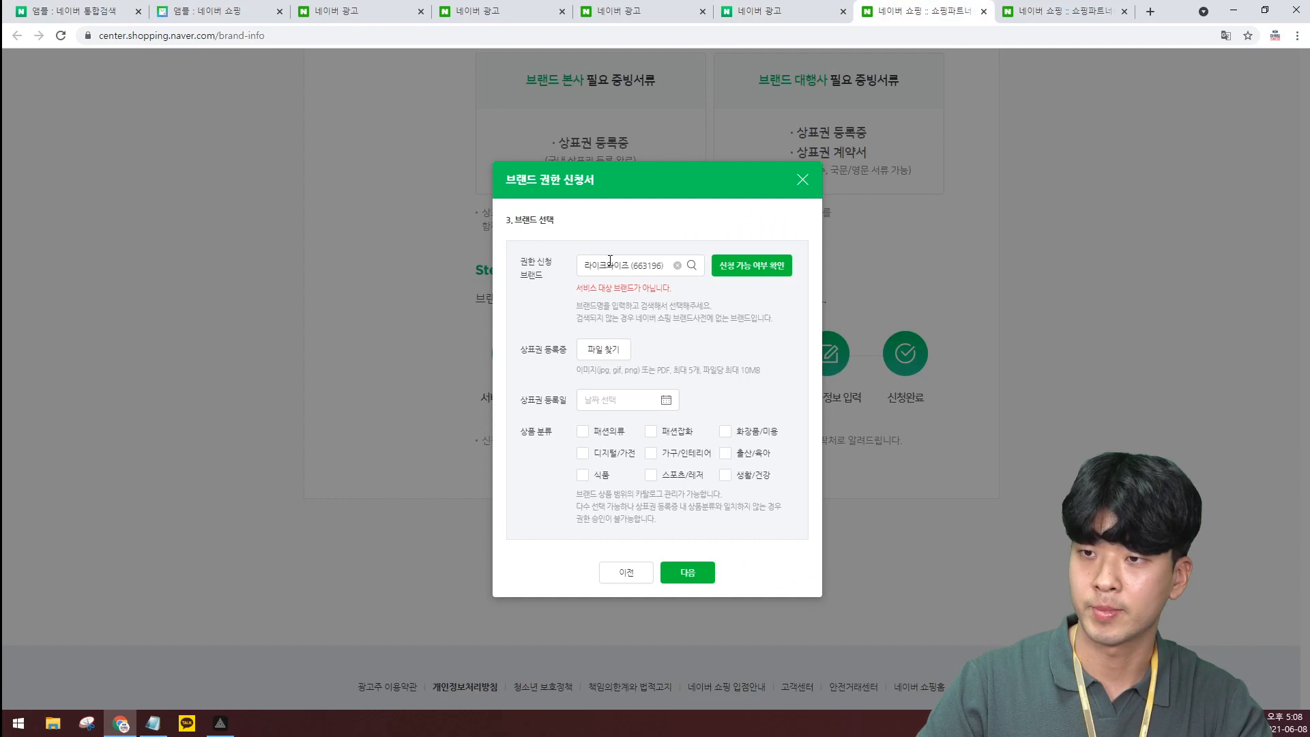
Replace the brand entry with 넥닥터 (260179), check whether it can be applied for, and clear the field
left_click(678, 266)
type("홀더메")
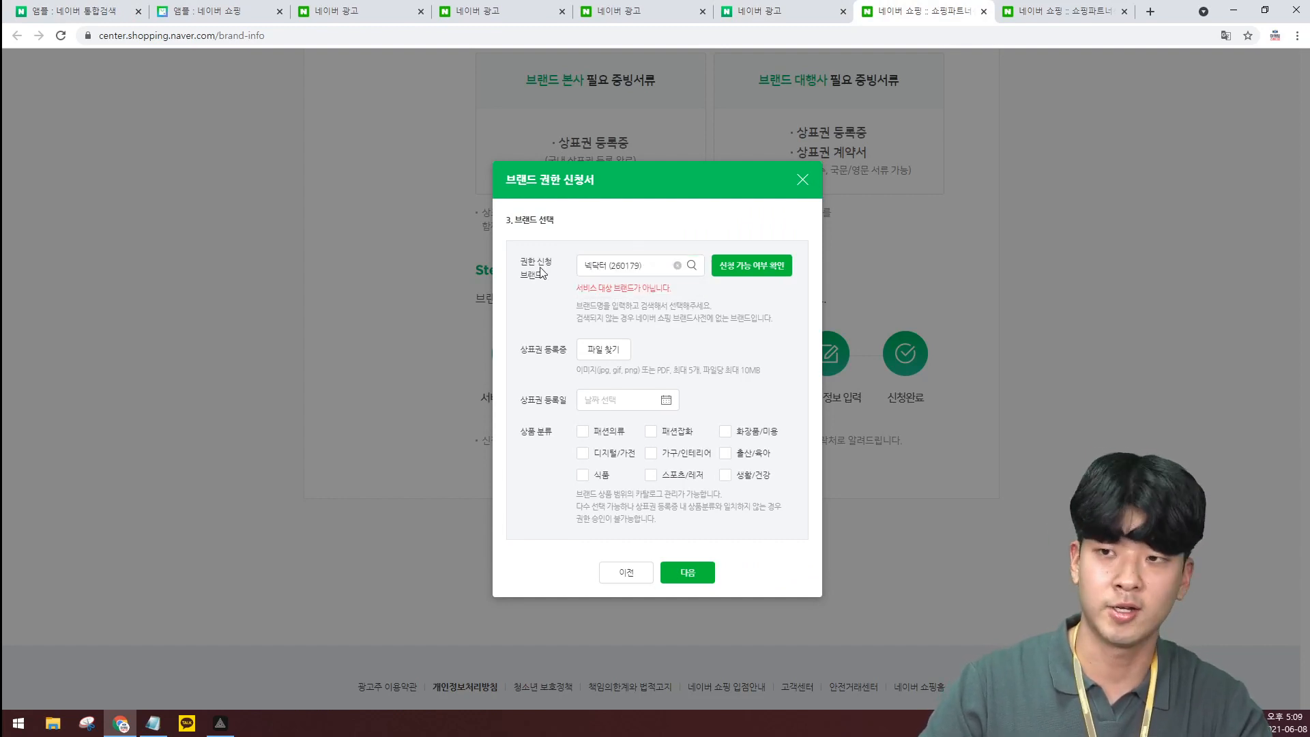
left_click(677, 265)
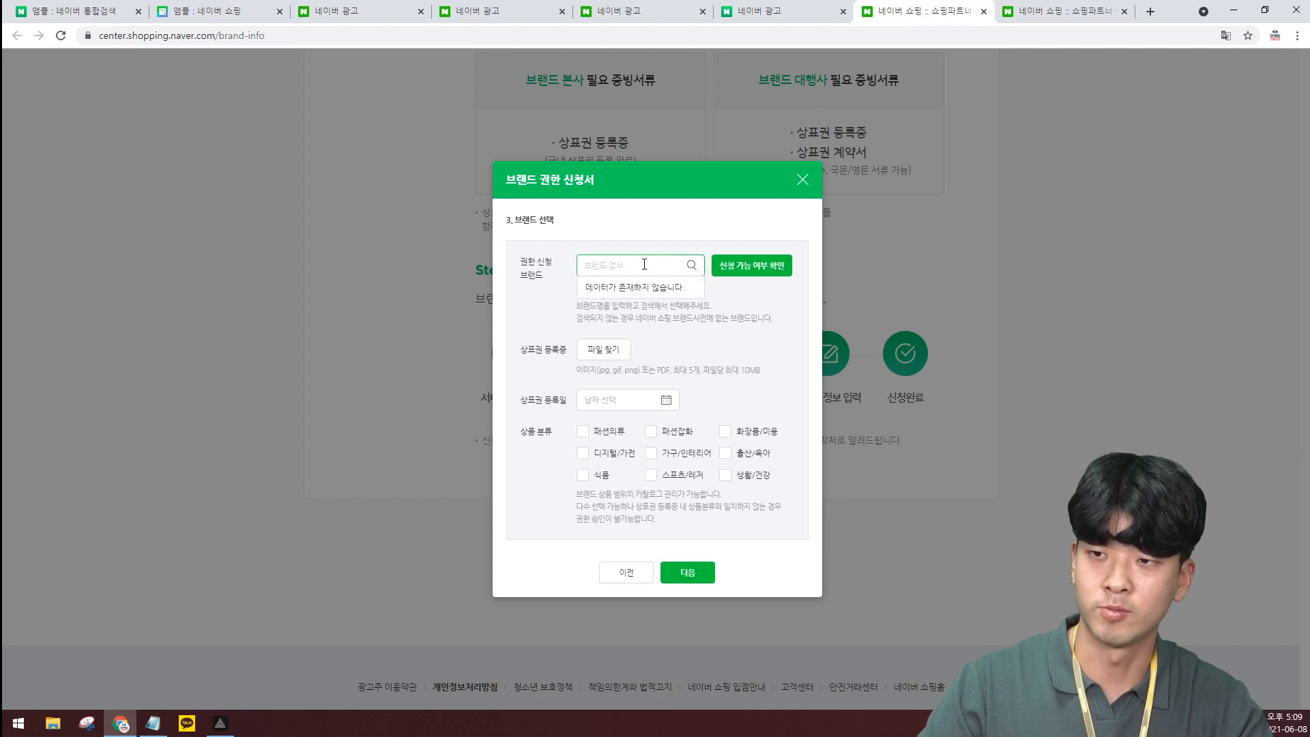
Search the brand field for 닥터, pick 닥터3 (238788), clear the entry, and highlight the notice beneath the field
type("닥터")
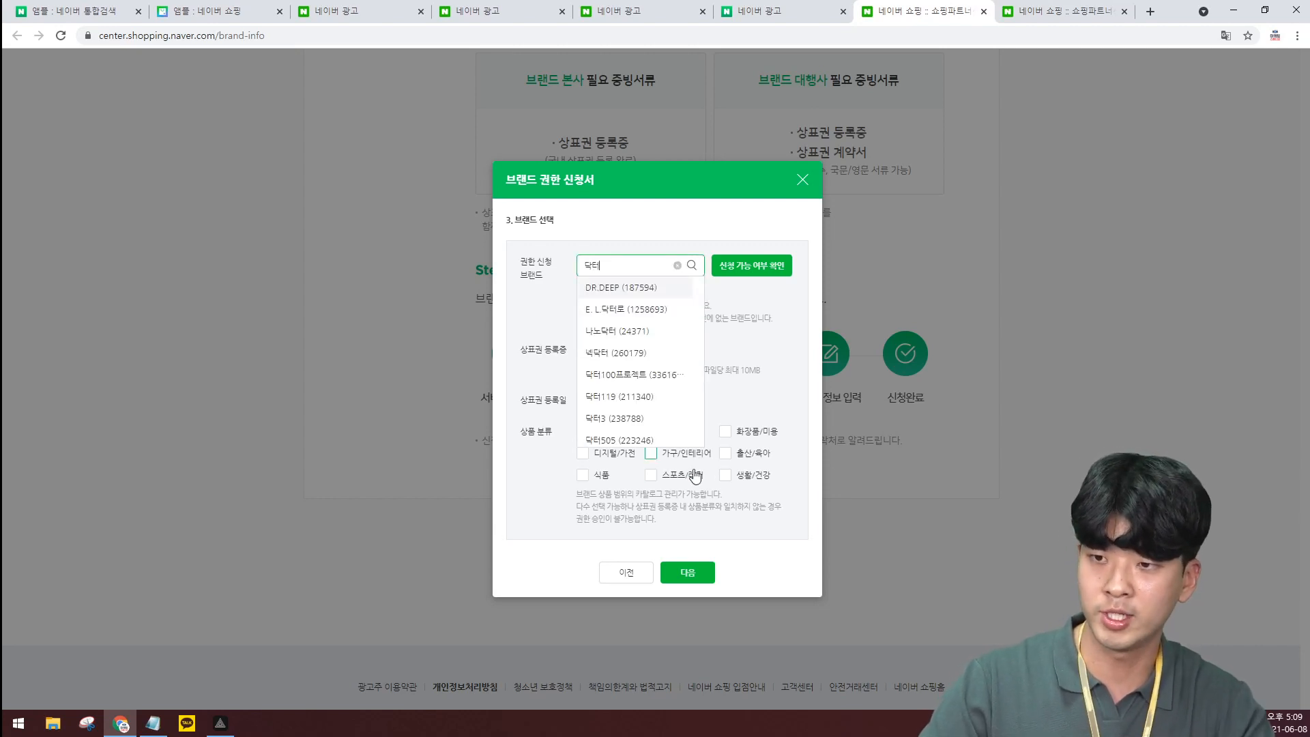
left_click(636, 418)
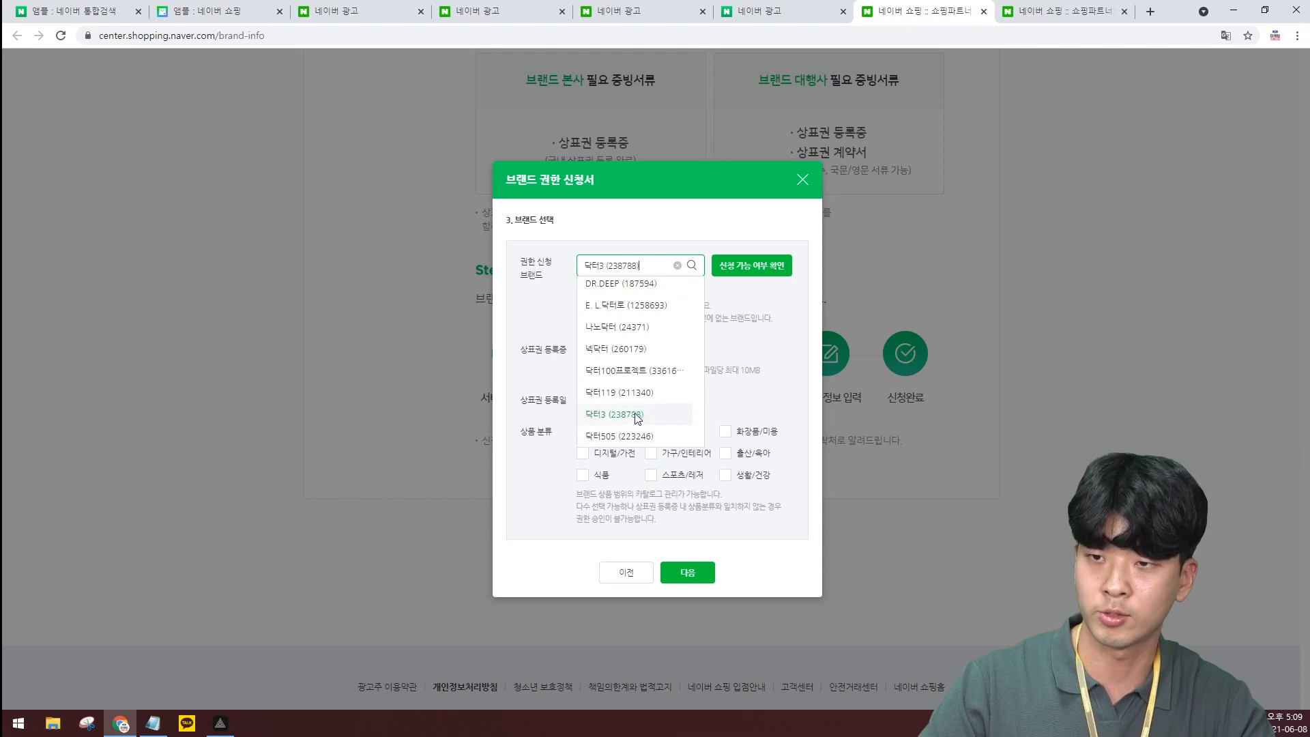
left_click(676, 266)
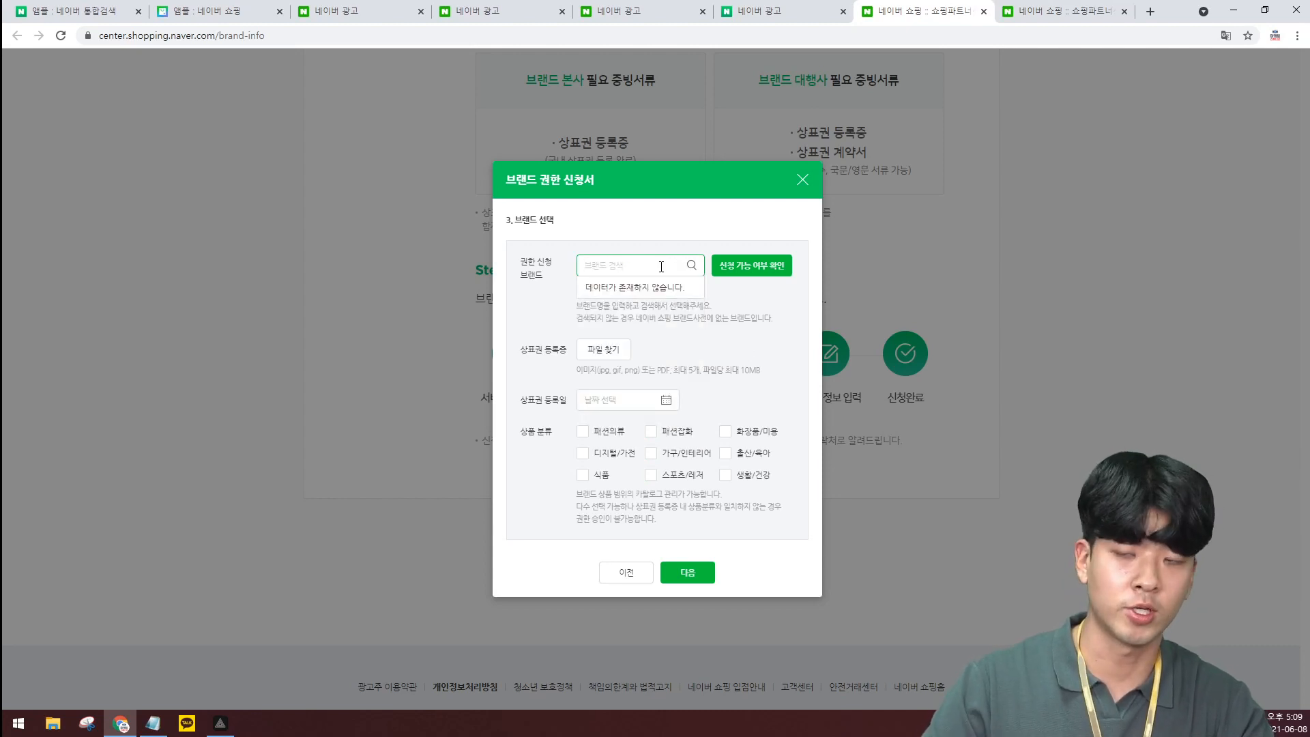
left_click(718, 281)
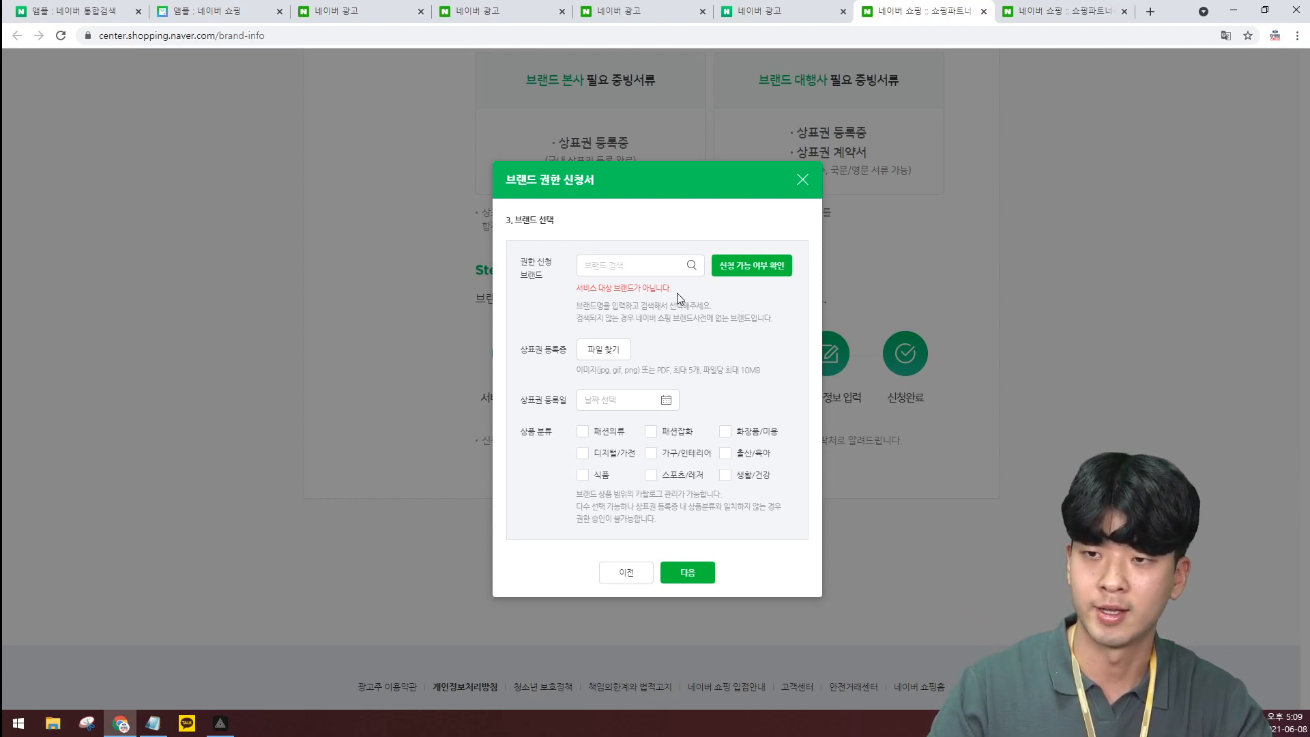
left_click_drag(677, 292, 575, 296)
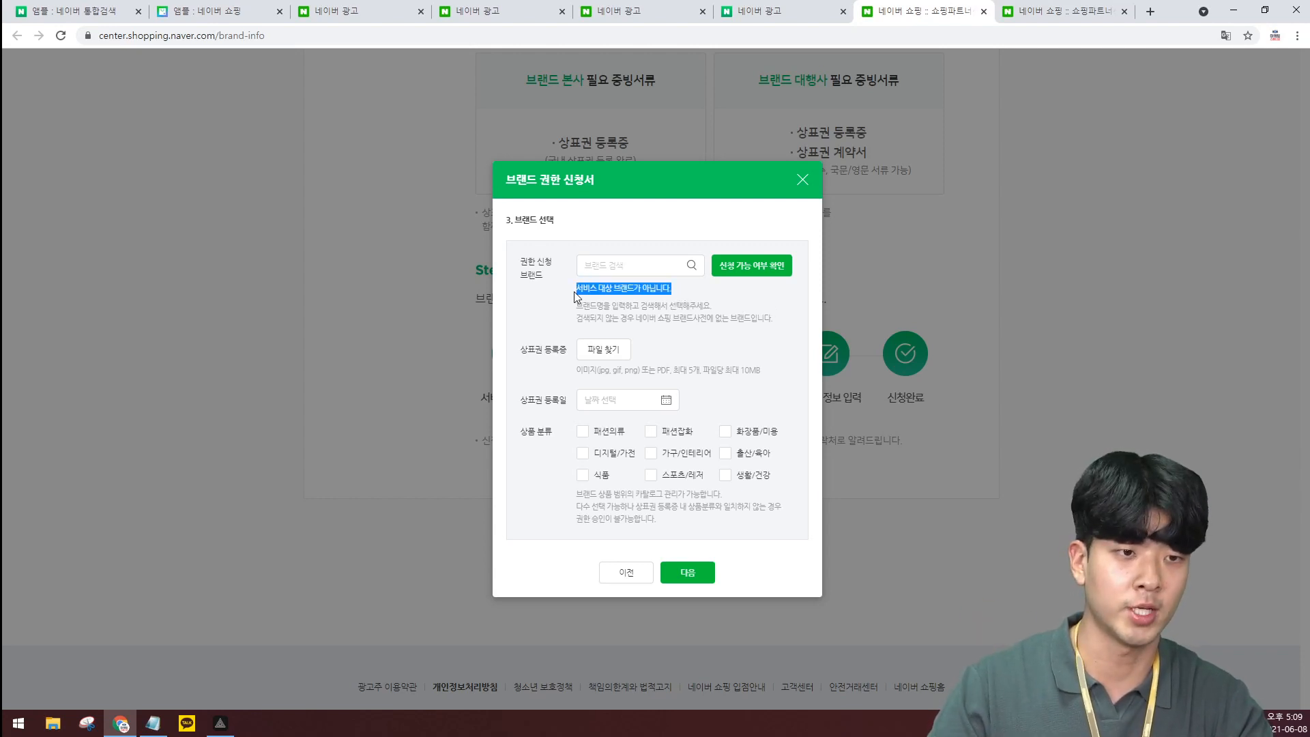
left_click(575, 296)
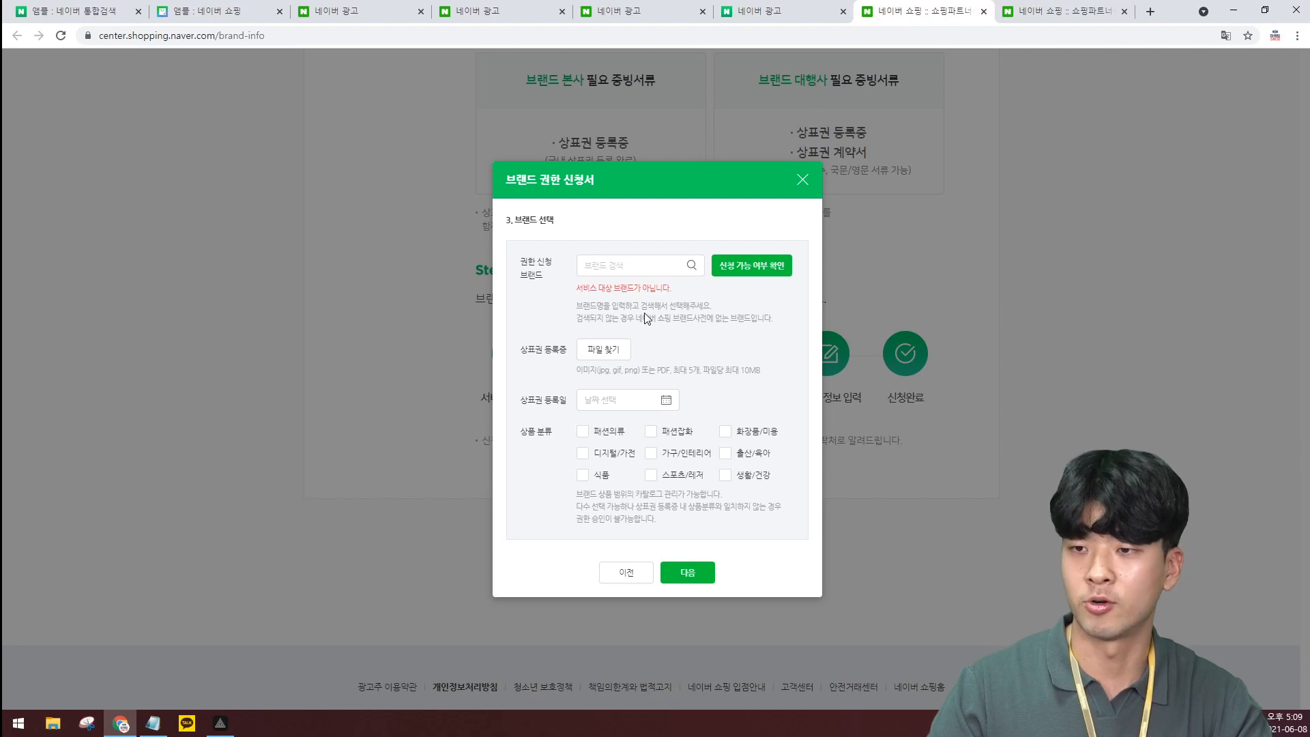
Highlight the 상표권 등록증 label, try 2021-06-09 as the 상표권 등록일, and close the application form without submitting
left_click_drag(566, 346, 509, 352)
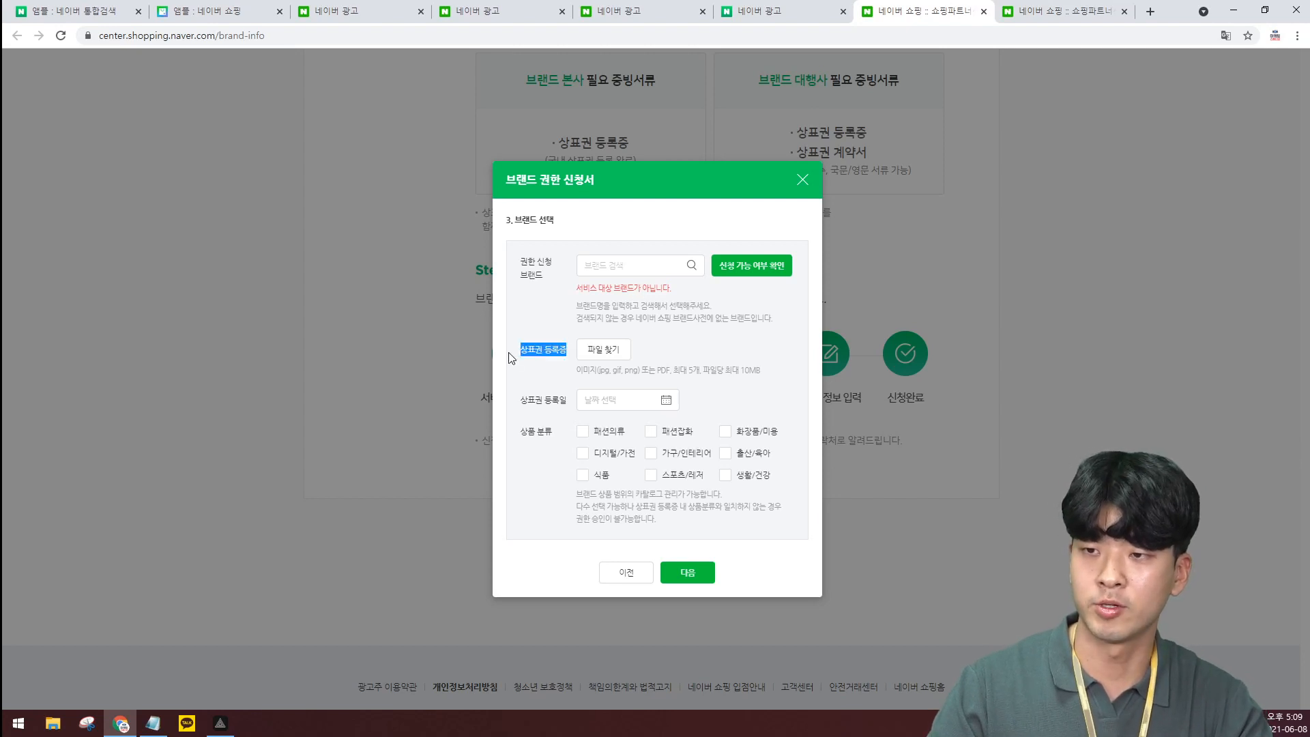
left_click(665, 401)
left_click(648, 506)
left_click(739, 386)
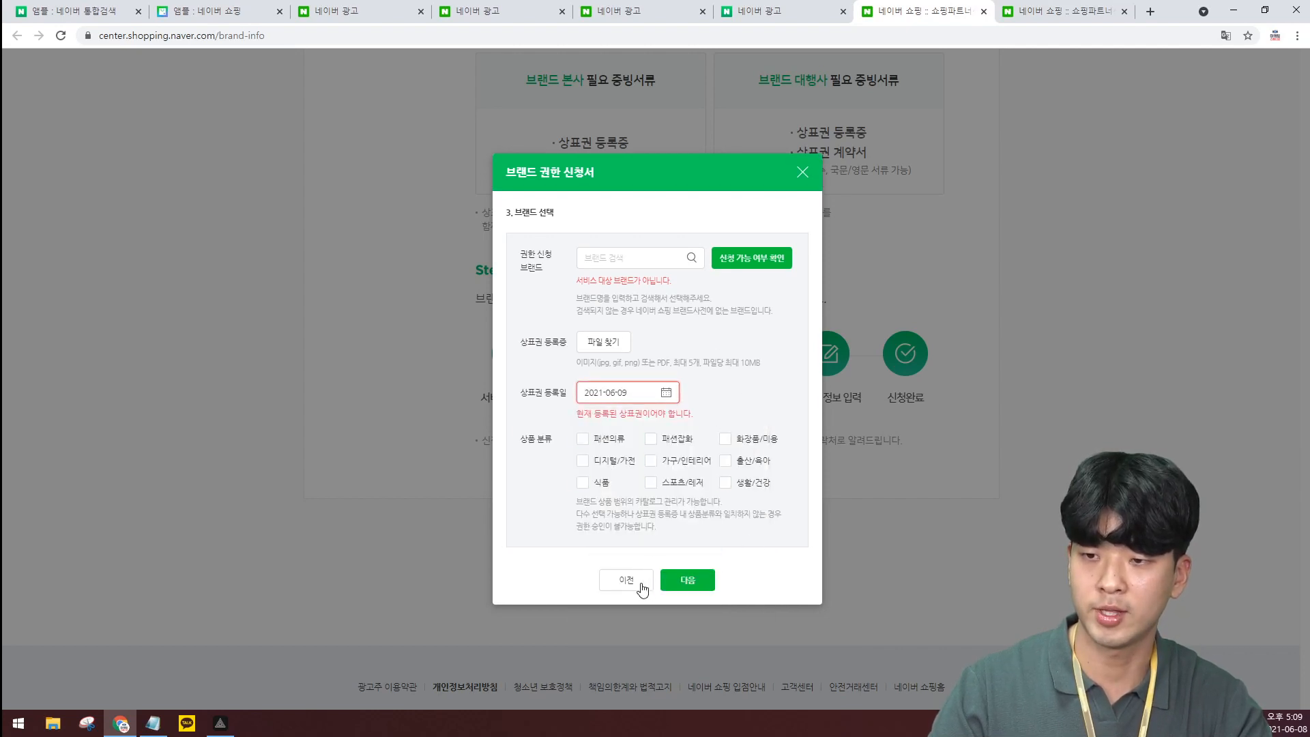
left_click(798, 175)
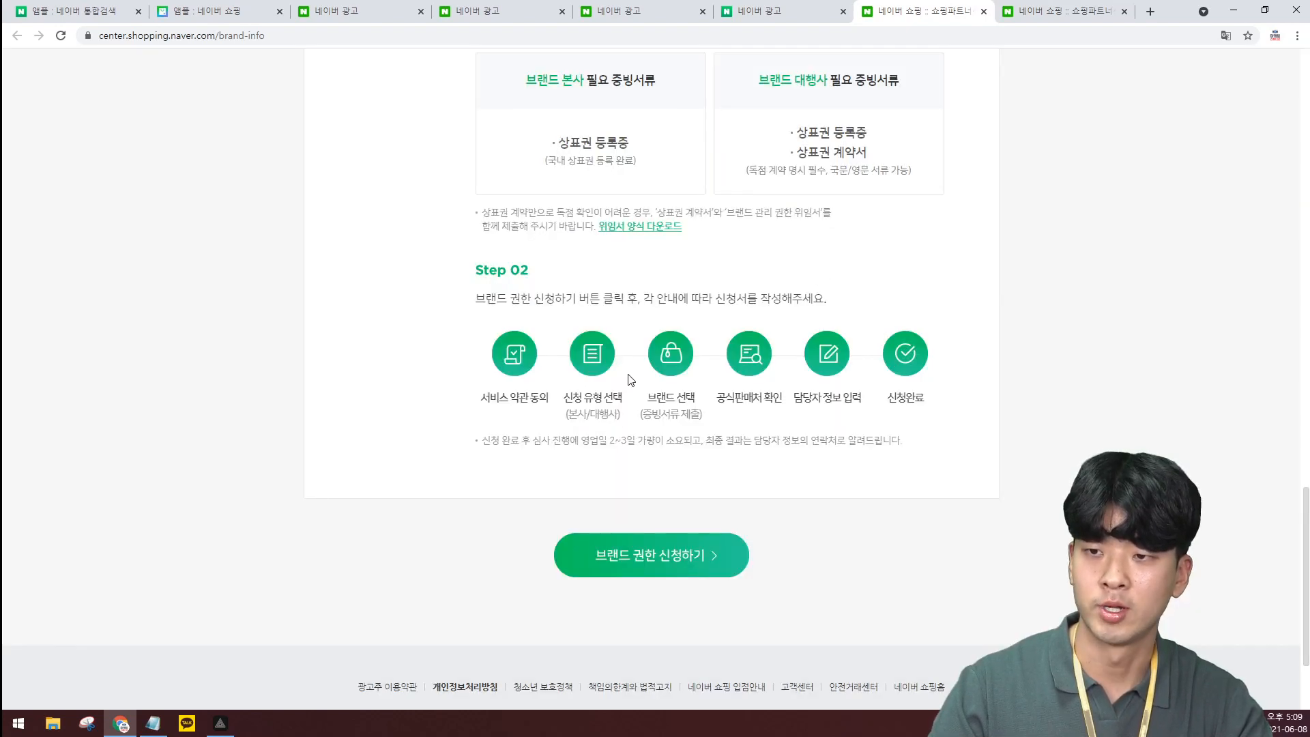
Switch to the Naver Shopping results for 앰플 and examine the advertised products and the 추천 브랜드 area
scroll(910, 346, "up", 3)
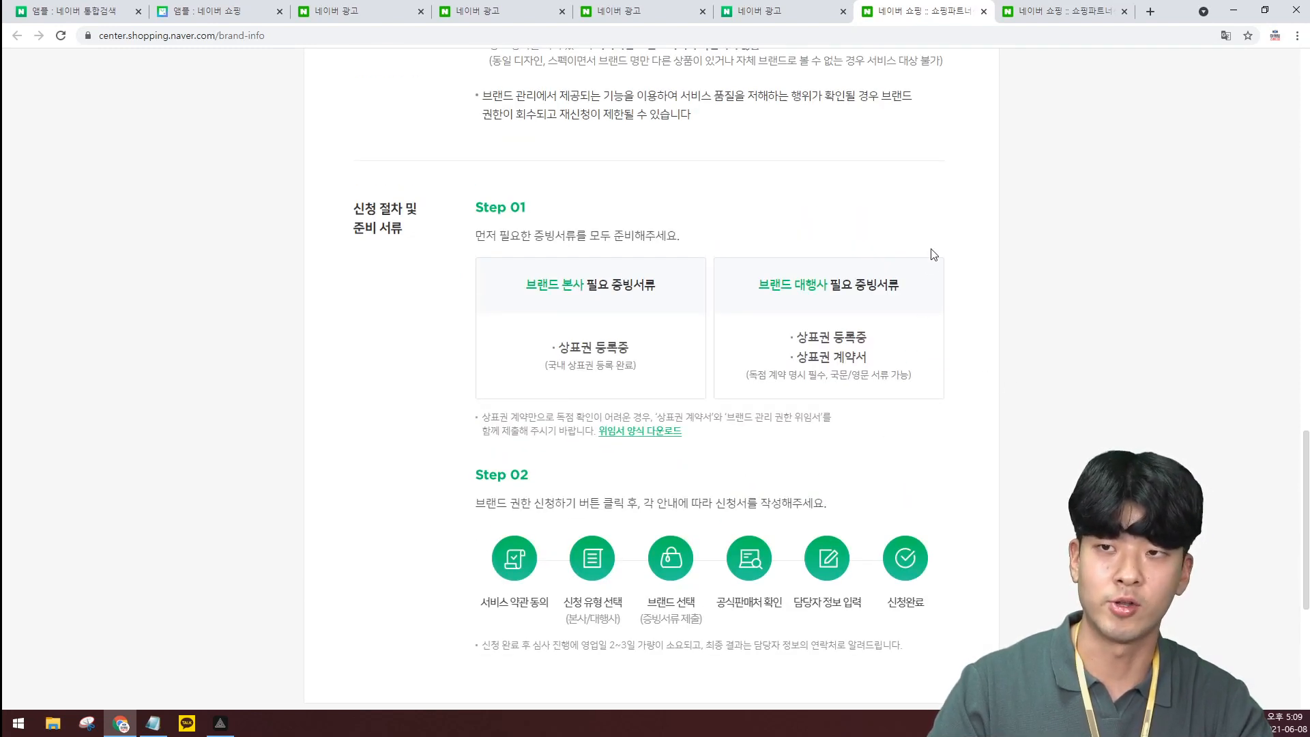
left_click(212, 7)
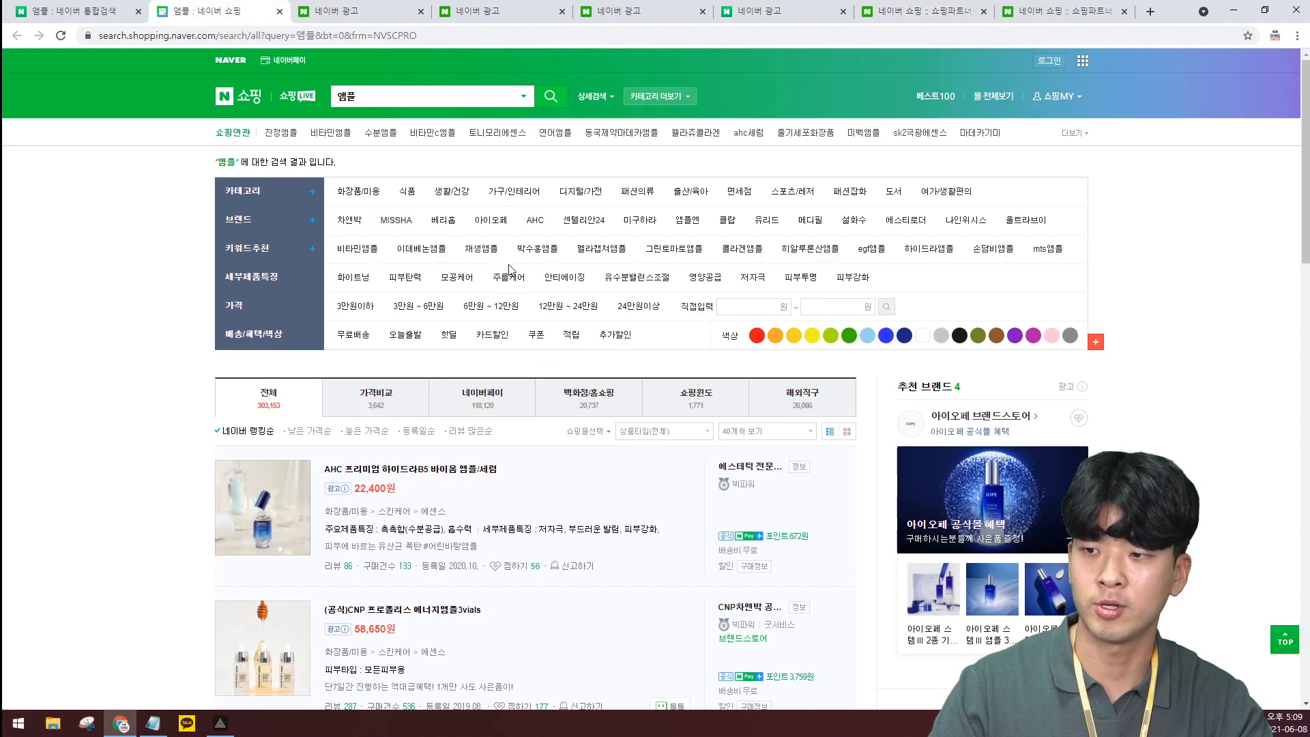
scroll(508, 268, "down", 2)
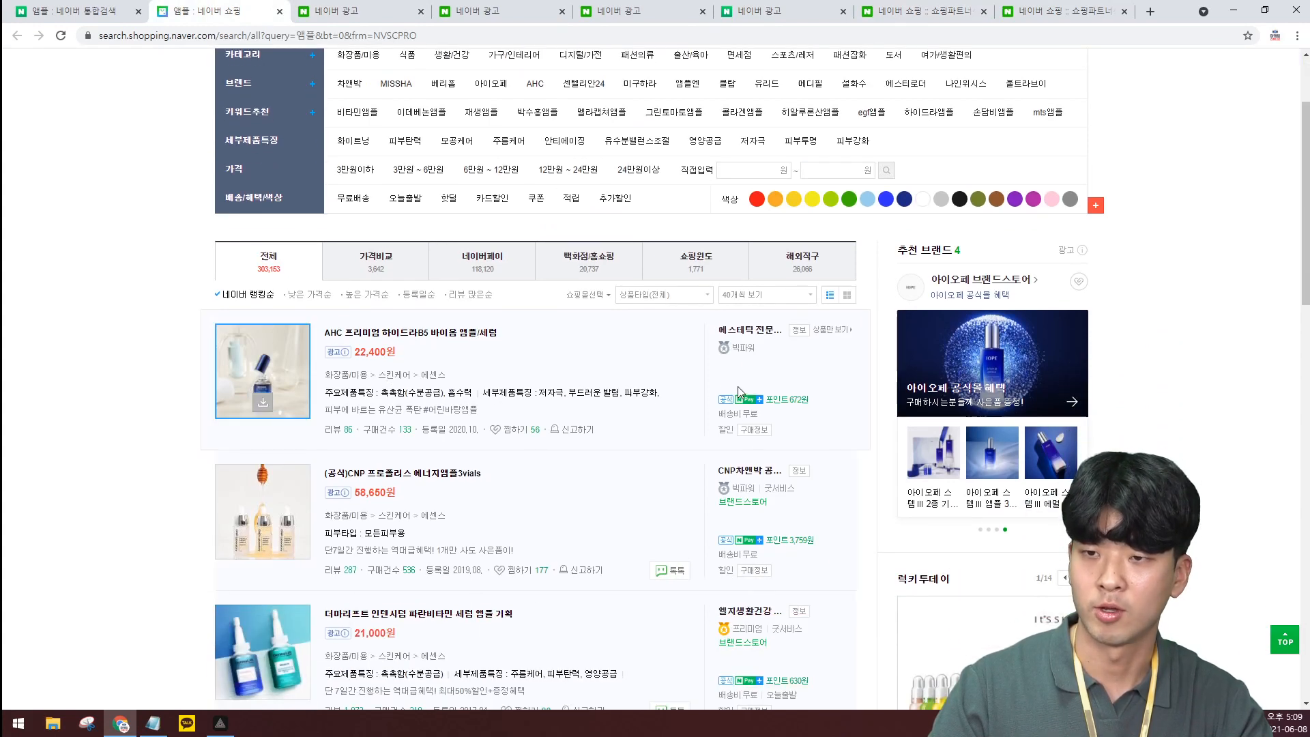
scroll(648, 355, "down", 1)
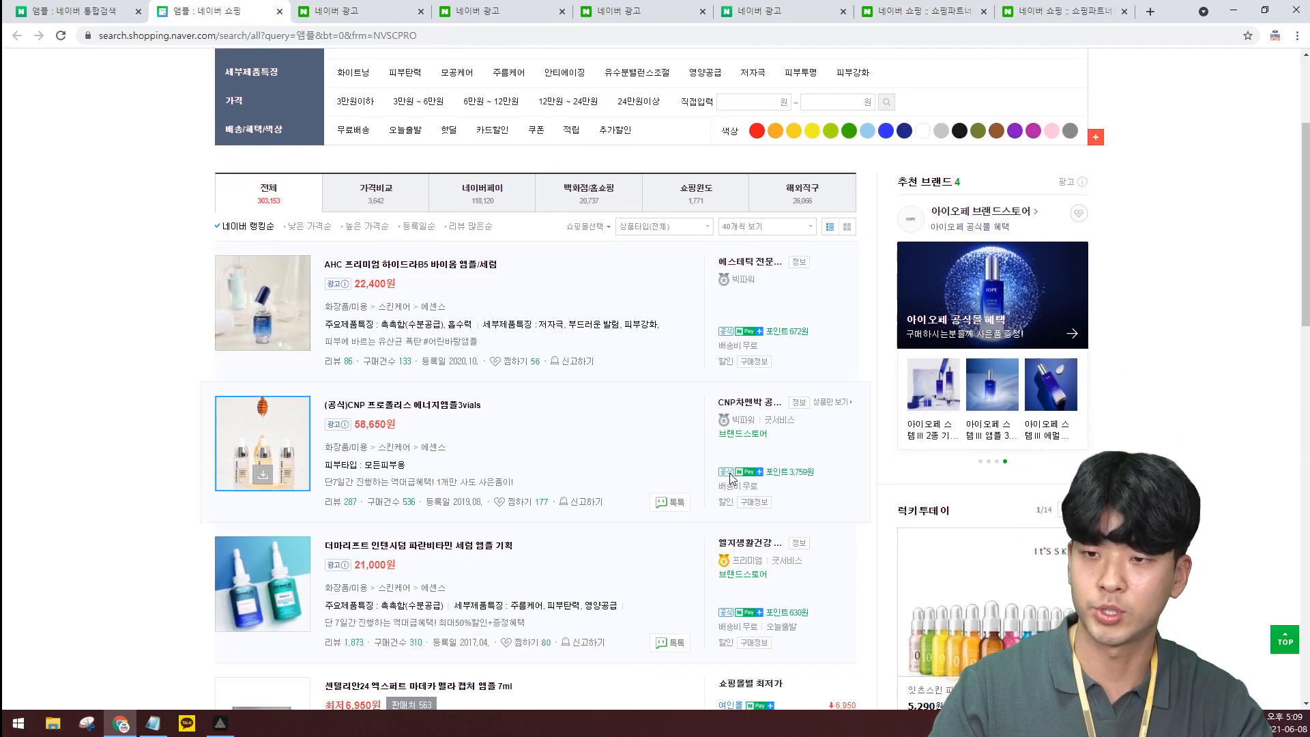
scroll(753, 480, "up", 3)
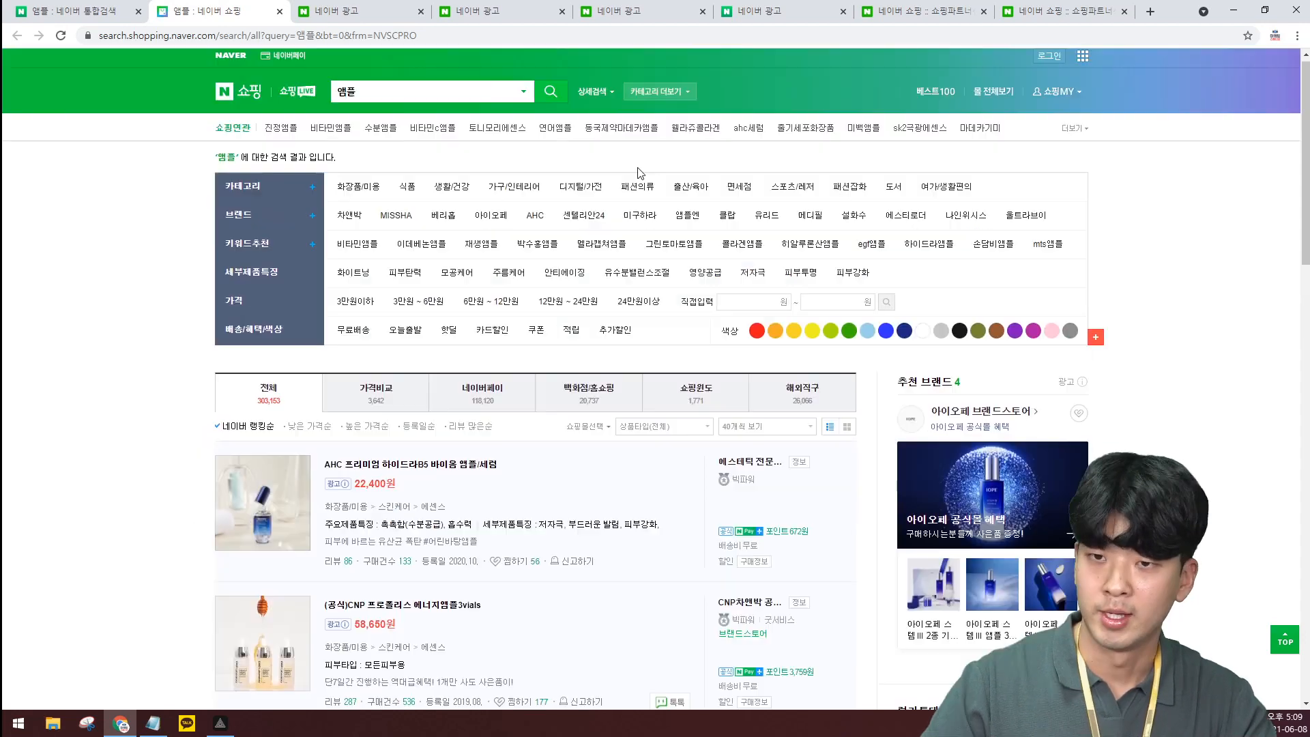
Bring up the Notepad memo, highlight 쇼핑브랜드형 and the 브랜드패키지 신청 stage, and put the memo away
left_click(153, 723)
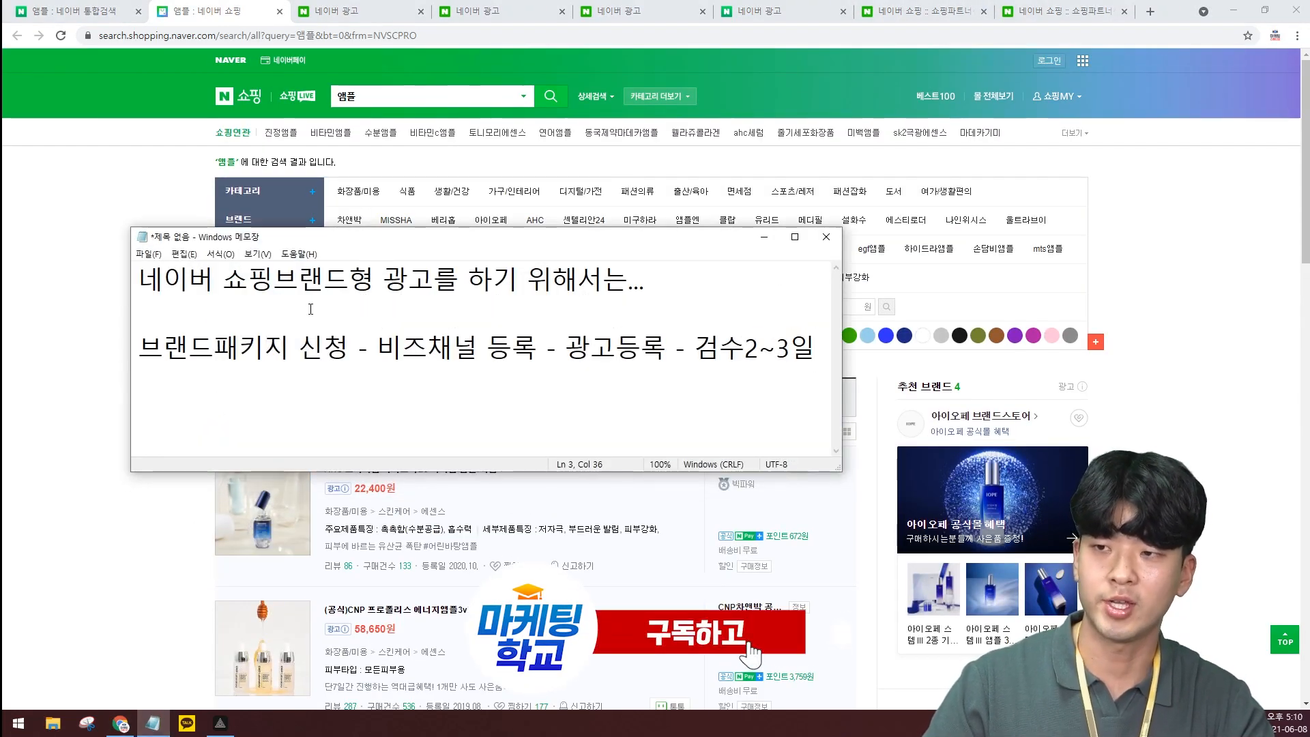
left_click_drag(163, 280, 382, 280)
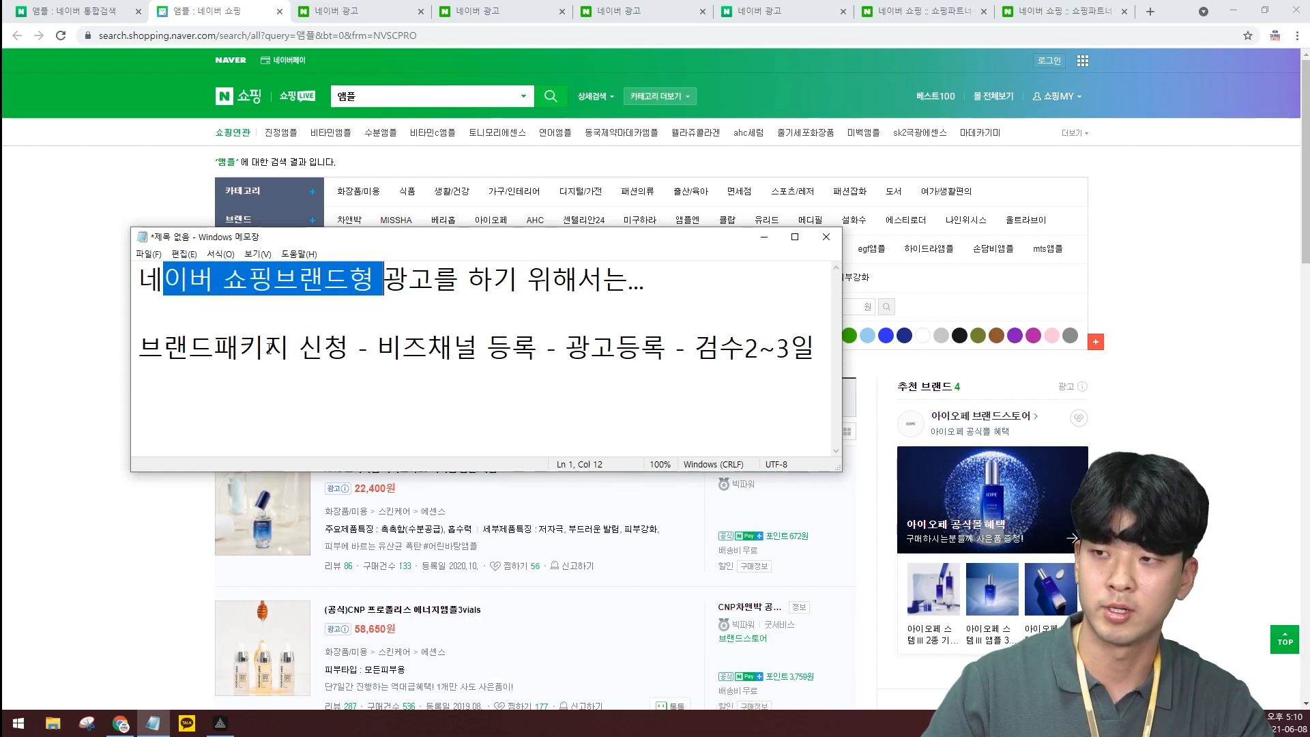
left_click_drag(355, 353, 139, 349)
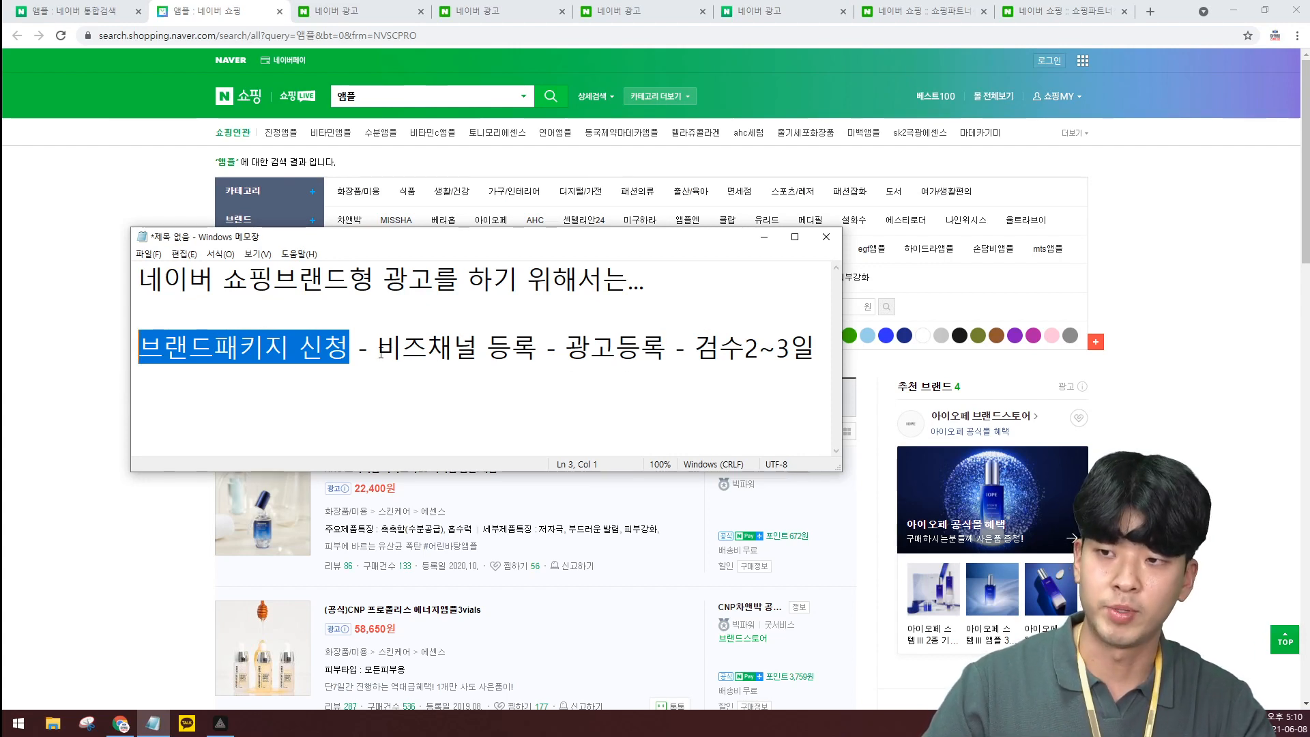
left_click(760, 241)
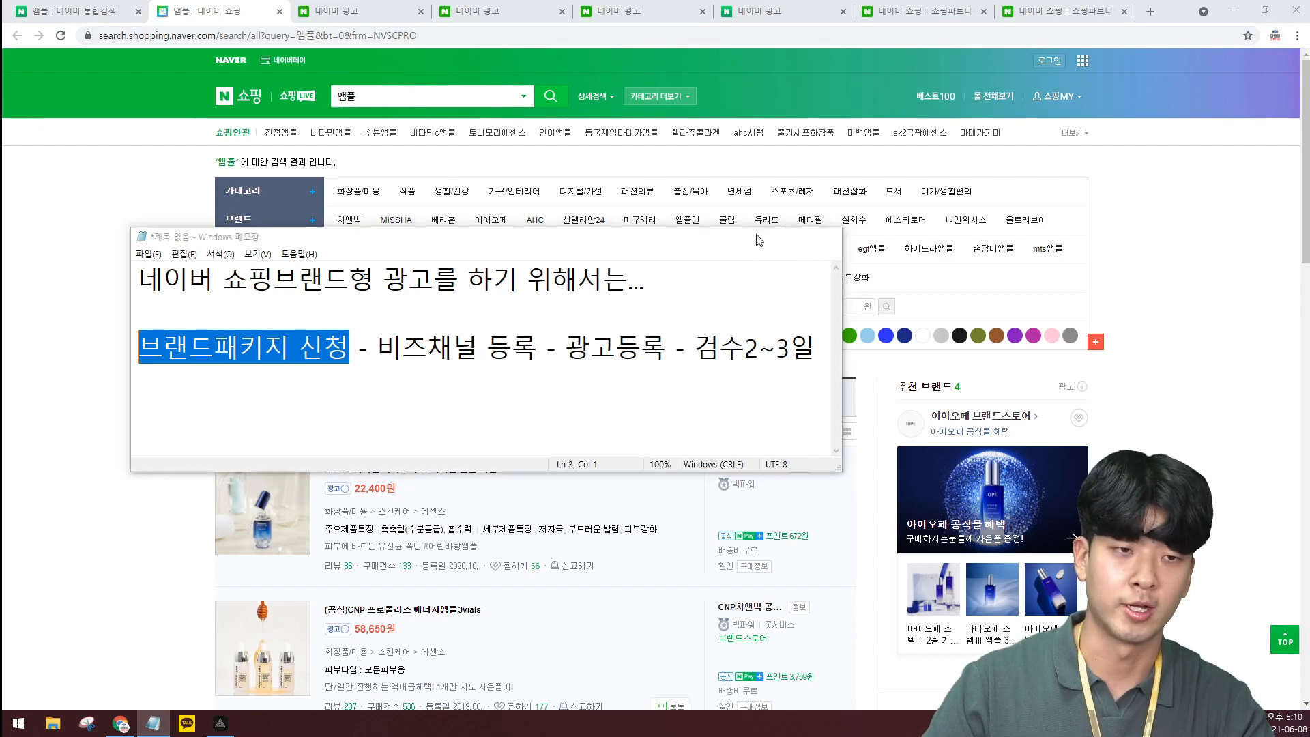
Go to 비즈채널 관리 in Naver Search Ads and view the second page of registered channels
left_click(365, 8)
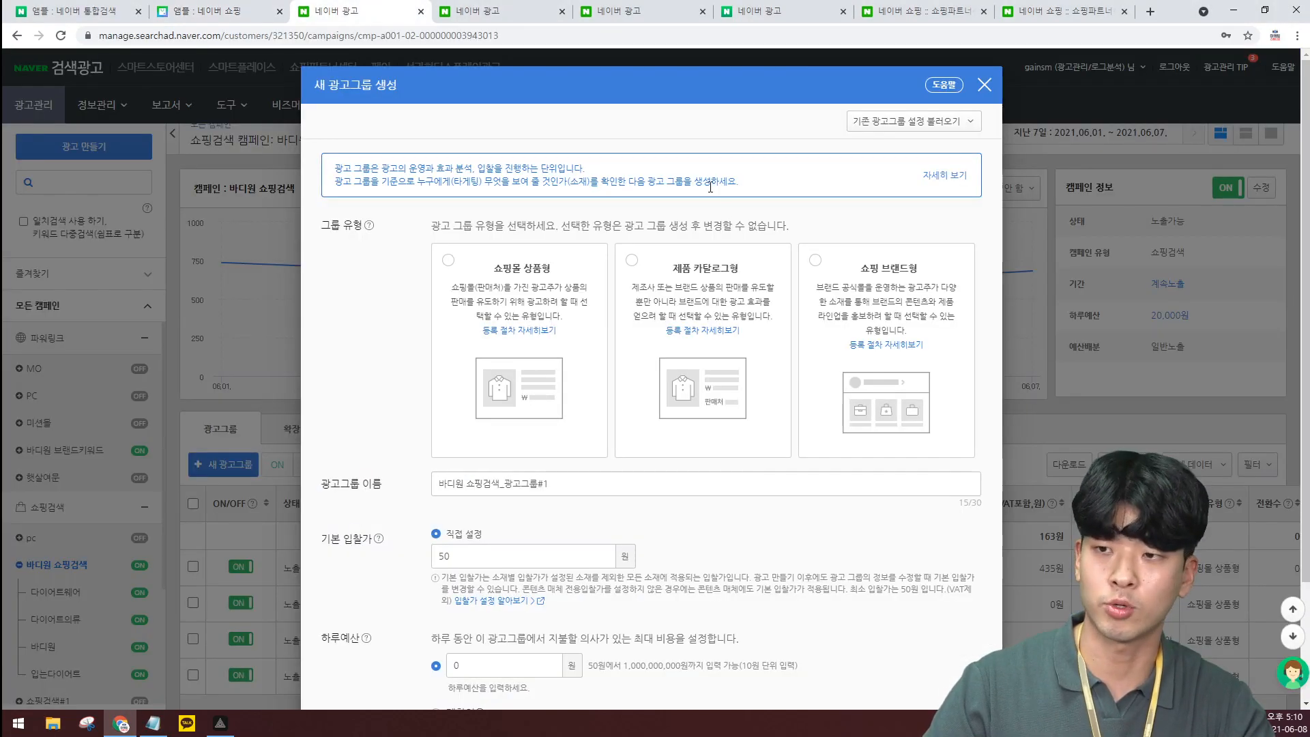
left_click(478, 11)
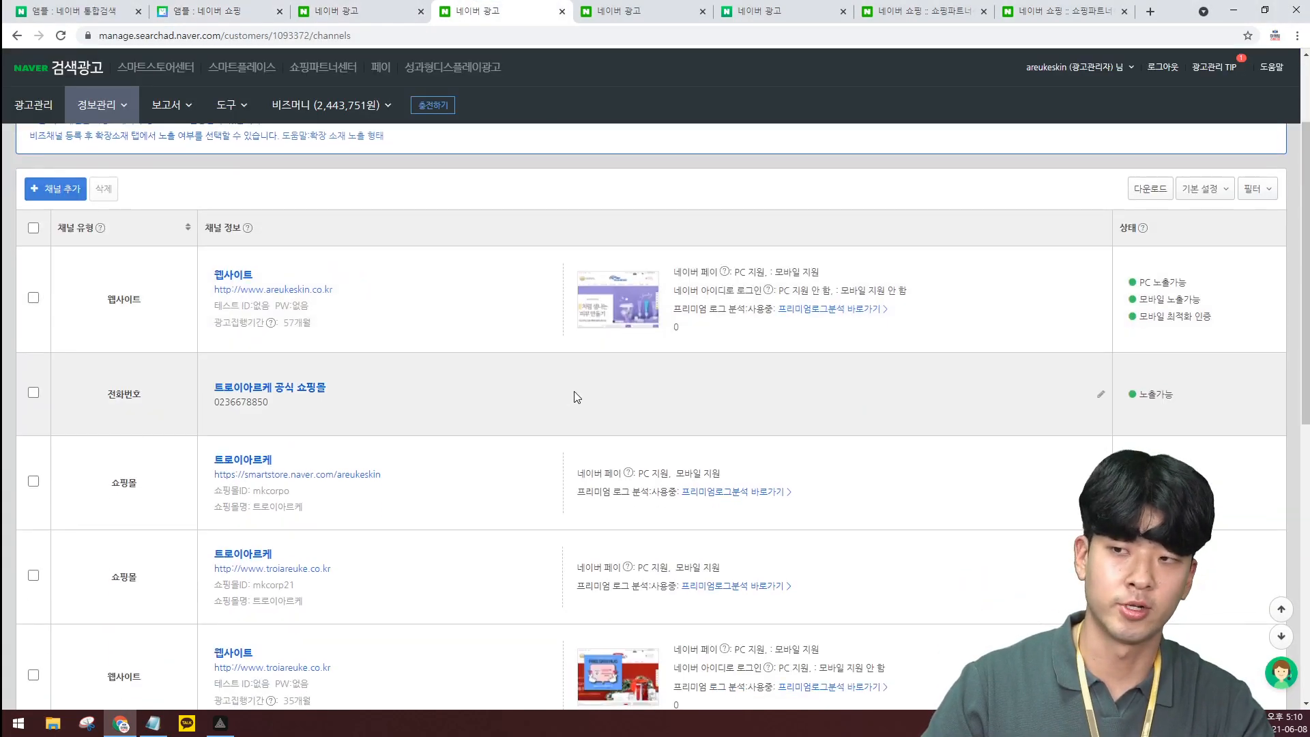
scroll(575, 397, "down", 9)
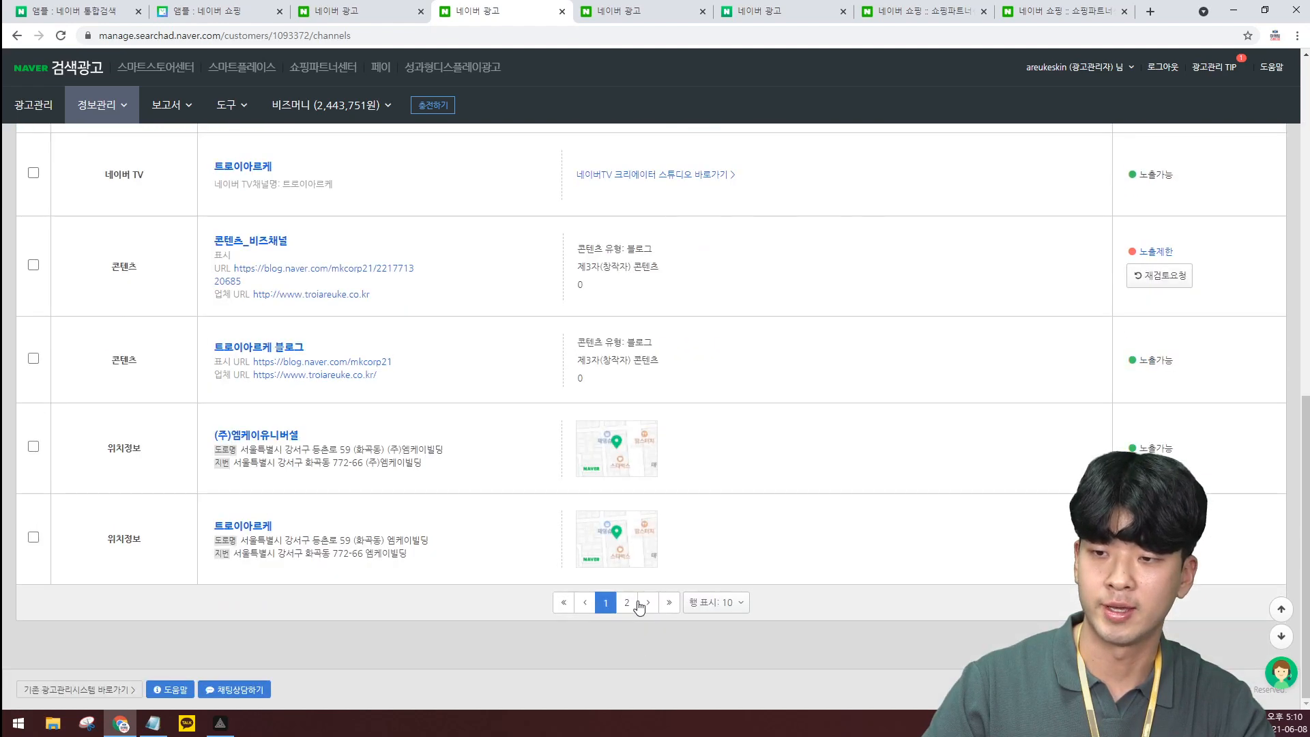
left_click(633, 604)
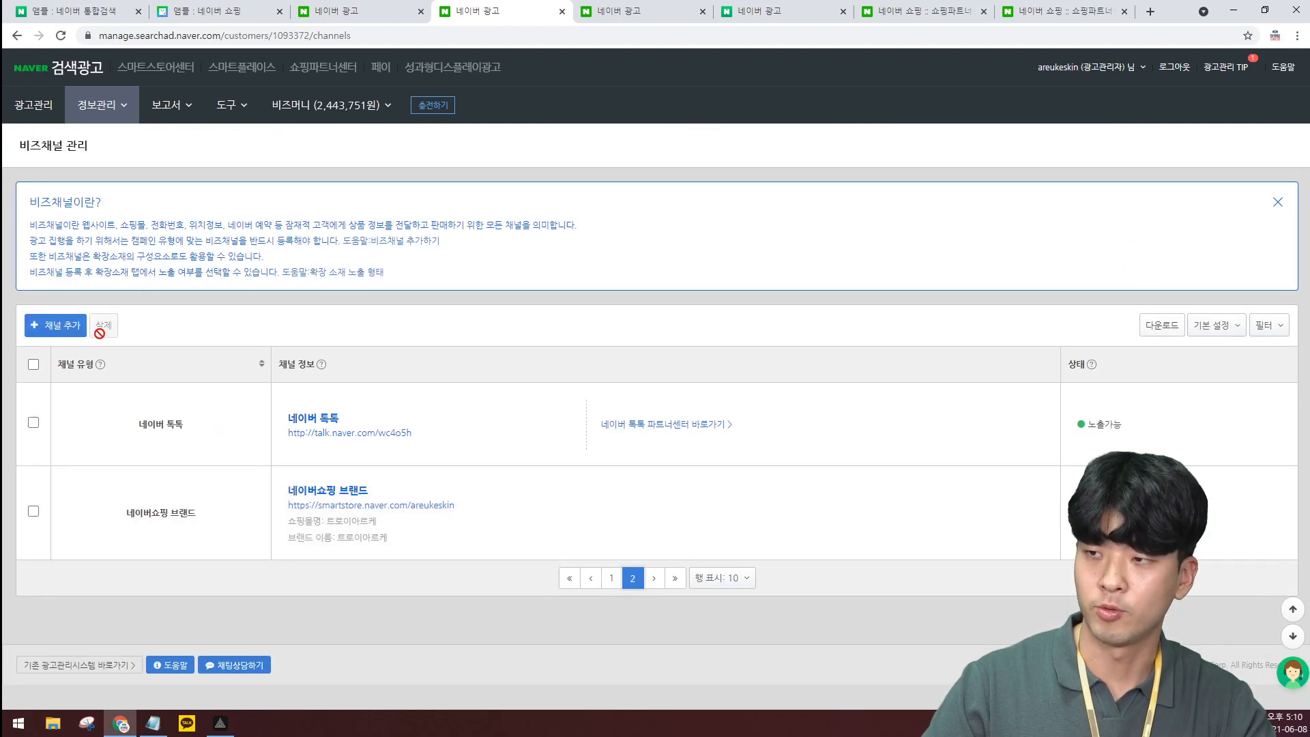
Start adding a 네이버쇼핑 브랜드 business channel and highlight the 비즈채널이름 label in its form
left_click(68, 326)
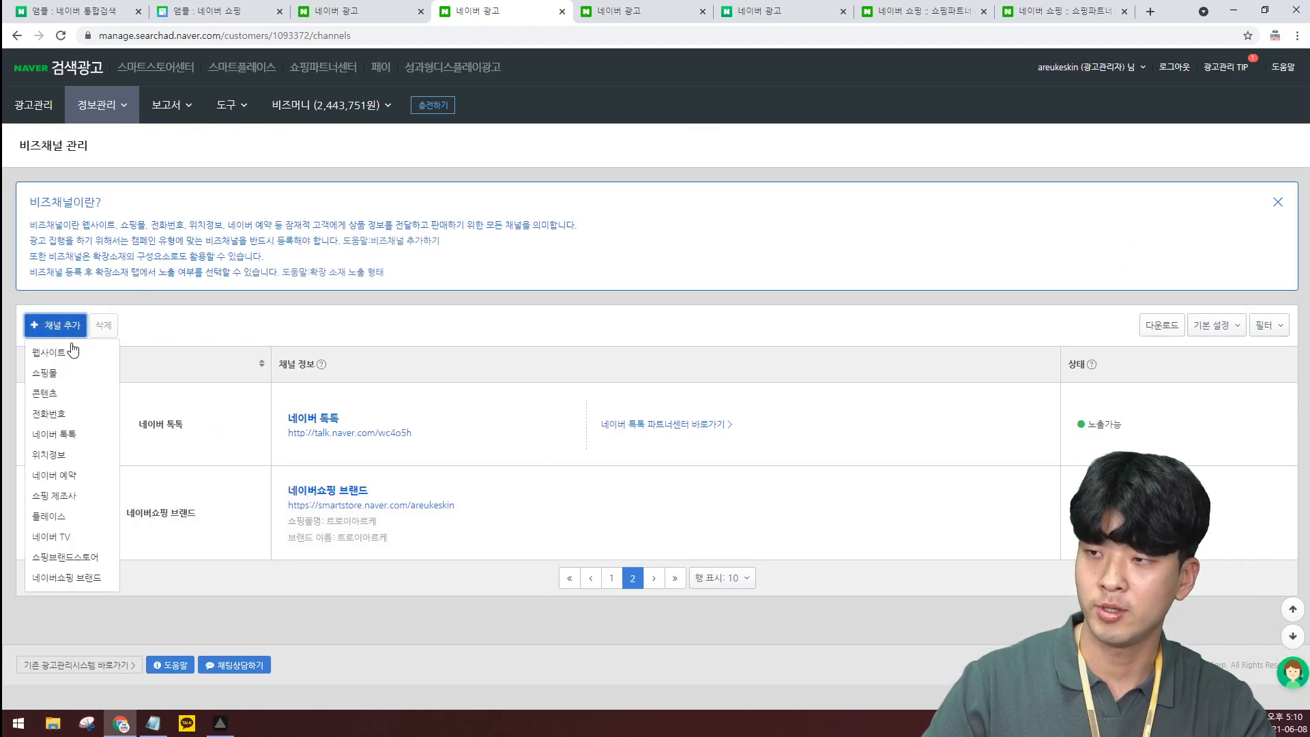
left_click(45, 579)
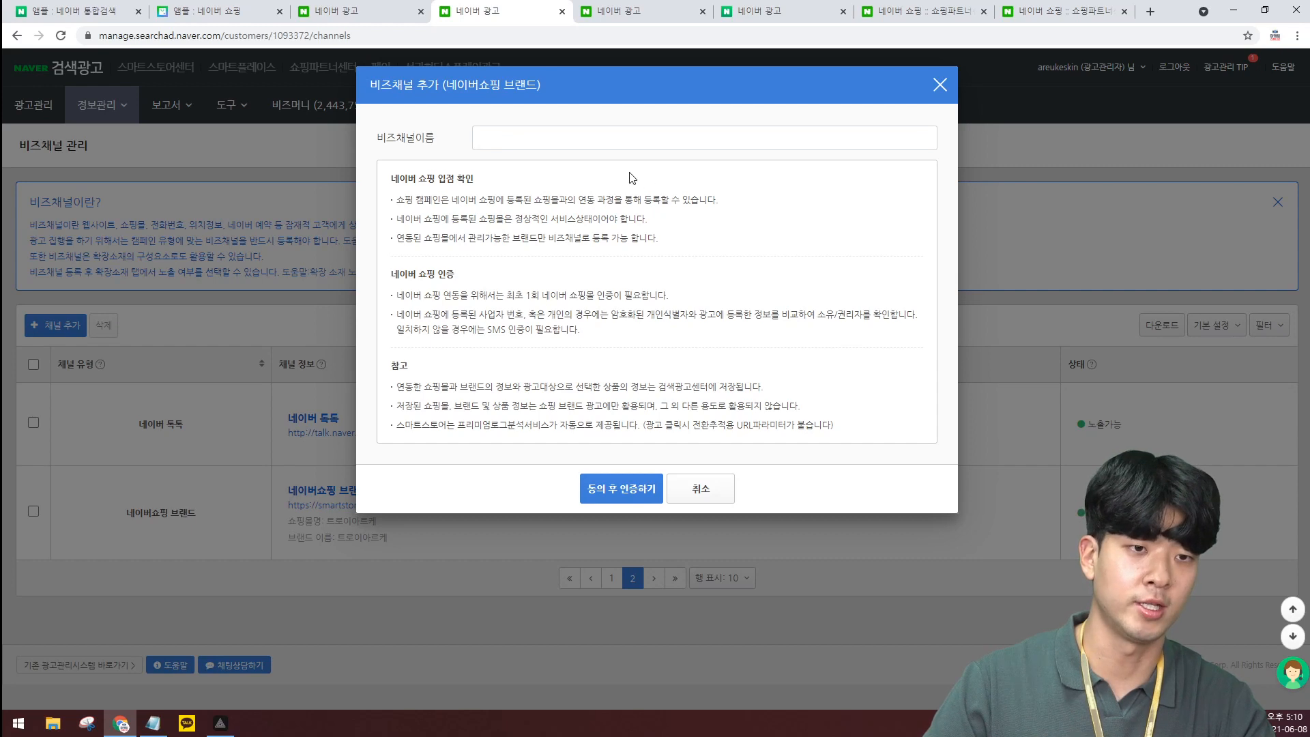
left_click_drag(382, 145, 434, 140)
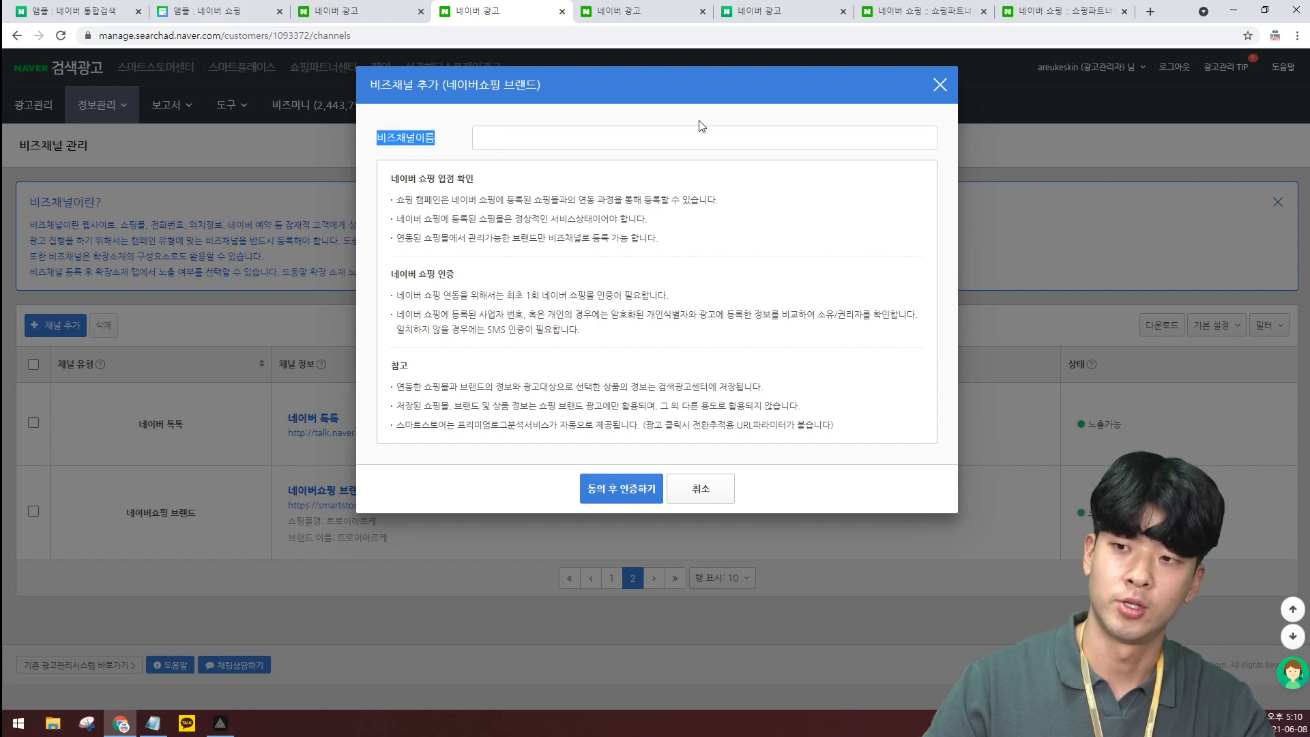
Cancel the brand channel registration and switch to the already open new ad group form for the 바디원 쇼핑검색 campaign
left_click(697, 488)
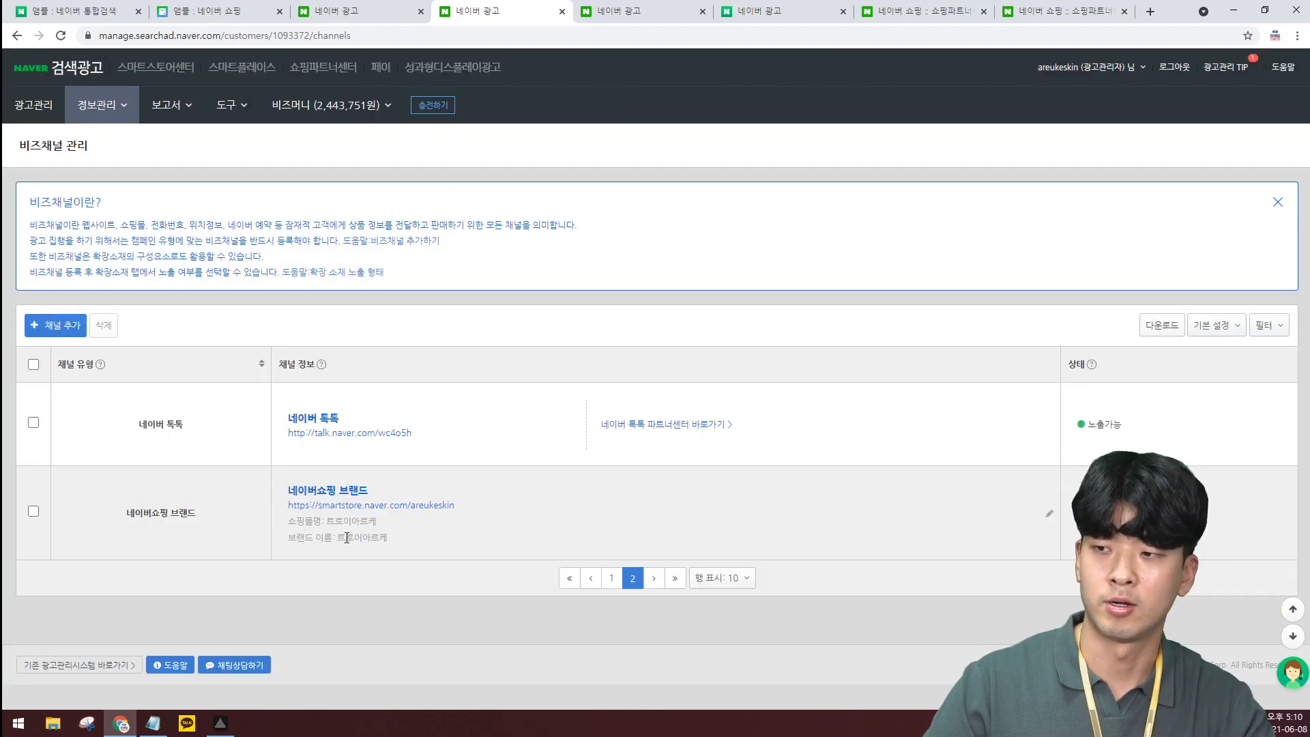
left_click(619, 11)
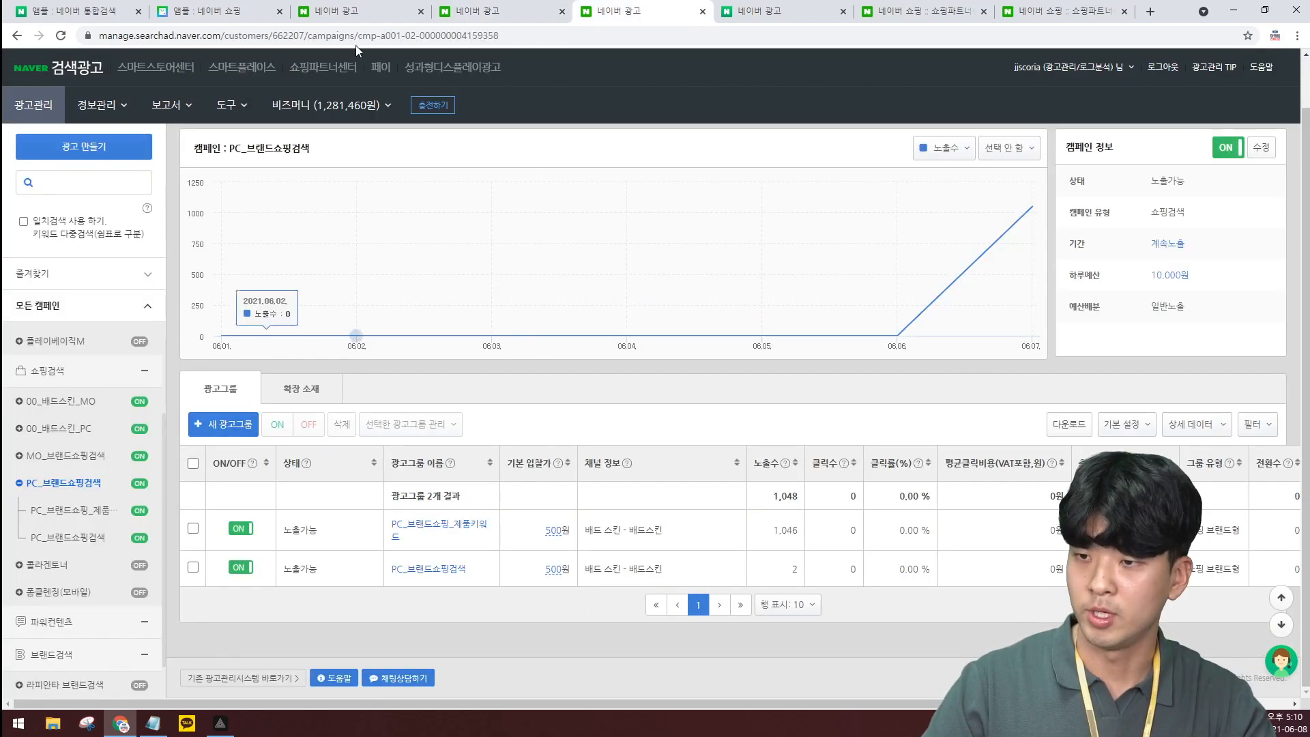
left_click(355, 11)
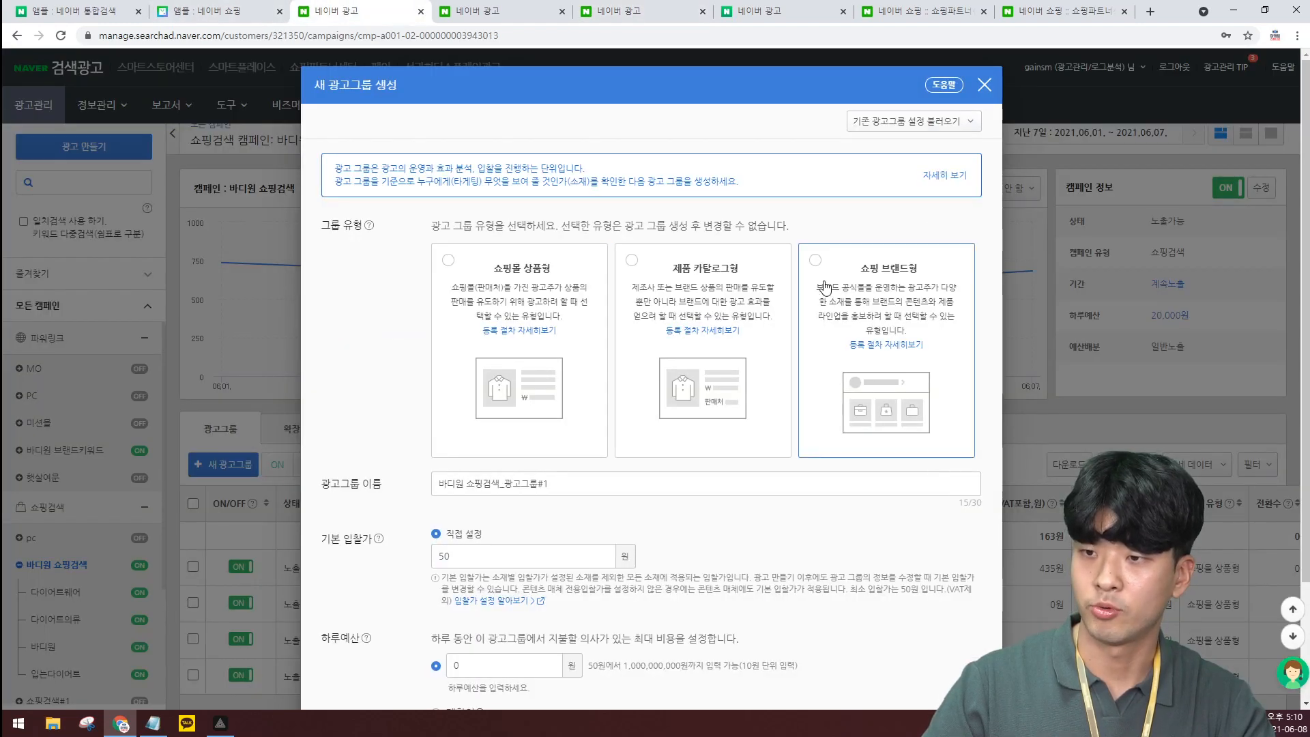
scroll(825, 285, "down", 2)
scroll(843, 286, "up", 2)
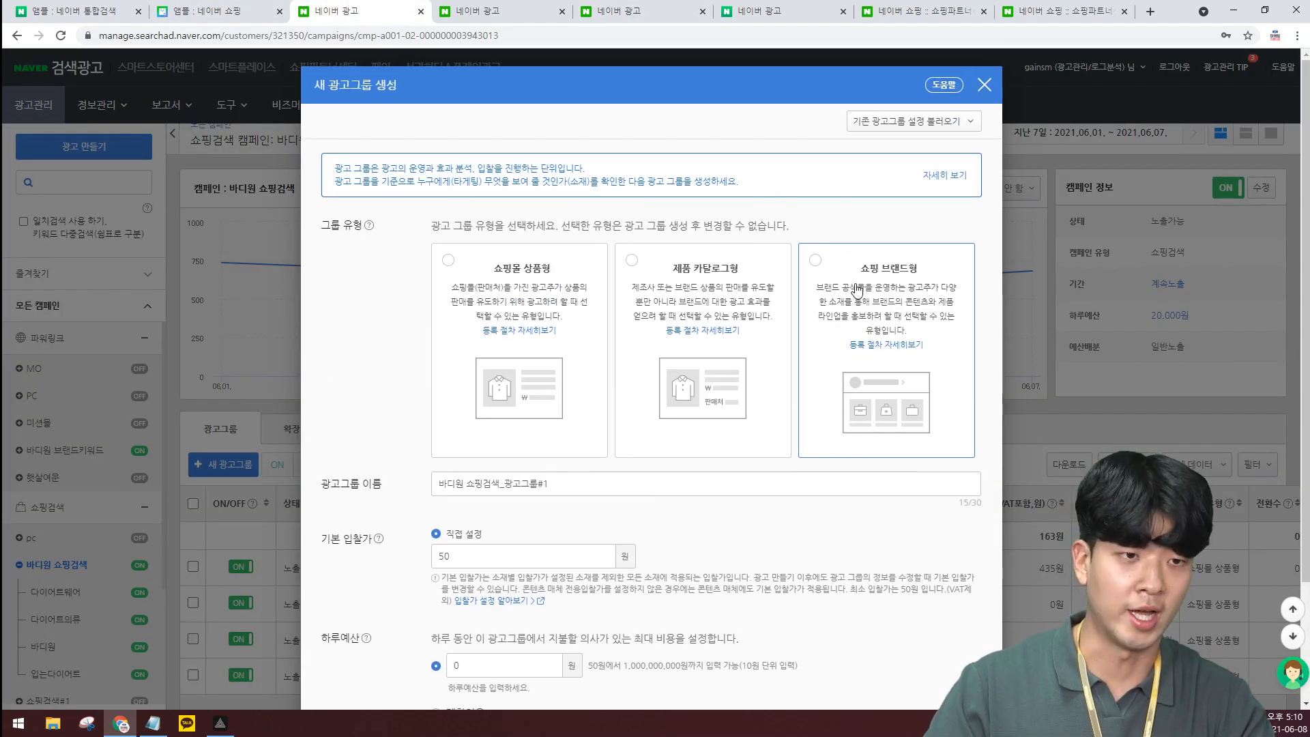
Compare the 쇼핑몰 상품형 and 쇼핑 브랜드형 group types in the form and examine the shopping brand authentication requirements
left_click(846, 274)
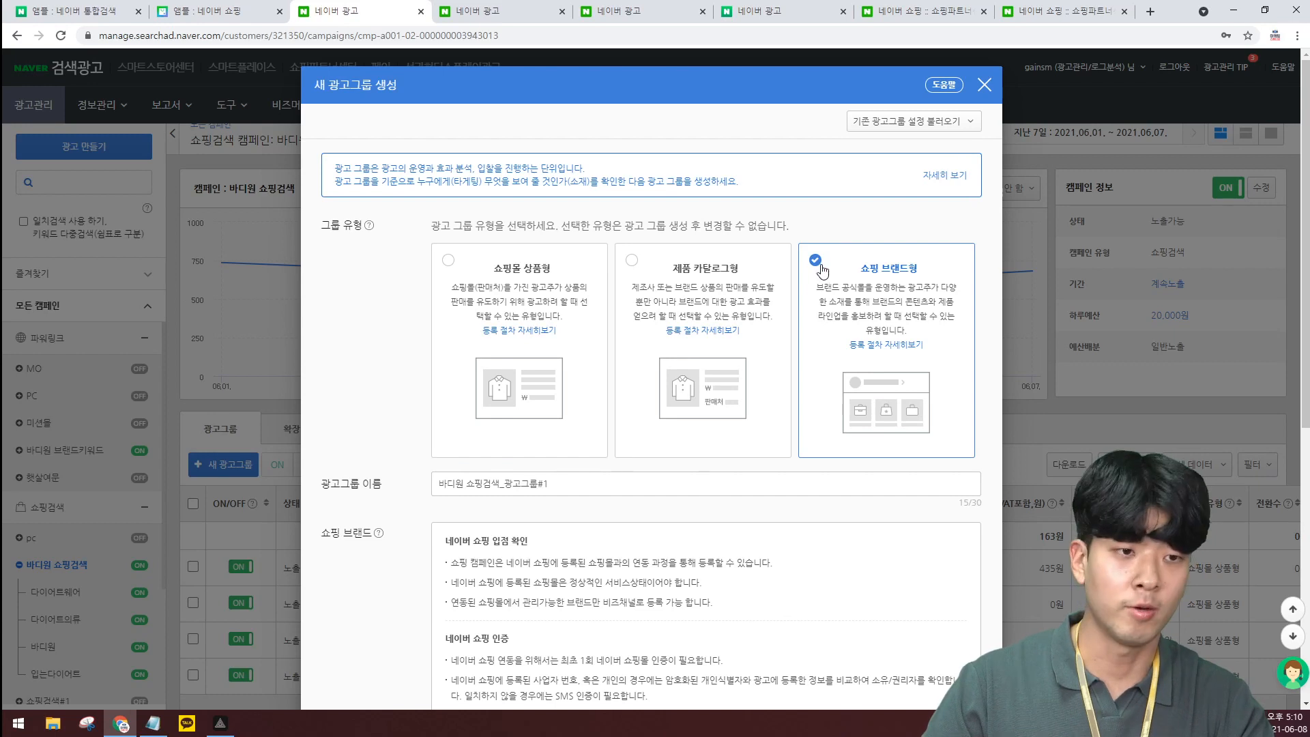
left_click(508, 283)
scroll(592, 317, "down", 1)
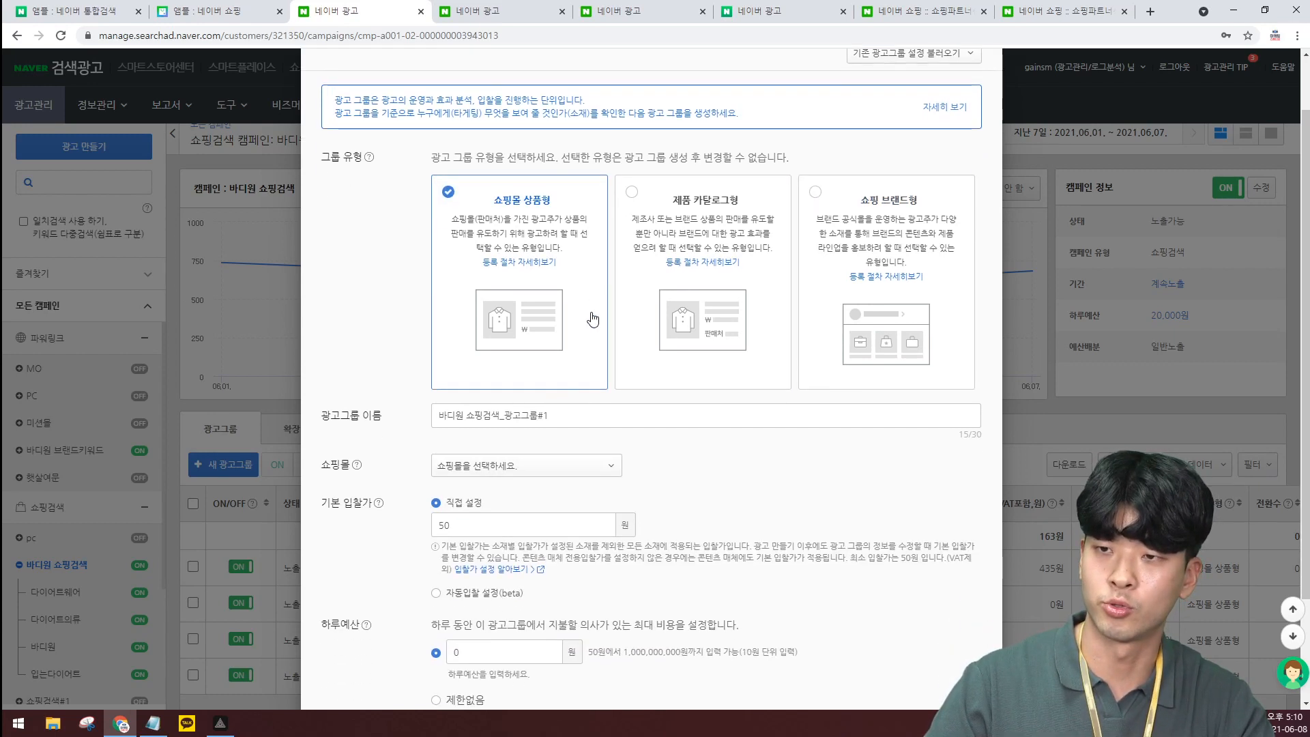
left_click(851, 207)
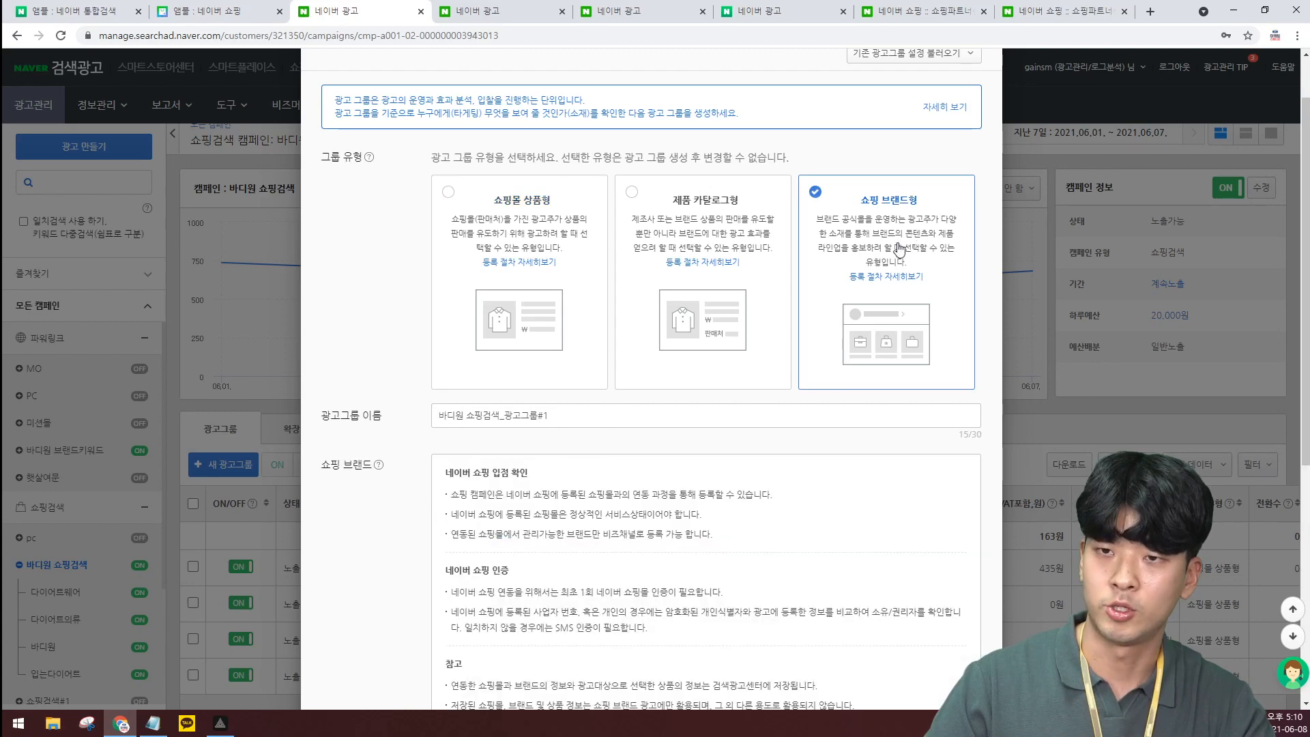
scroll(770, 341, "down", 4)
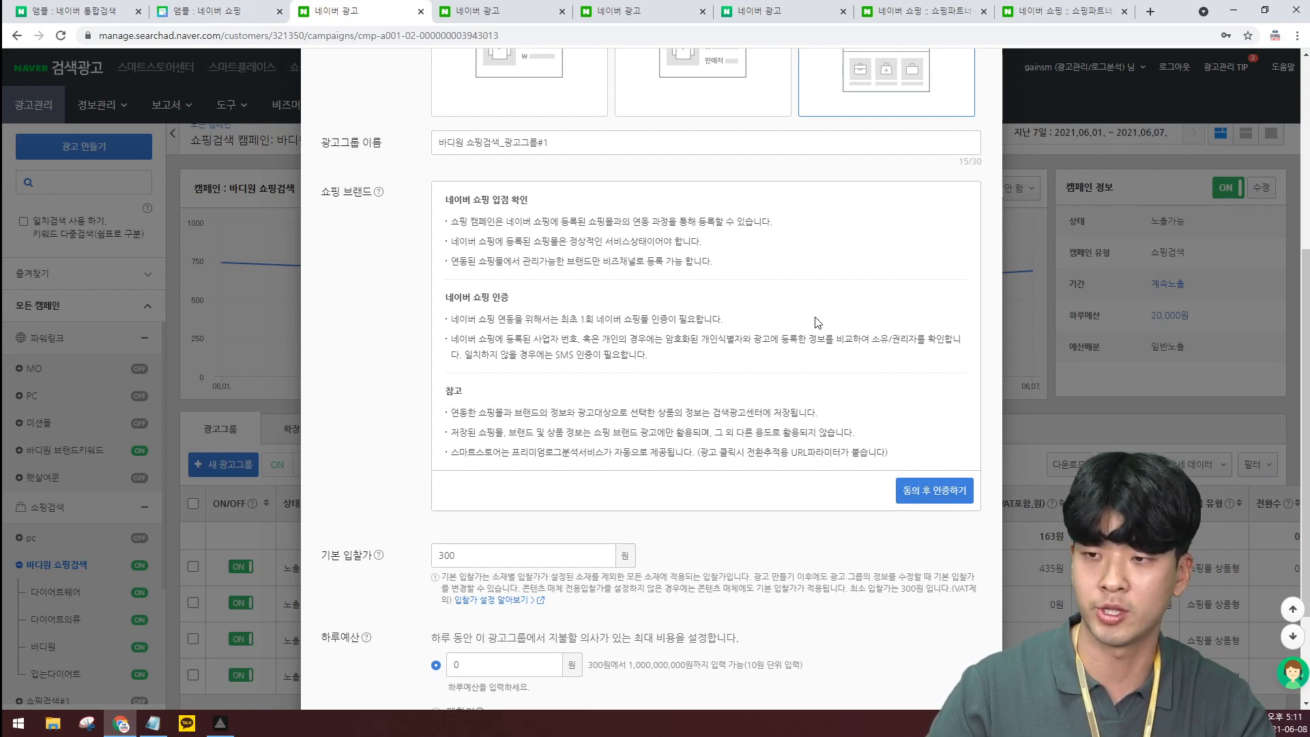
scroll(819, 322, "up", 5)
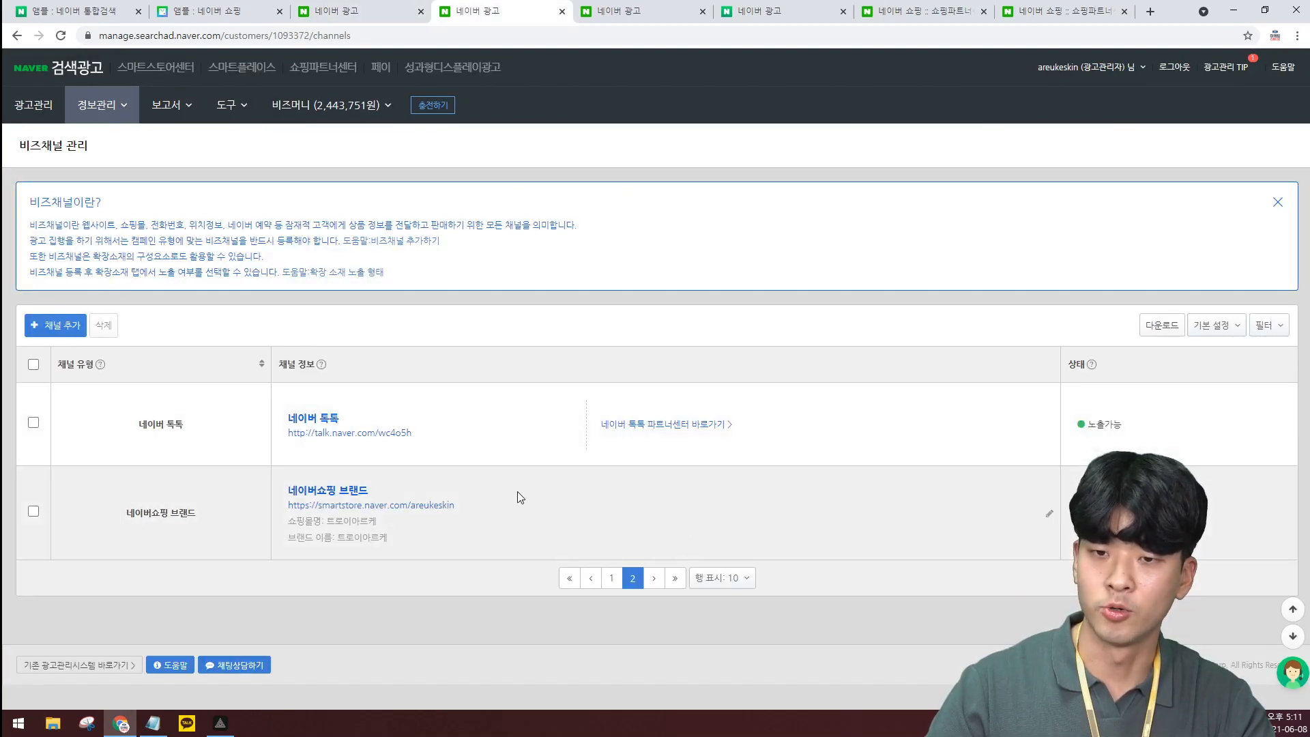
Return to the account with the registered brand channel and review the ad groups of its 쇼핑_브랜드형 campaign
left_click(33, 104)
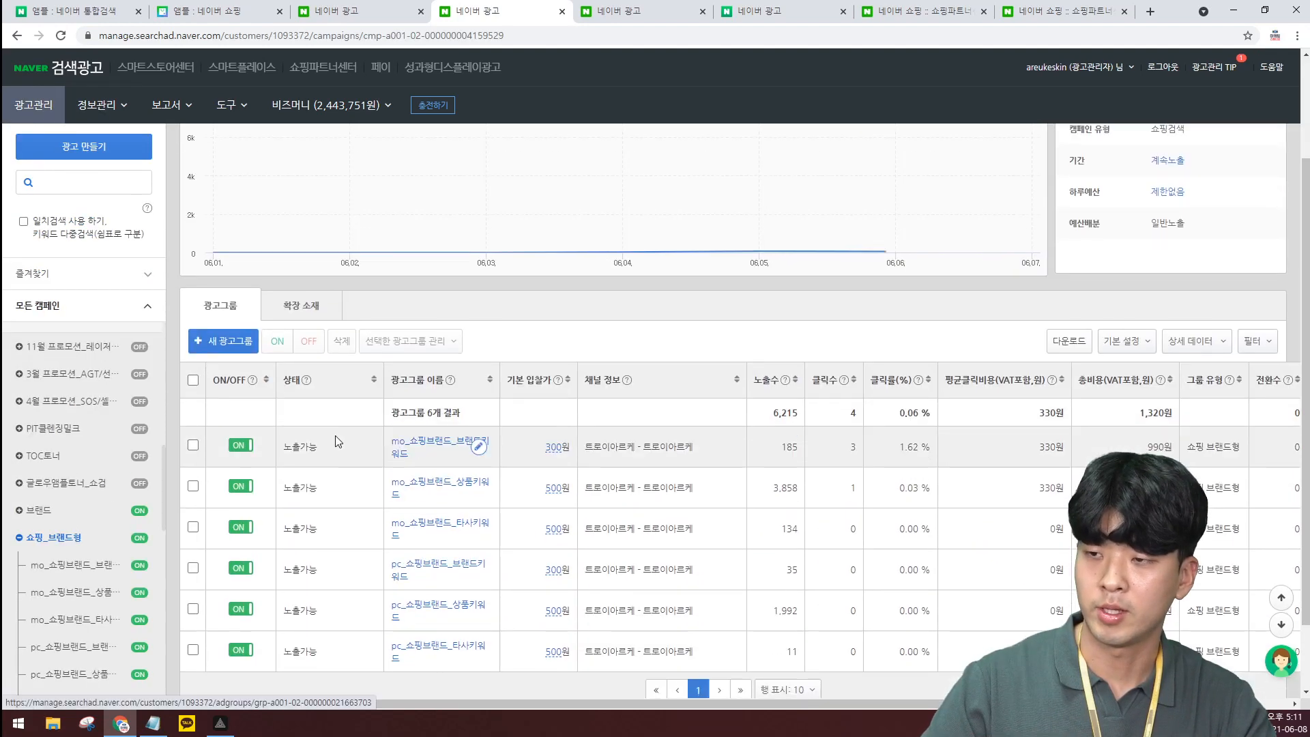
scroll(564, 357, "down", 1)
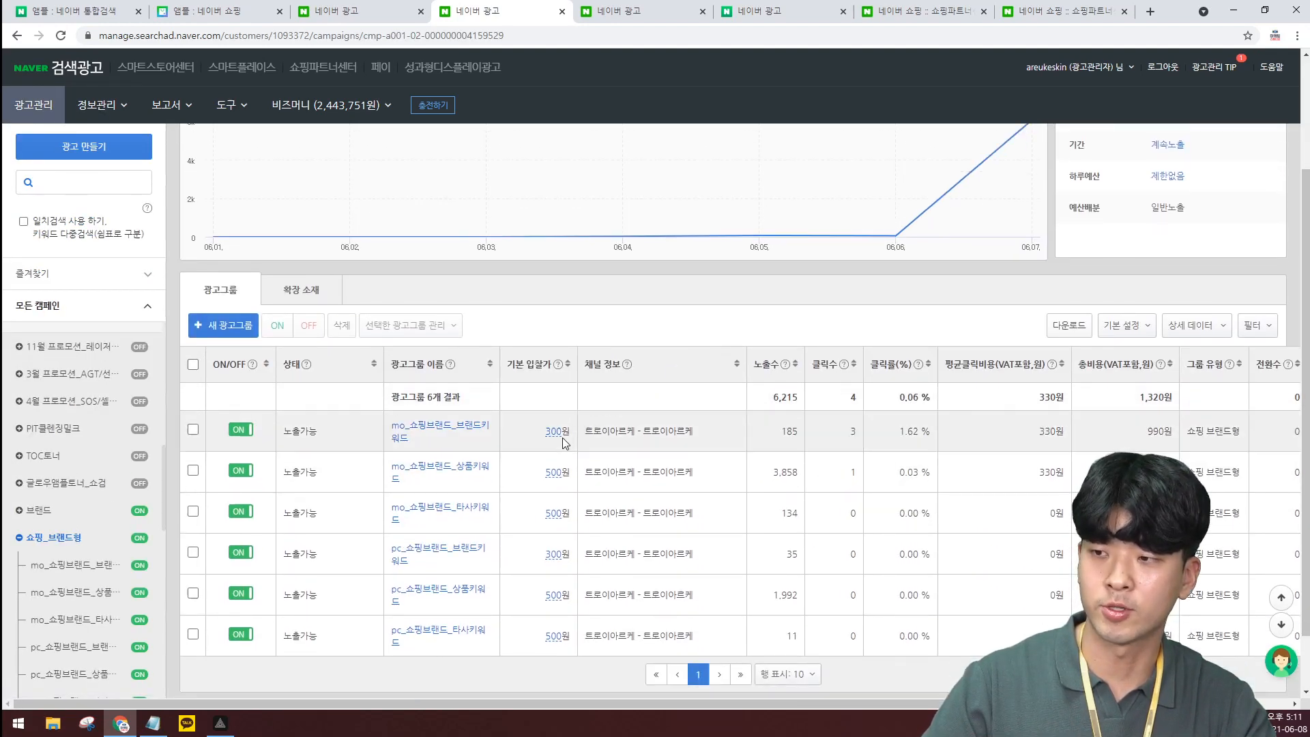
scroll(498, 508, "down", 1)
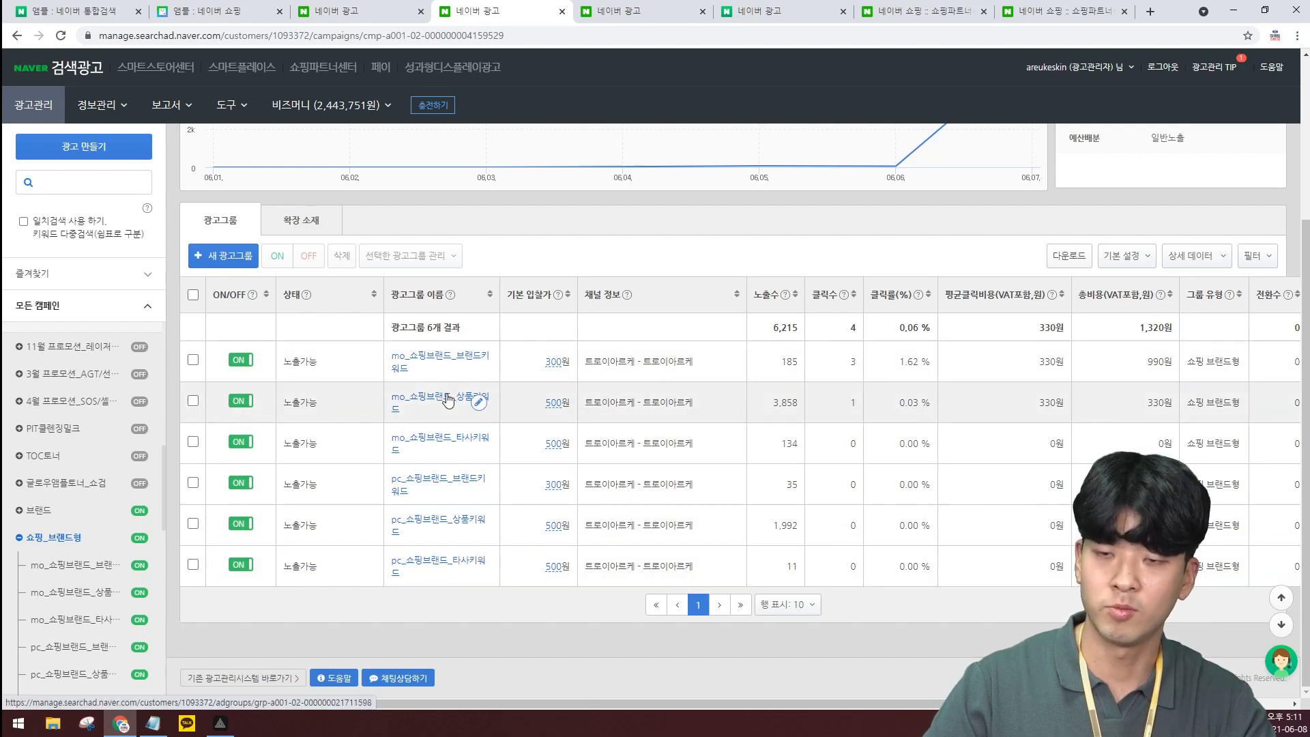
Start a new ad group of type 쇼핑 브랜드형 and choose 트로이아르케 as its shopping brand
left_click(223, 255)
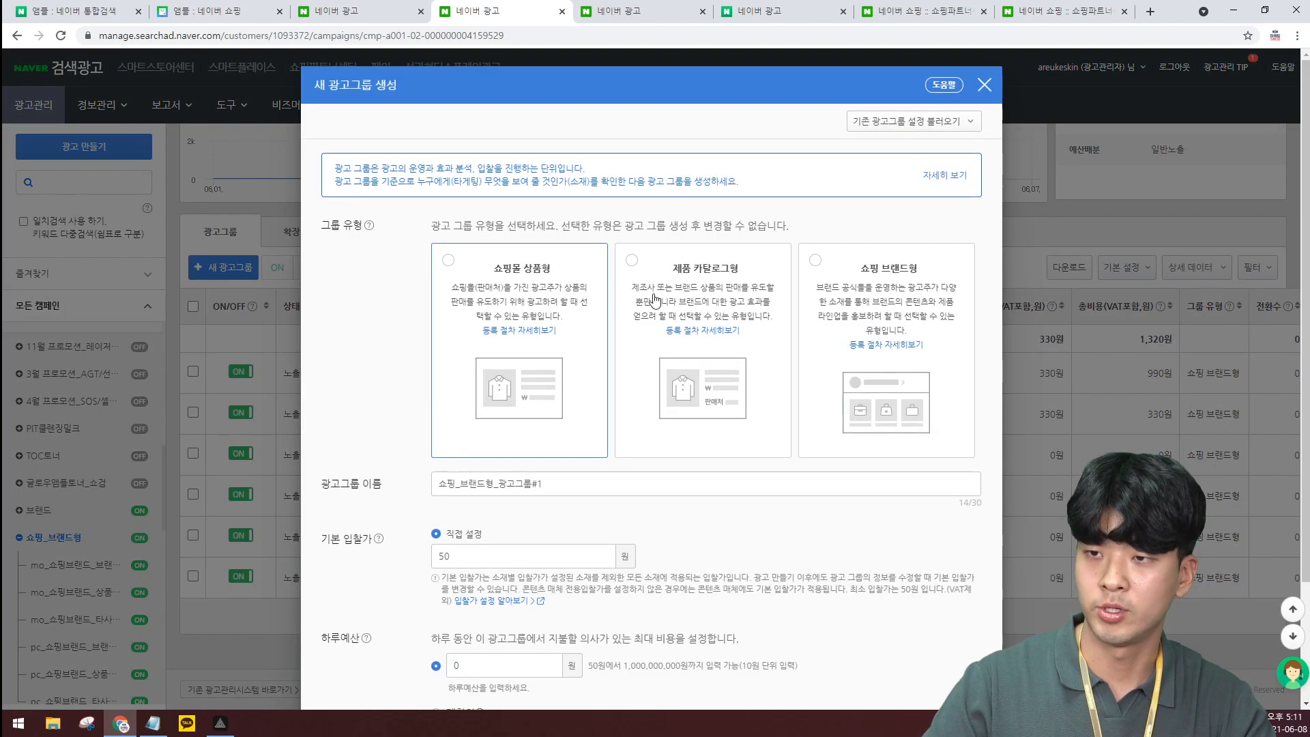
left_click(850, 257)
scroll(877, 341, "down", 3)
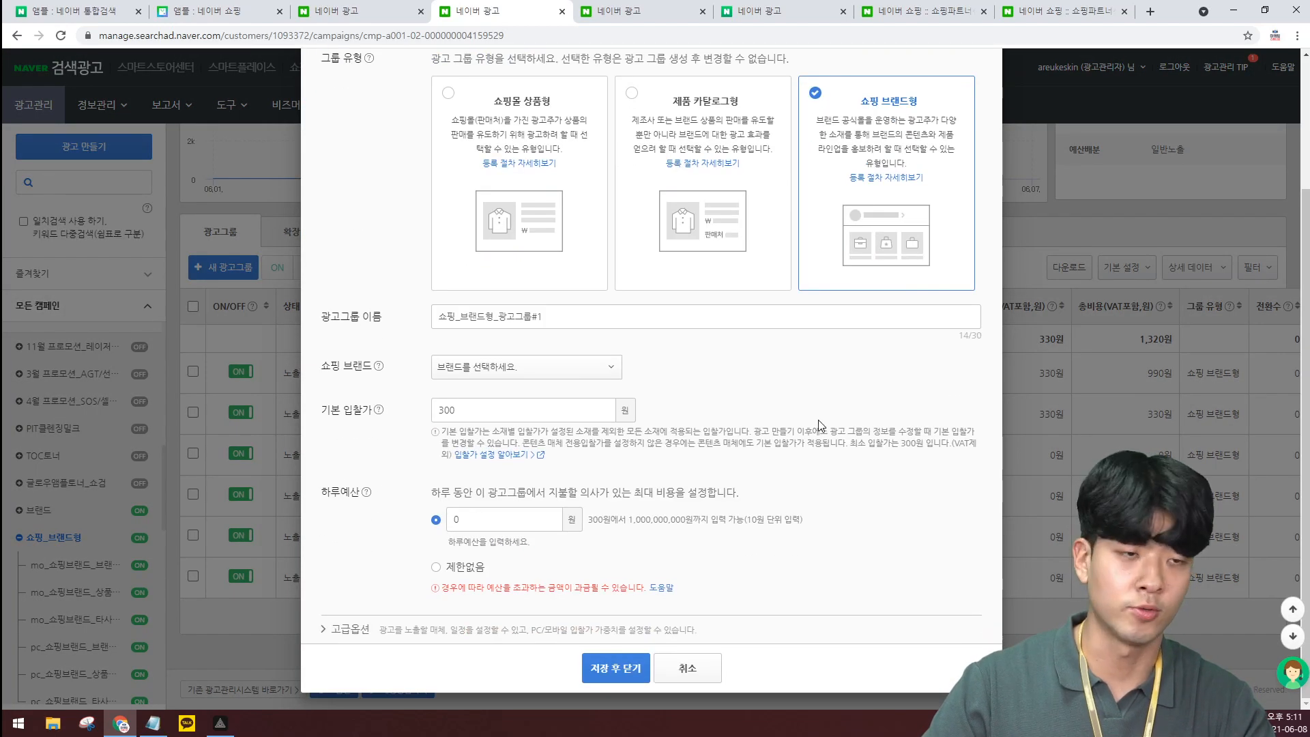
left_click(525, 368)
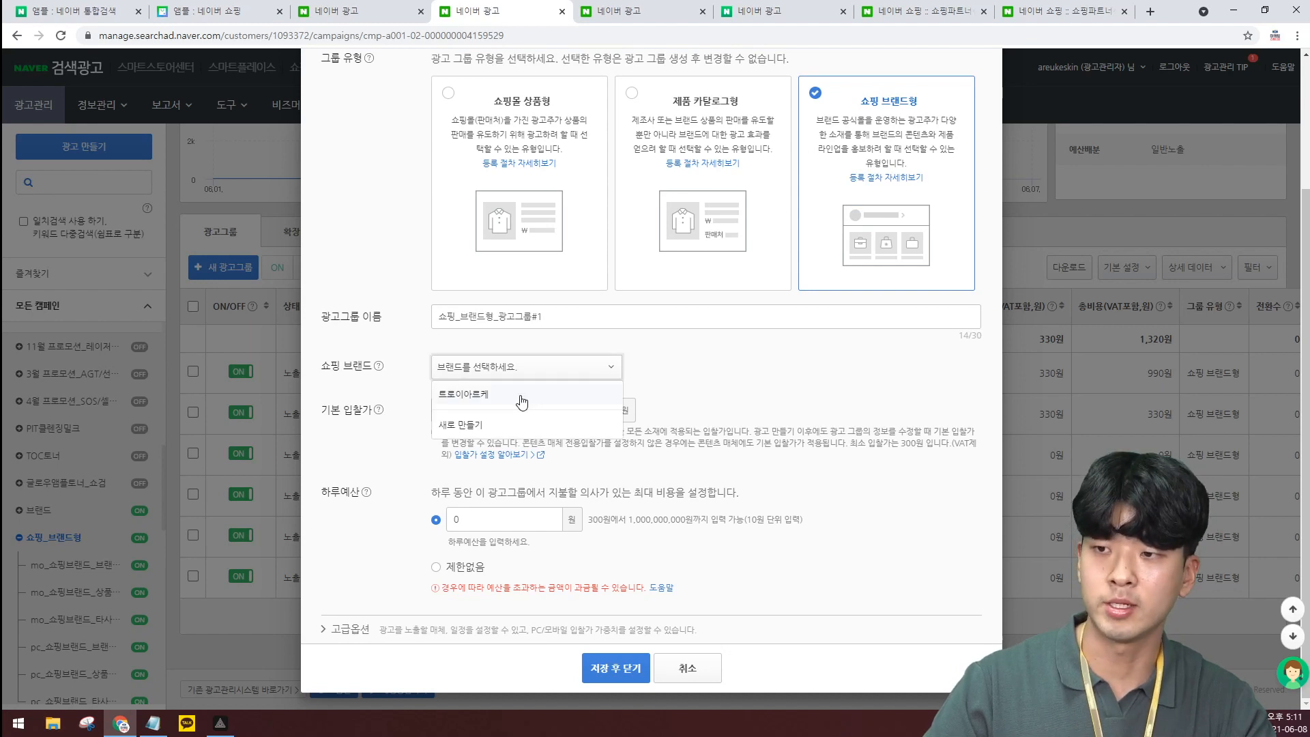
left_click(522, 396)
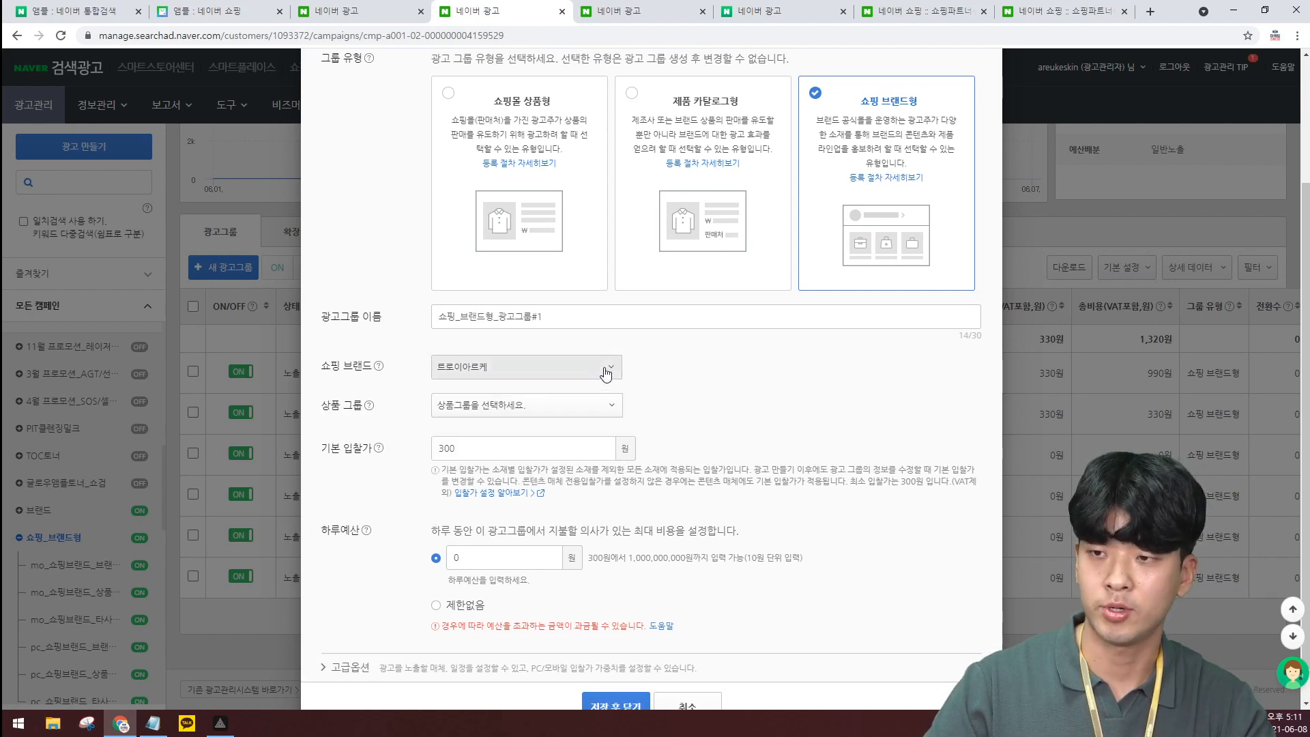
Start creating a new product group for the ad group and set its registration method to 상품 선택 등록
scroll(566, 369, "down", 1)
left_click(559, 370)
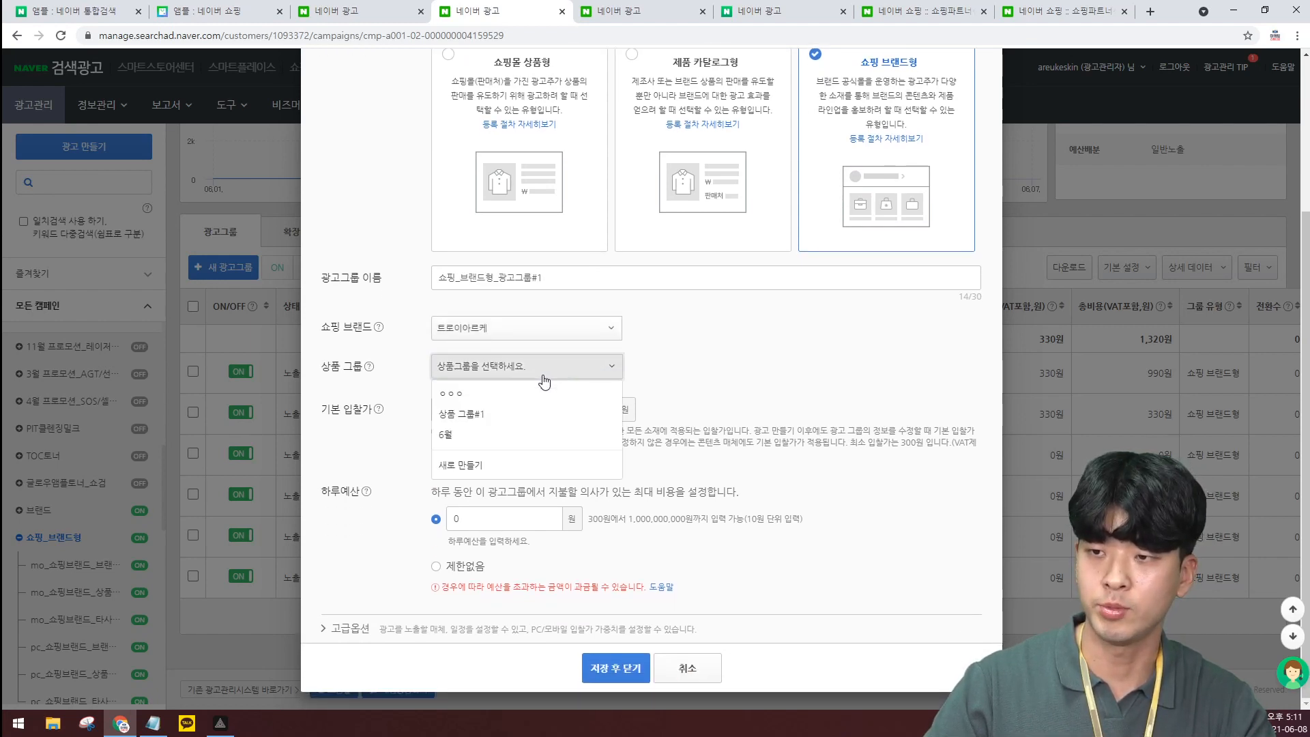
left_click(517, 458)
scroll(691, 399, "down", 2)
left_click(570, 296)
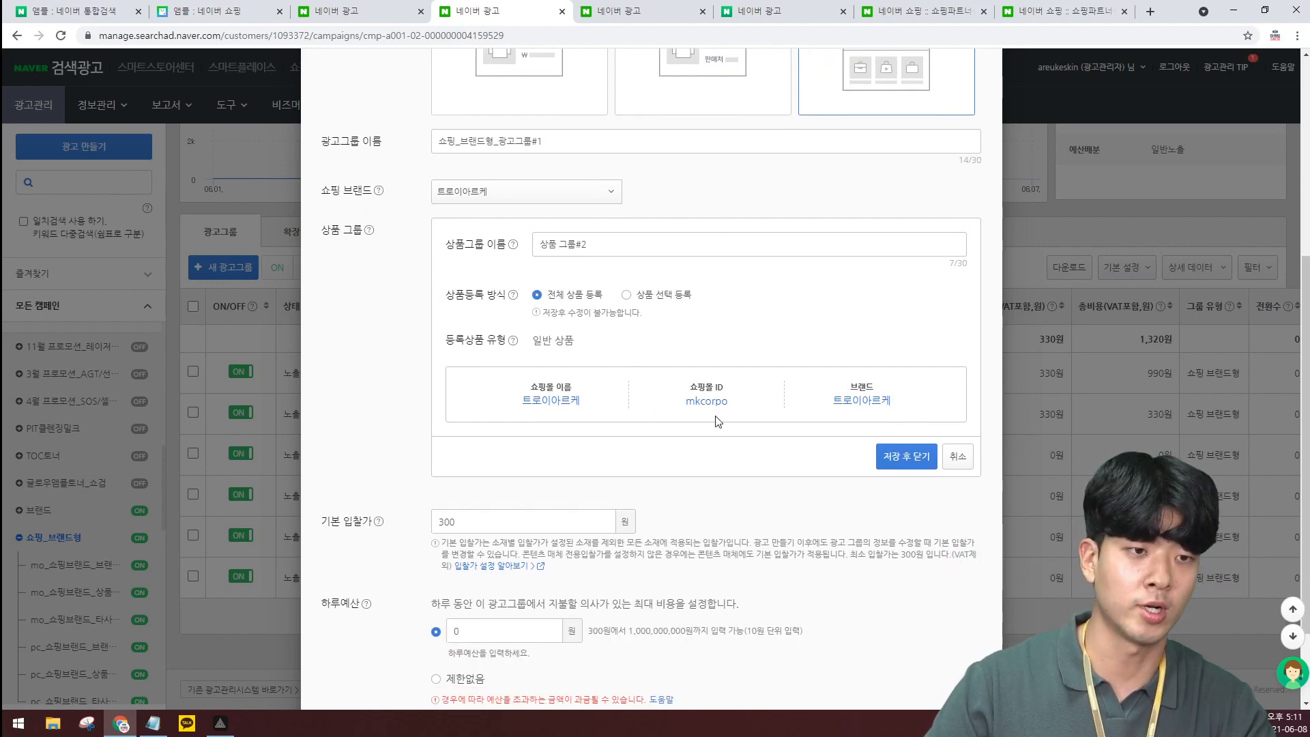
left_click(625, 295)
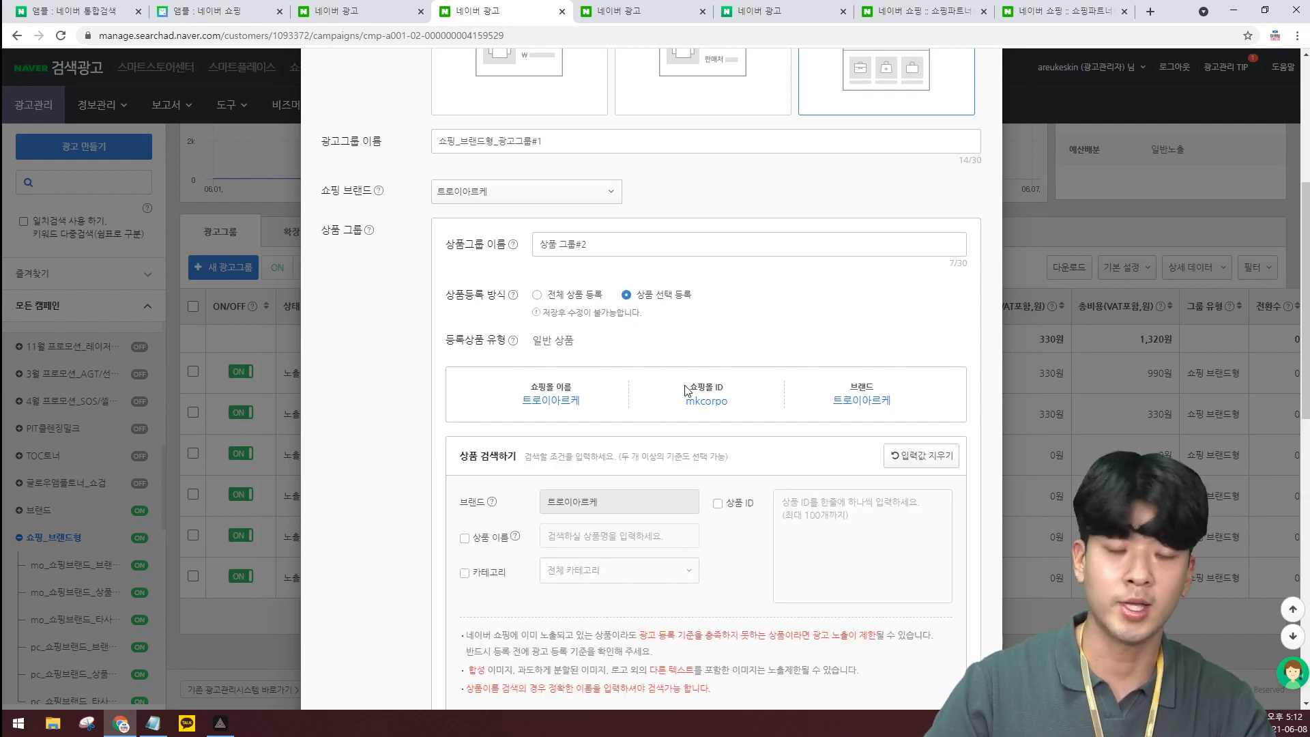
Search for the brand's products and add the first three results to the product group
scroll(514, 405, "down", 2)
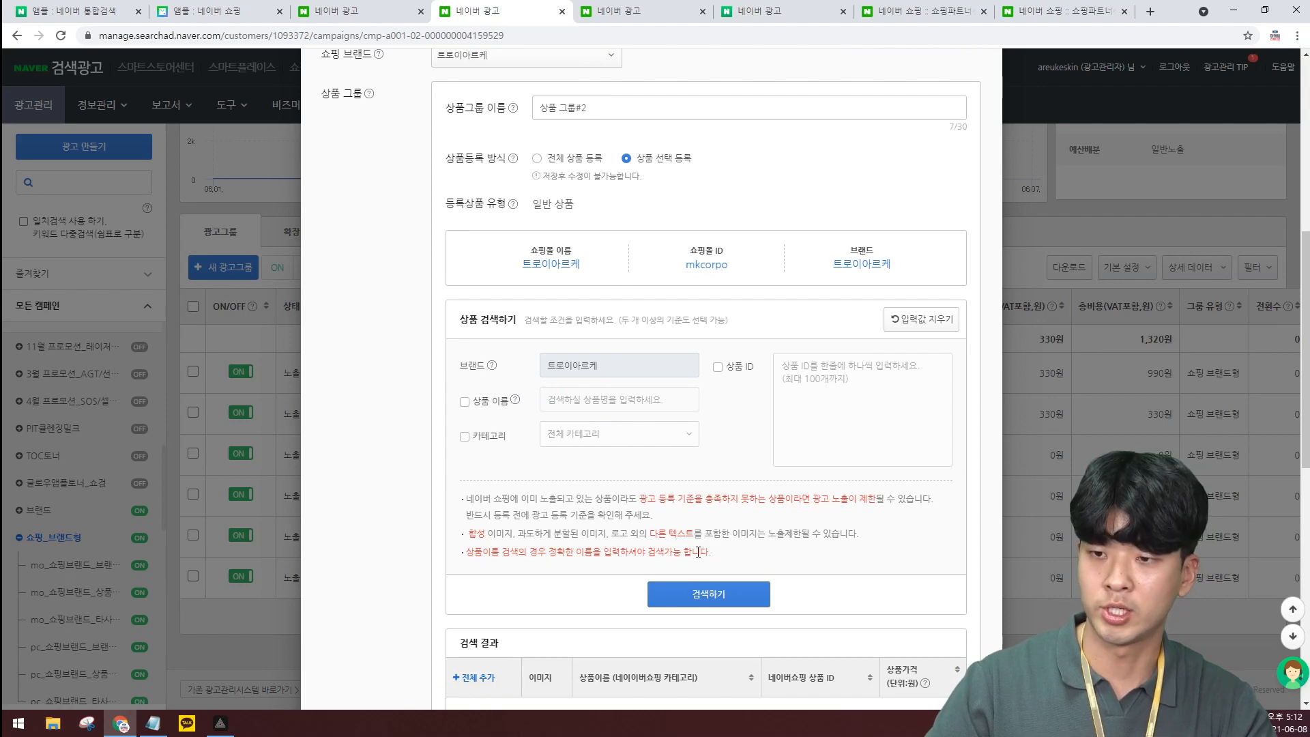
left_click(709, 593)
scroll(718, 318, "down", 5)
scroll(727, 321, "down", 2)
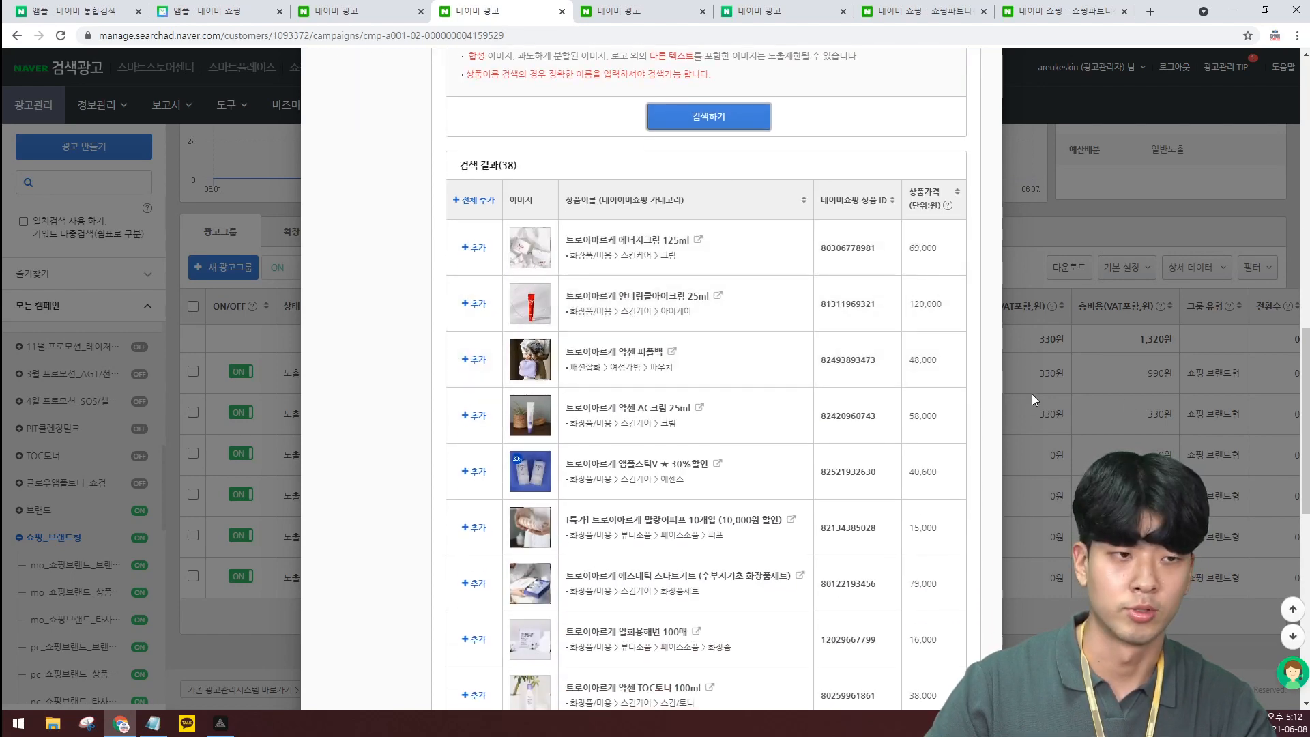
left_click(474, 247)
left_click(474, 303)
left_click(474, 359)
Set the ad group's daily budget to 제한없음
scroll(679, 409, "down", 10)
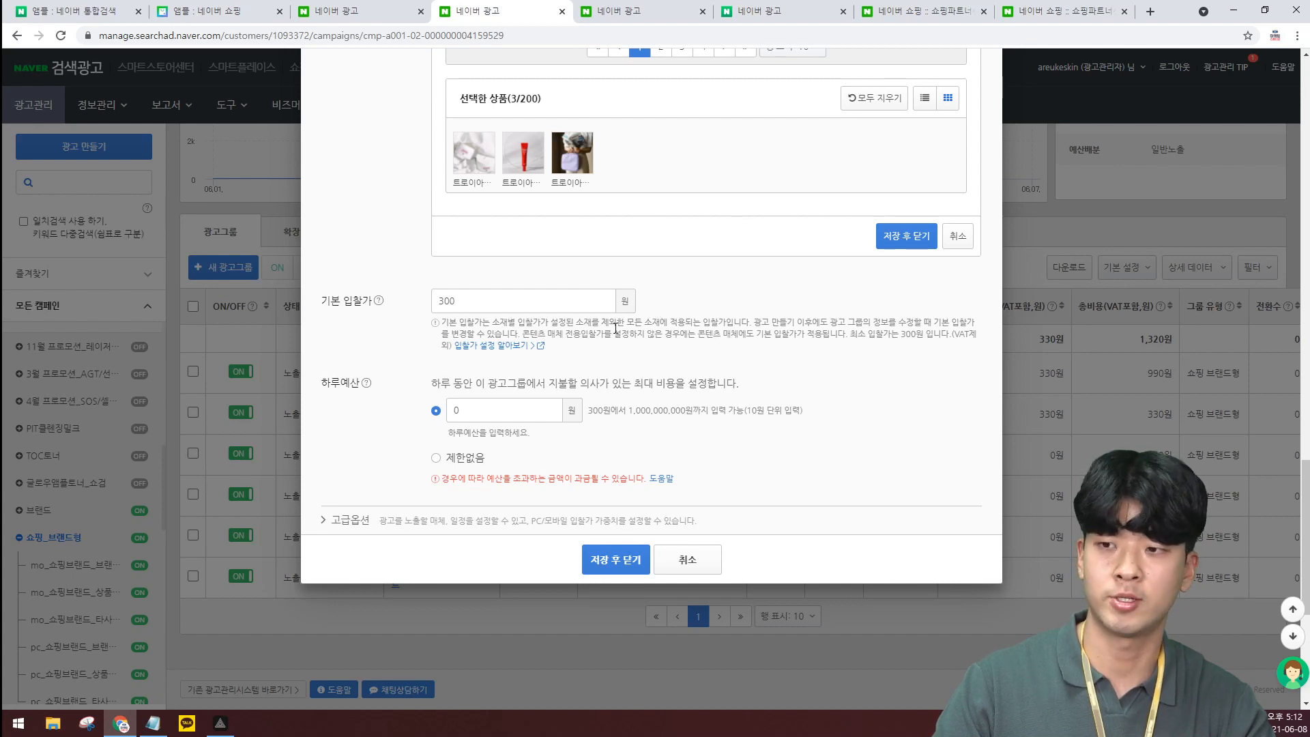
left_click(478, 457)
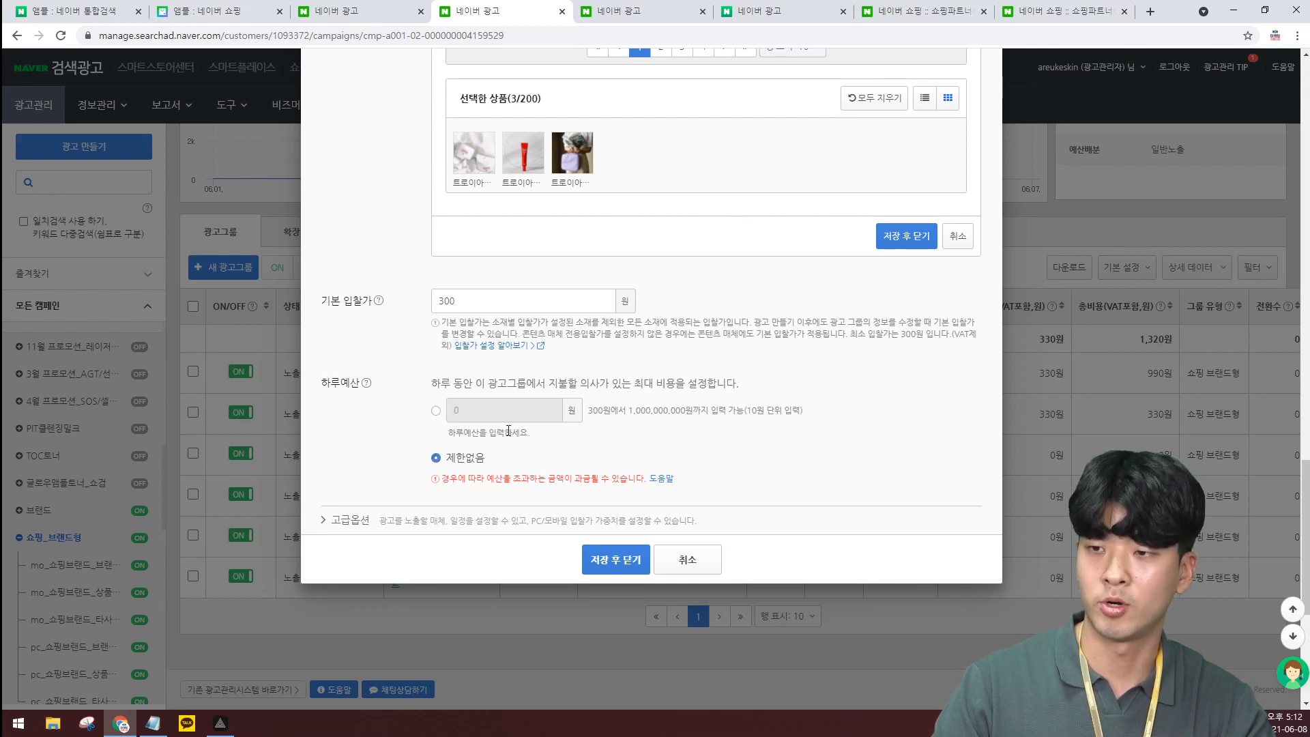
left_click(436, 411)
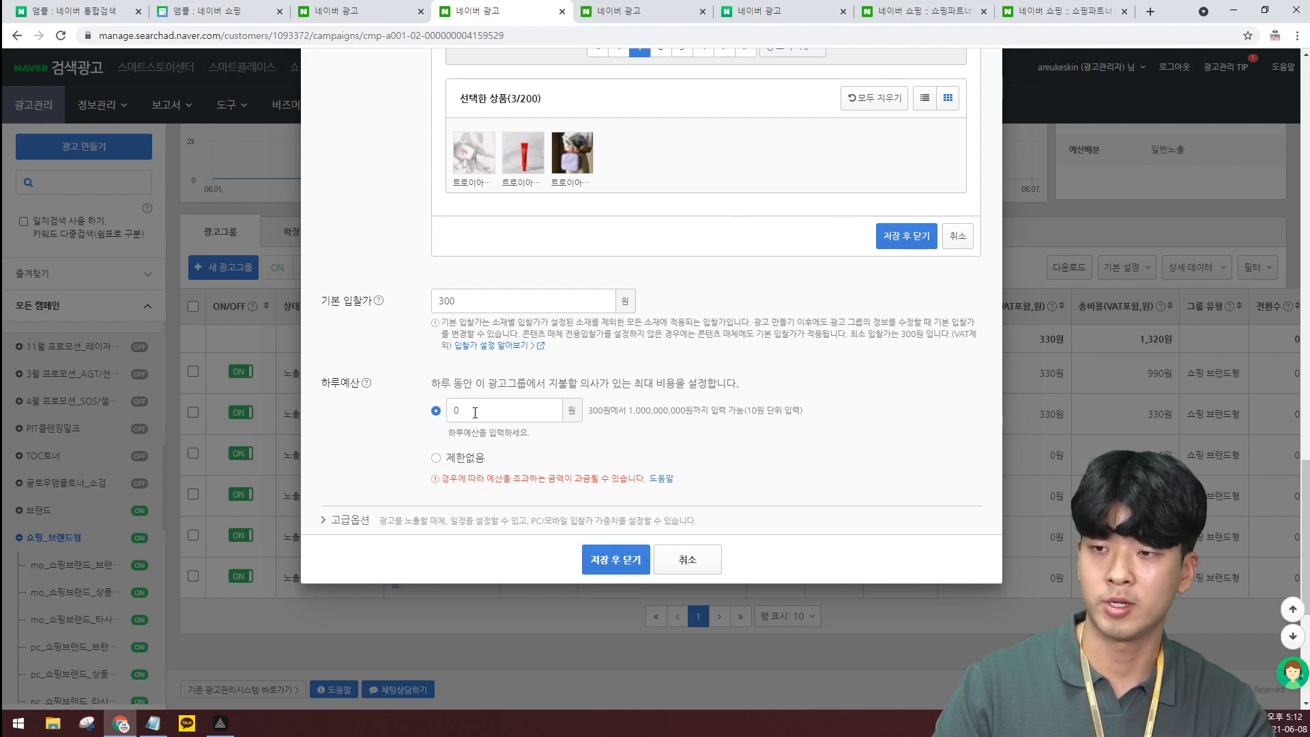
left_click(457, 461)
Expand the advanced options and limit ad exposure to PC, keeping only 네이버 및 검색 포털 매체 as the media type
left_click(360, 524)
scroll(532, 341, "down", 5)
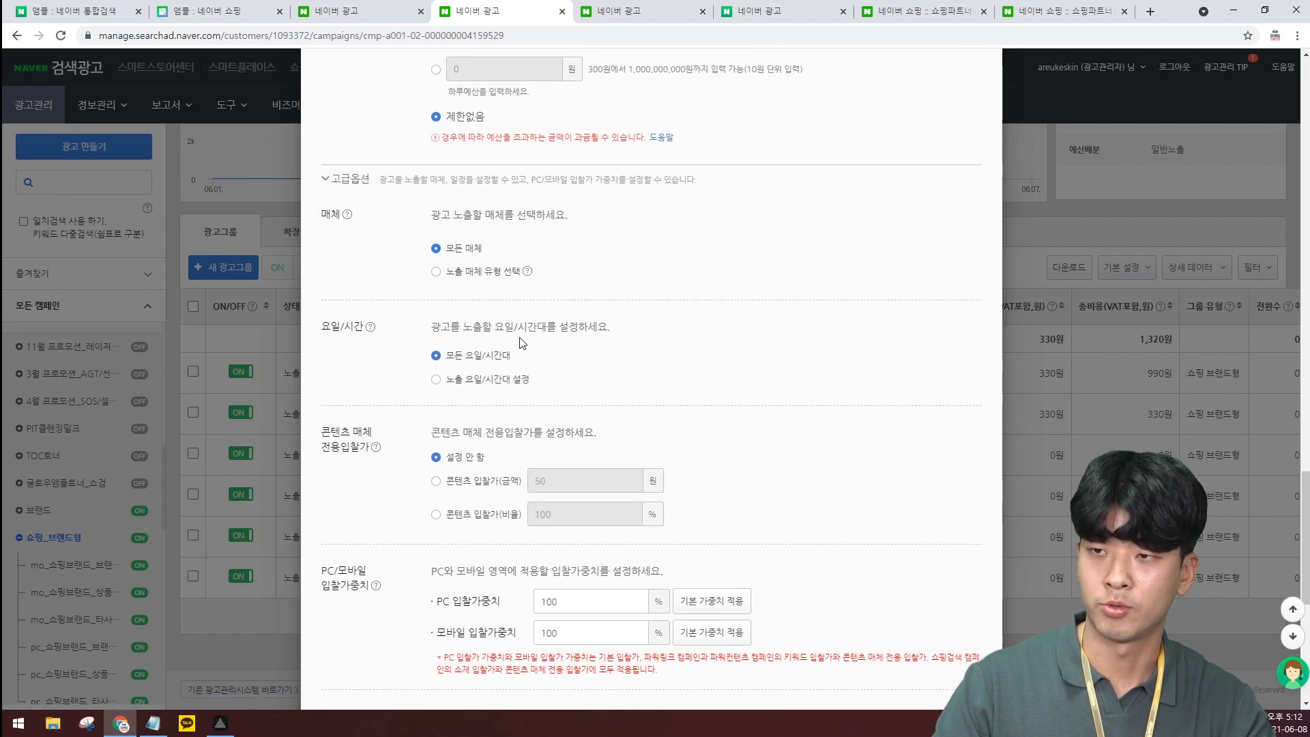
left_click(486, 273)
left_click(678, 308)
left_click(641, 372)
left_click(627, 383)
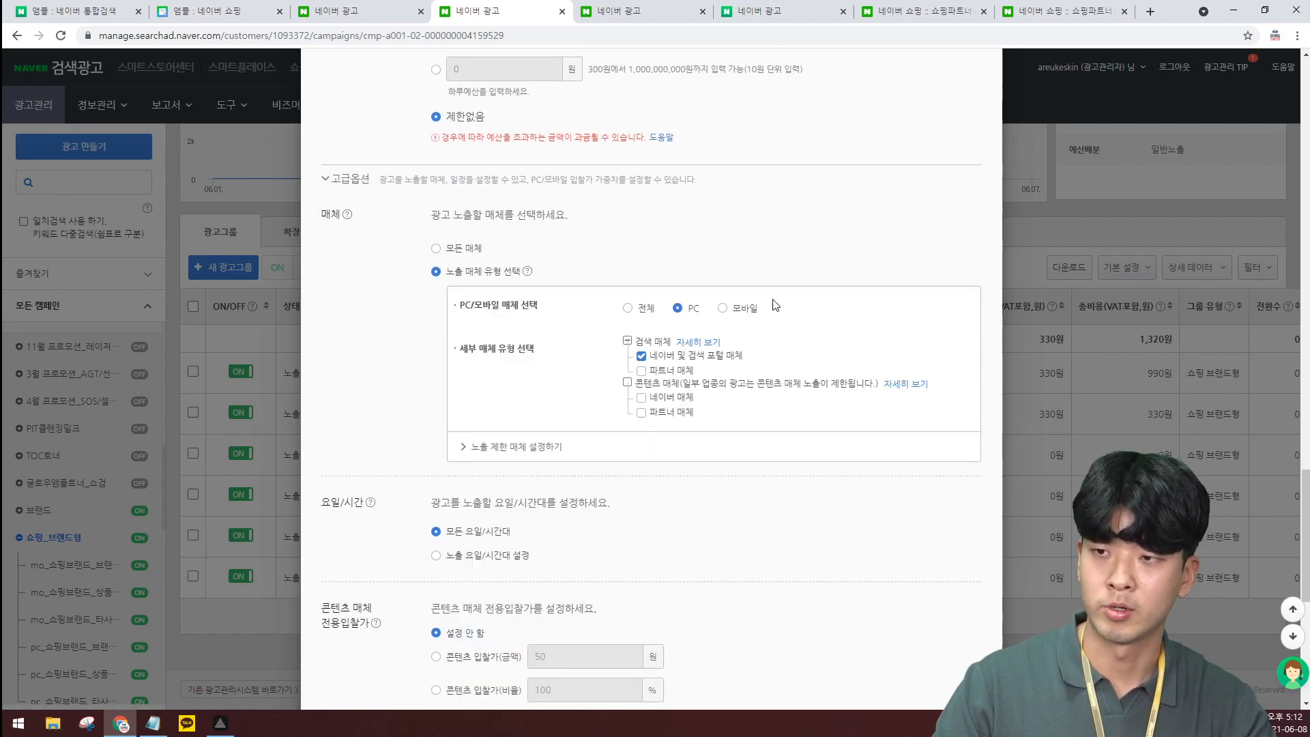
Enable a custom exposure schedule and exclude the 04:00 to 06:00 slots on every day of the week
scroll(546, 324, "down", 3)
left_click(464, 351)
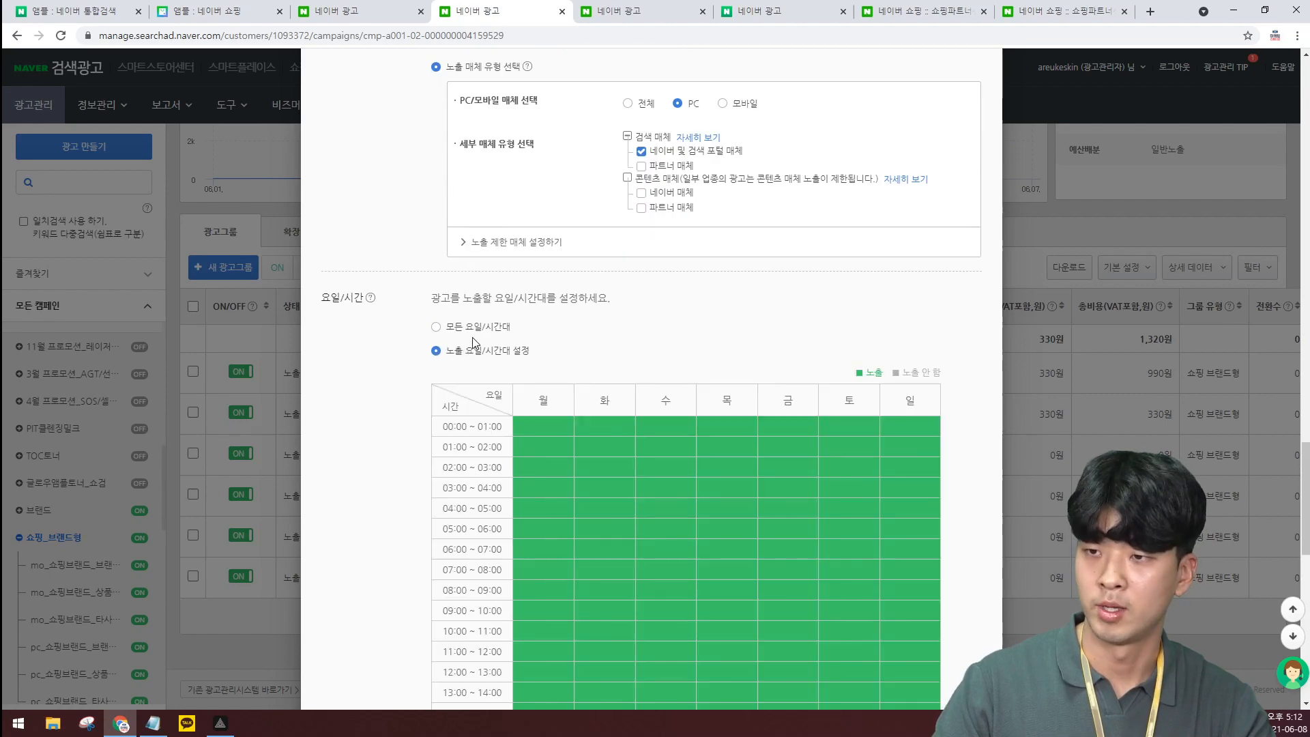
scroll(457, 369, "down", 4)
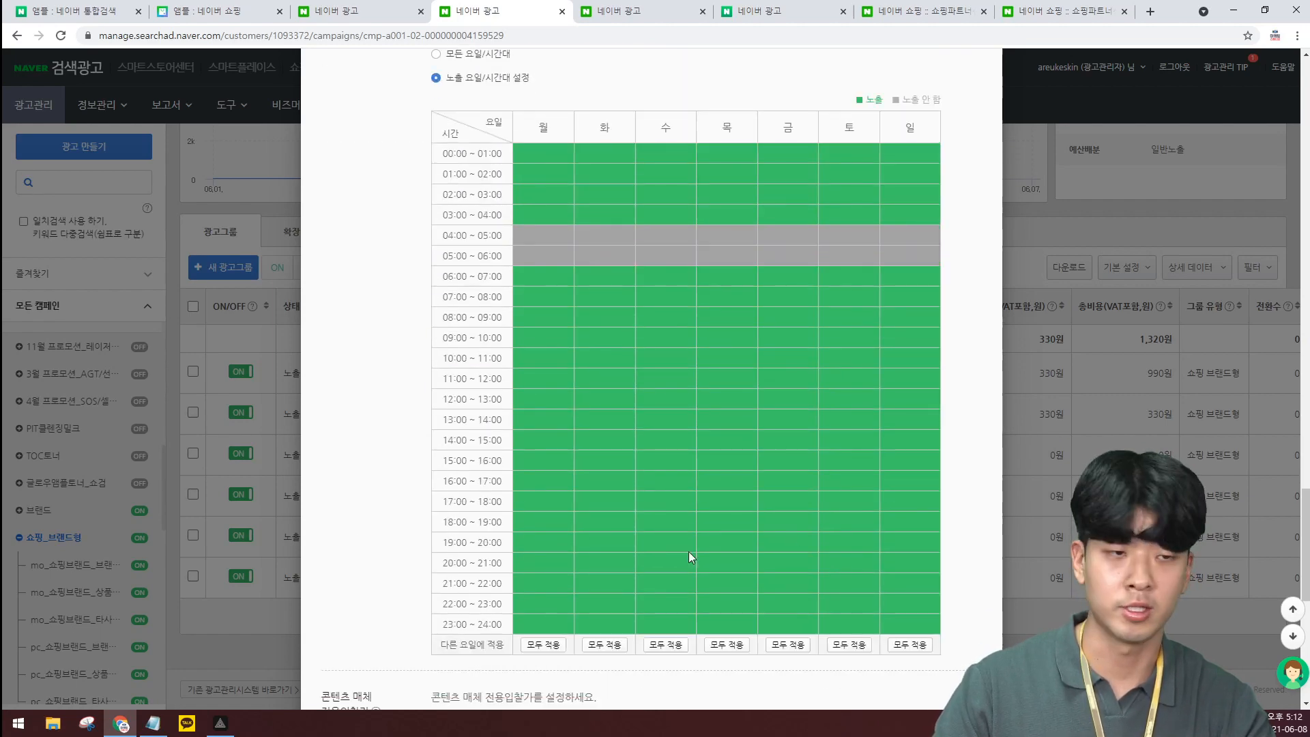
Enable age-specific exposure for the ad group and switch off the 14~18세 age band
scroll(890, 340, "down", 6)
scroll(622, 380, "down", 3)
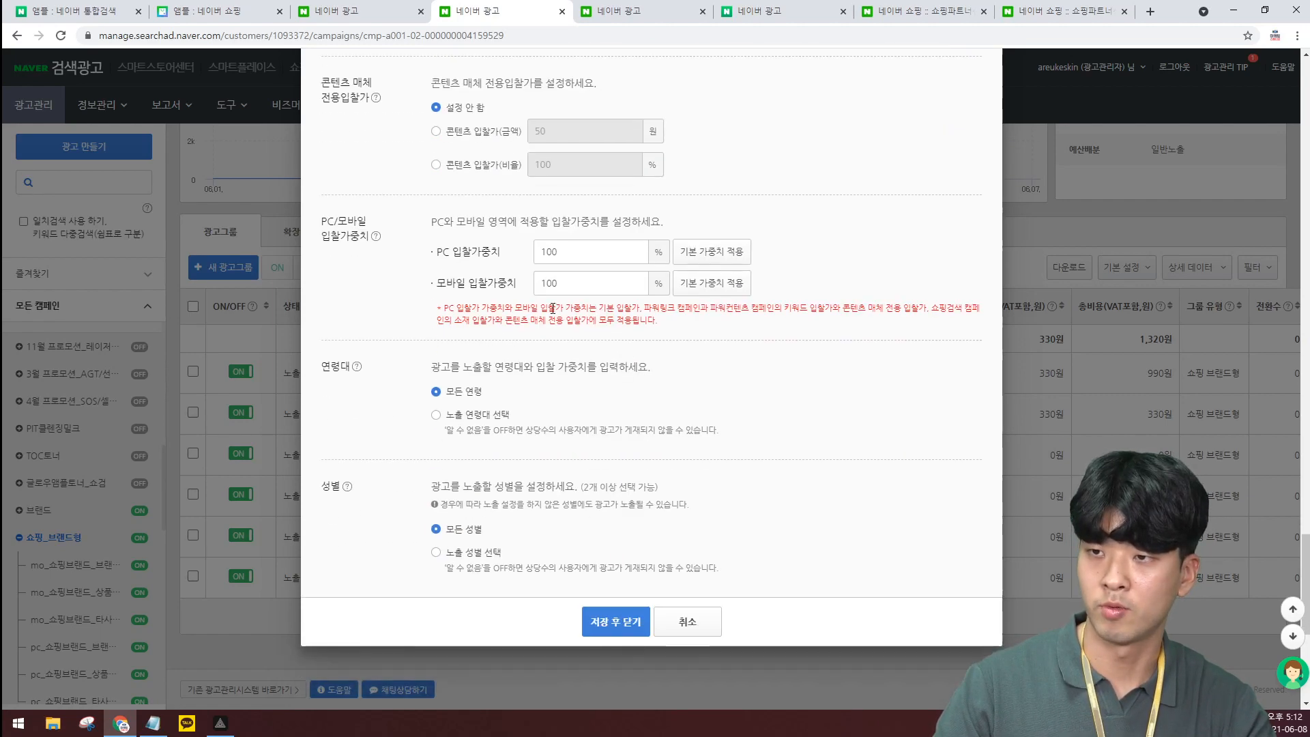
left_click(496, 419)
scroll(545, 276, "down", 4)
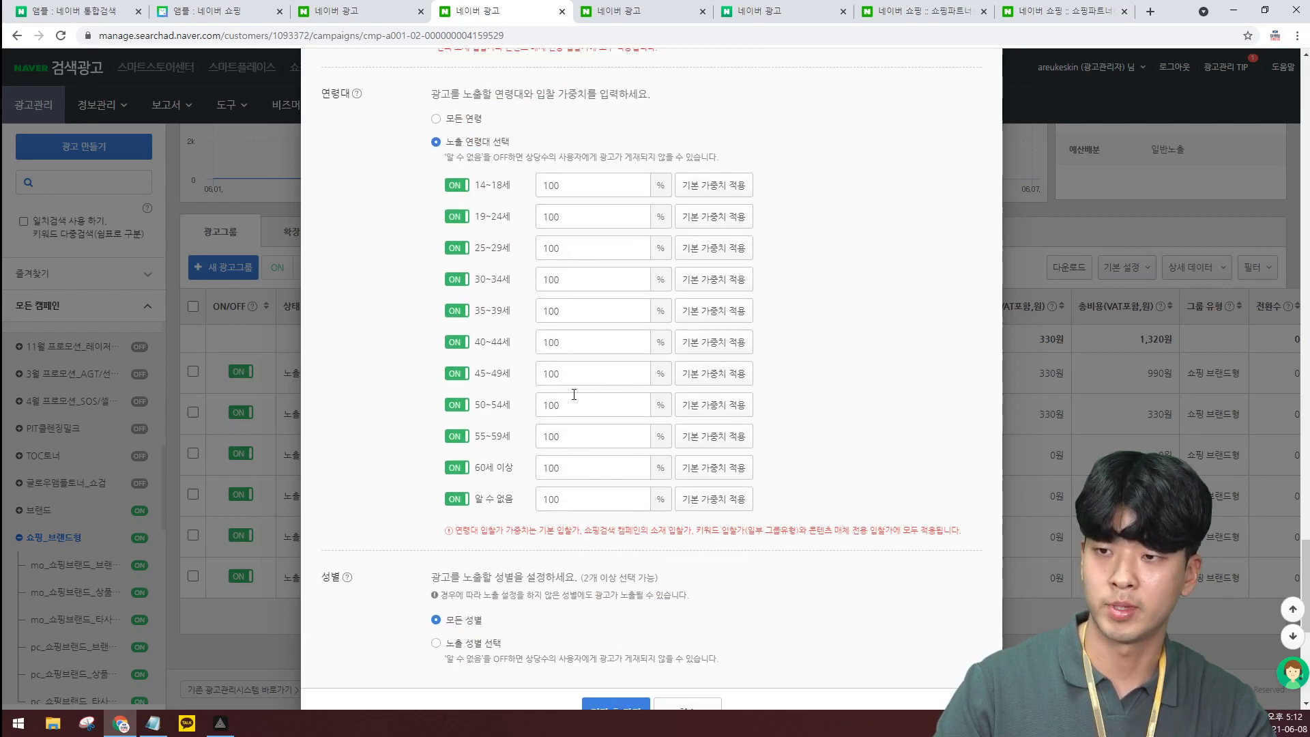
left_click(457, 186)
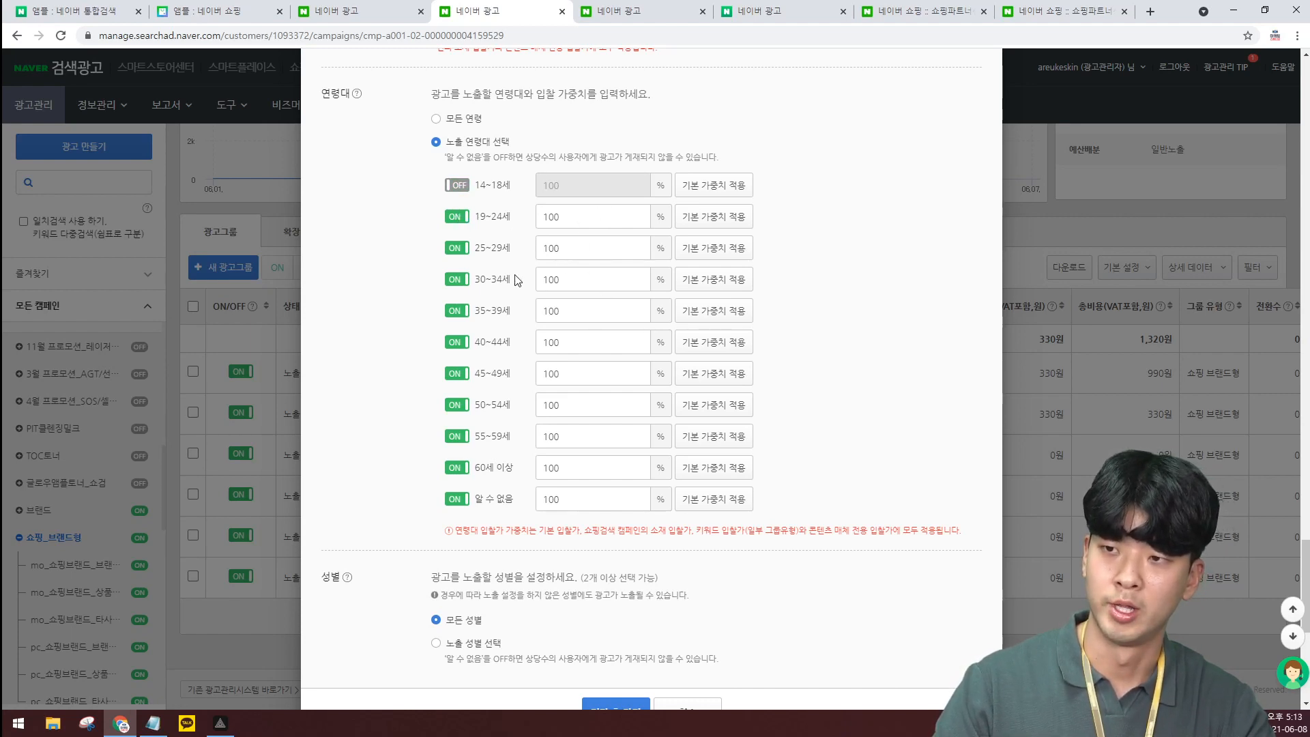
Set bid weights of 50% for 19~24세, 90% for 25~29세, and 150% for 30~34세 and 35~39세, and switch off 55~59세 and 60세 이상
double_click(572, 214)
type("50")
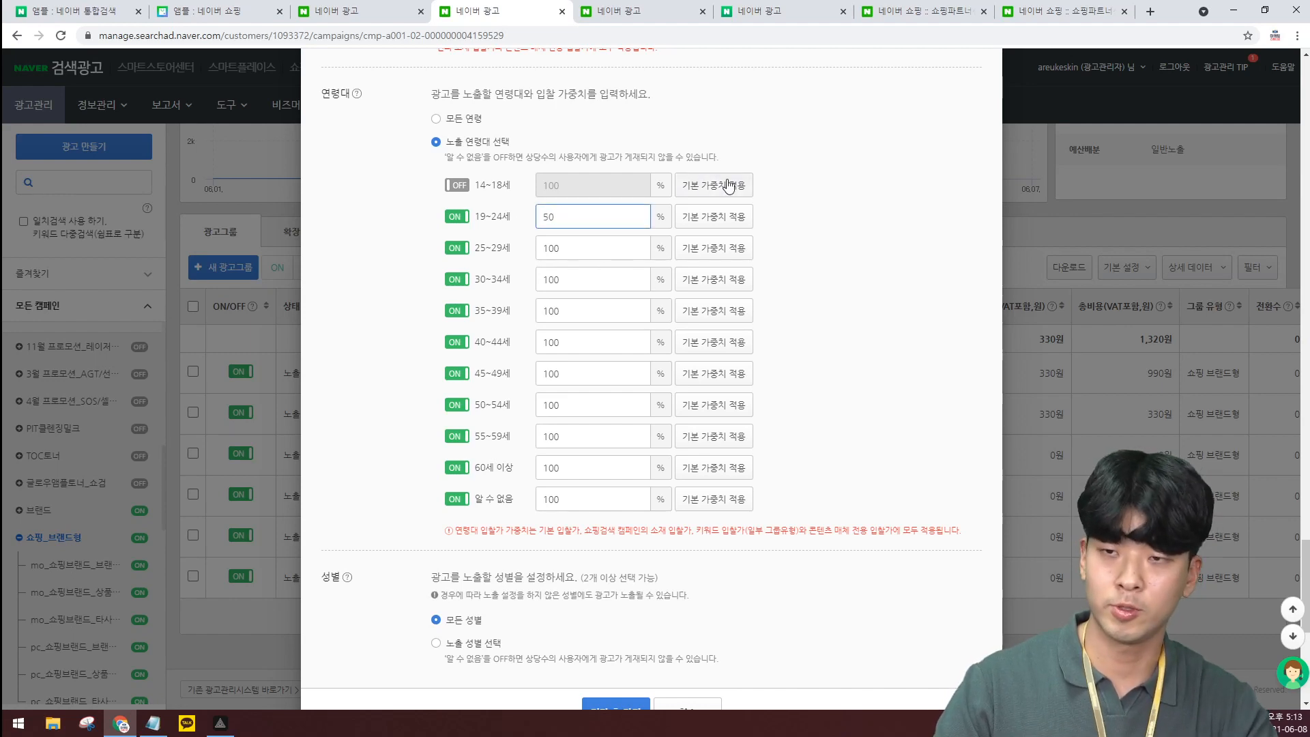
key("Tab")
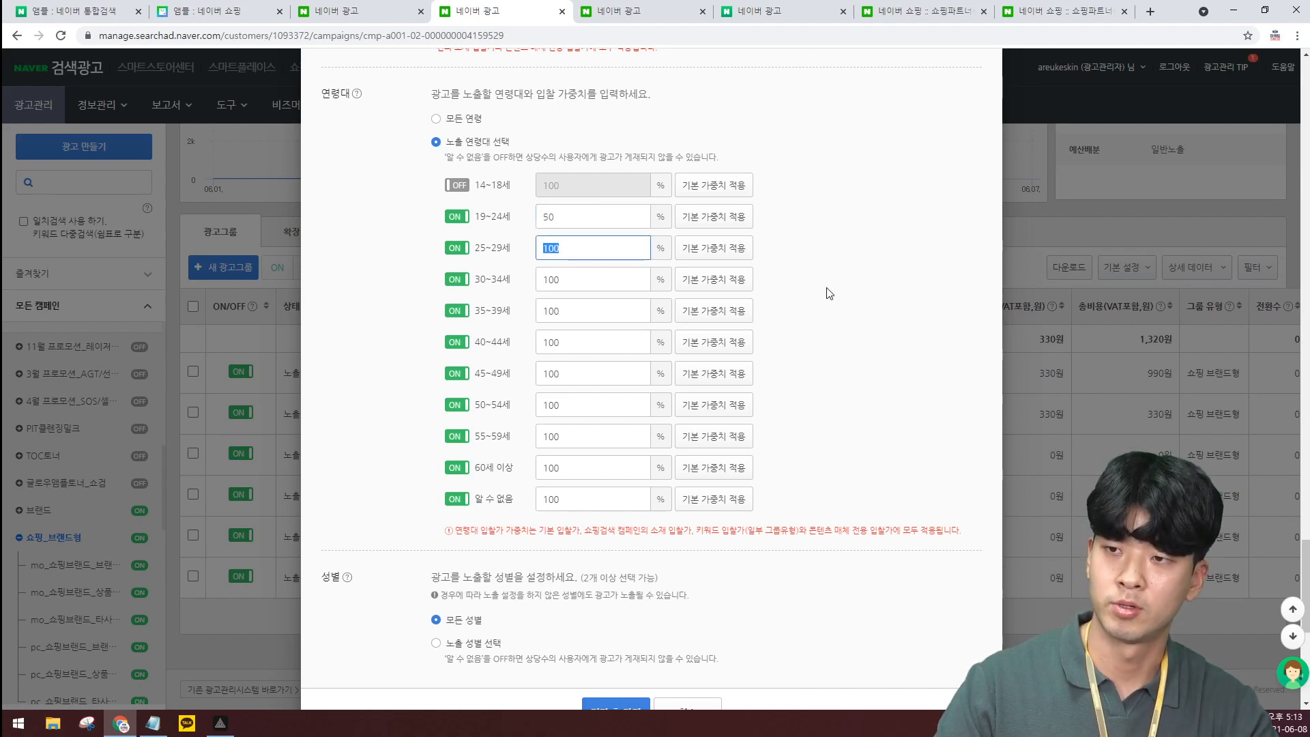
type("90")
key("Tab")
type("150")
key("Tab")
type("150")
left_click(455, 435)
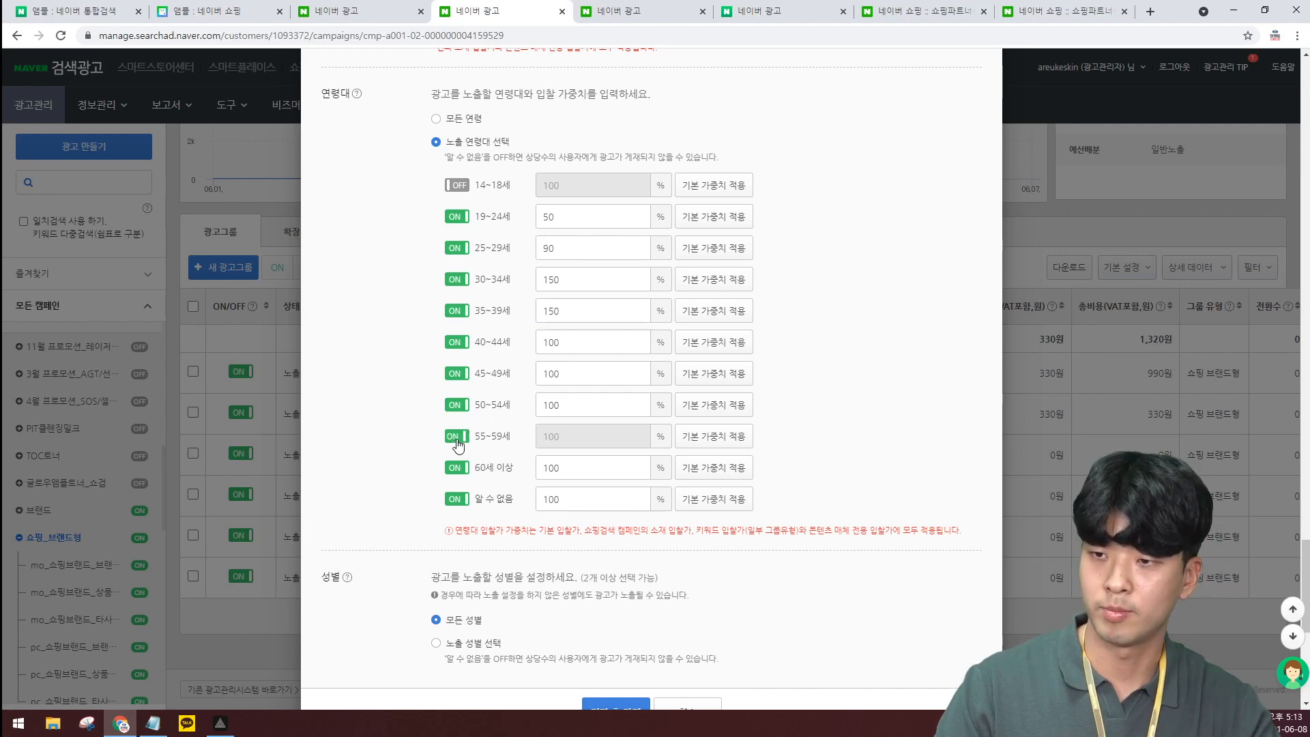
left_click(455, 467)
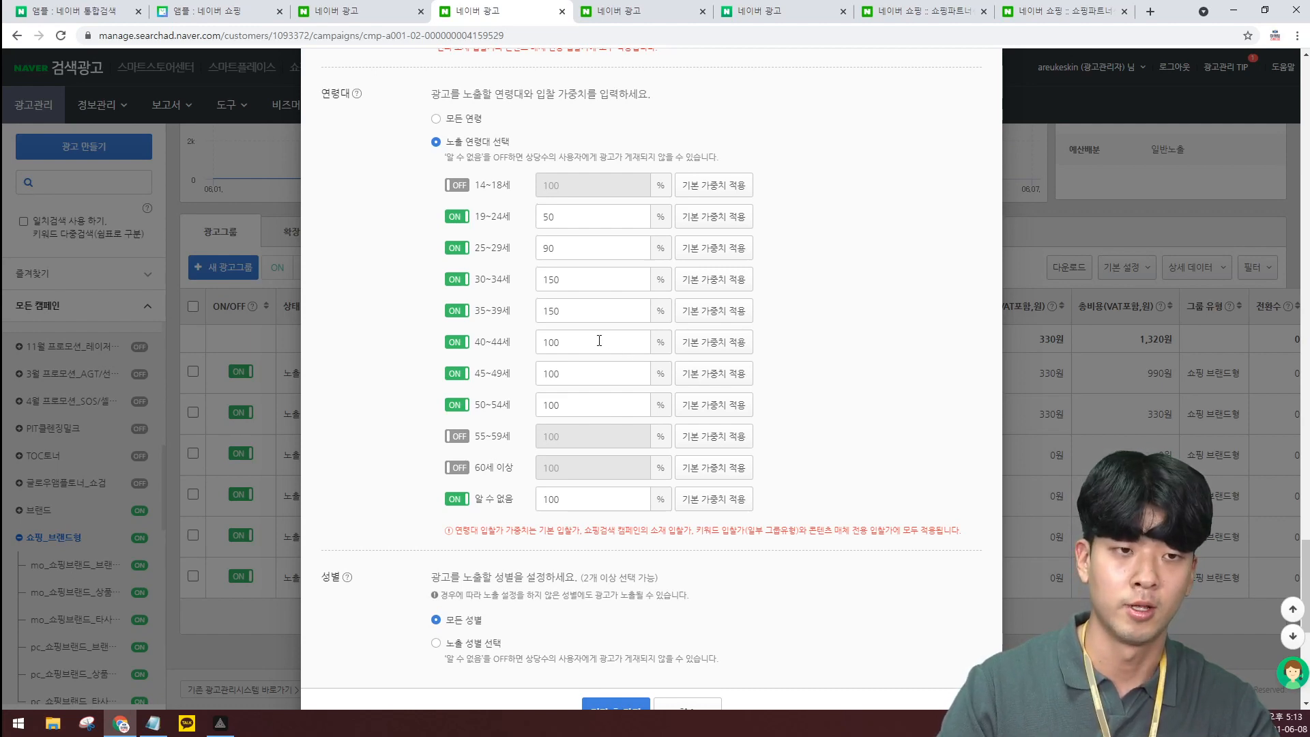
Enable gender-specific exposure, set the 남성 bid weight to 80%, and close the ad group form without saving
left_click(435, 643)
scroll(558, 403, "down", 6)
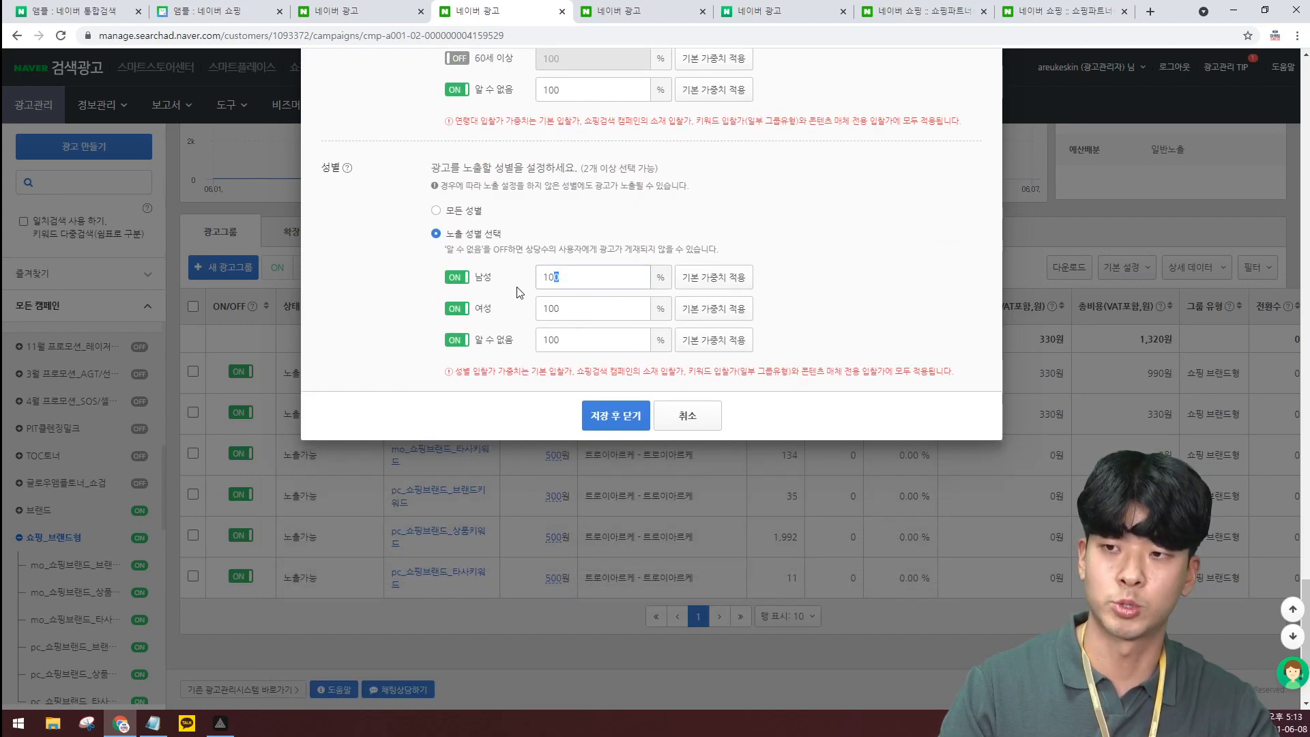
left_click_drag(516, 292, 516, 292)
type("80")
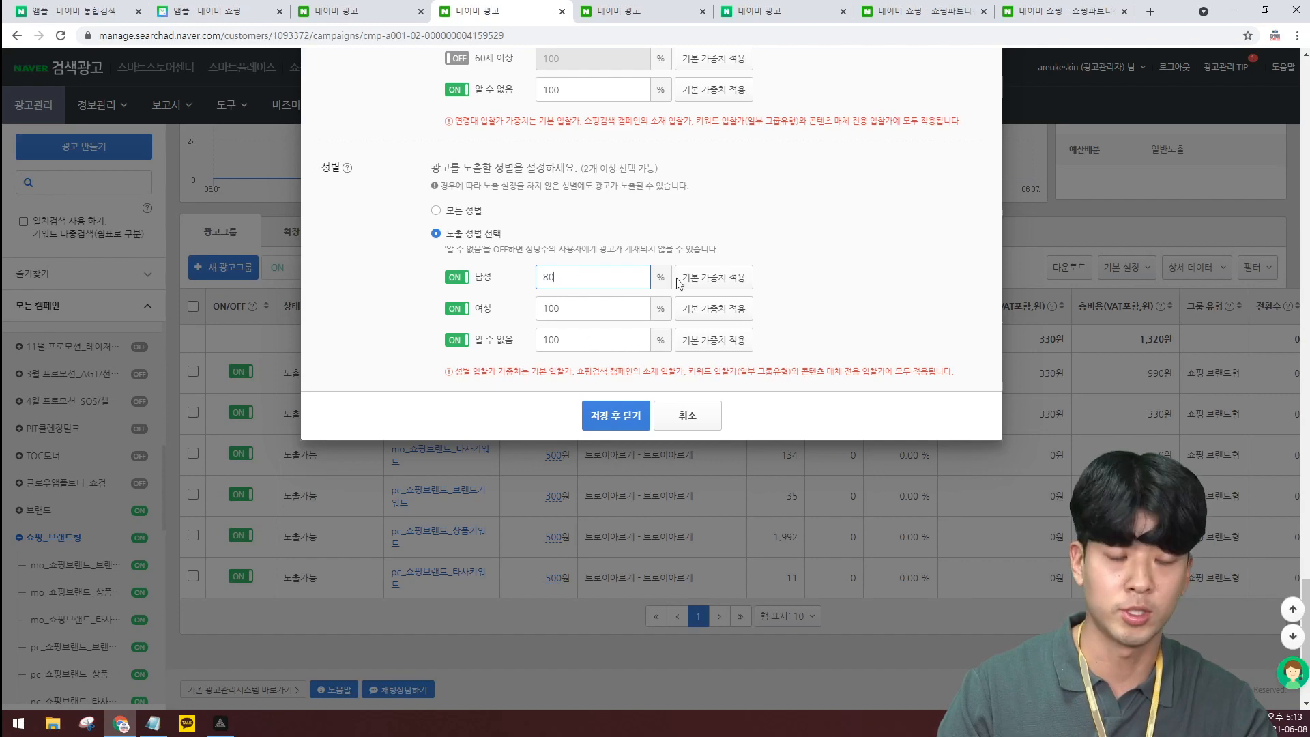
left_click(689, 412)
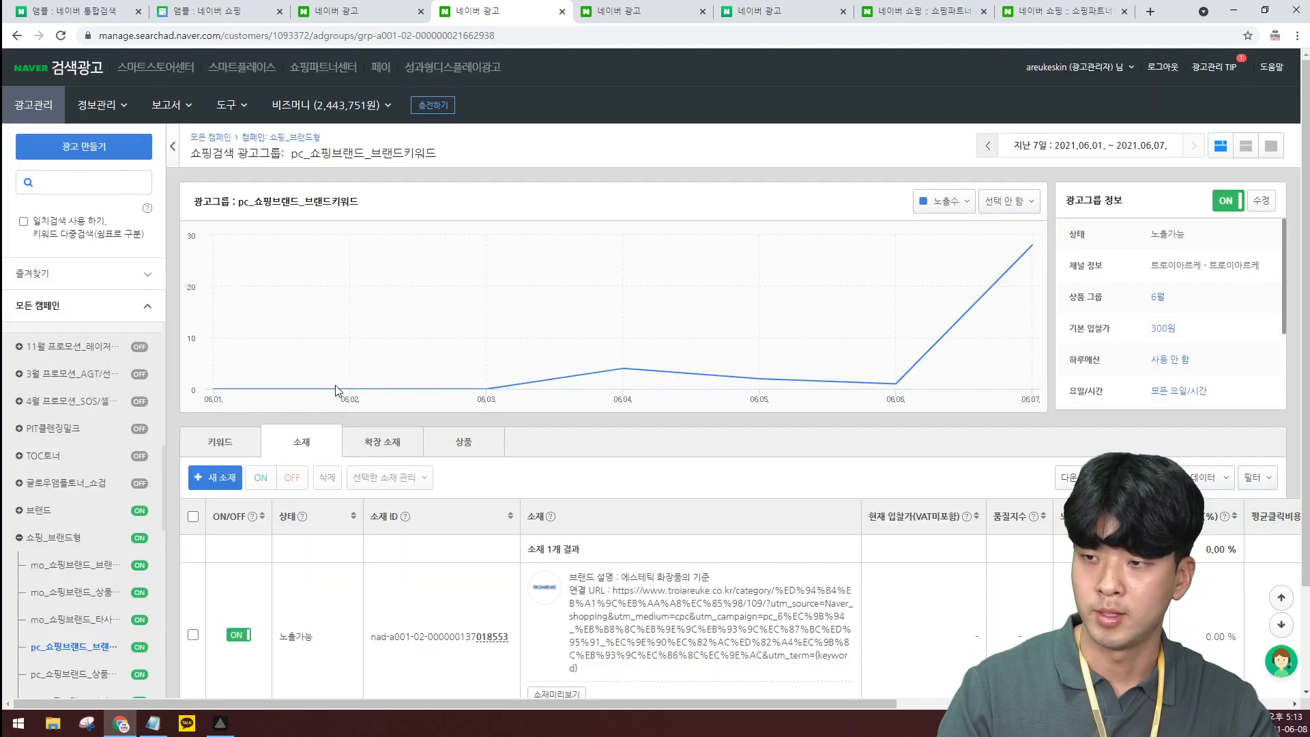
Review the products linked to the pc_쇼핑브랜드_브랜드키워드 ad group, and open the form for a new creative
left_click(465, 440)
scroll(957, 332, "down", 2)
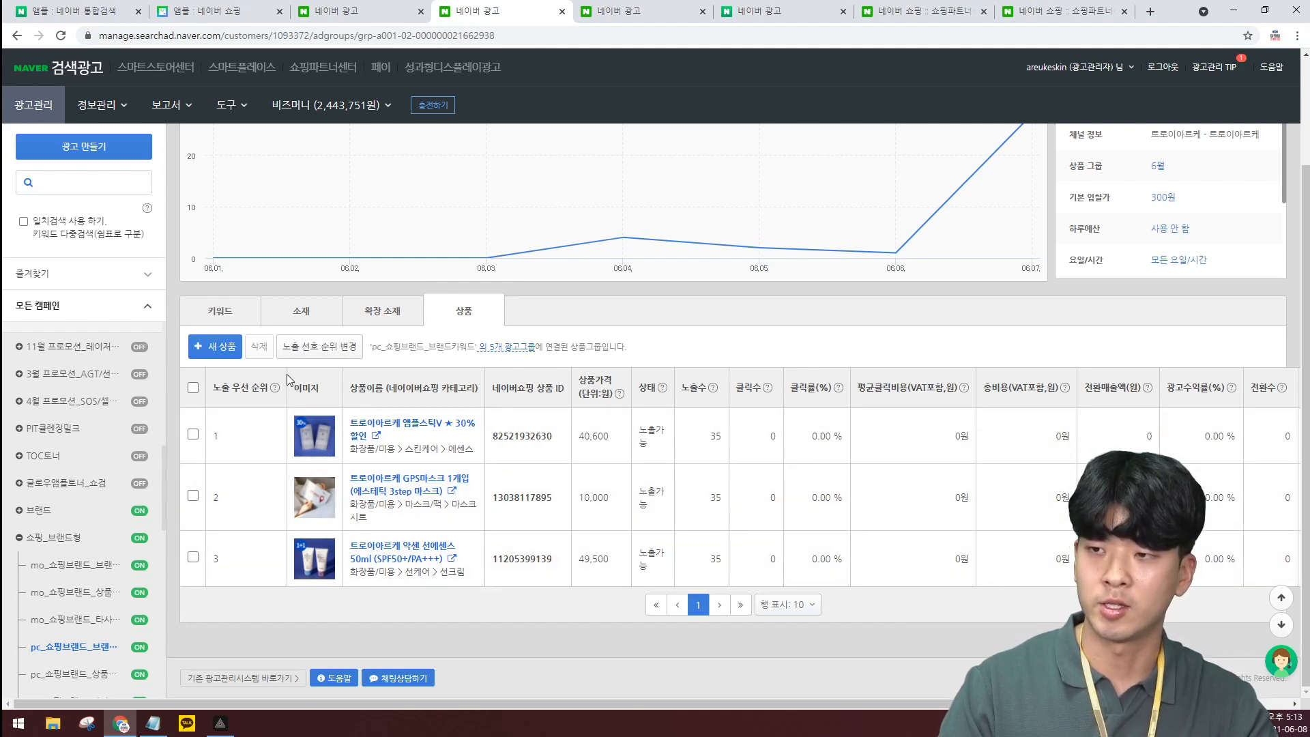
left_click(314, 320)
left_click(215, 365)
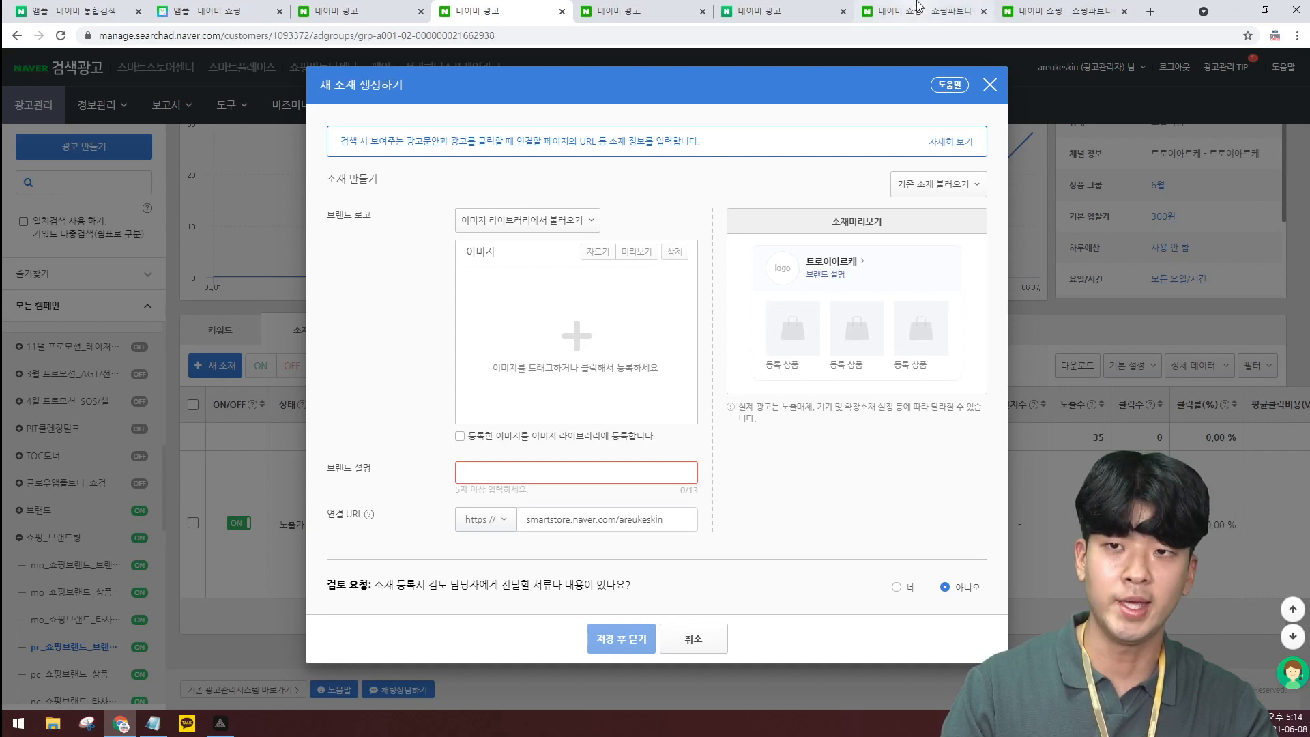
left_click(757, 11)
scroll(1023, 498, "up", 10)
scroll(1008, 476, "up", 12)
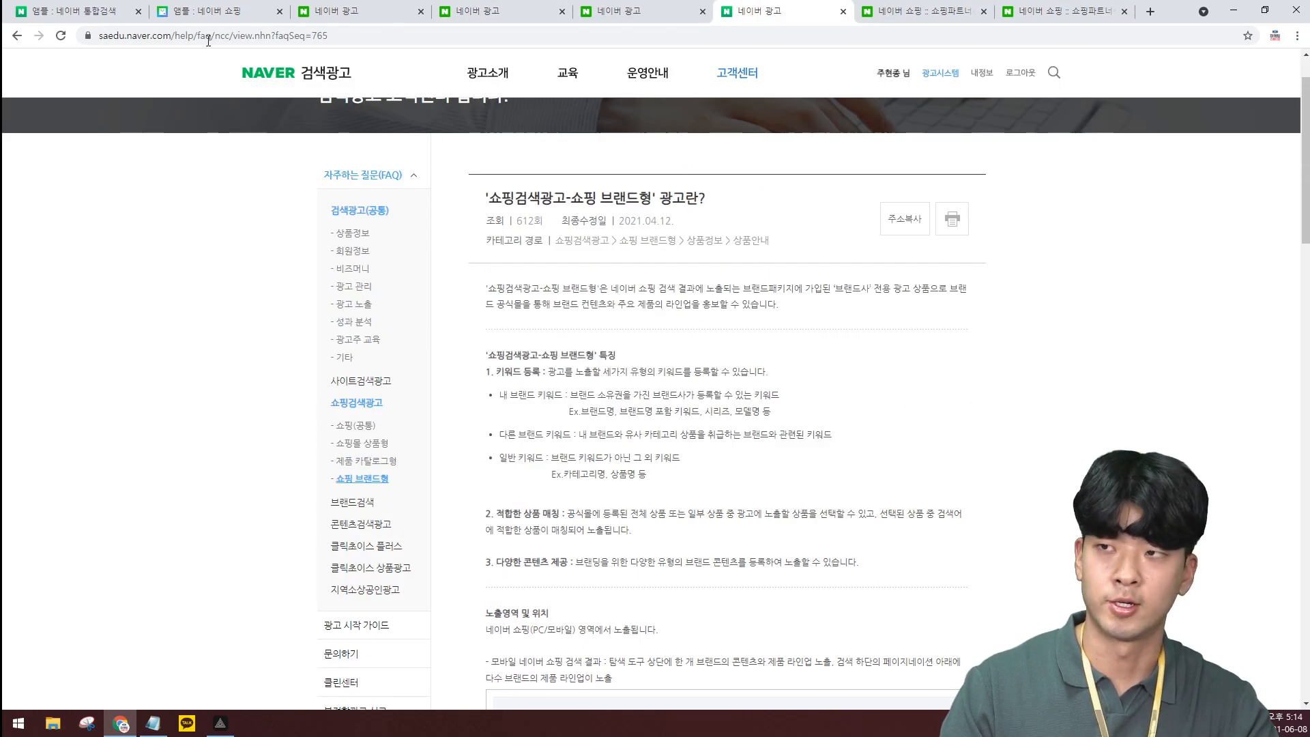
left_click(363, 10)
left_click(496, 12)
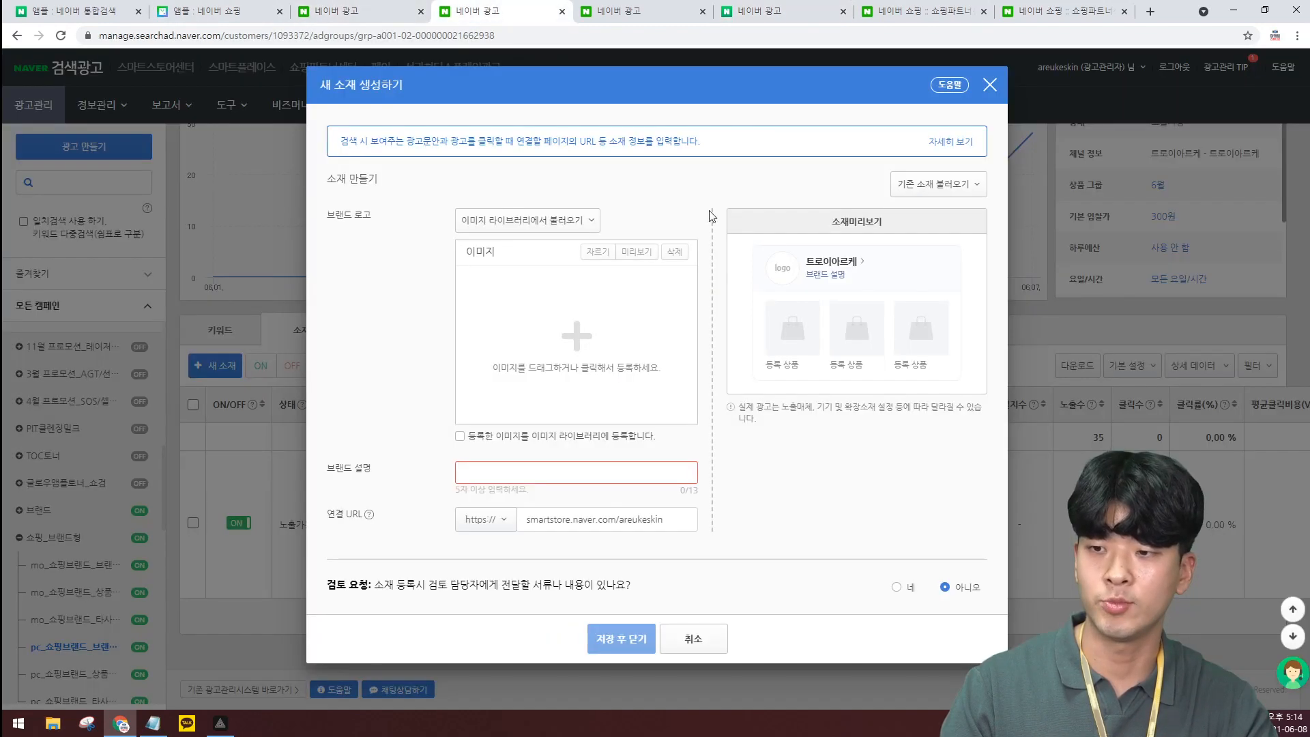
Check the brand logo file selection without choosing an image, enter 에스테틱 화 as the 브랜드 설명, and discard the new creative
left_click(577, 336)
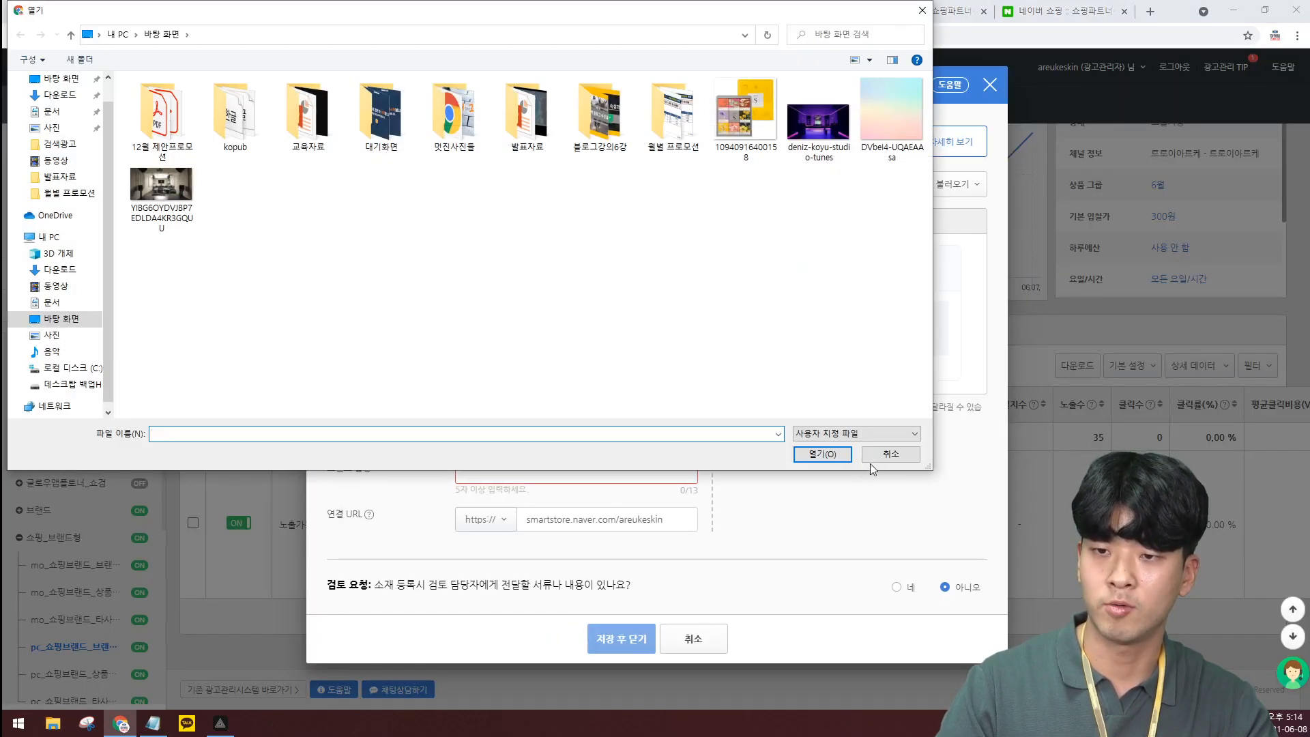
left_click(890, 454)
left_click(532, 473)
type("에스테틱 화")
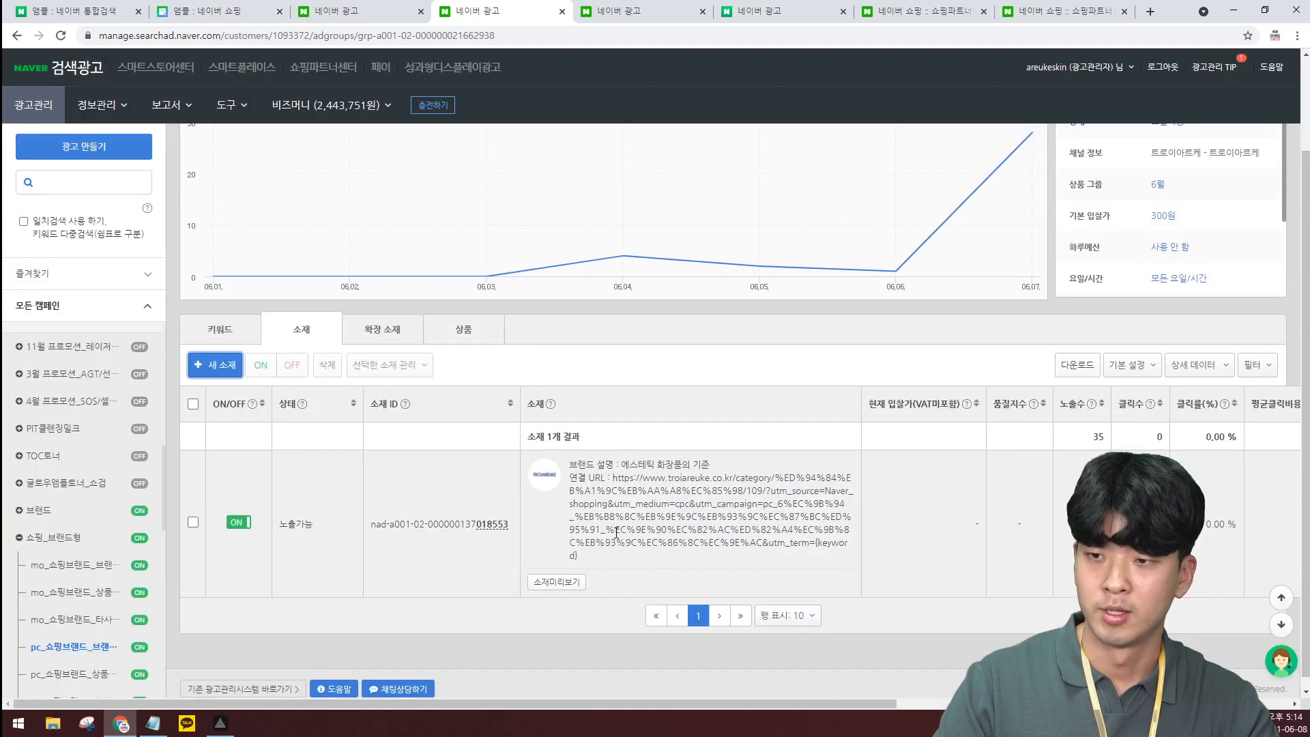
scroll(616, 533, "down", 1)
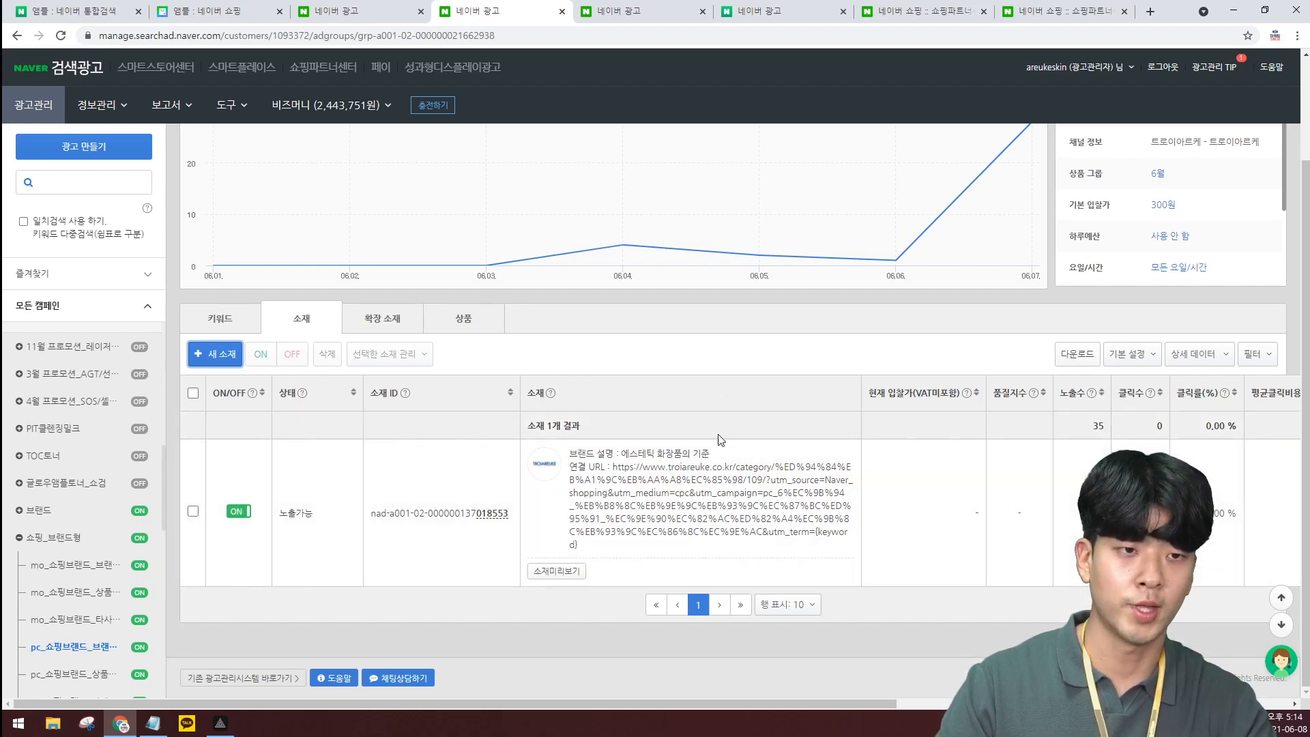
Start a 쇼핑 브랜드 라이브 extension creative with 네이버쇼핑 브랜드 as the business channel, and leave it without saving
left_click(408, 319)
left_click(261, 355)
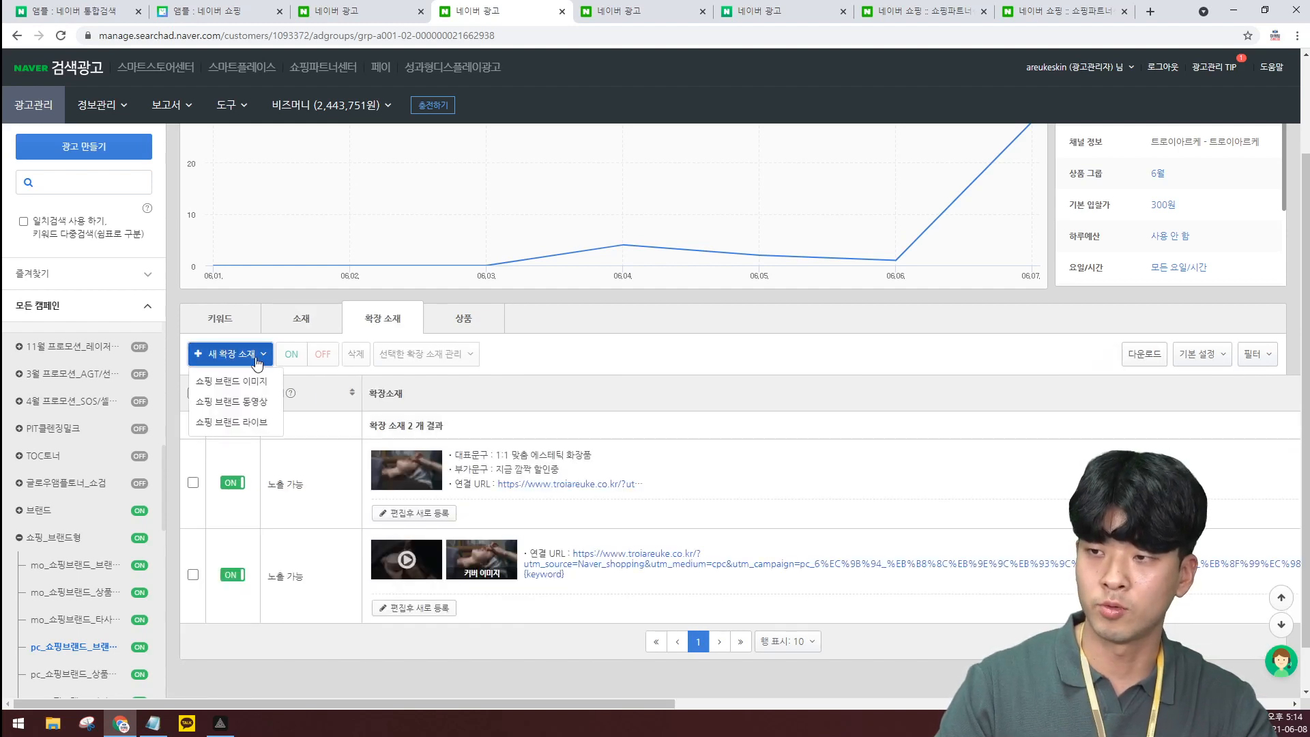
left_click(268, 423)
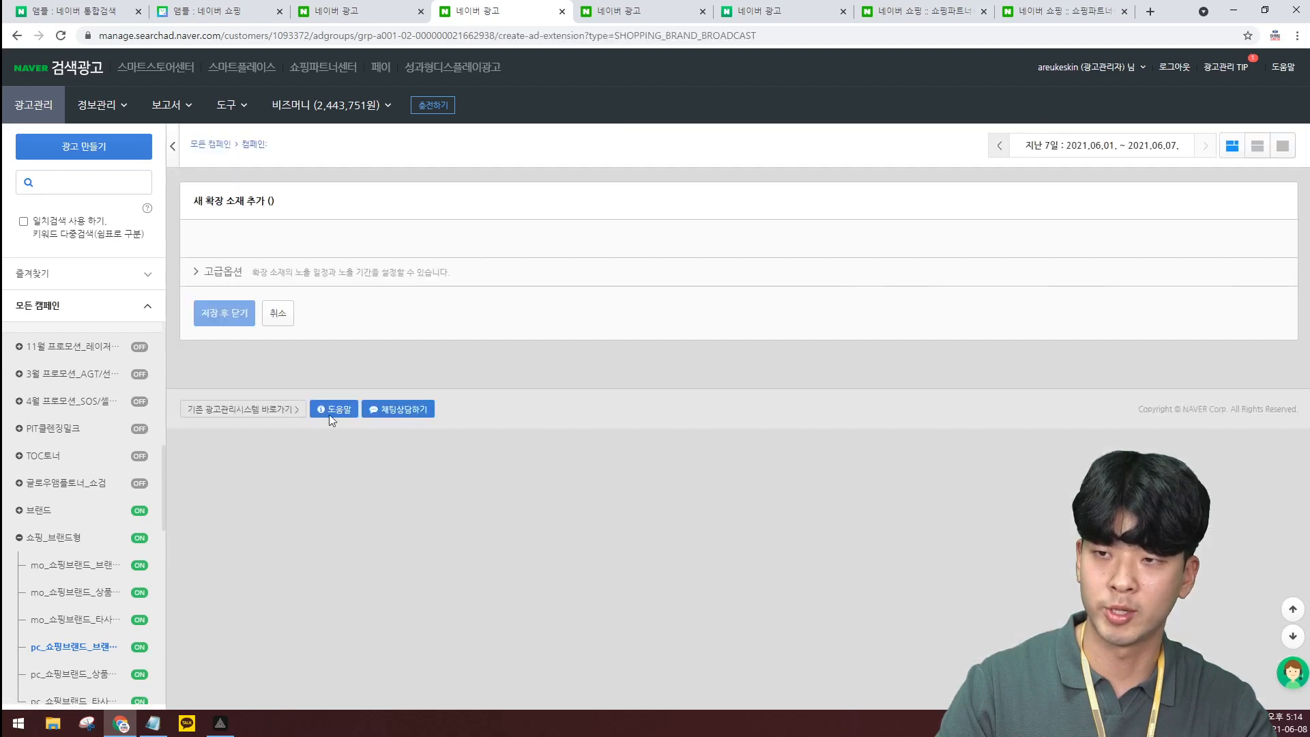
left_click(512, 271)
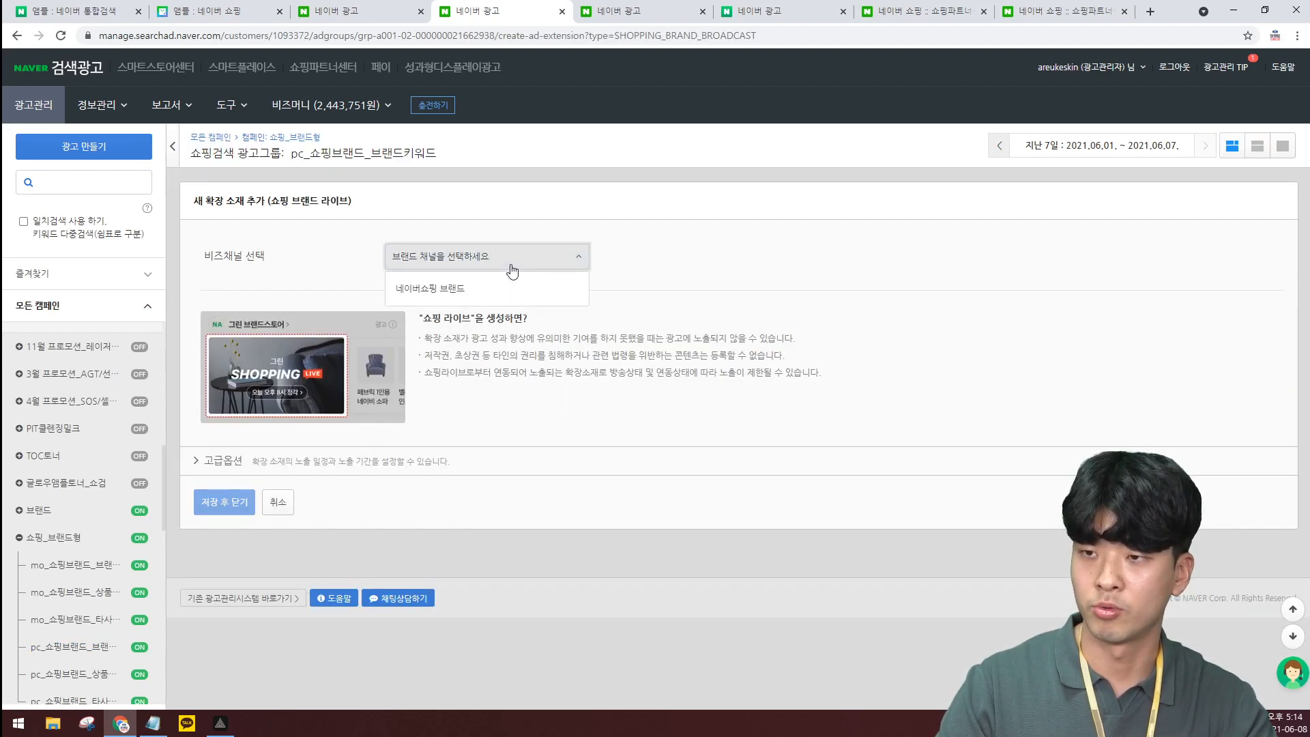
left_click(505, 298)
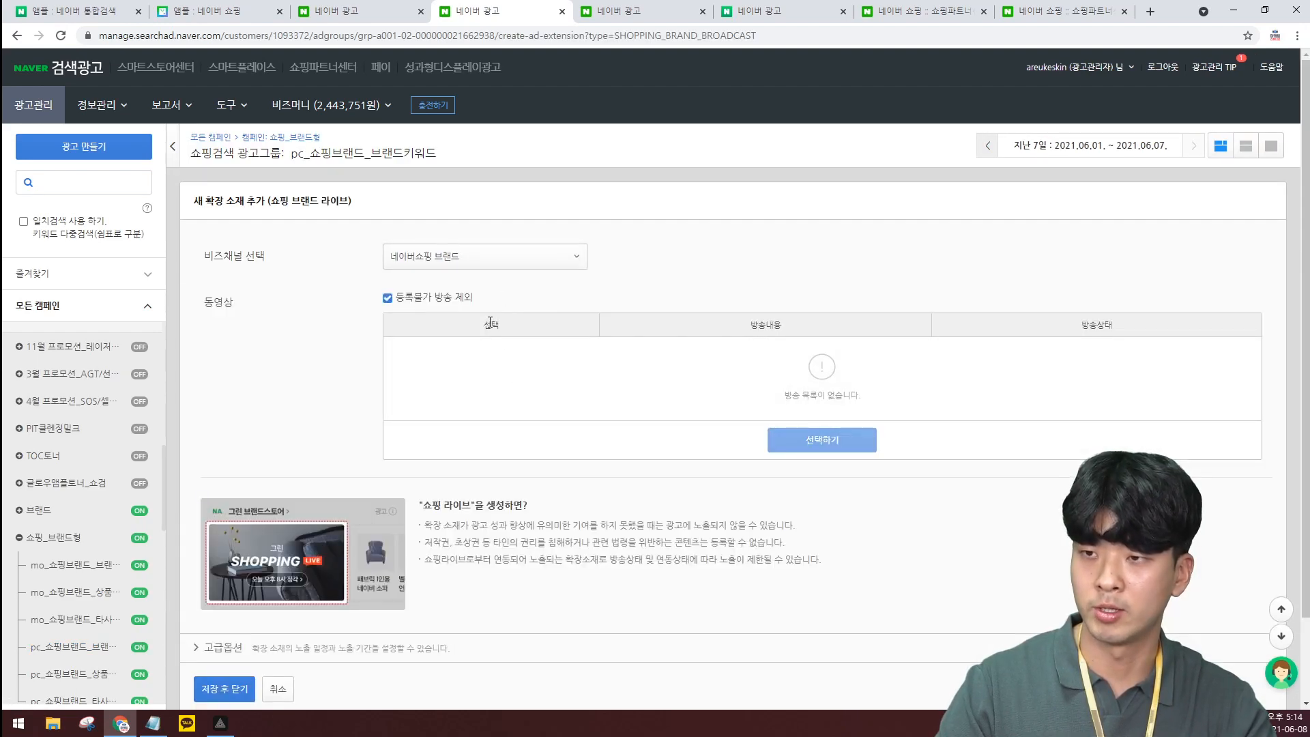
scroll(407, 504, "down", 3)
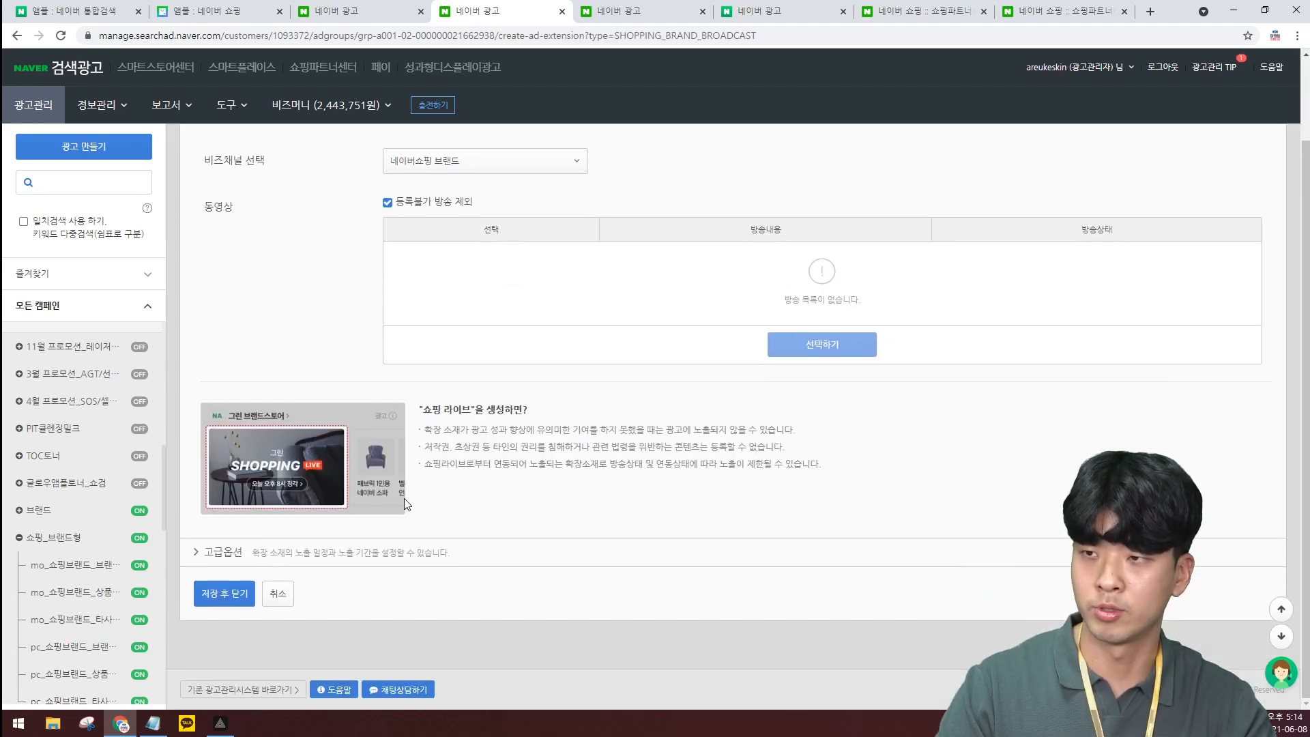
left_click(280, 594)
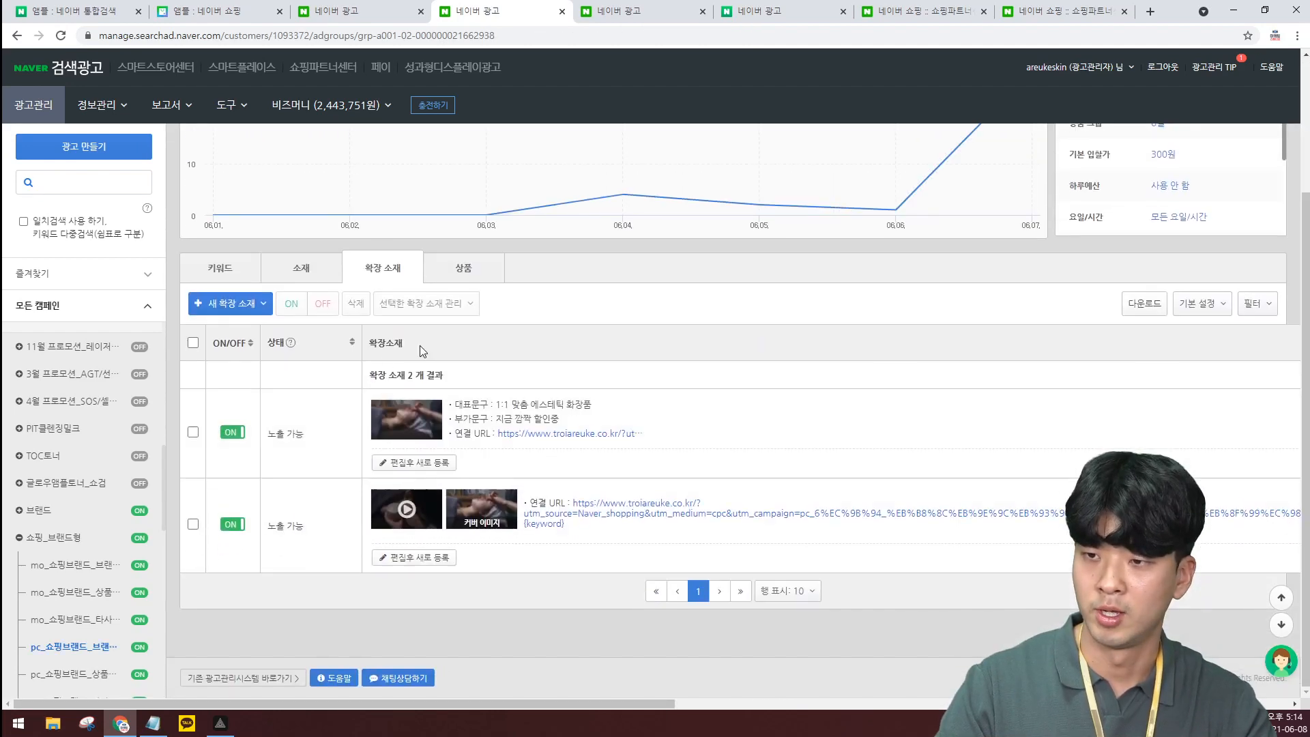
Start a 쇼핑 브랜드 동영상 extension creative and inspect its cover image registration without adding an image
left_click(259, 303)
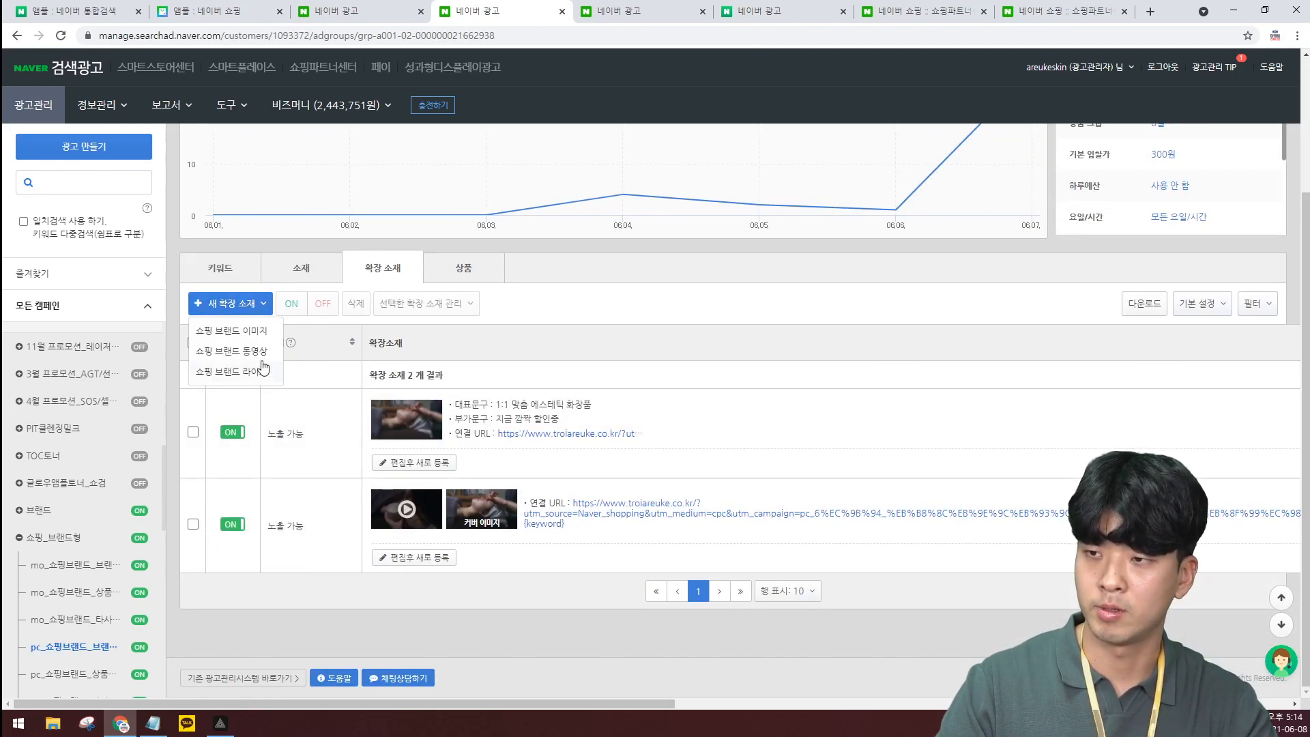
left_click(257, 350)
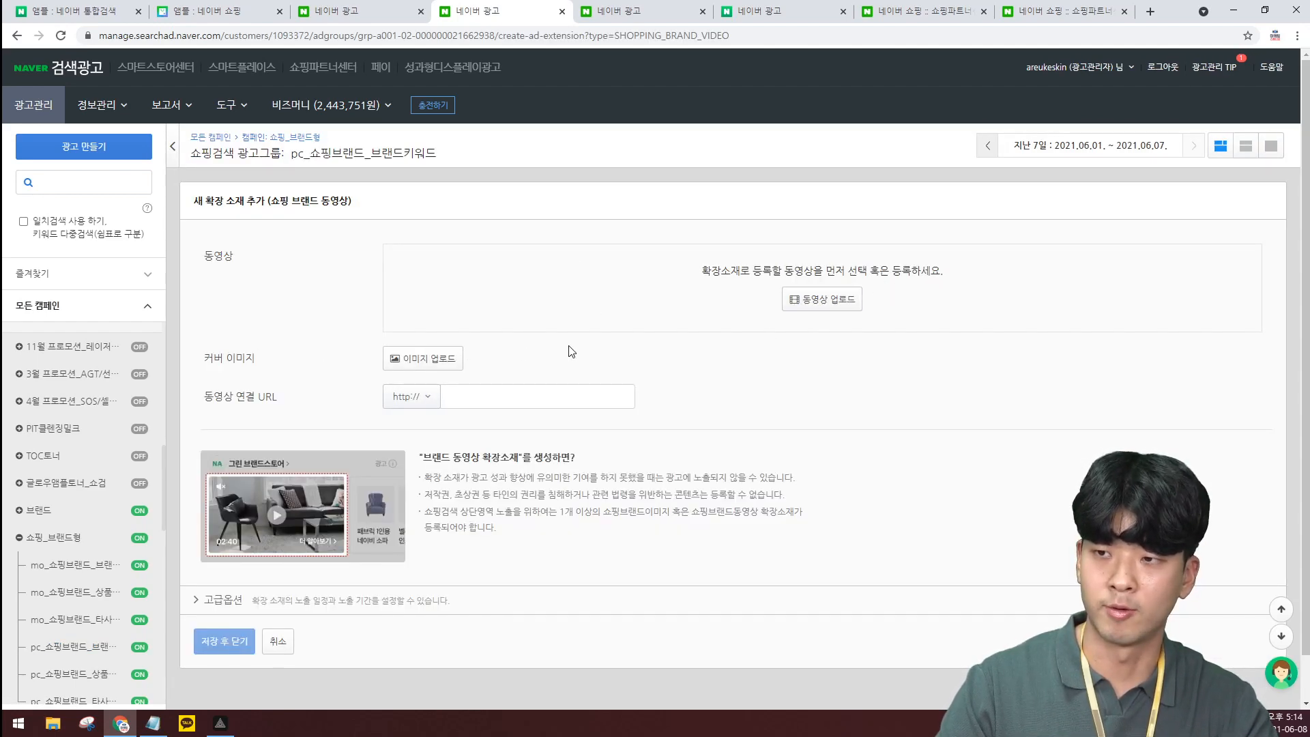
left_click(437, 359)
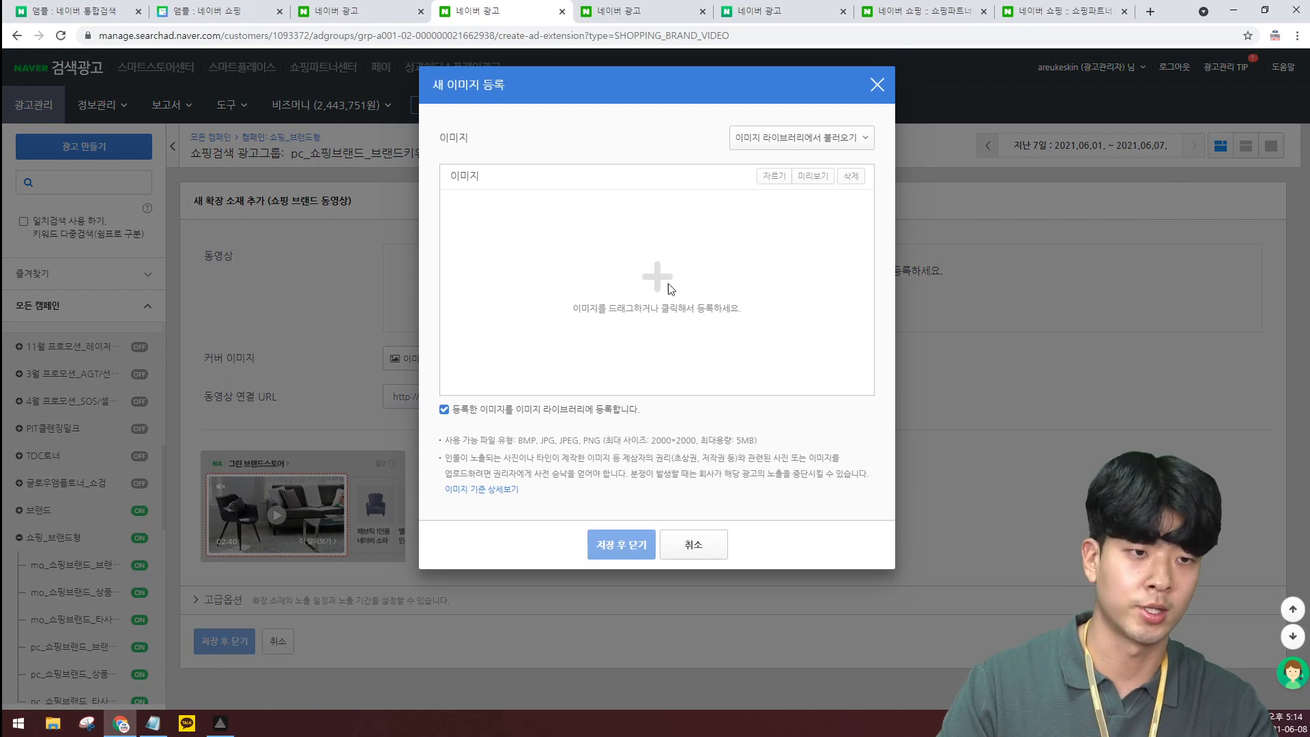
left_click(680, 541)
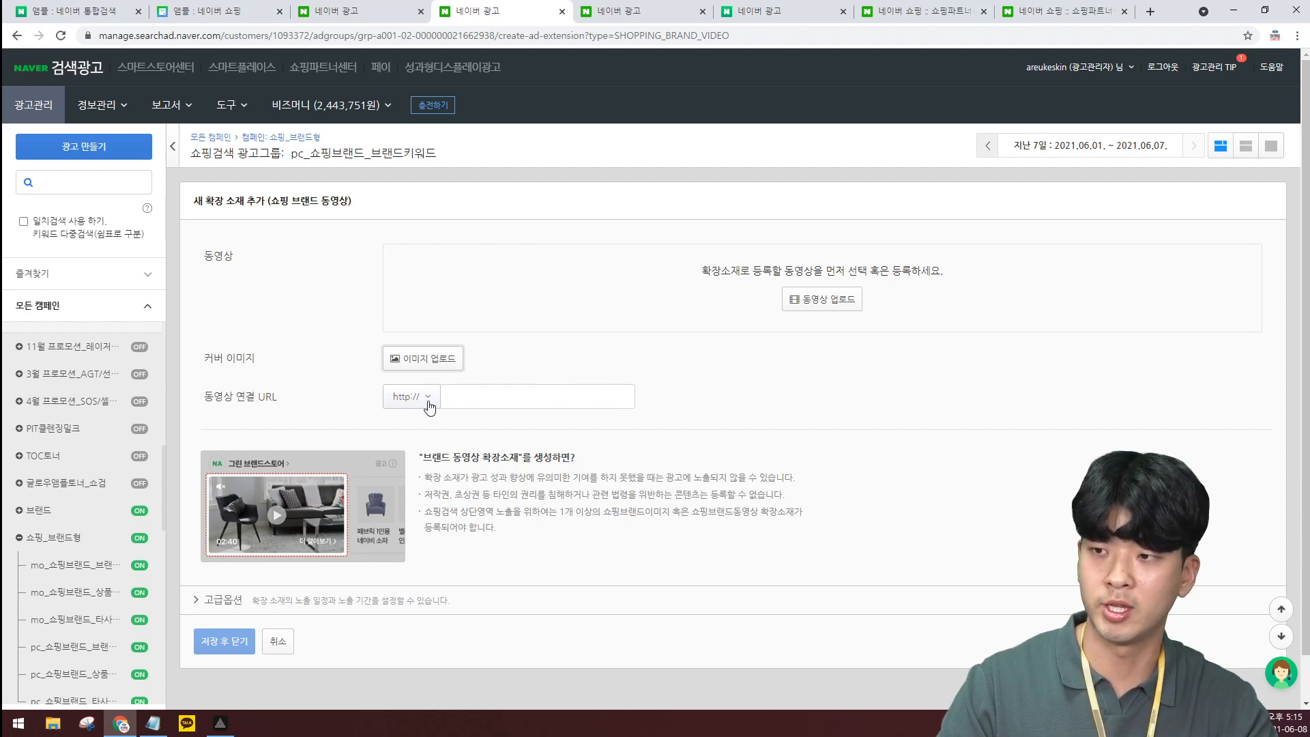
Give the video extension creative a custom day and time schedule plus a start and end date, and cancel without saving
scroll(511, 482, "down", 1)
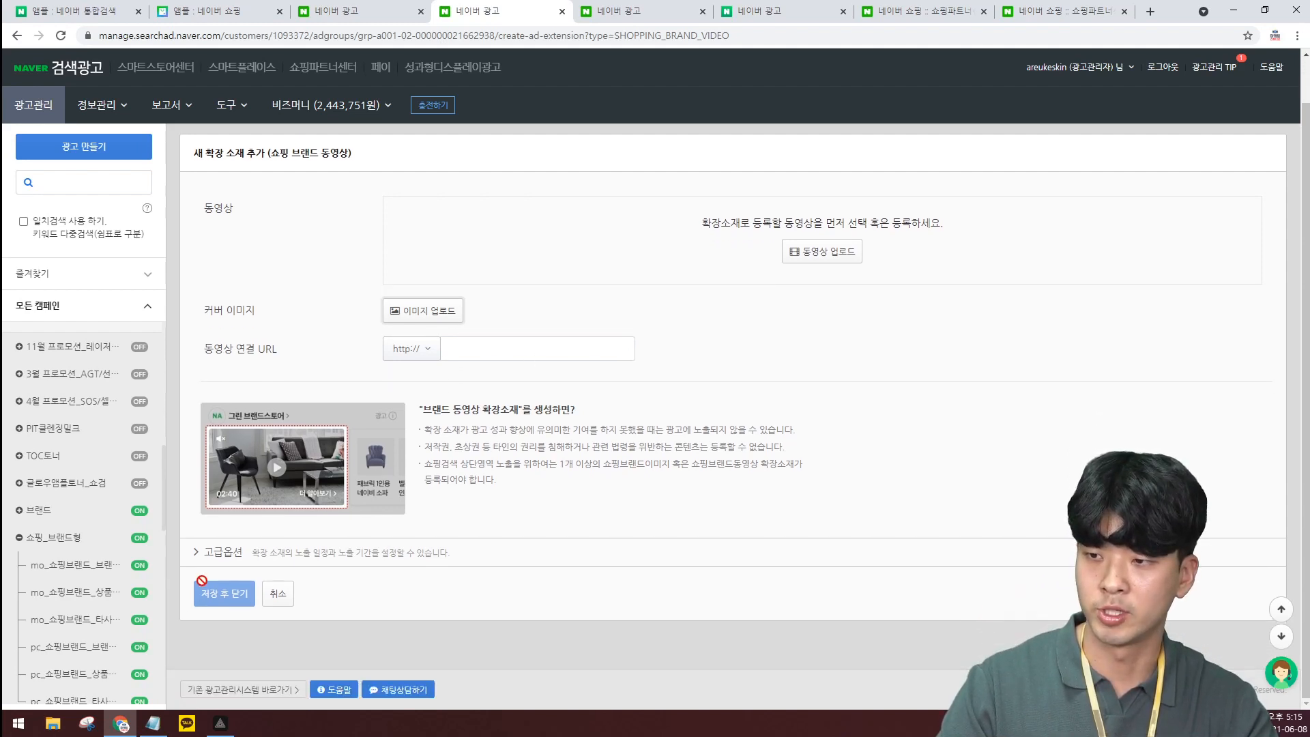
left_click(220, 552)
scroll(389, 421, "down", 3)
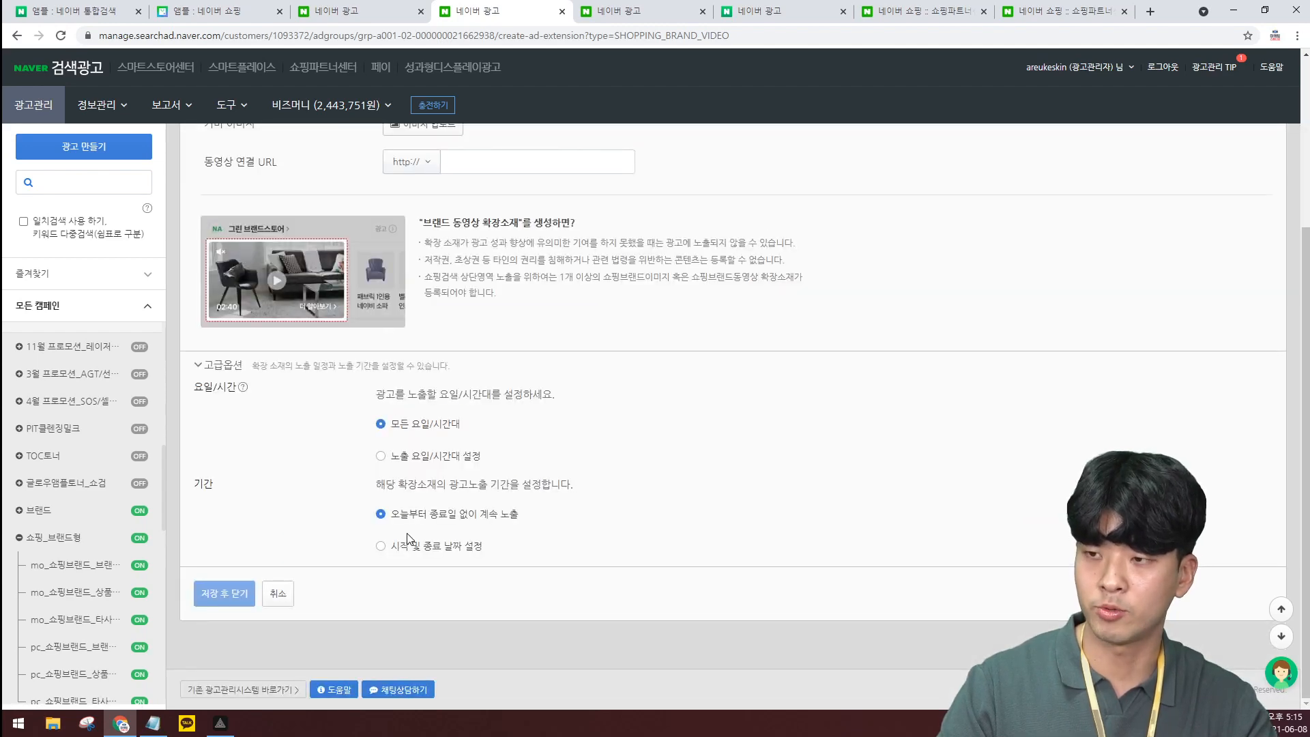
left_click(421, 457)
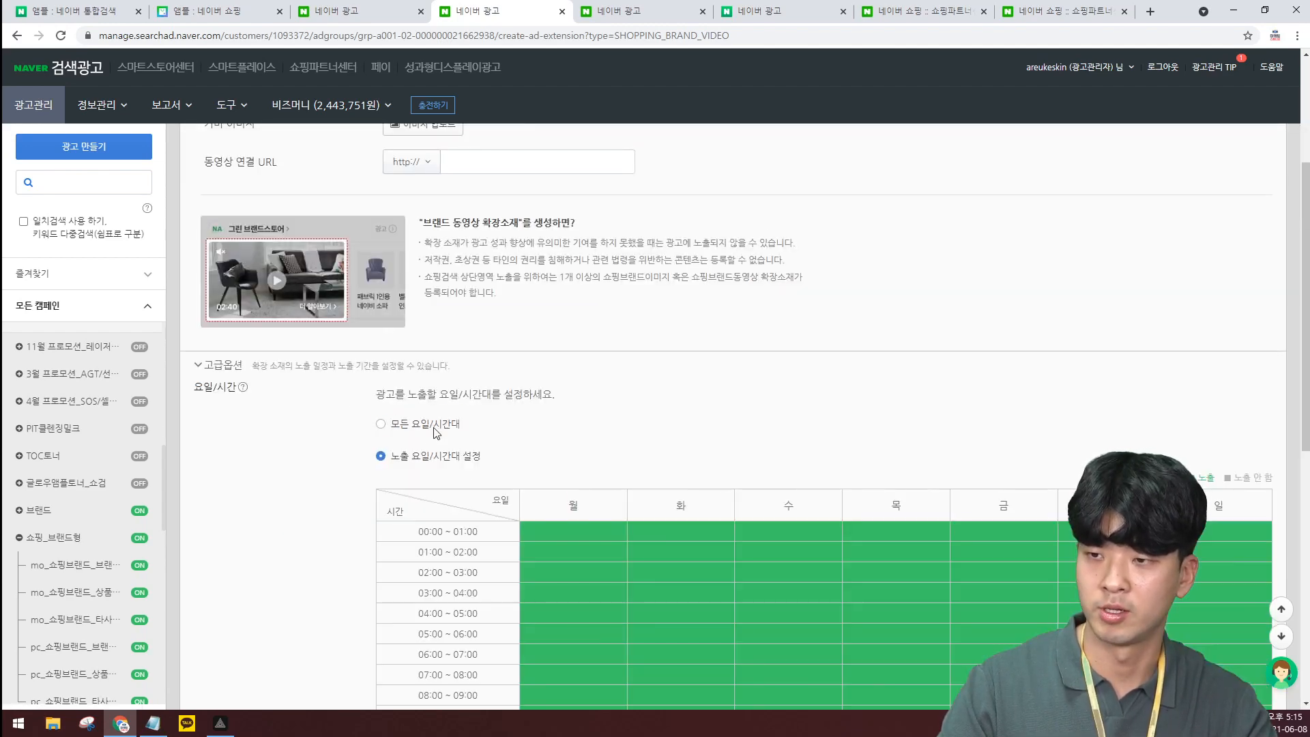
scroll(437, 409, "down", 7)
left_click(401, 547)
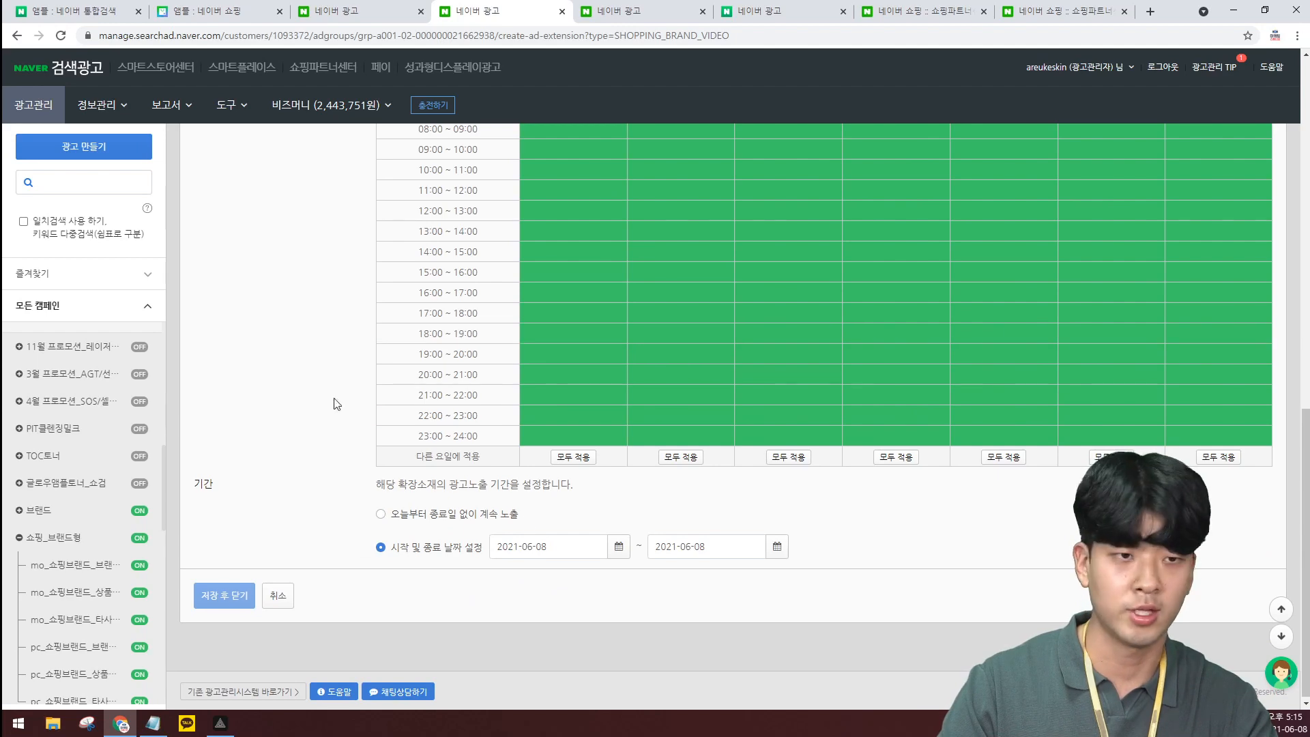
left_click(272, 599)
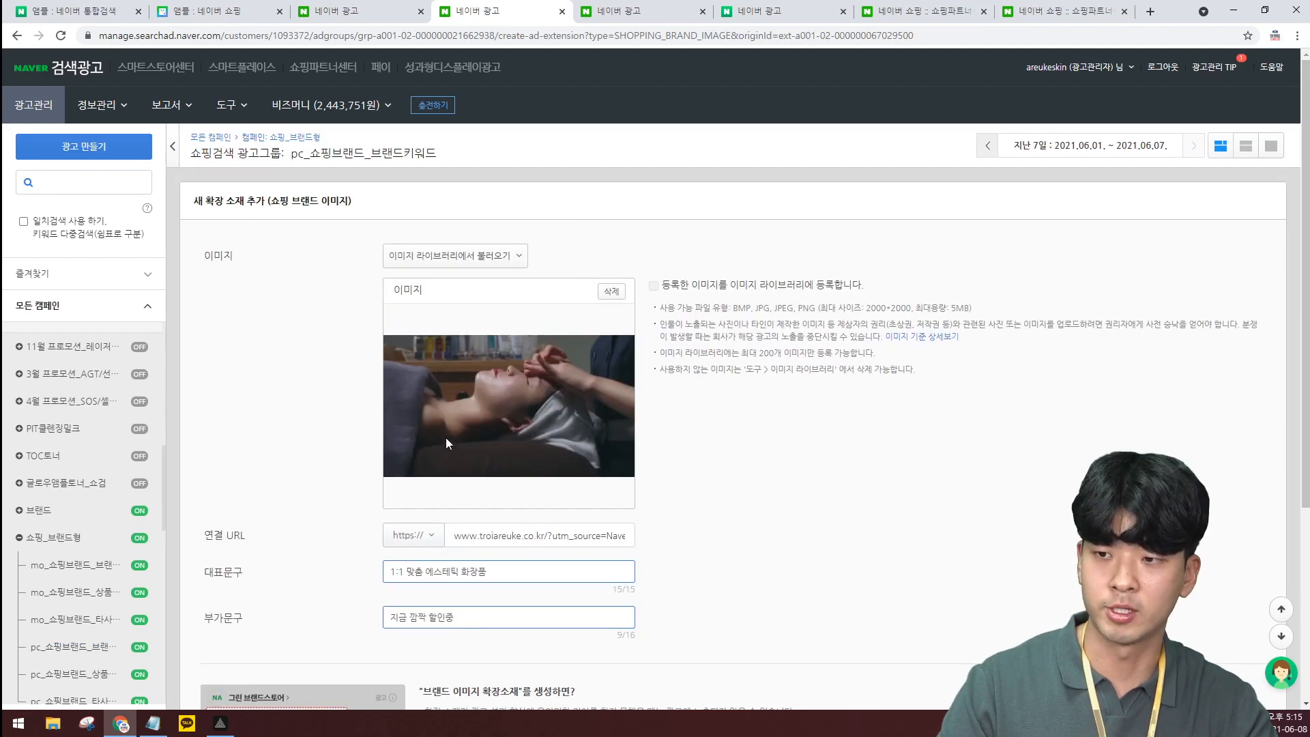
Examine the image, link URL, 대표문구 and 부가문구 of the 쇼핑 브랜드 이미지 extension creative, and leave without saving
scroll(456, 439, "down", 2)
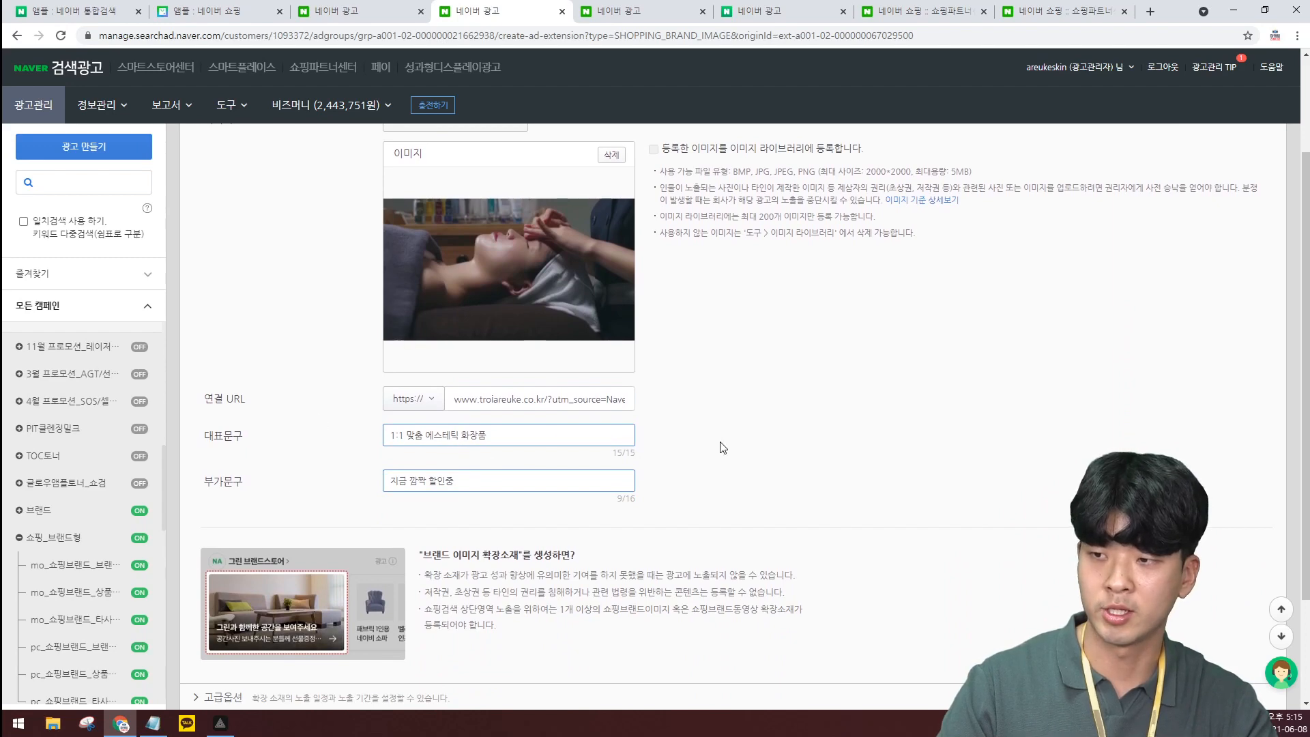
scroll(737, 453, "up", 1)
scroll(740, 450, "down", 3)
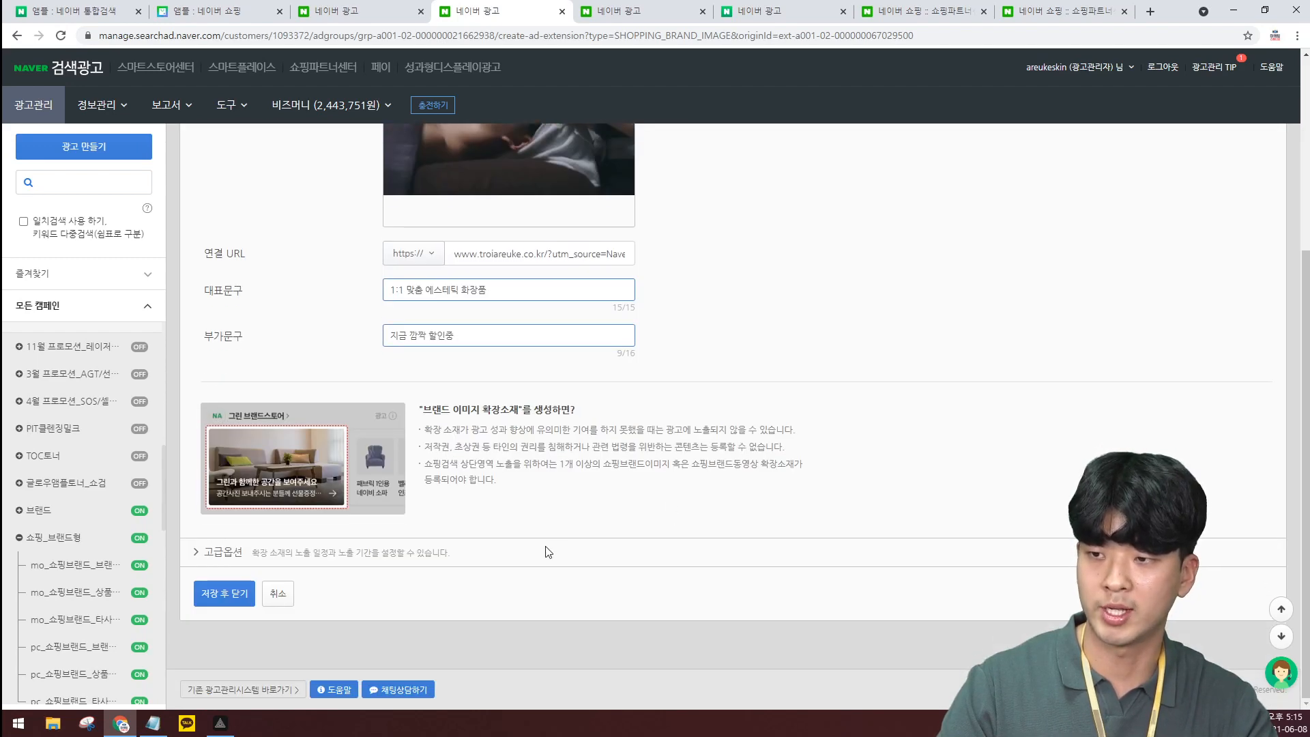
left_click(278, 593)
Open new keyword creation for the ad group, examine the three keyword types and their descriptions, and cancel without adding keywords
scroll(261, 291, "down", 4)
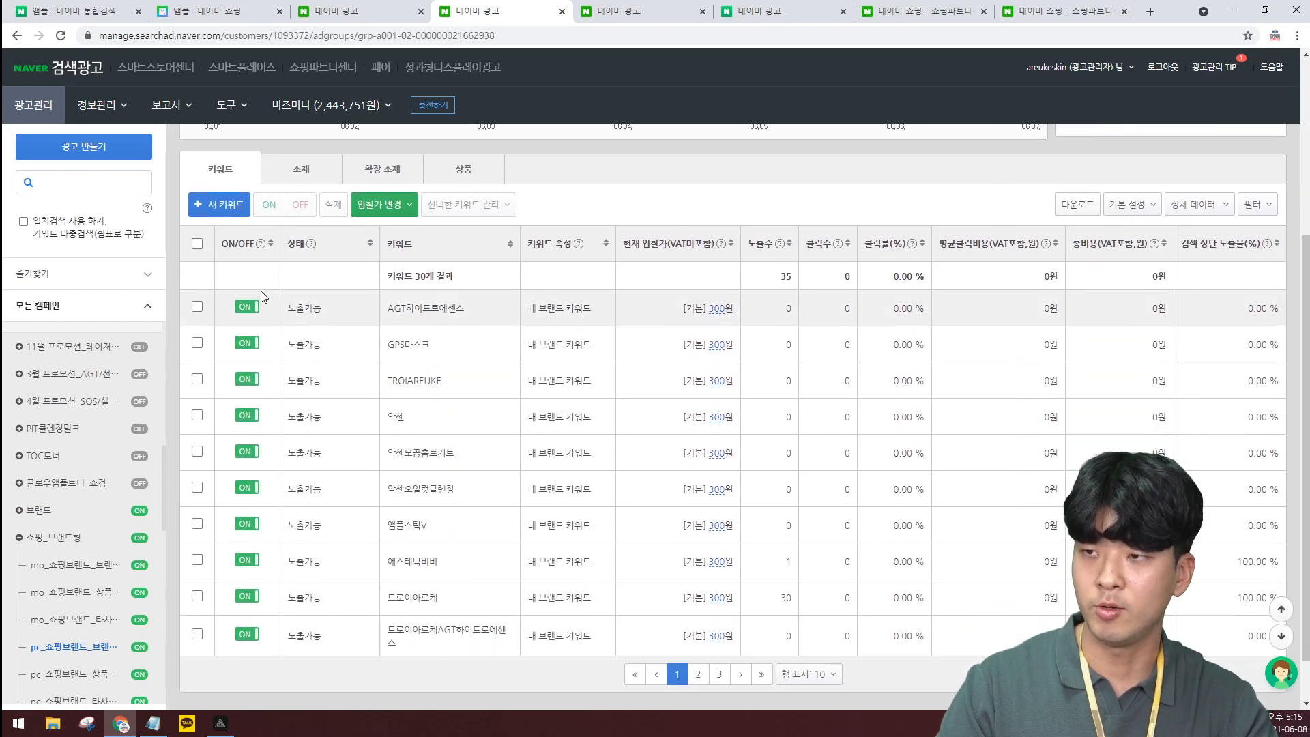
left_click(216, 204)
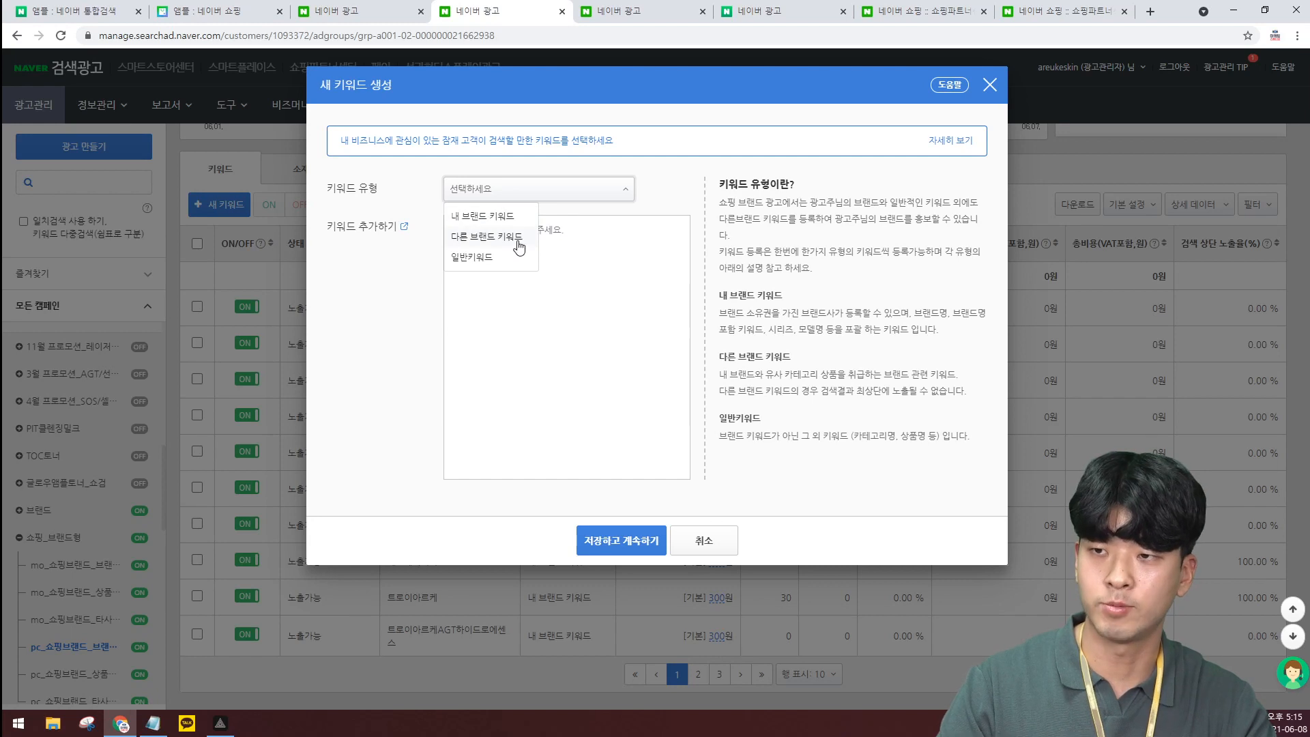
left_click_drag(735, 219, 948, 392)
left_click(914, 411)
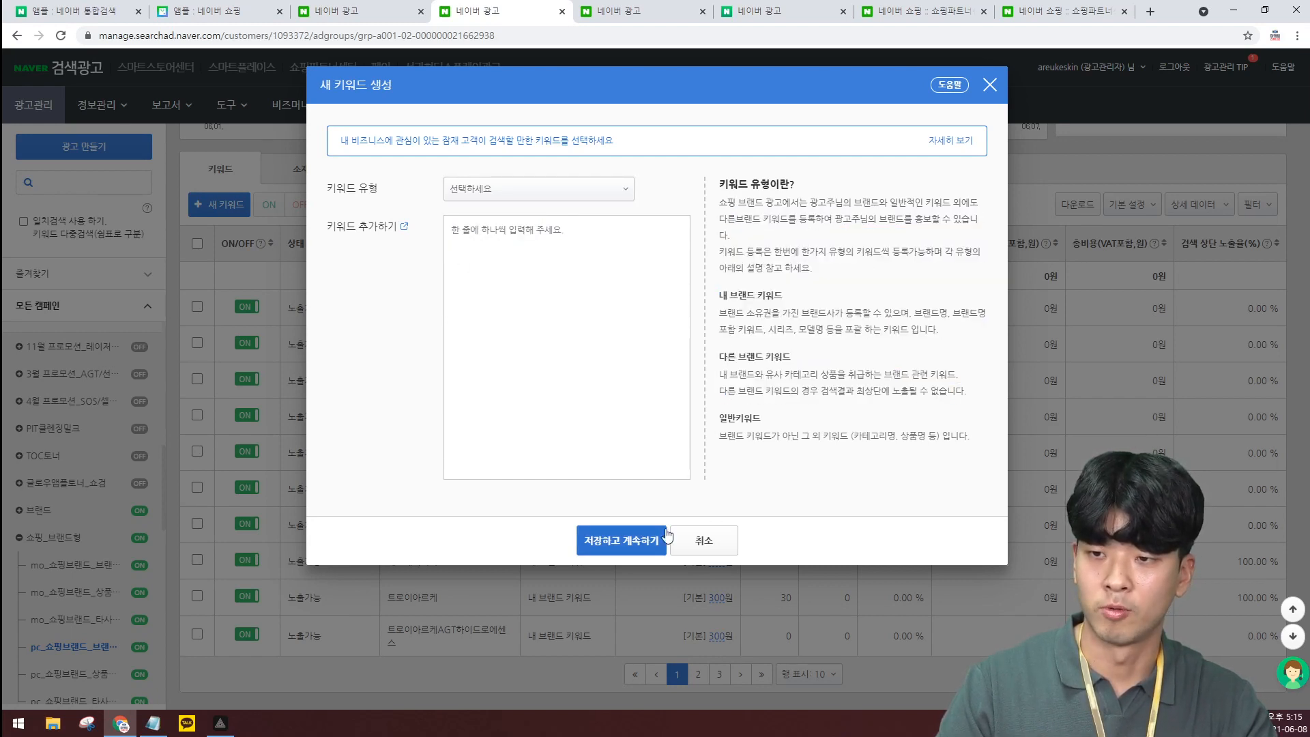
left_click(634, 419)
left_click_drag(789, 304, 730, 298)
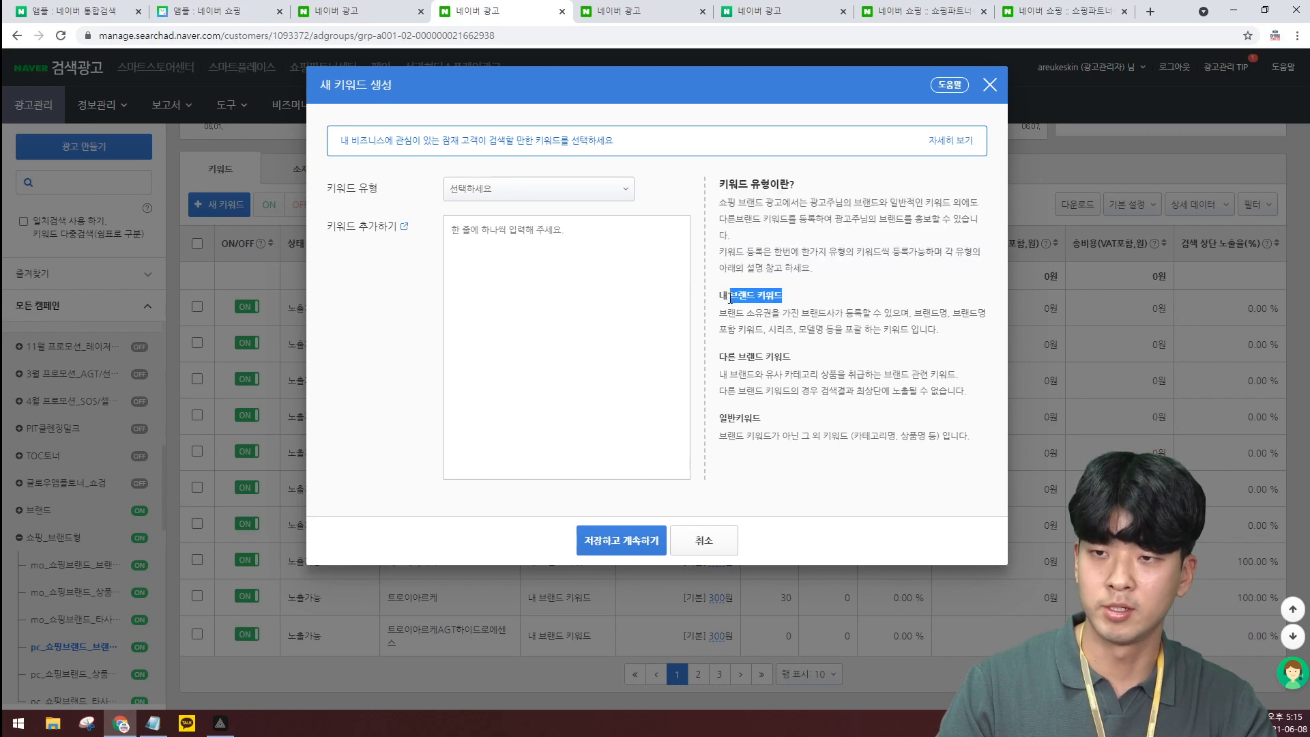
left_click(522, 275)
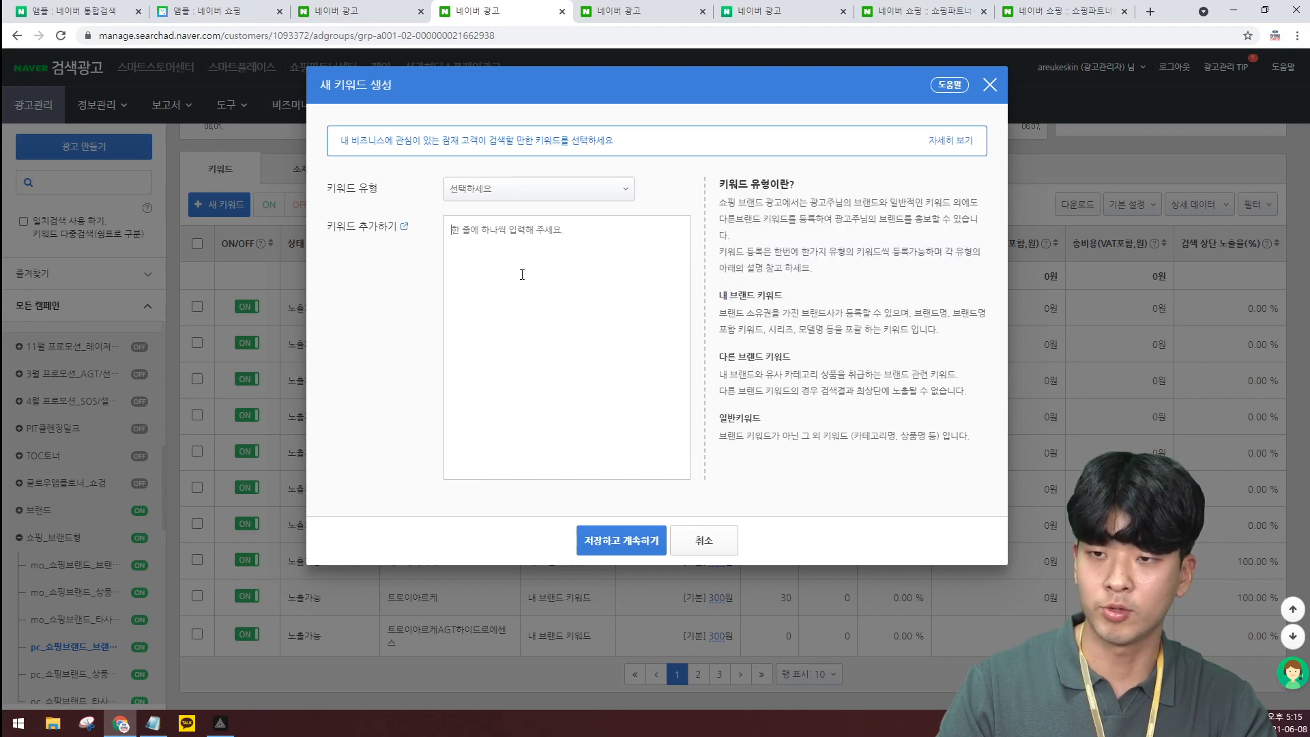
left_click(703, 540)
Increase the number of rows shown per page in the ad group's keyword list
scroll(906, 654, "down", 4)
left_click(807, 616)
left_click(807, 591)
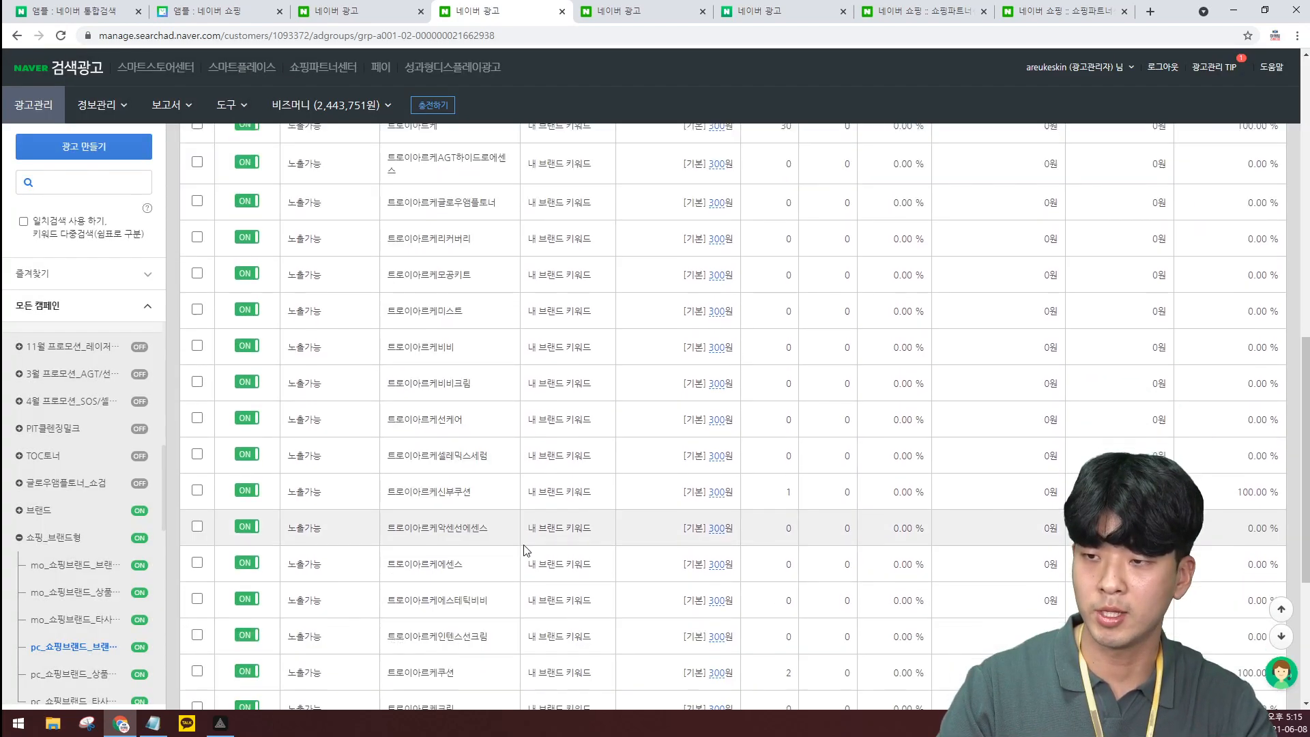
Open the pc_쇼핑브랜드_상품키워드 ad group and look through its registered general keywords
left_click(75, 674)
scroll(522, 395, "down", 8)
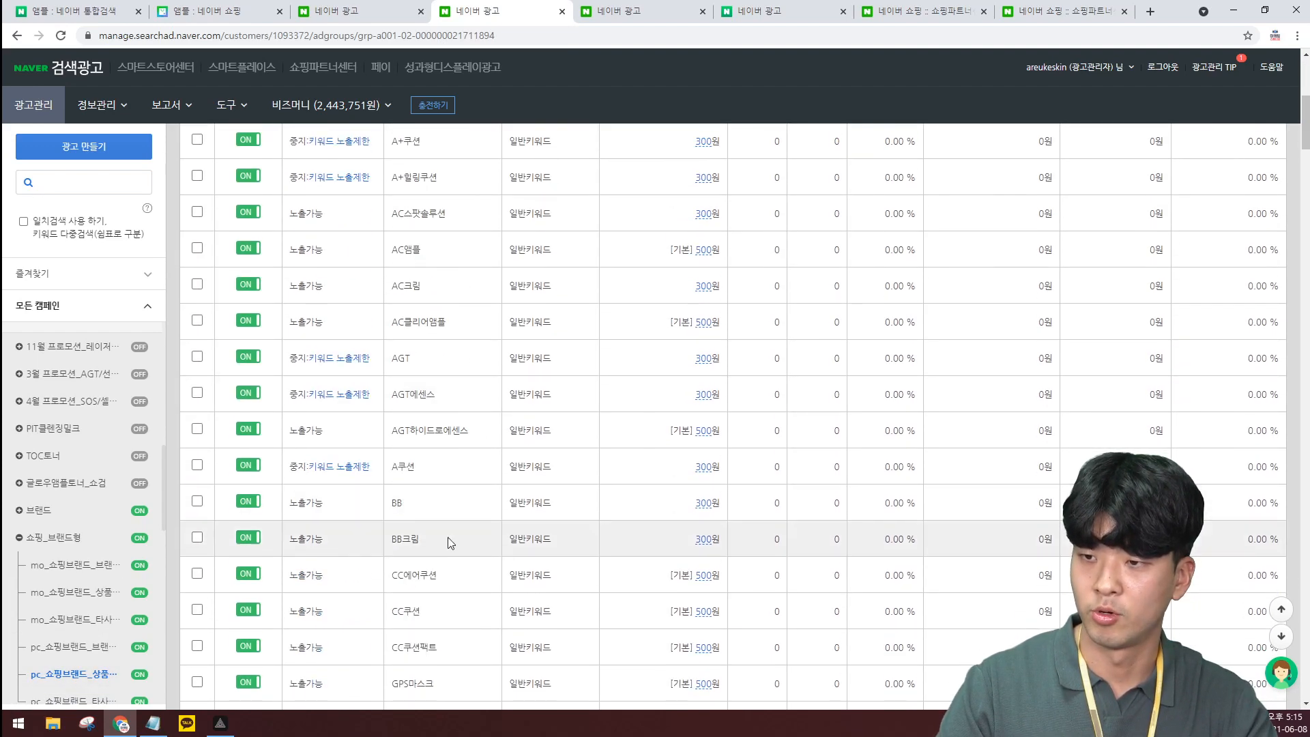
scroll(448, 538, "down", 2)
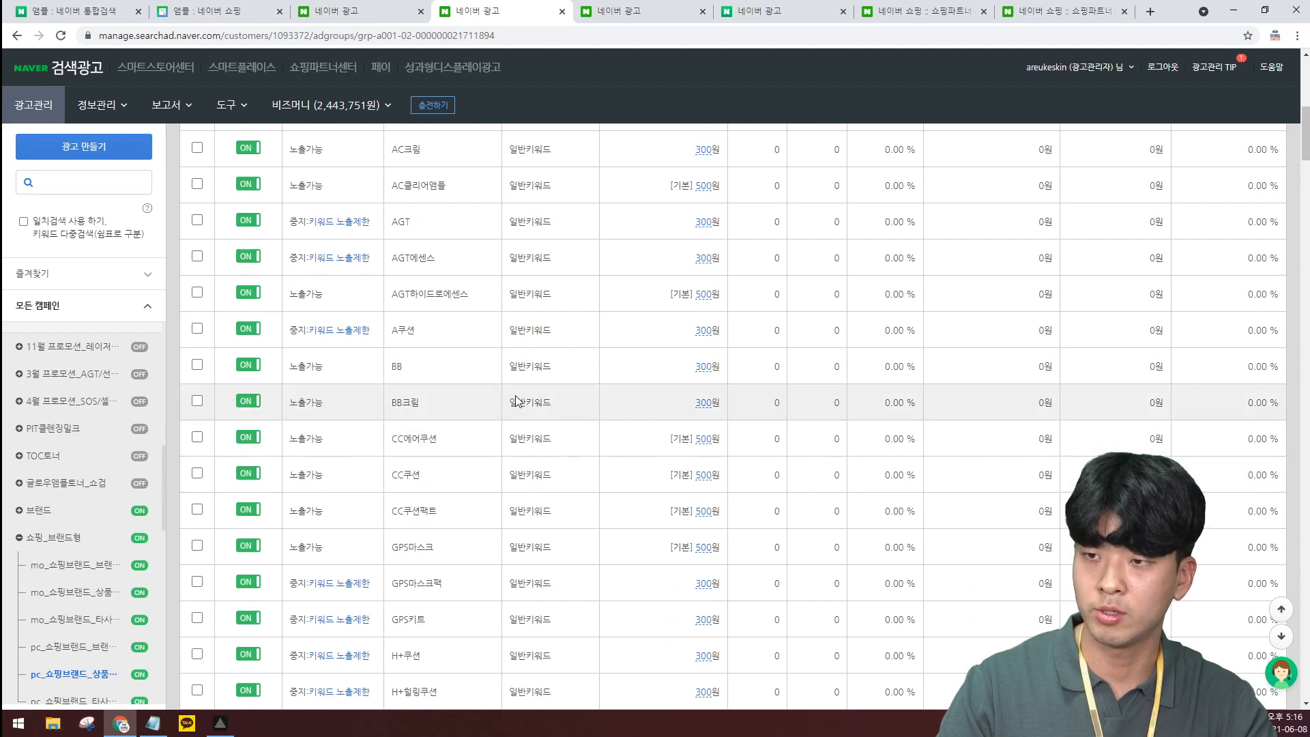
Look through the ad group's keywords and read the exposure restriction reason for 트로이아르케AC크림 without requesting a re-review
scroll(518, 462, "down", 10)
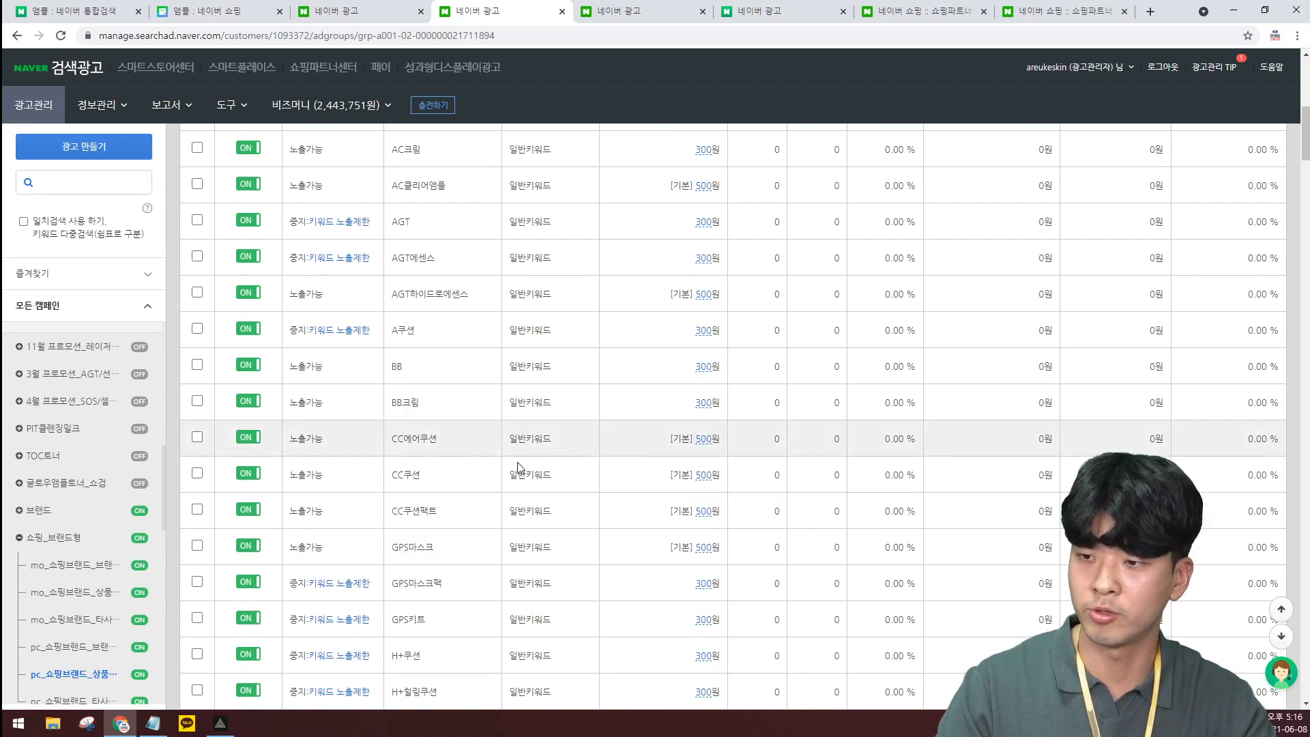
scroll(516, 462, "down", 15)
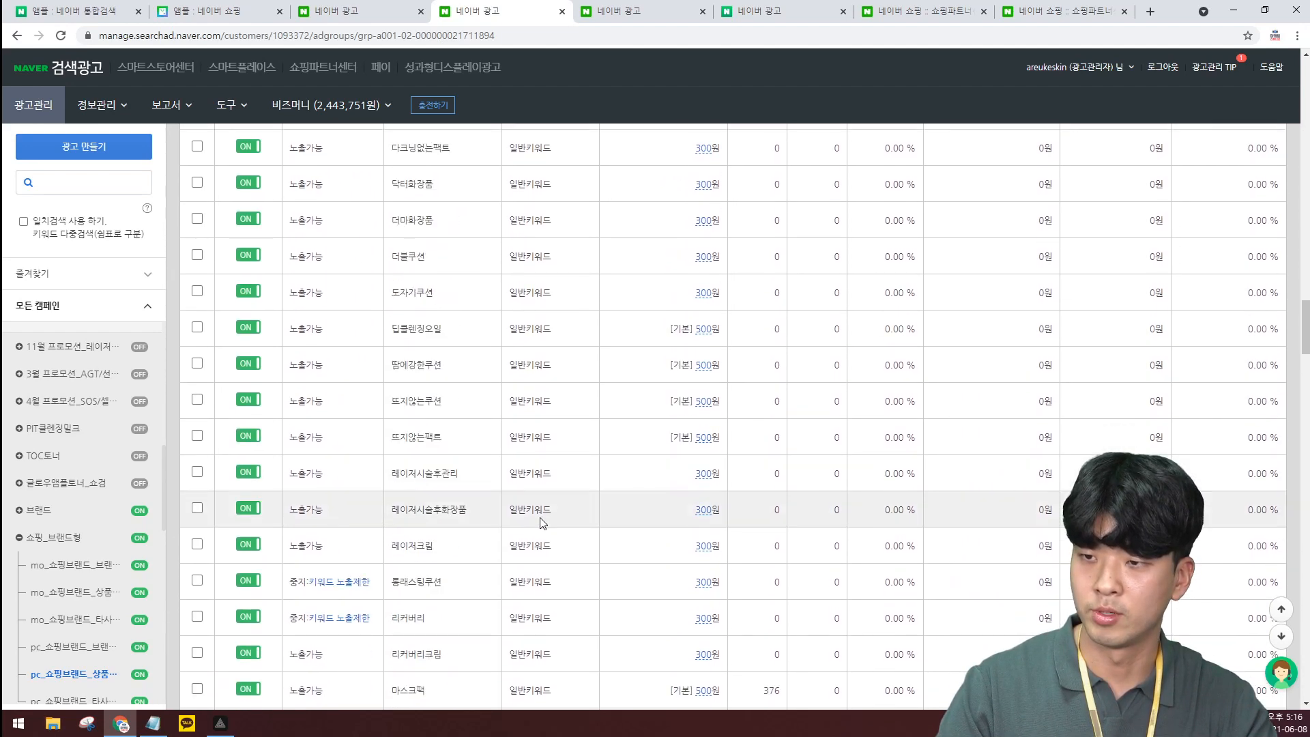
scroll(385, 423, "down", 6)
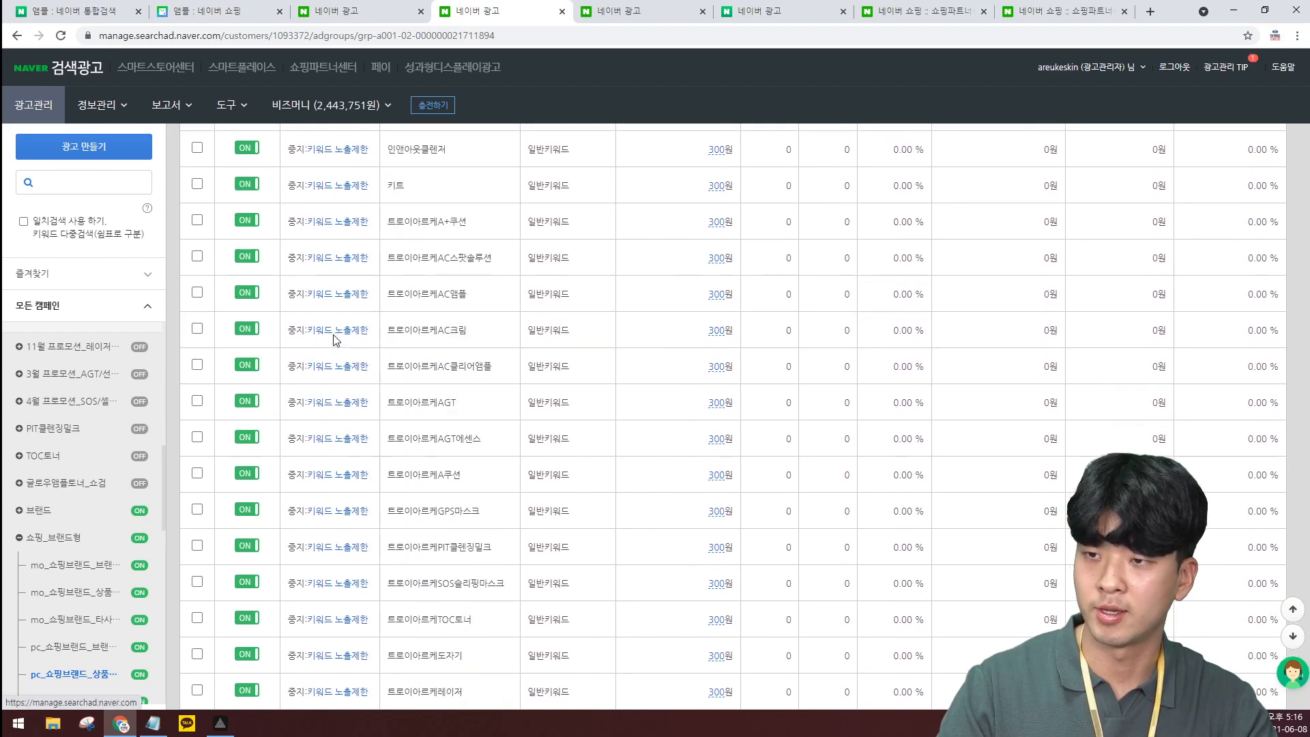
left_click(335, 331)
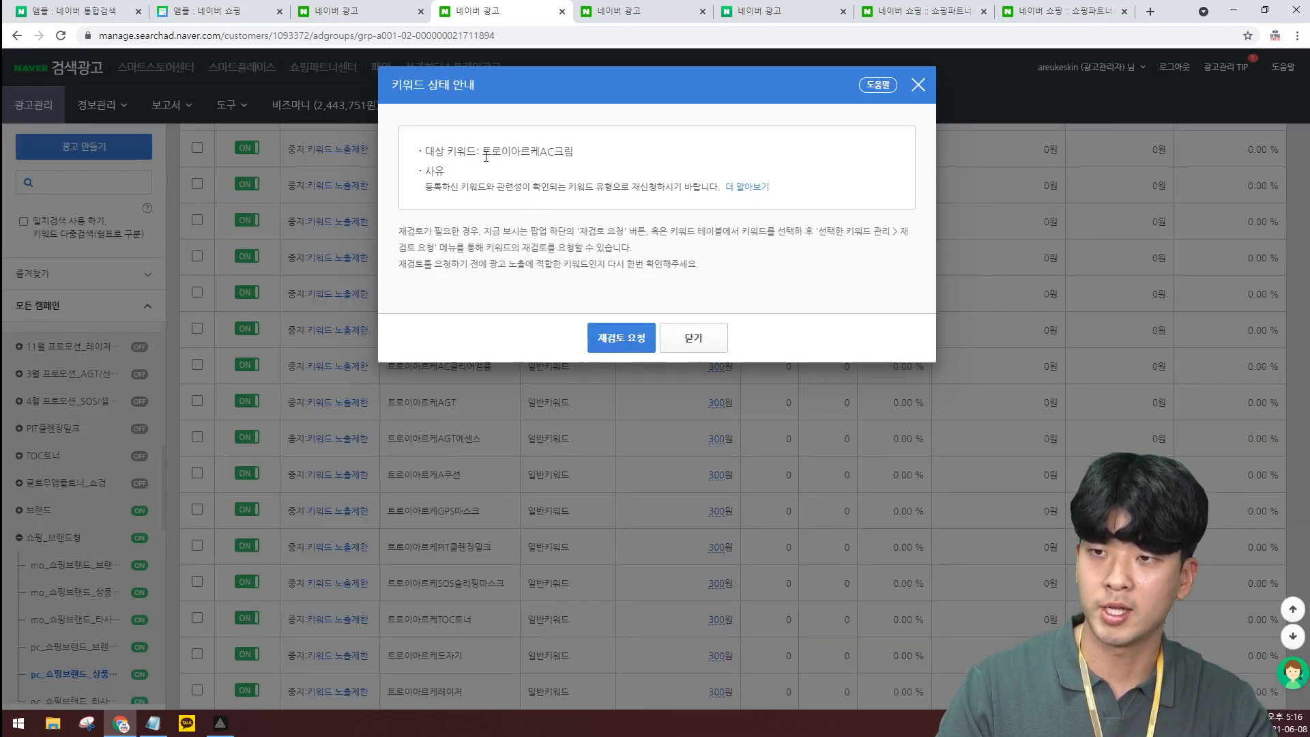
left_click_drag(486, 186, 635, 184)
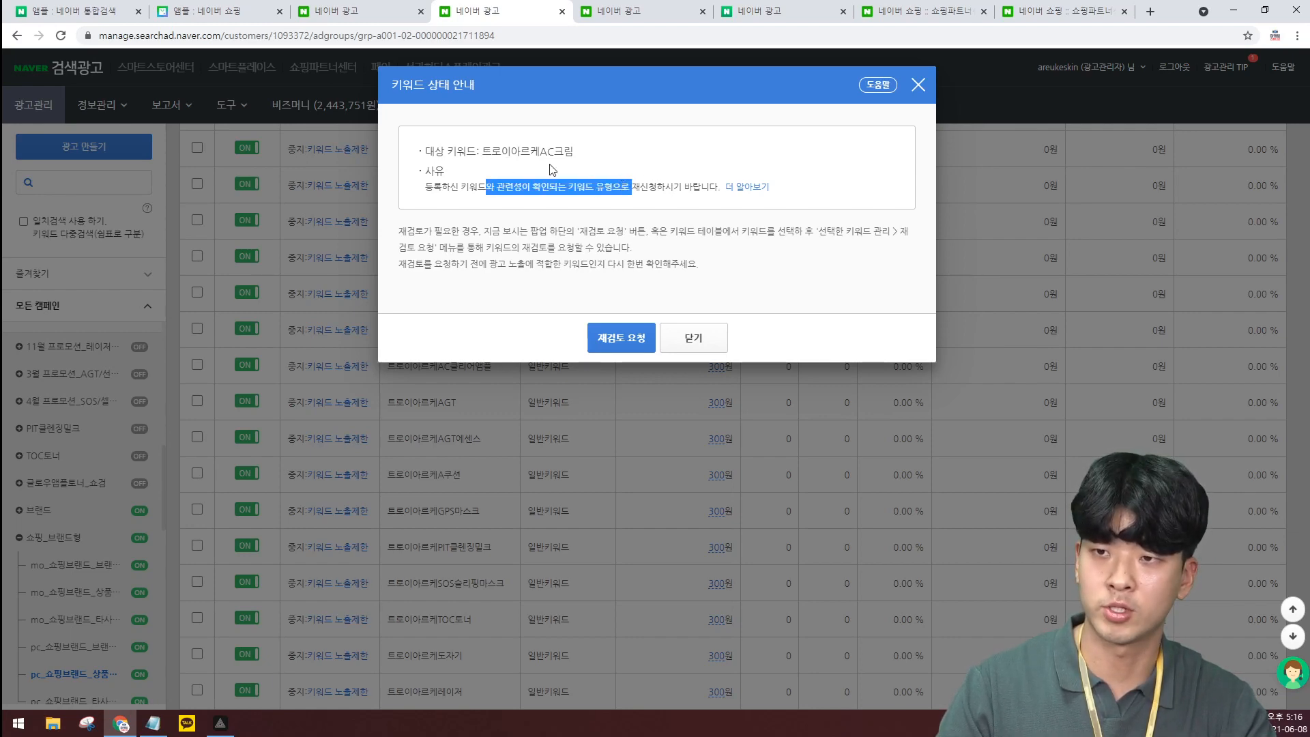
left_click(672, 346)
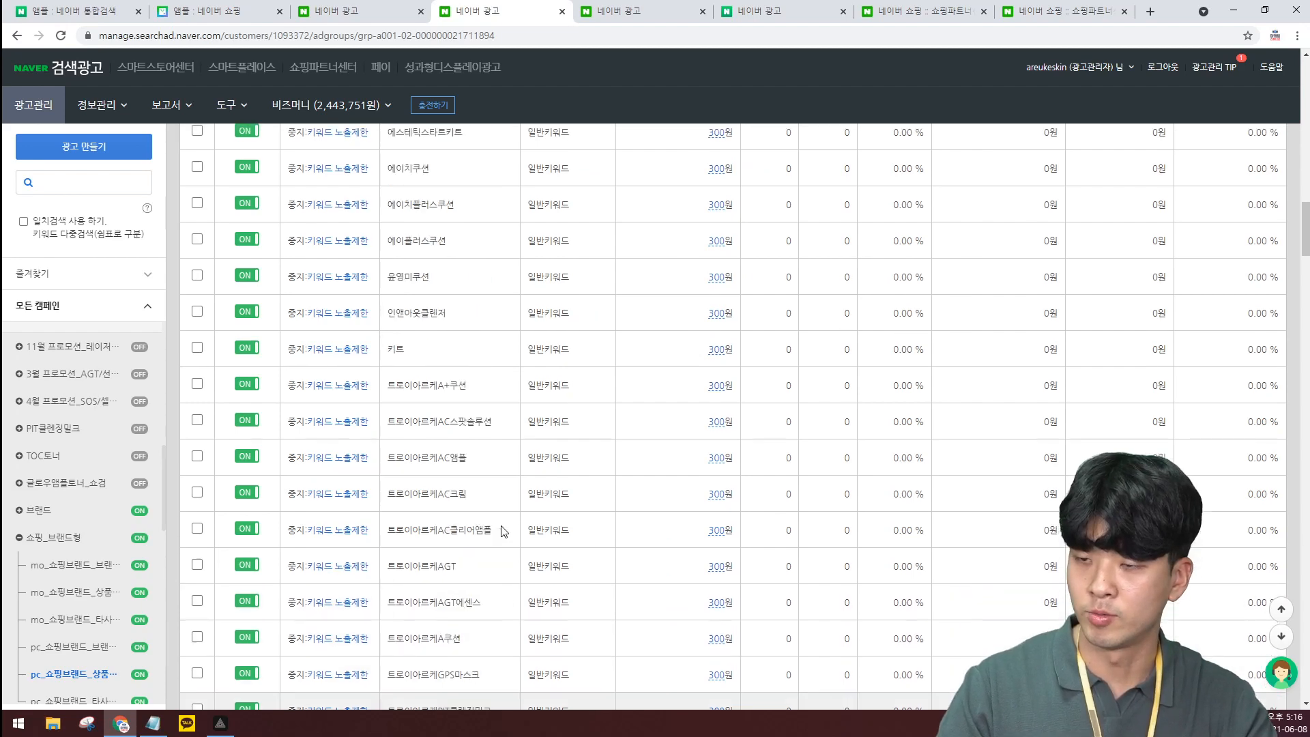
scroll(504, 531, "up", 16)
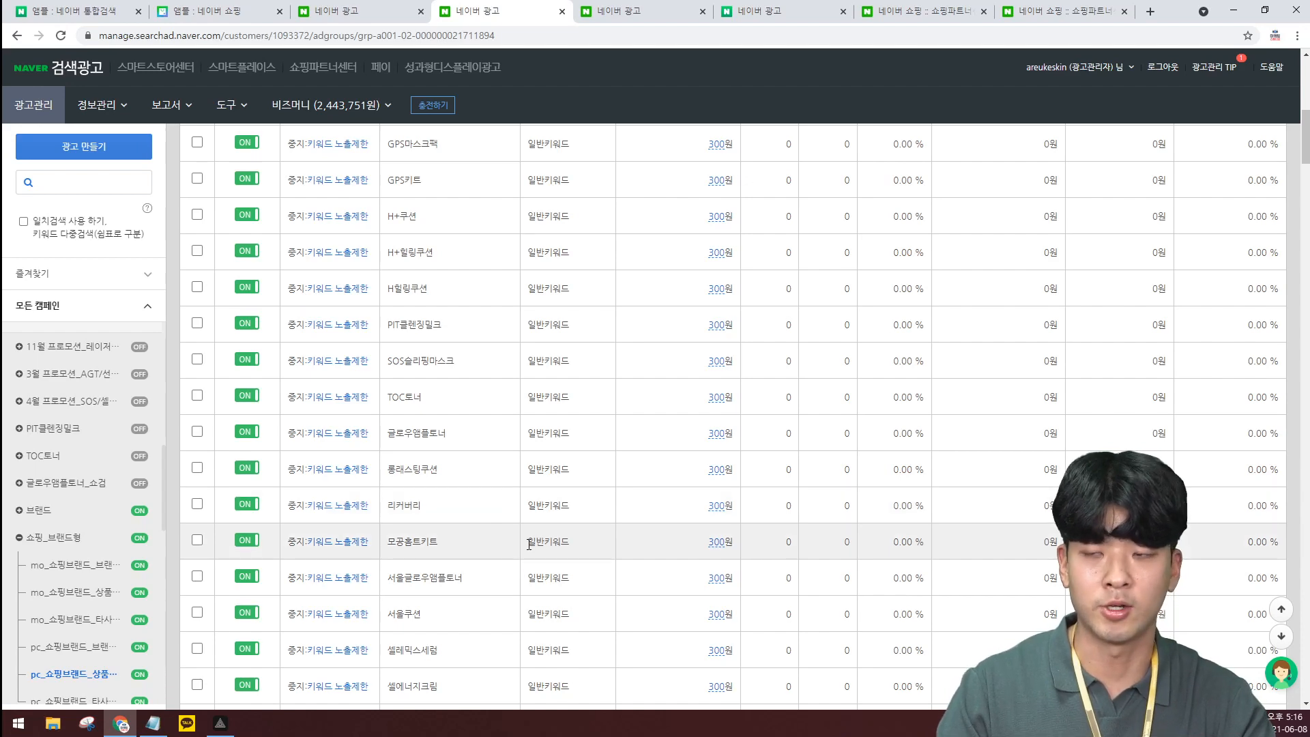
scroll(536, 532, "up", 7)
scroll(489, 553, "down", 4)
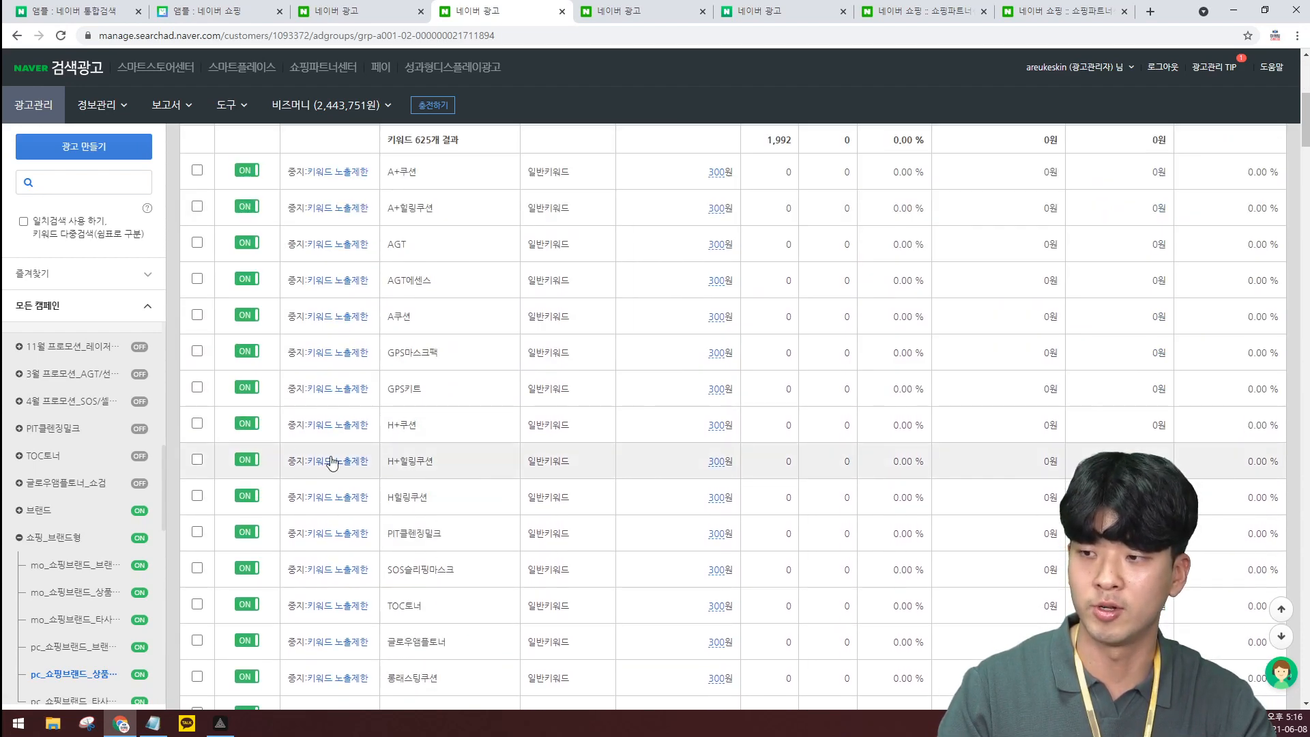
Compare the ad groups of the 쇼핑_브랜드형 campaign with the other advertiser account's PC_브랜드쇼핑검색 and MO_브랜드쇼핑검색 campaigns
left_click(39, 547)
scroll(550, 502, "down", 3)
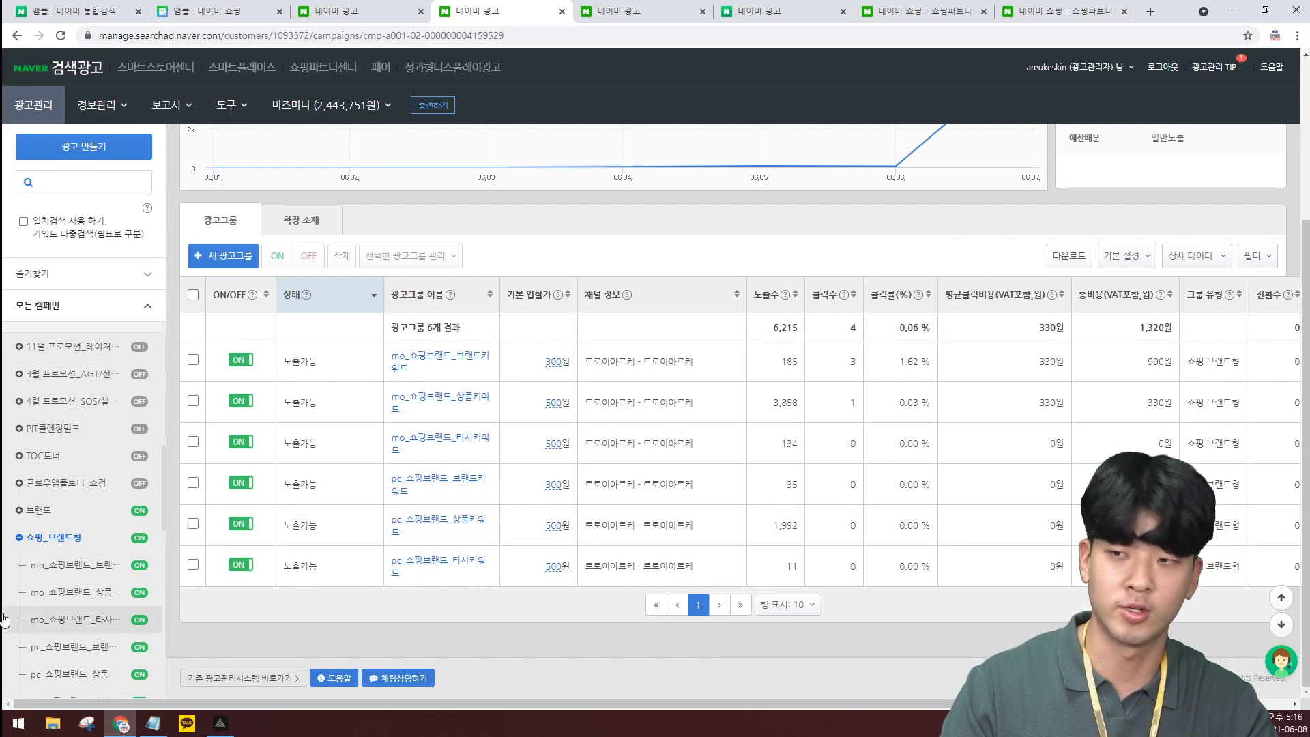
key("ctrl+Tab")
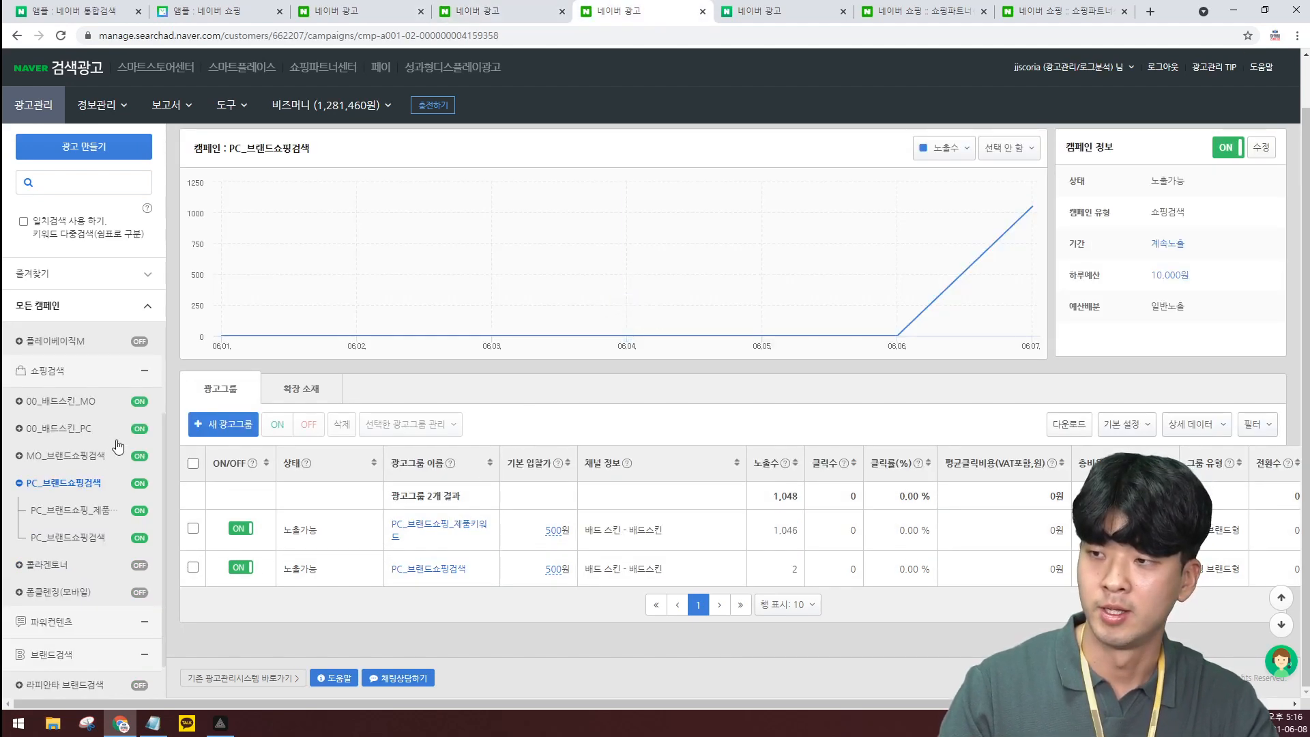
left_click(72, 457)
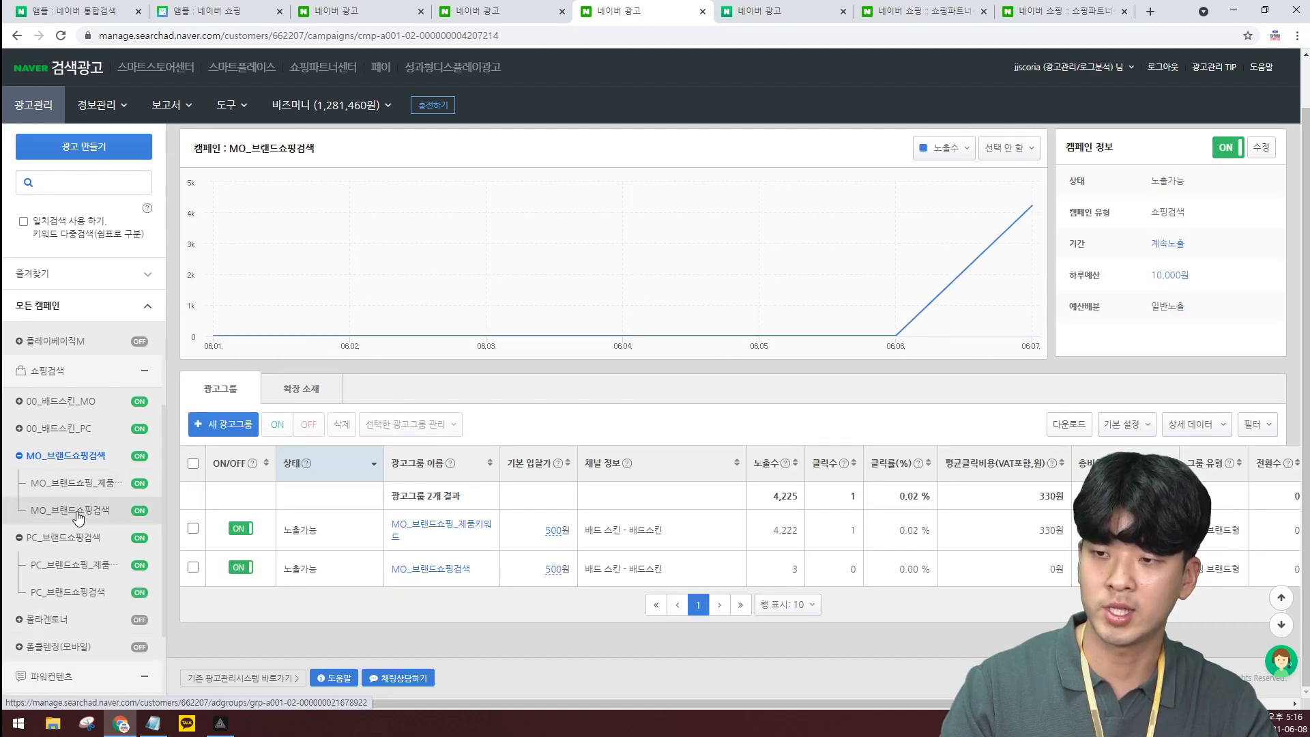
left_click(495, 8)
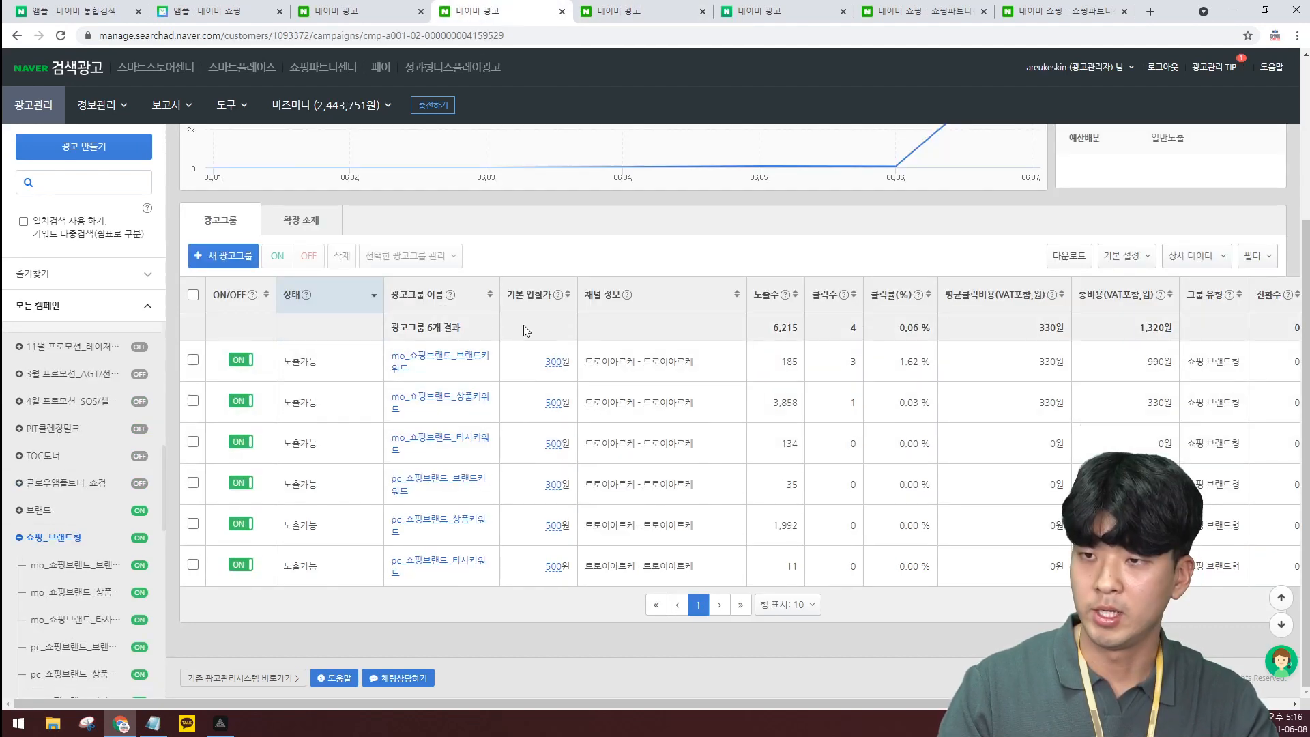
Open the mo_쇼핑브랜드_브랜드키워드 ad group and check the bid of the 트로이아르케 keyword without changing it
left_click(447, 359)
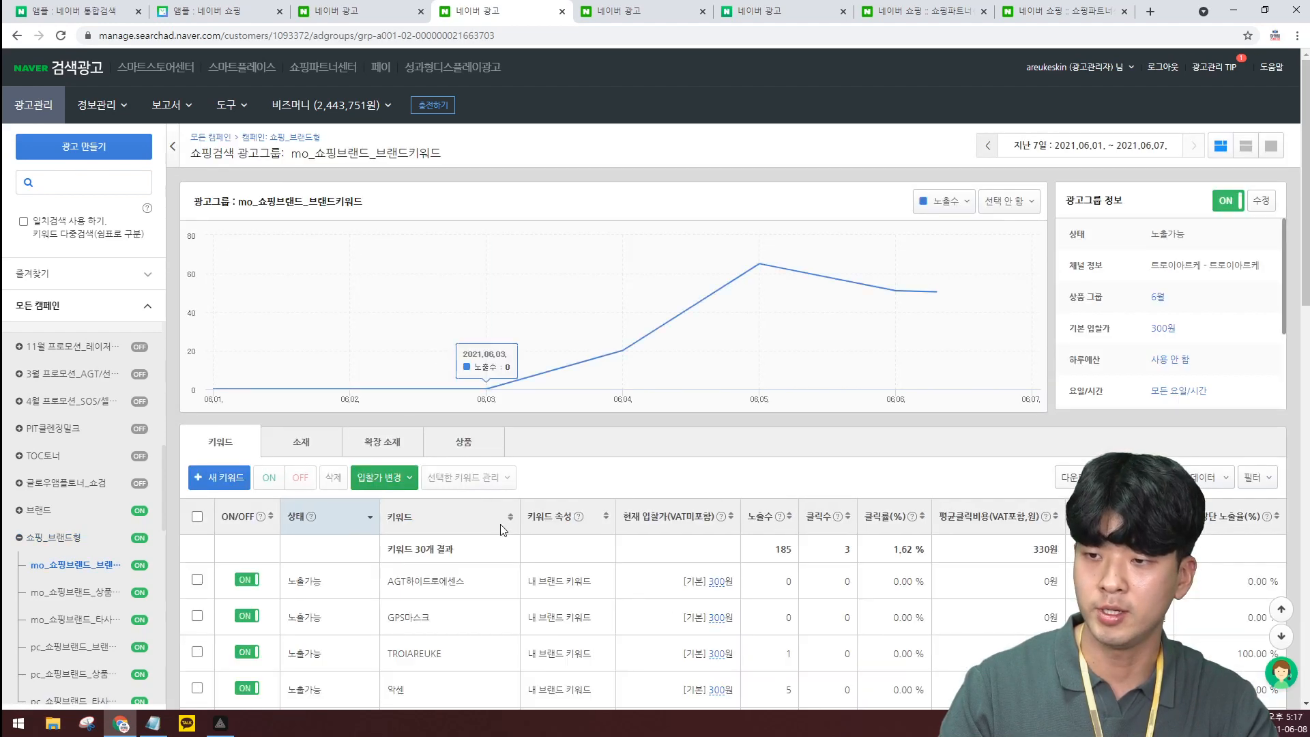
scroll(447, 335, "down", 5)
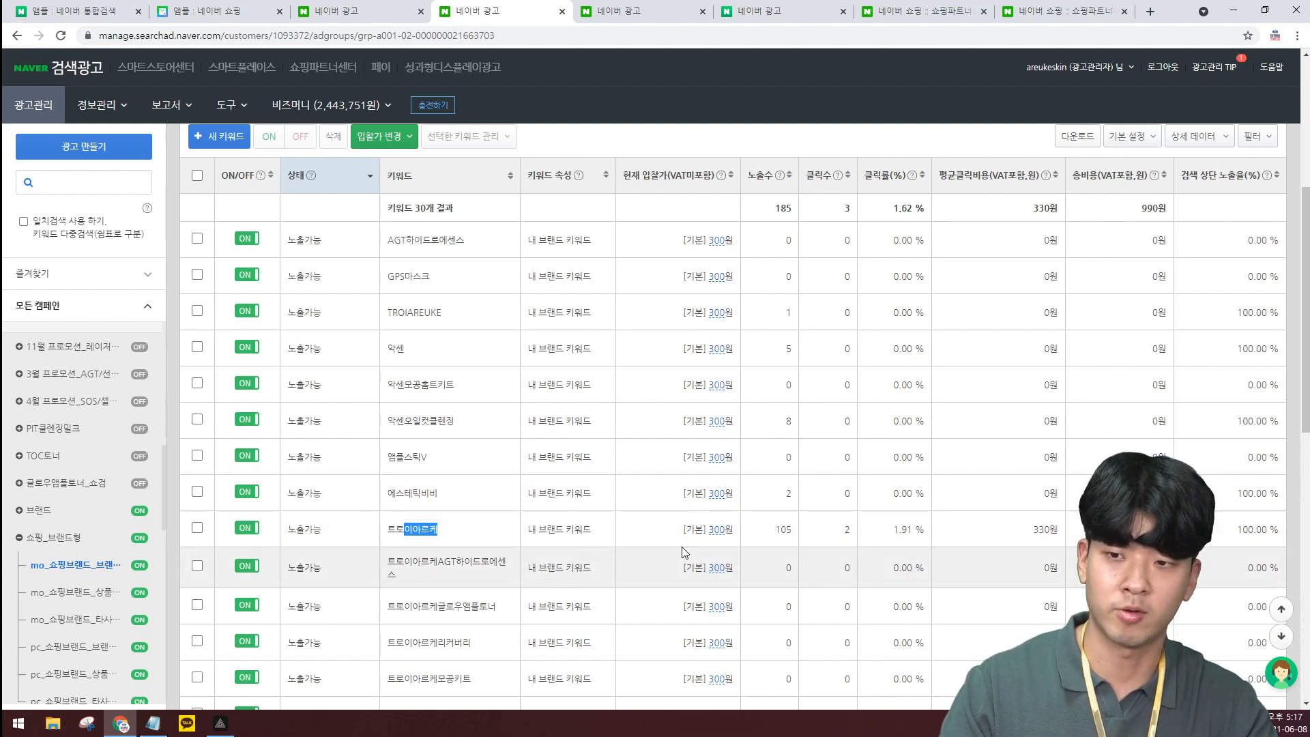
left_click(717, 530)
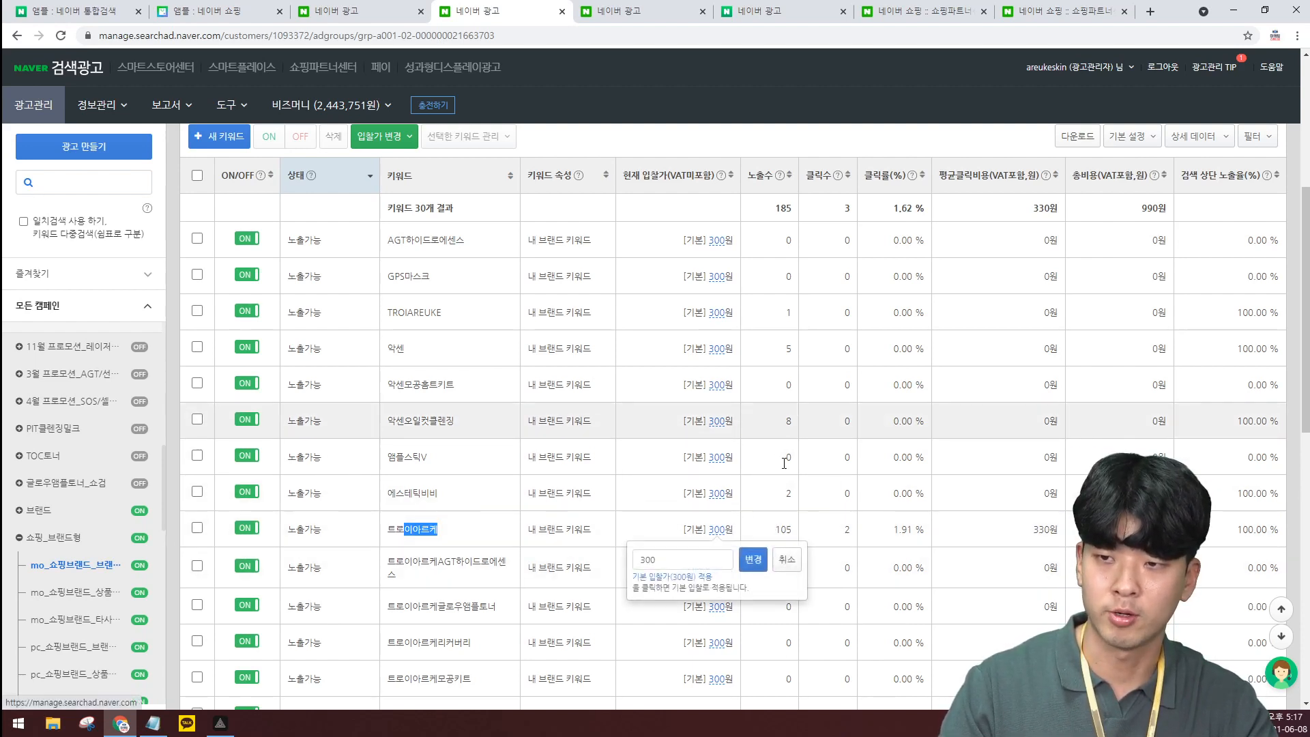
left_click(785, 563)
scroll(534, 442, "up", 5)
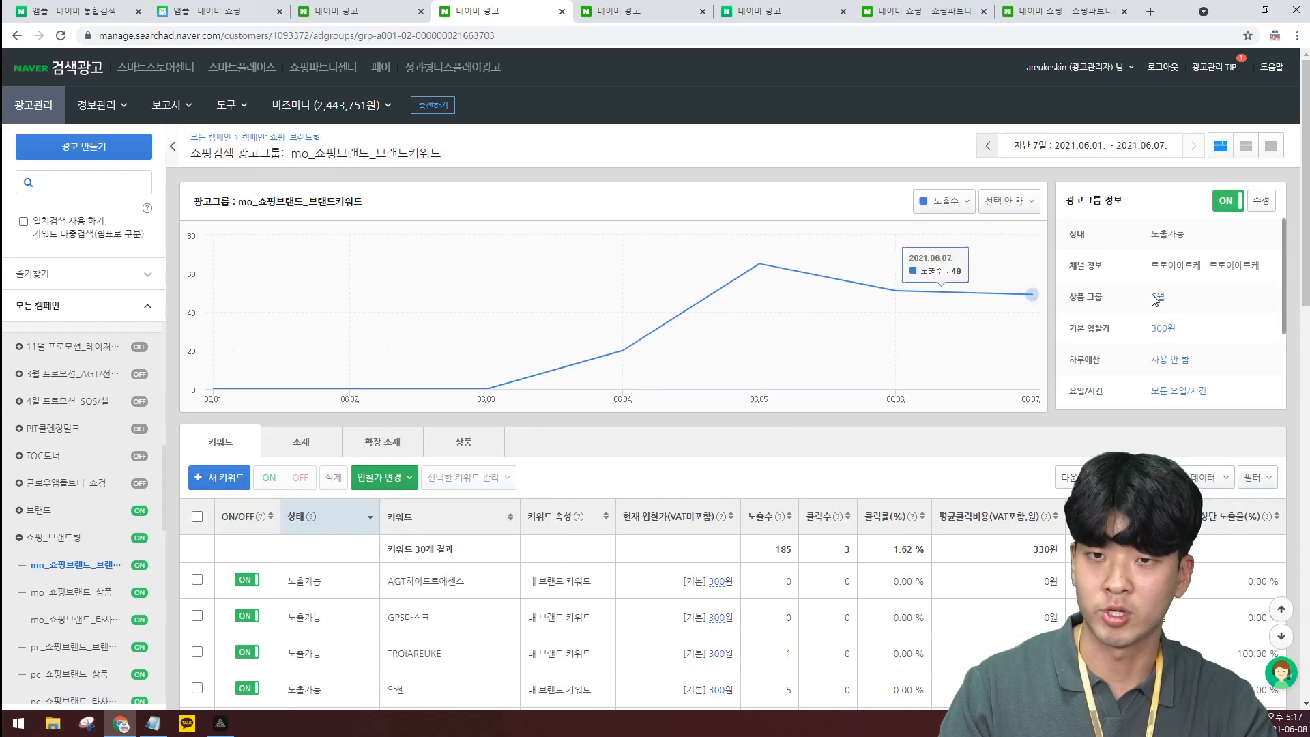
Examine the default bid and media settings of the mo_쇼핑브랜드_브랜드키워드 ad group, and close them without saving
left_click(1160, 330)
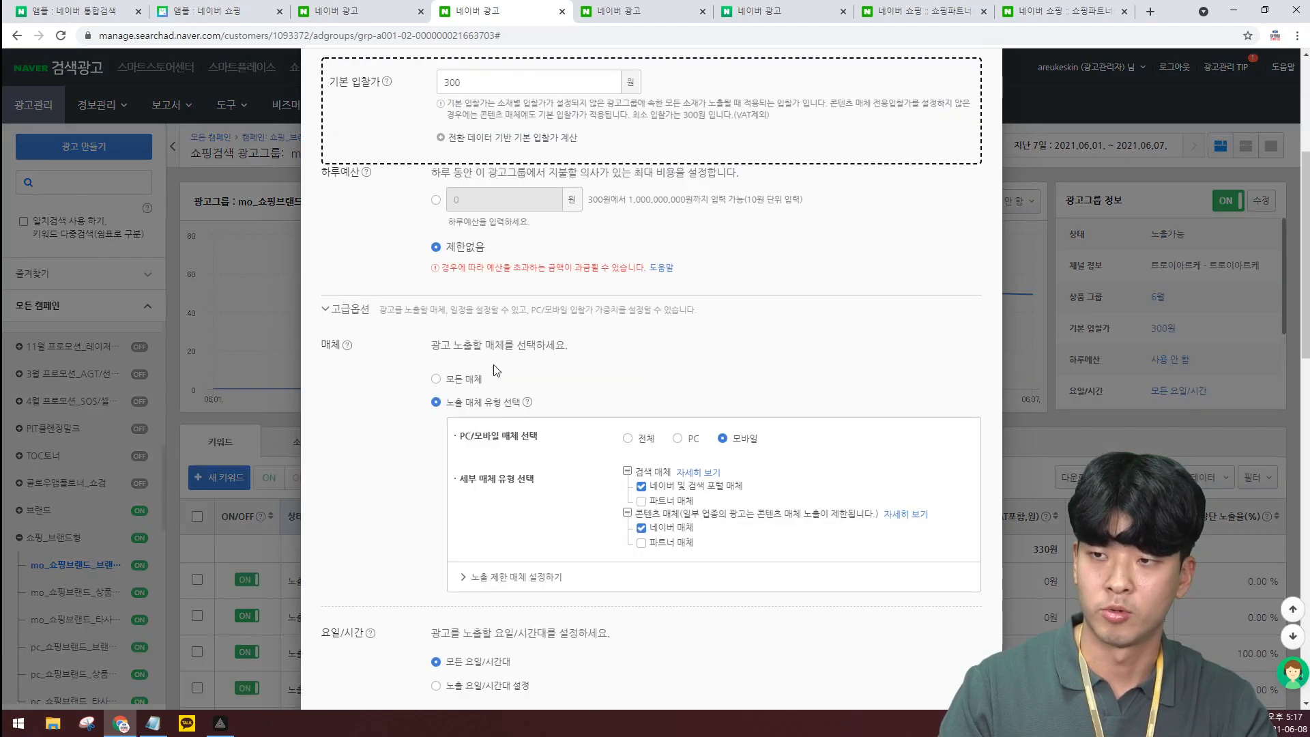
scroll(597, 301, "up", 4)
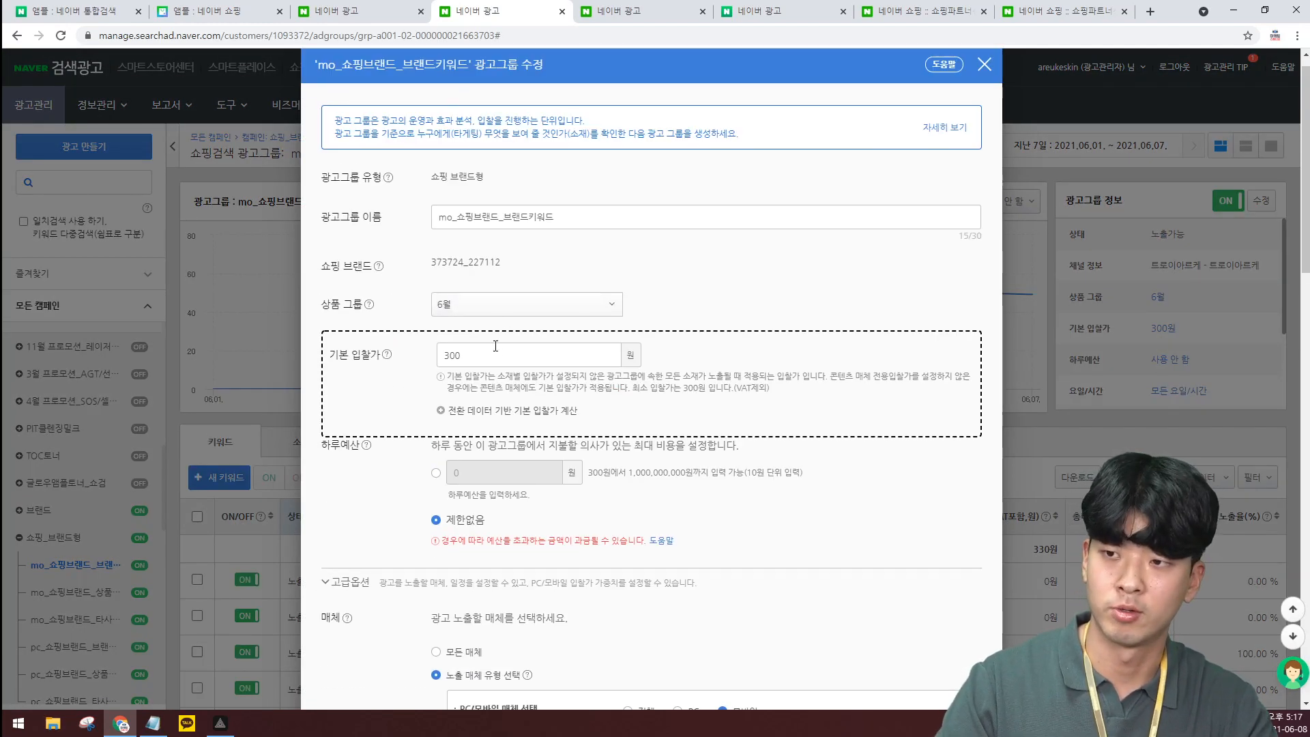
double_click(507, 353)
scroll(628, 354, "down", 7)
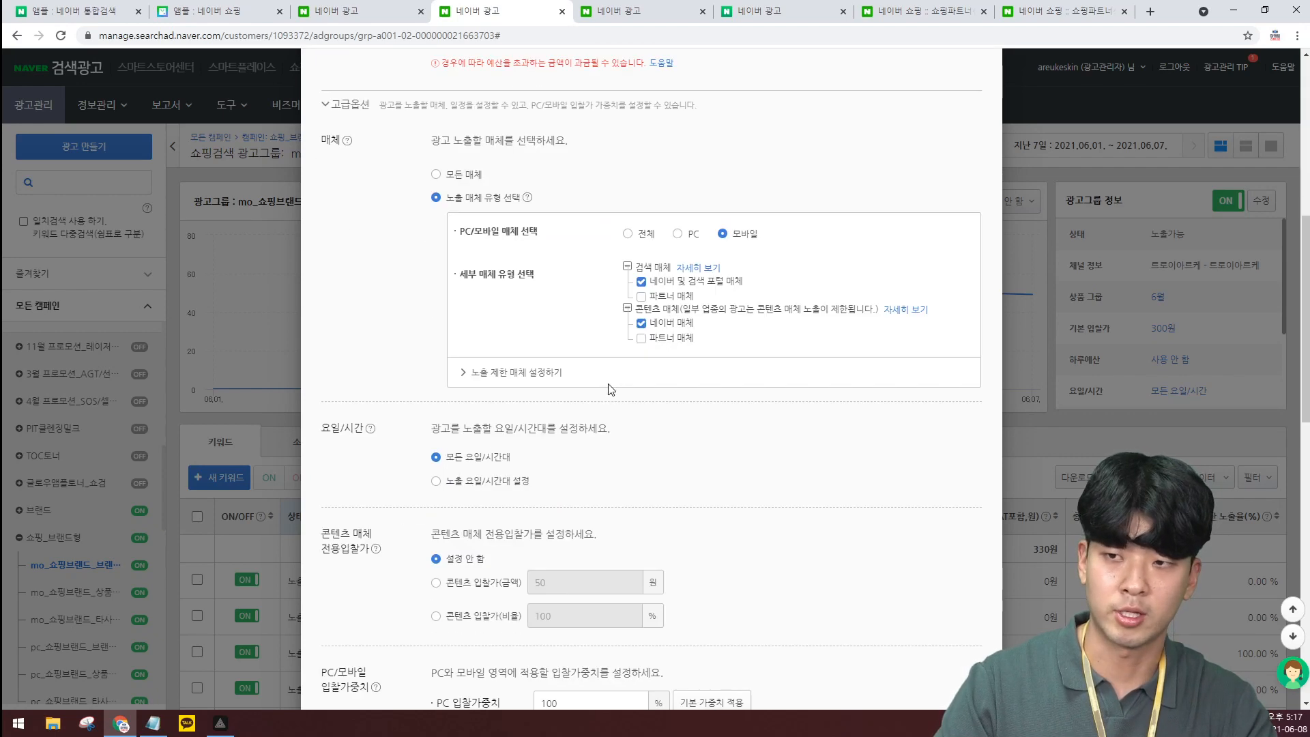
scroll(656, 346, "up", 7)
left_click(982, 95)
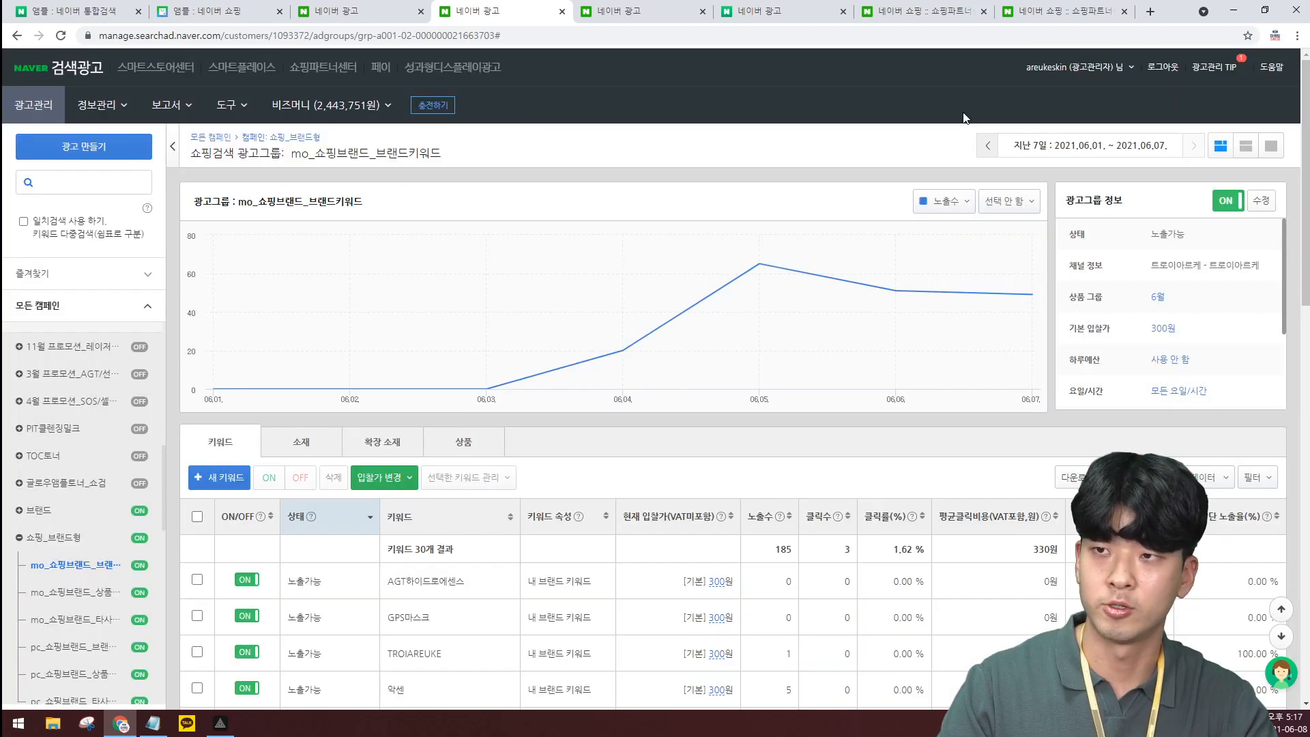
Search Naver Shopping for 트로이아르케 and examine where its brand ad appears on the results page
left_click(211, 11)
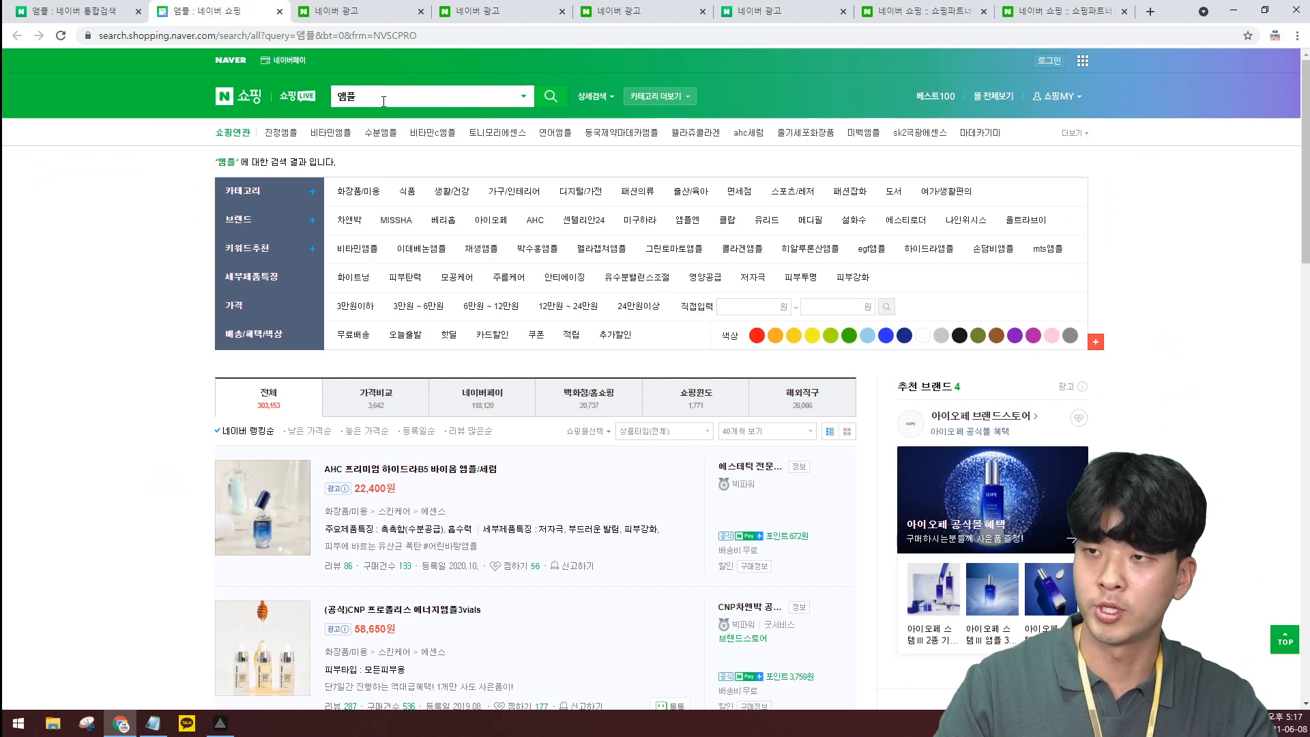
type("트로이아르케")
key("Return")
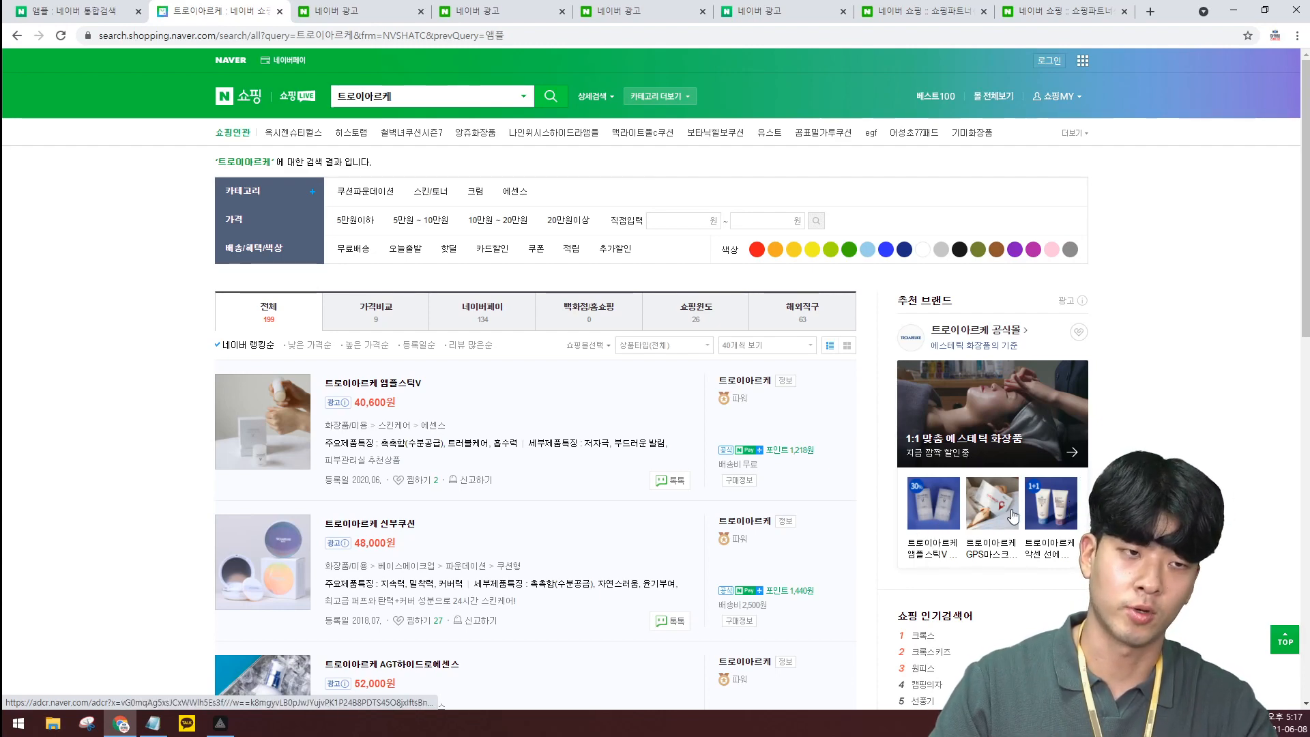
scroll(839, 470, "down", 9)
scroll(986, 539, "up", 10)
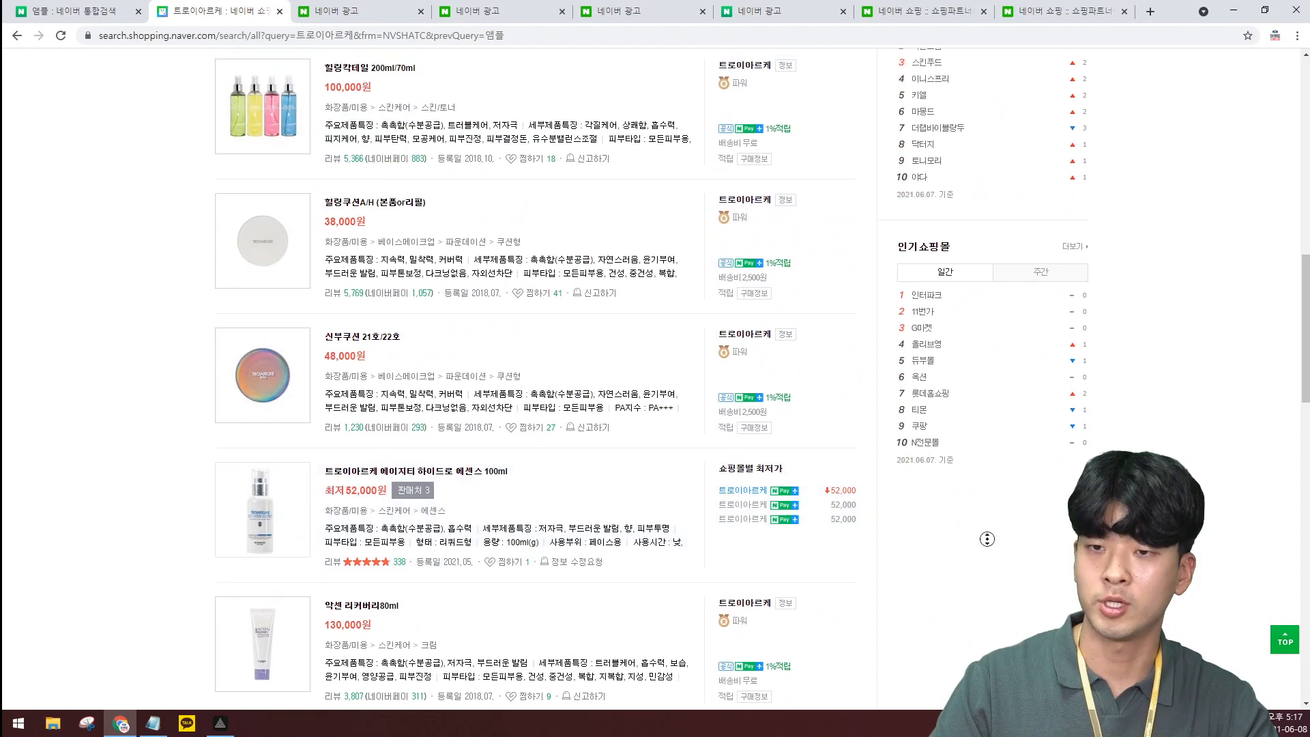
Search Naver Shopping for 달바 and examine the brand ads shown near the top and further down the results
left_click_drag(421, 103, 268, 107)
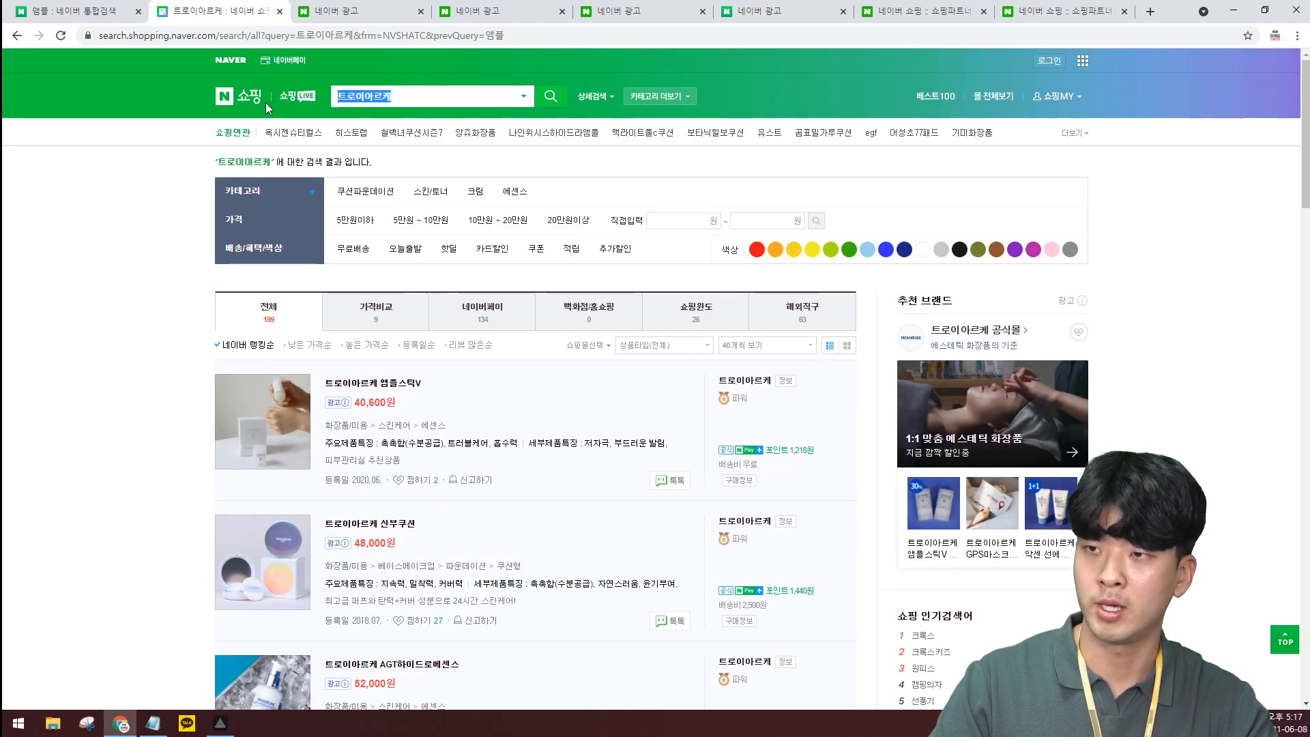
left_click(408, 94)
left_click(401, 92)
double_click(402, 92)
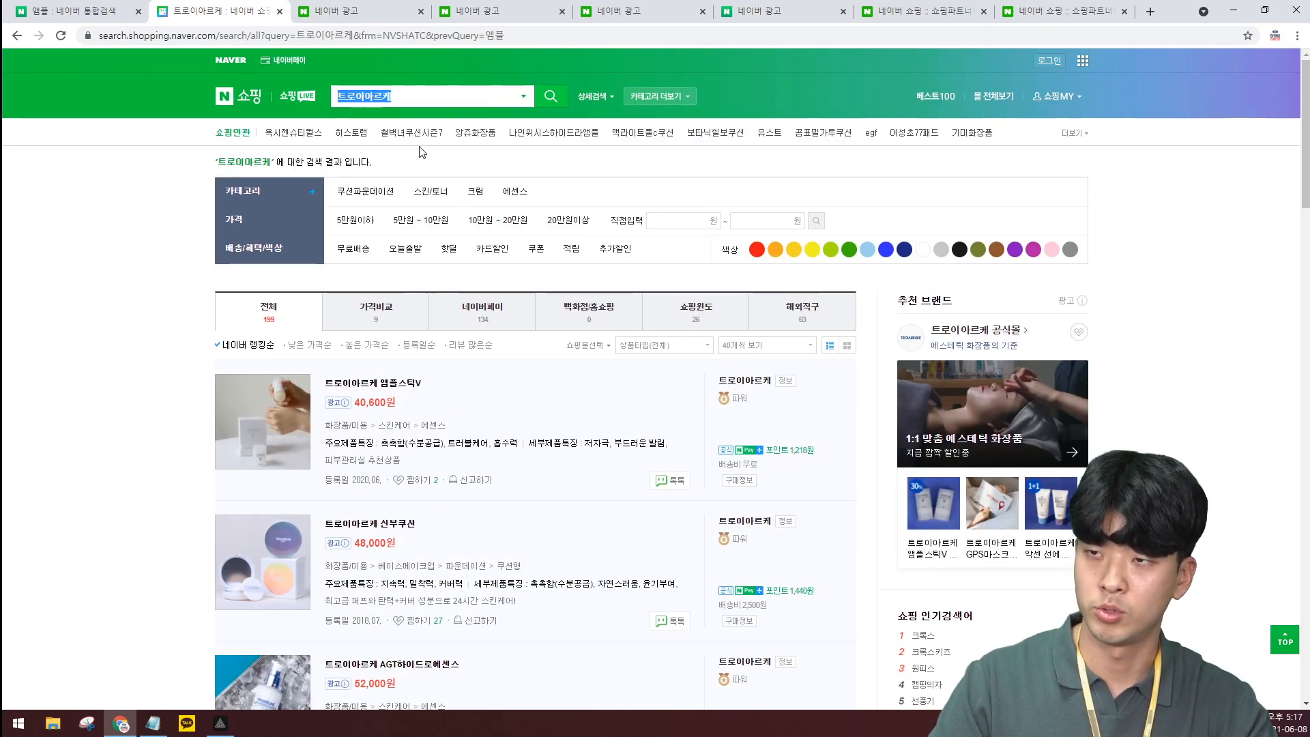
type("다ㄹ바")
key("Return")
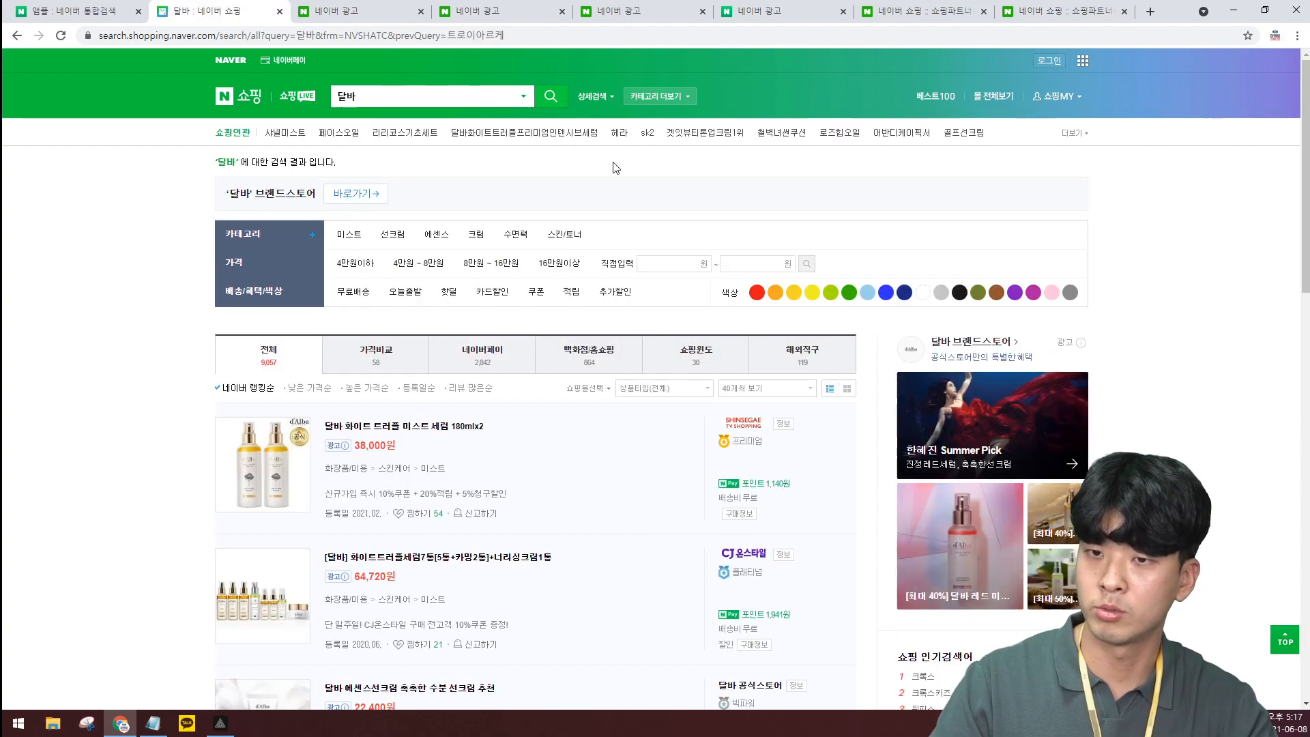
scroll(756, 271, "down", 2)
scroll(756, 270, "up", 1)
scroll(1091, 269, "up", 2)
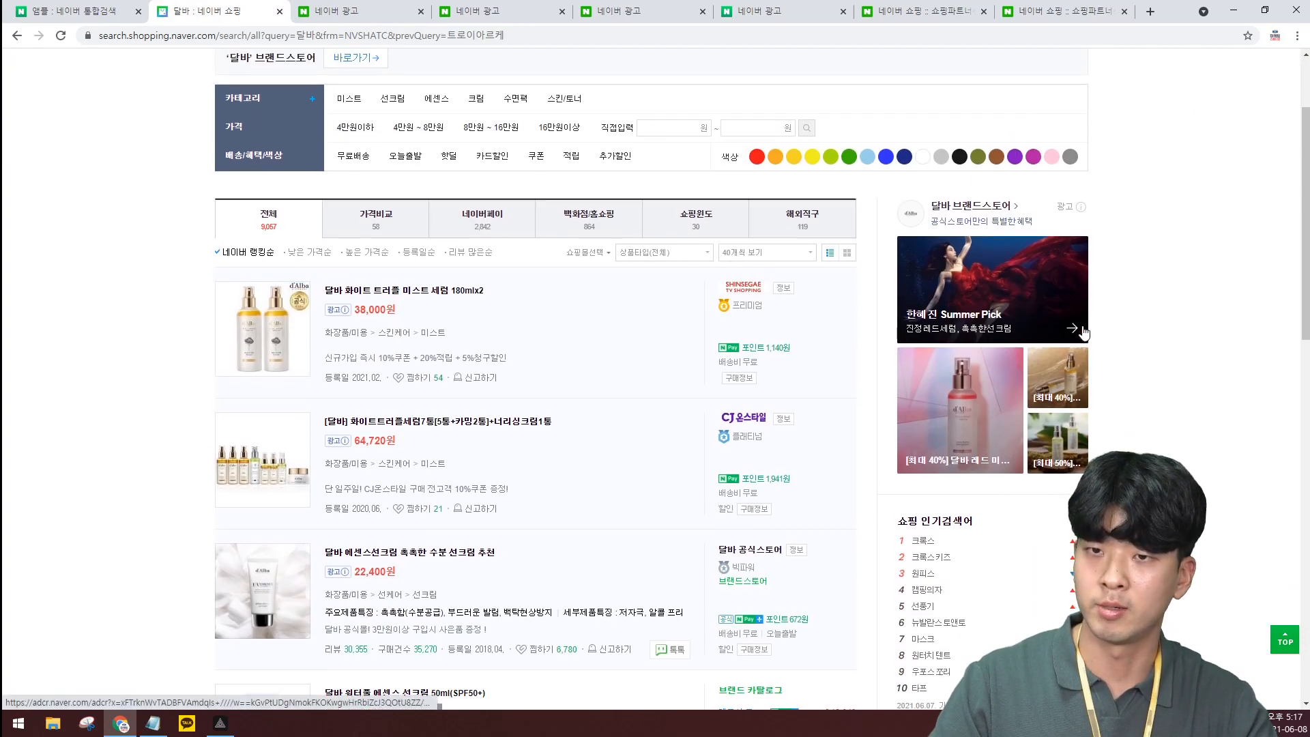
scroll(1113, 397, "down", 15)
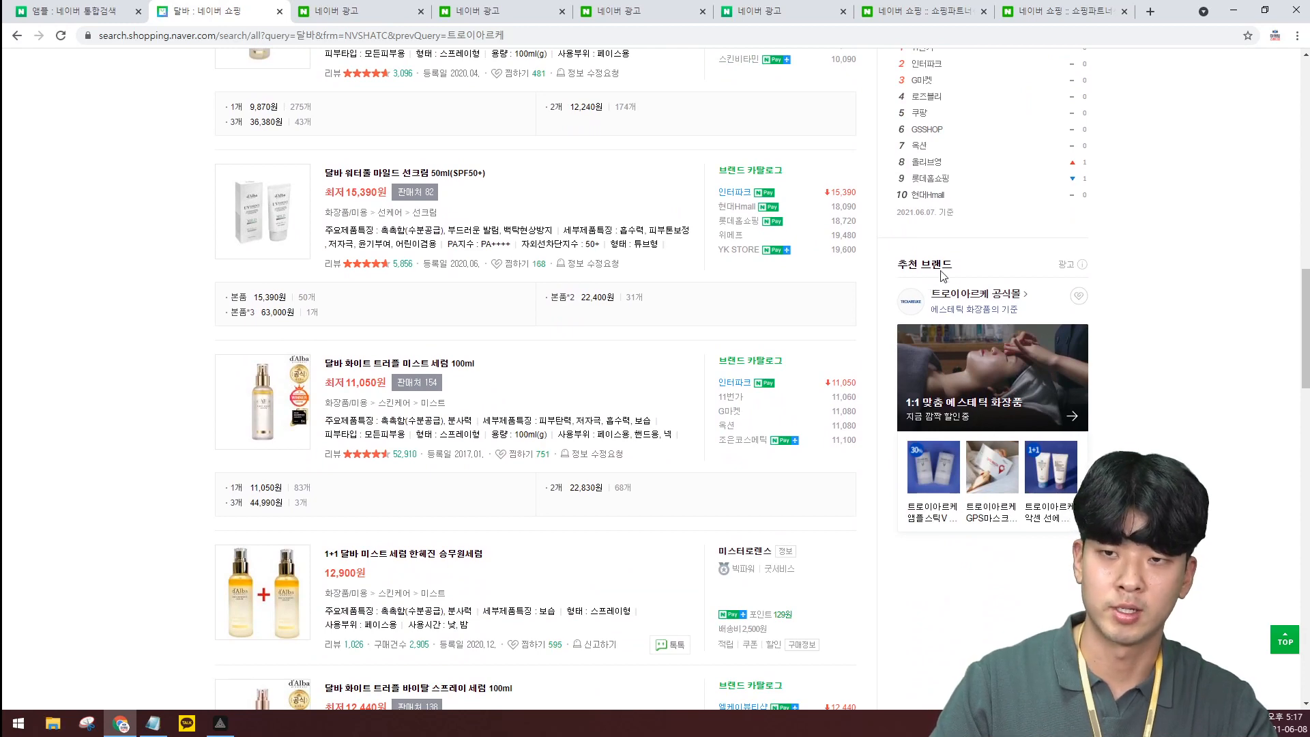
scroll(962, 273, "up", 17)
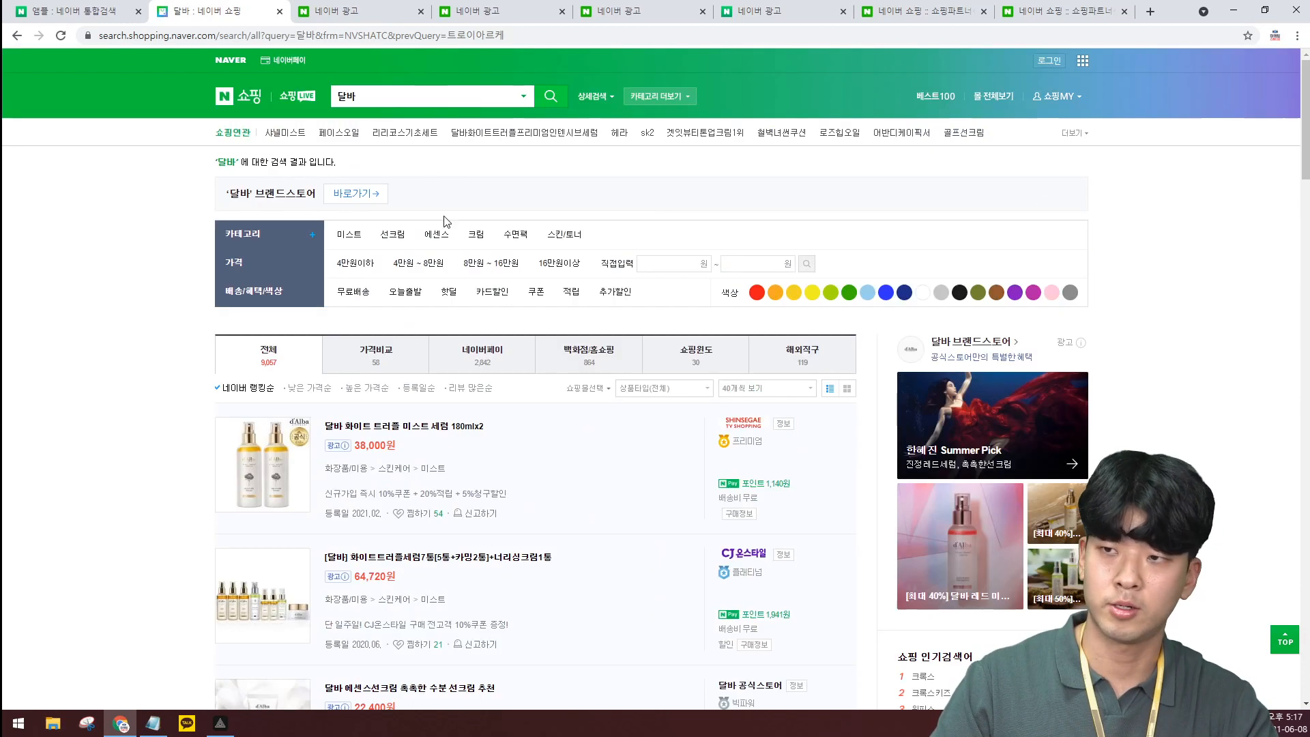
left_click_drag(359, 101, 321, 103)
Return to the ad manager and look through the general keywords of the mo_쇼핑브랜드_상품키워드 ad group
left_click(477, 12)
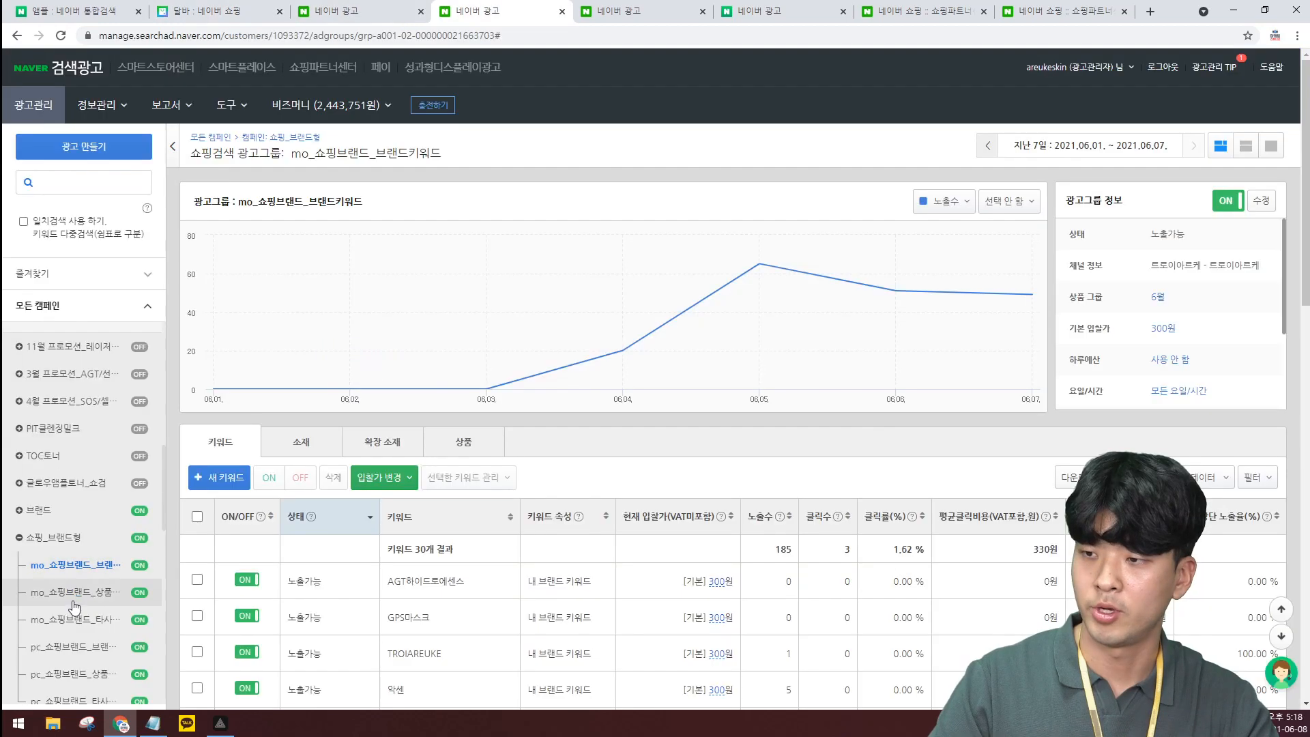
left_click(76, 593)
scroll(538, 472, "down", 12)
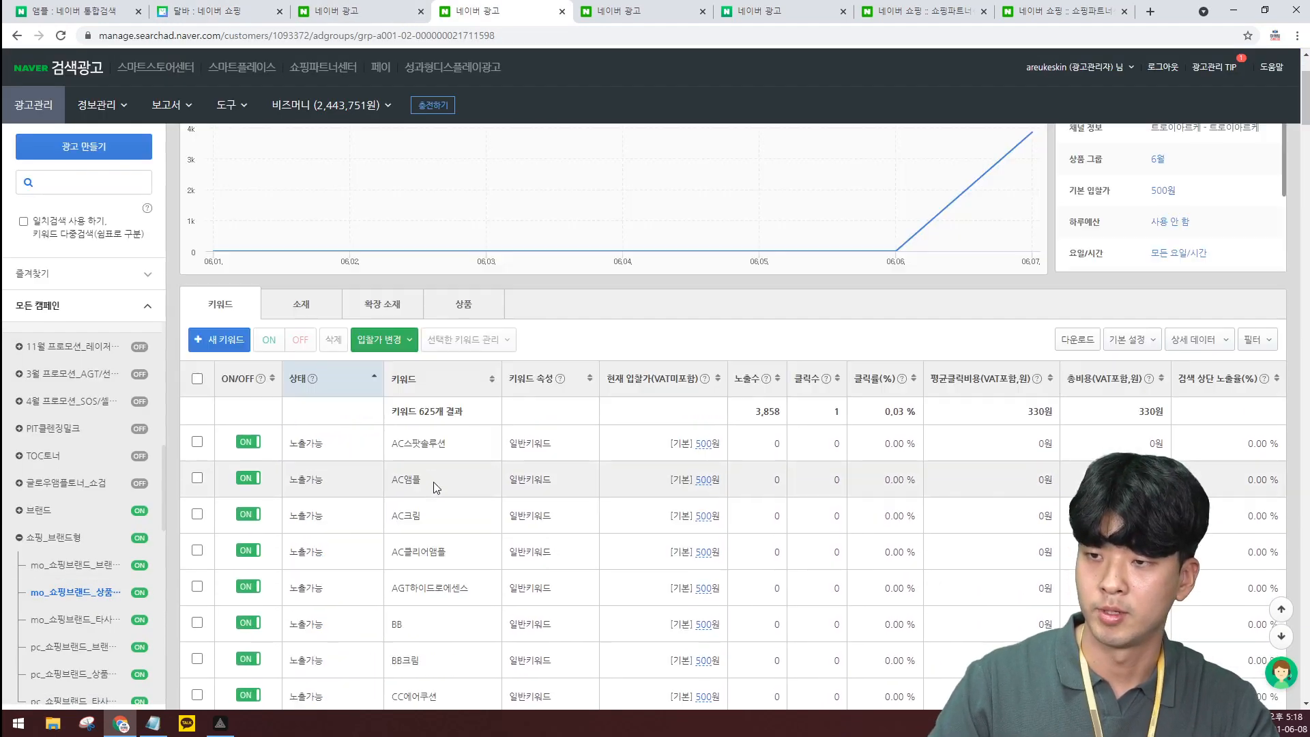
scroll(433, 482, "down", 2)
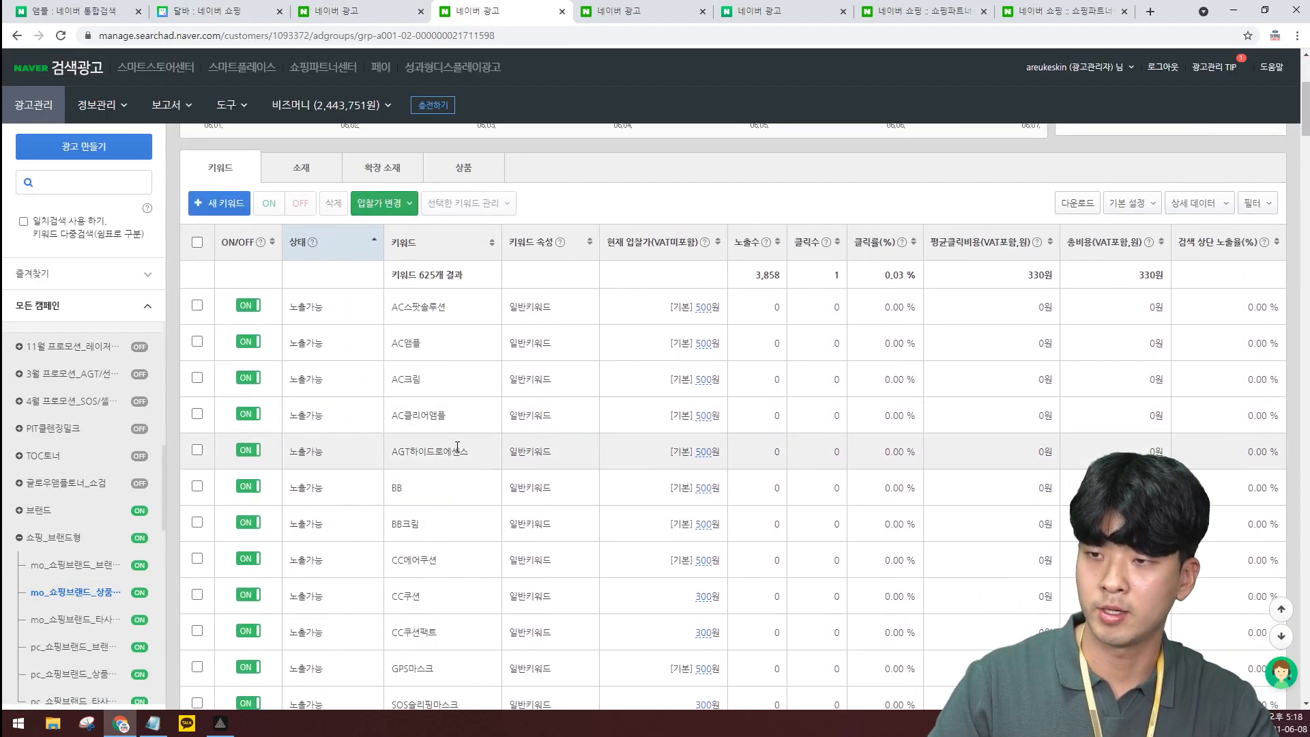
Copy the BB크림 keyword, search Naver Shopping for it, and examine the recommended brand ads
double_click(419, 525)
key("ctrl+c")
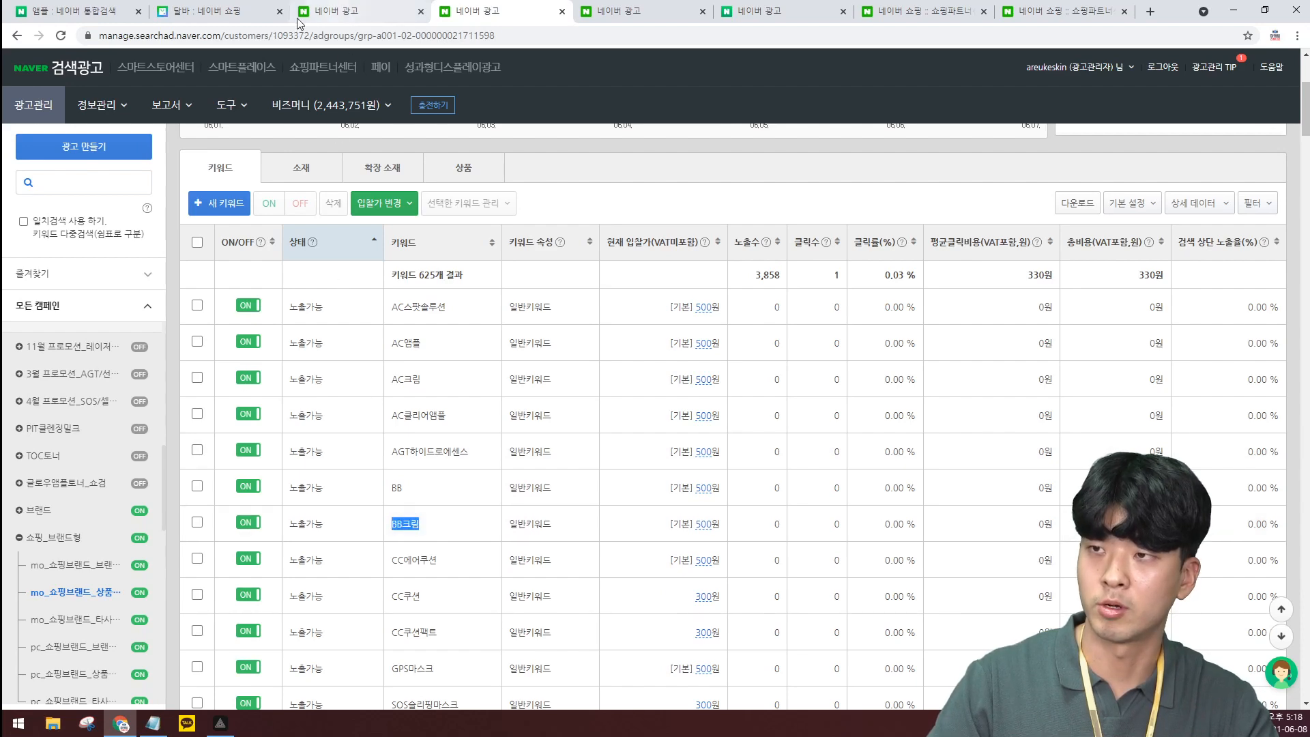
left_click(205, 12)
key("ctrl+v")
key("Return")
scroll(819, 307, "down", 3)
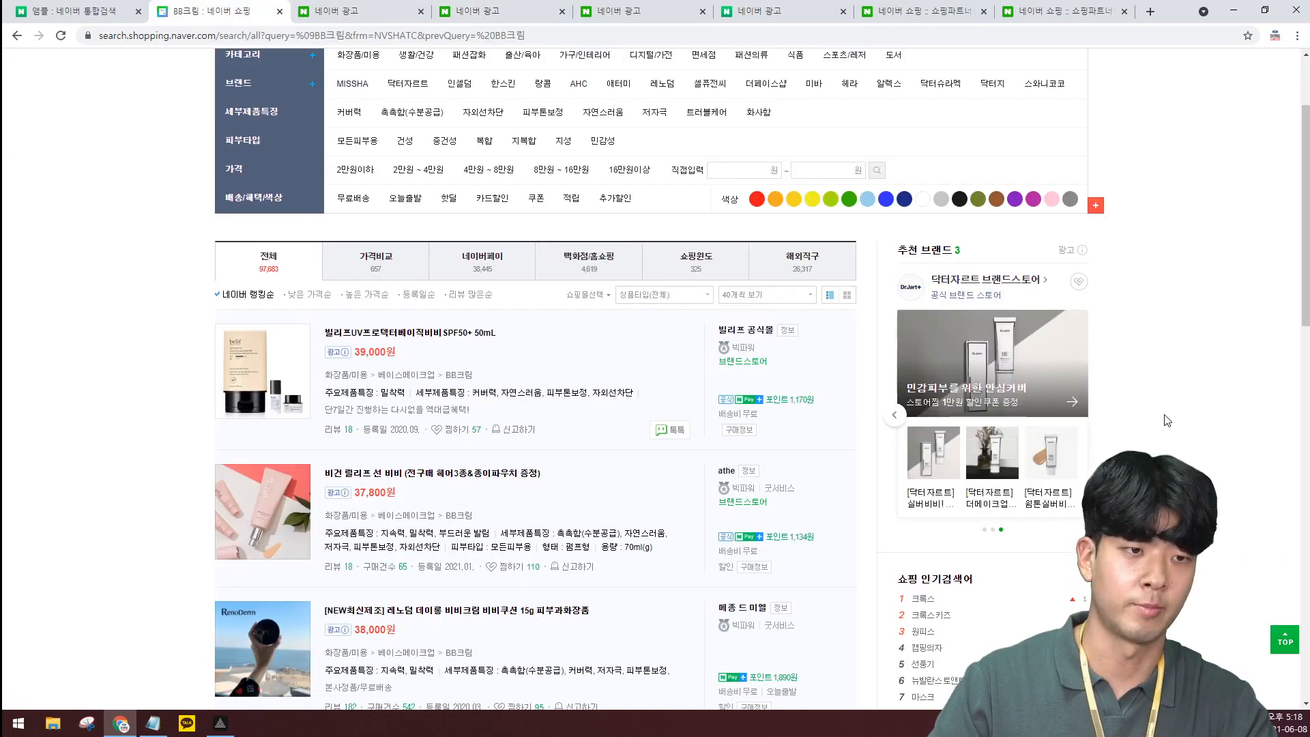
scroll(456, 166, "up", 2)
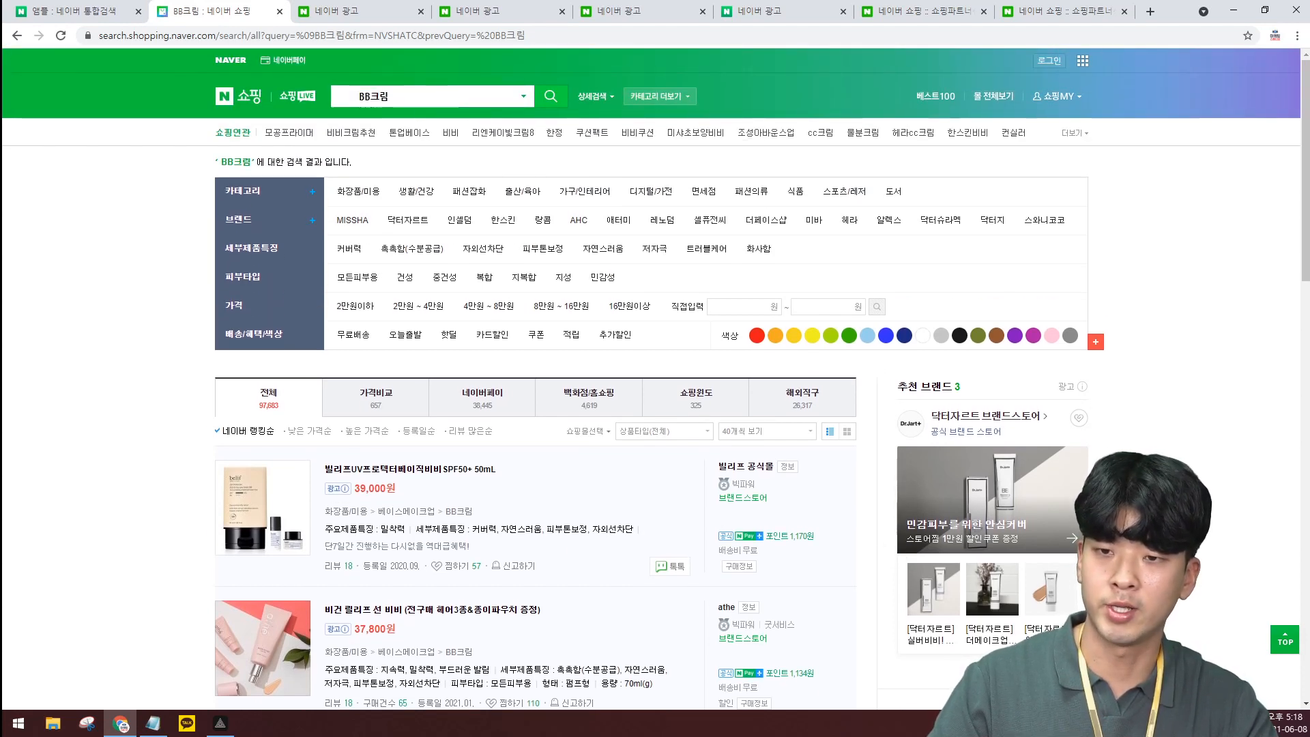
Look over the recommended brand ads beside the BB크림 shopping results once more
scroll(536, 375, "down", 10)
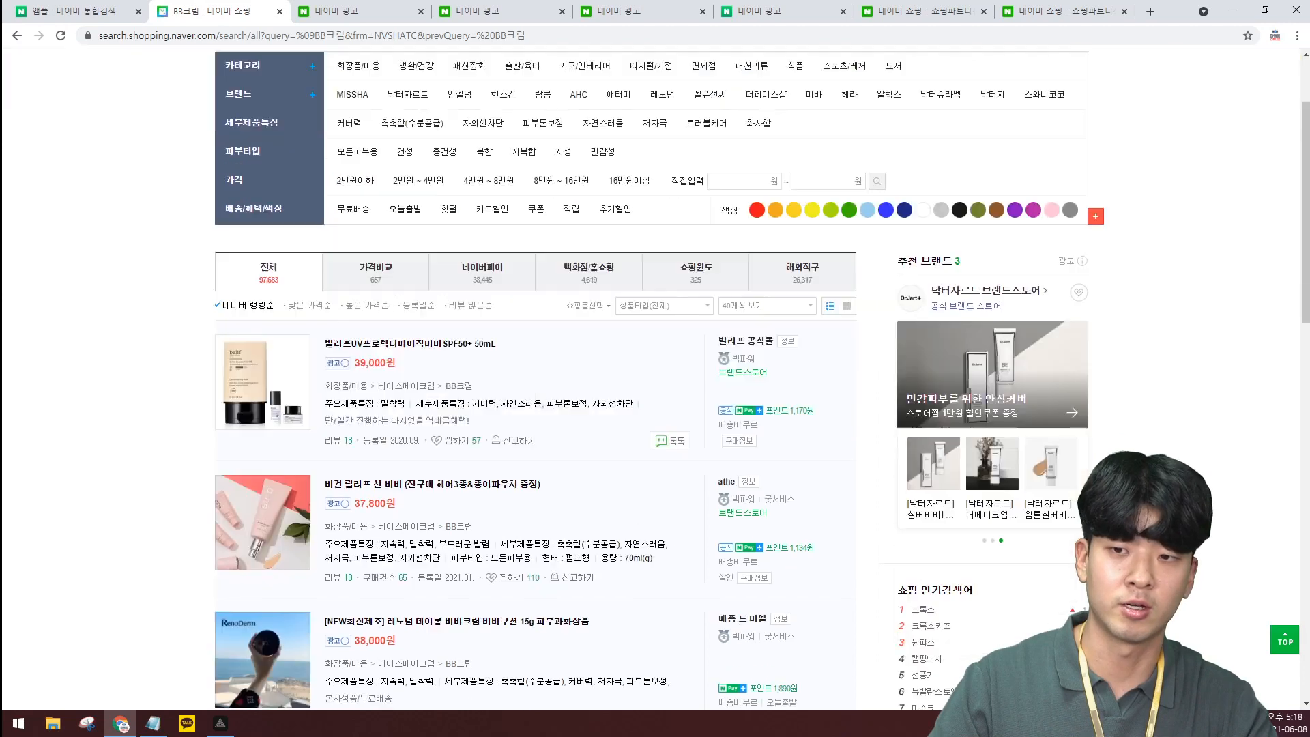
scroll(1255, 308, "up", 10)
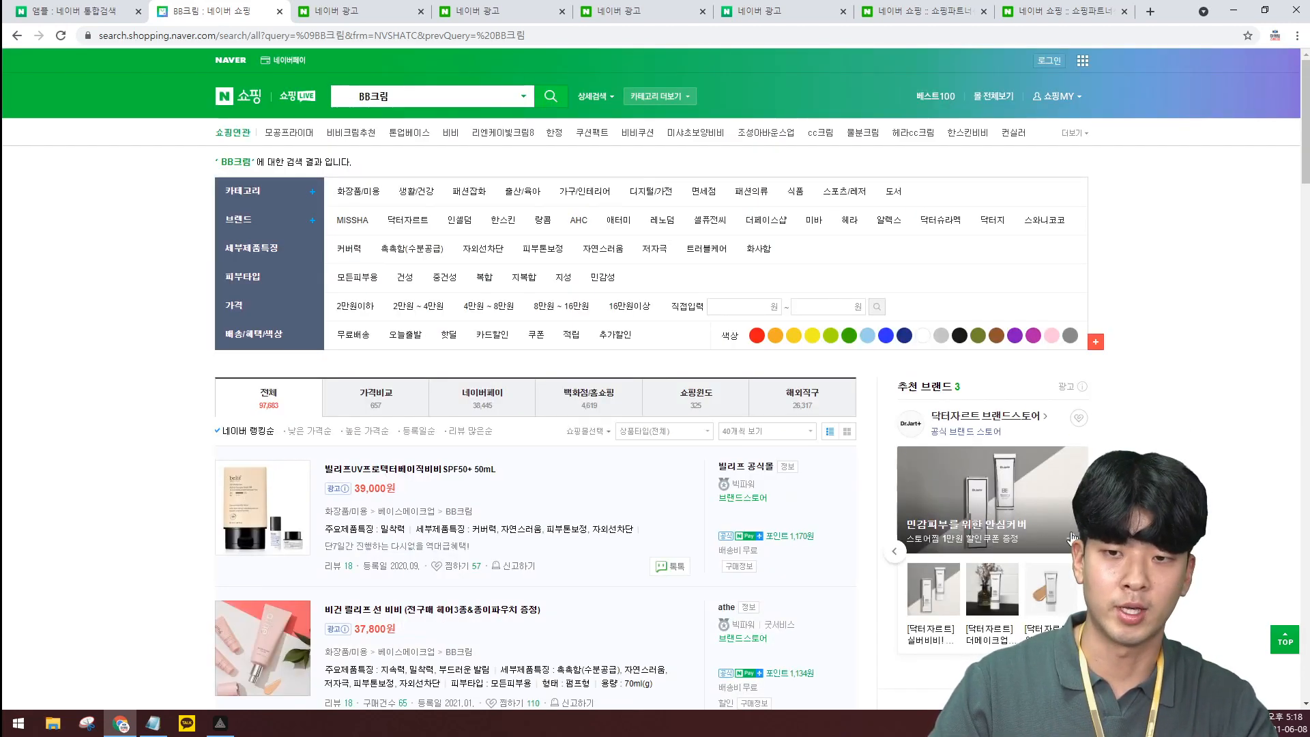
scroll(1037, 504, "down", 3)
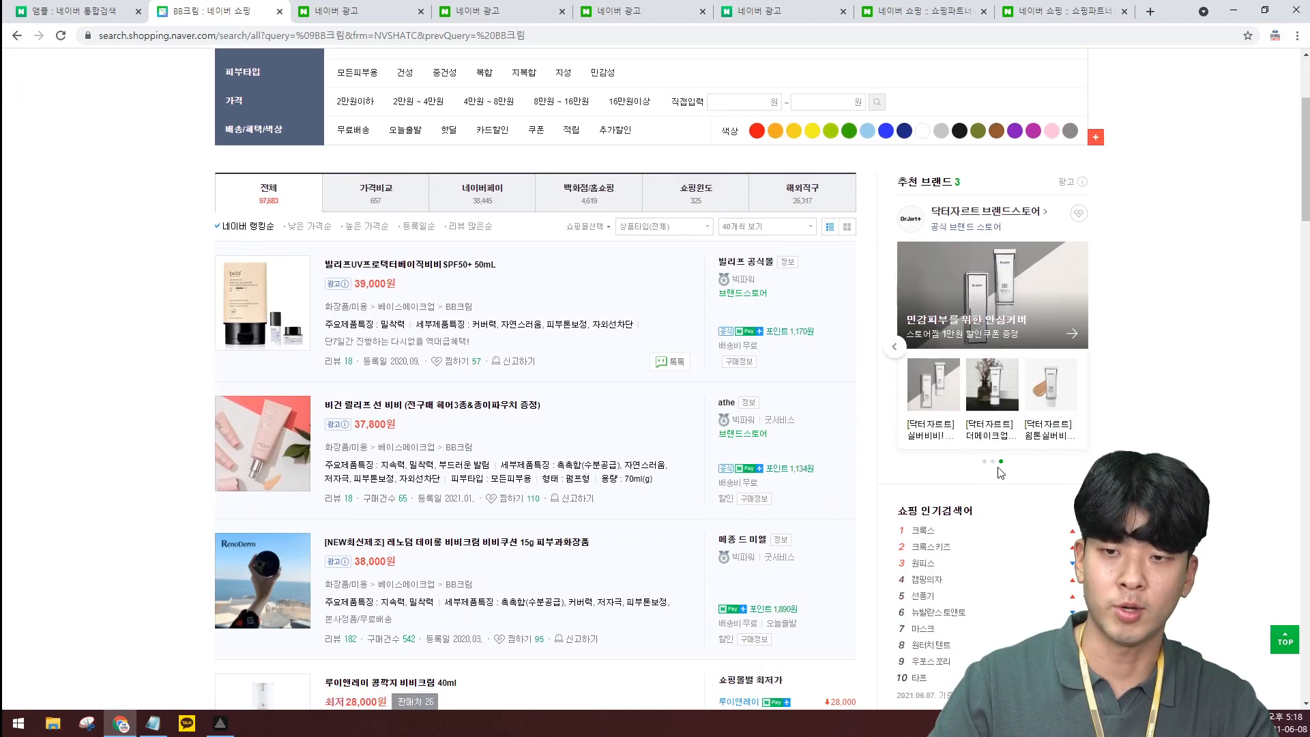
scroll(1013, 481, "up", 3)
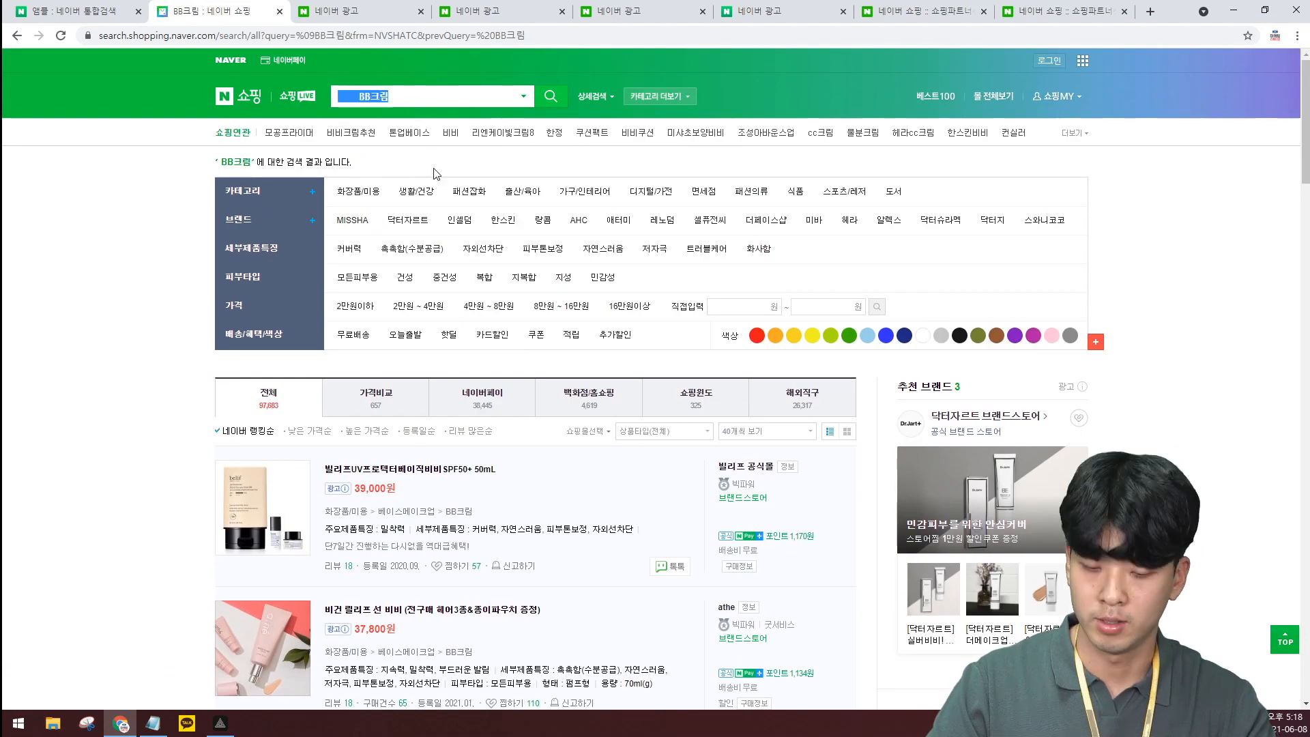
Search Naver Shopping for 앰플 and examine the recommended brand ads beside the results
type("앰플")
key("Return")
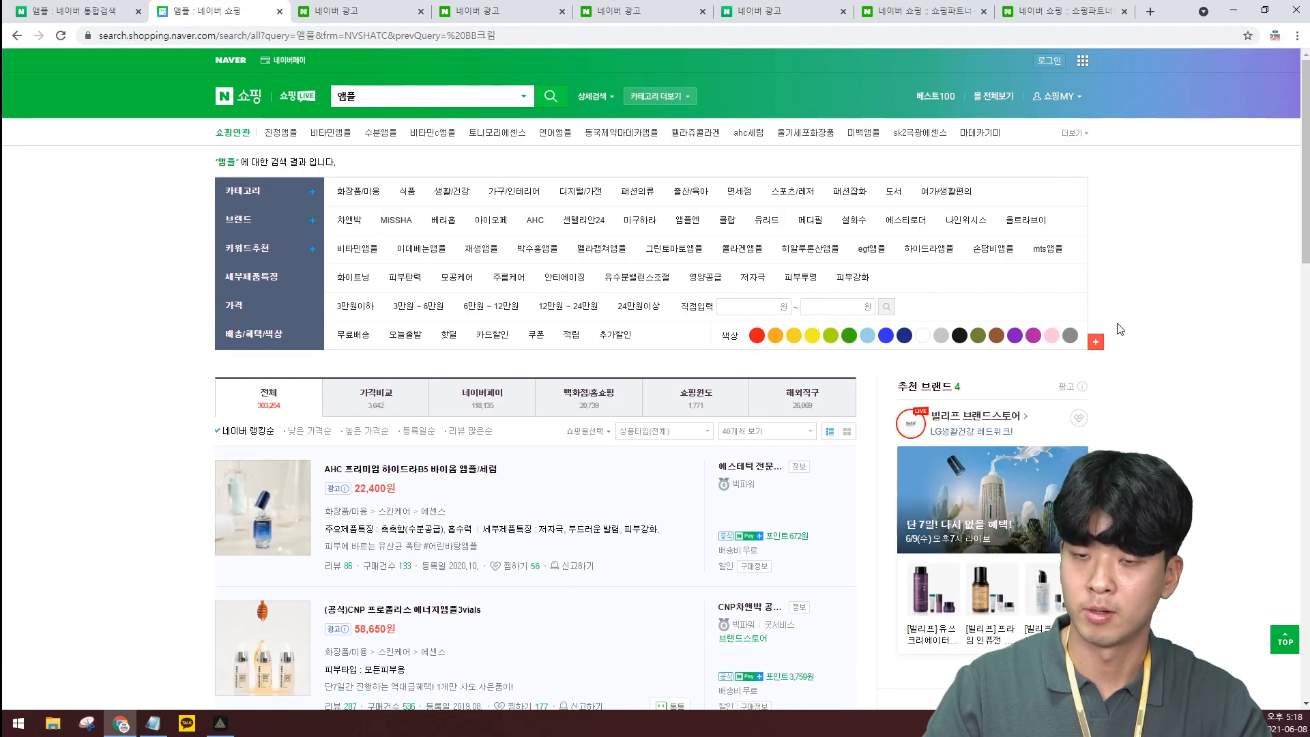
scroll(1103, 392, "down", 3)
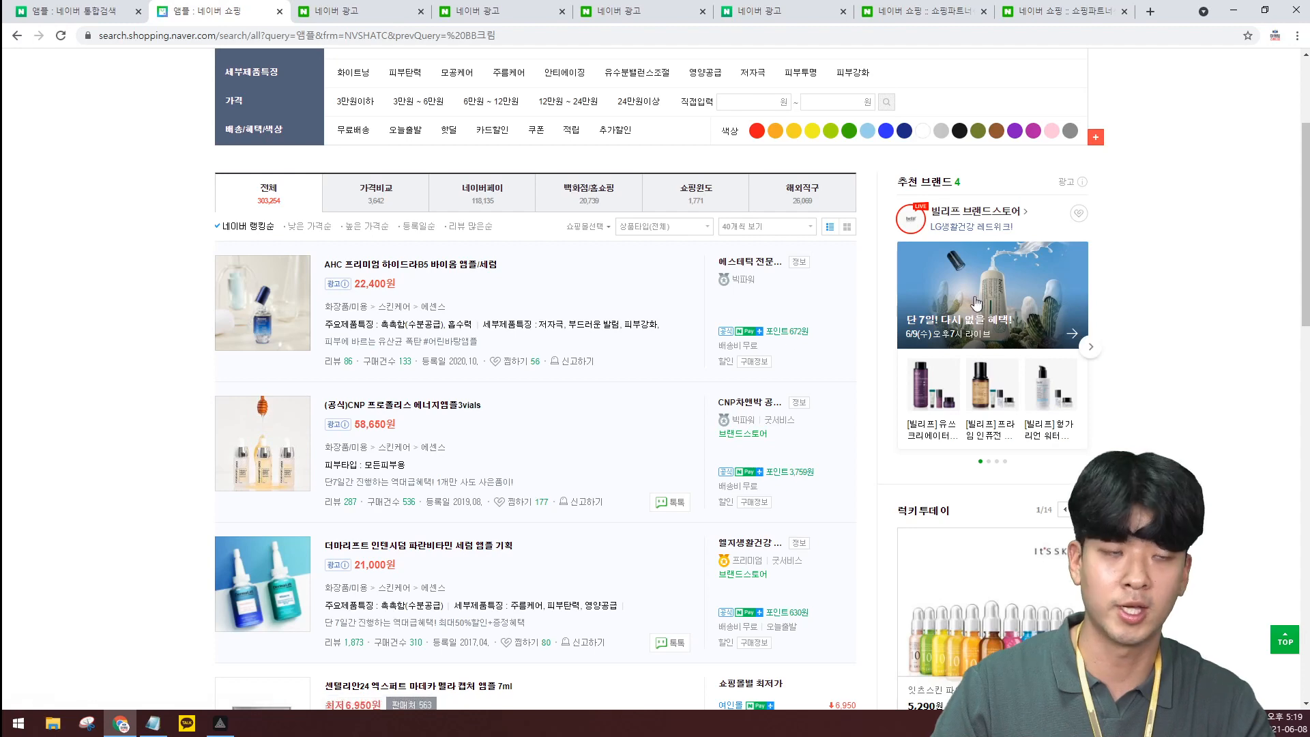
scroll(977, 321, "up", 3)
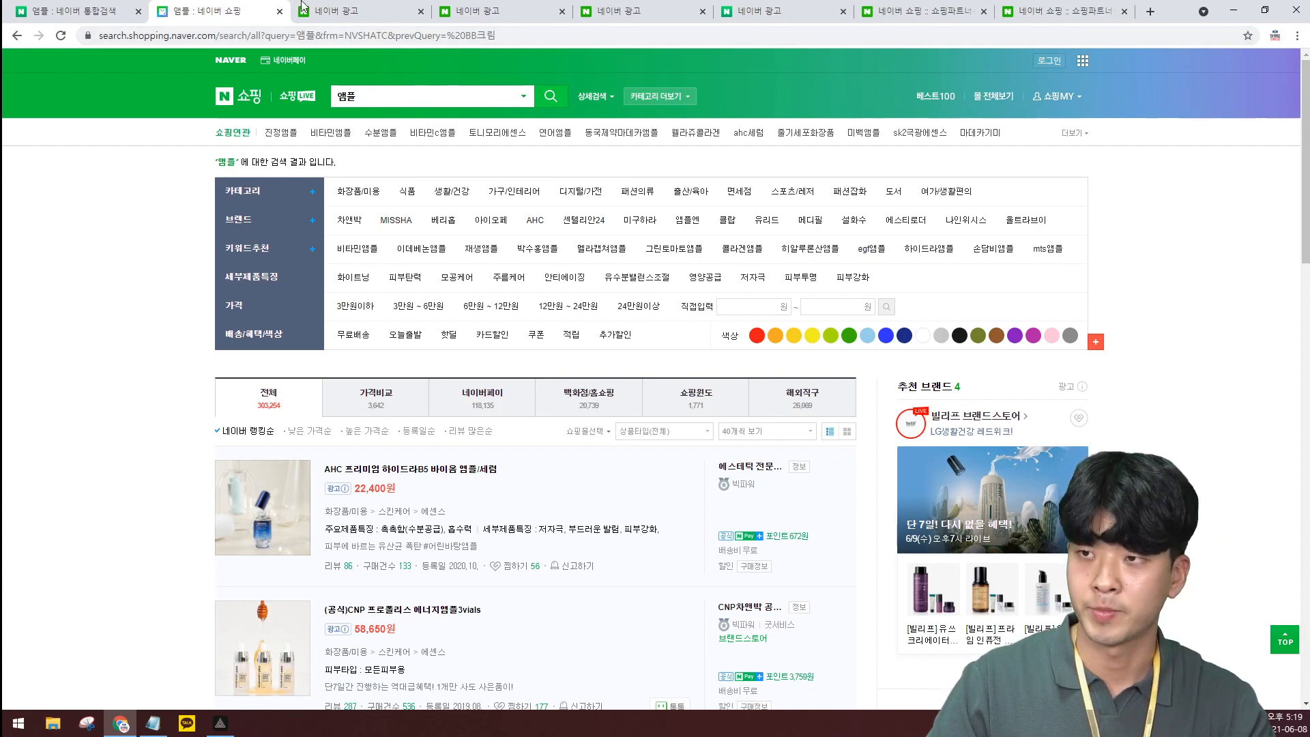
Return to the ad manager and review the mo_쇼핑브랜드_브랜드키워드 ad group's brand keywords and the 쇼핑_브랜드형 campaign's ad group list
left_click(488, 7)
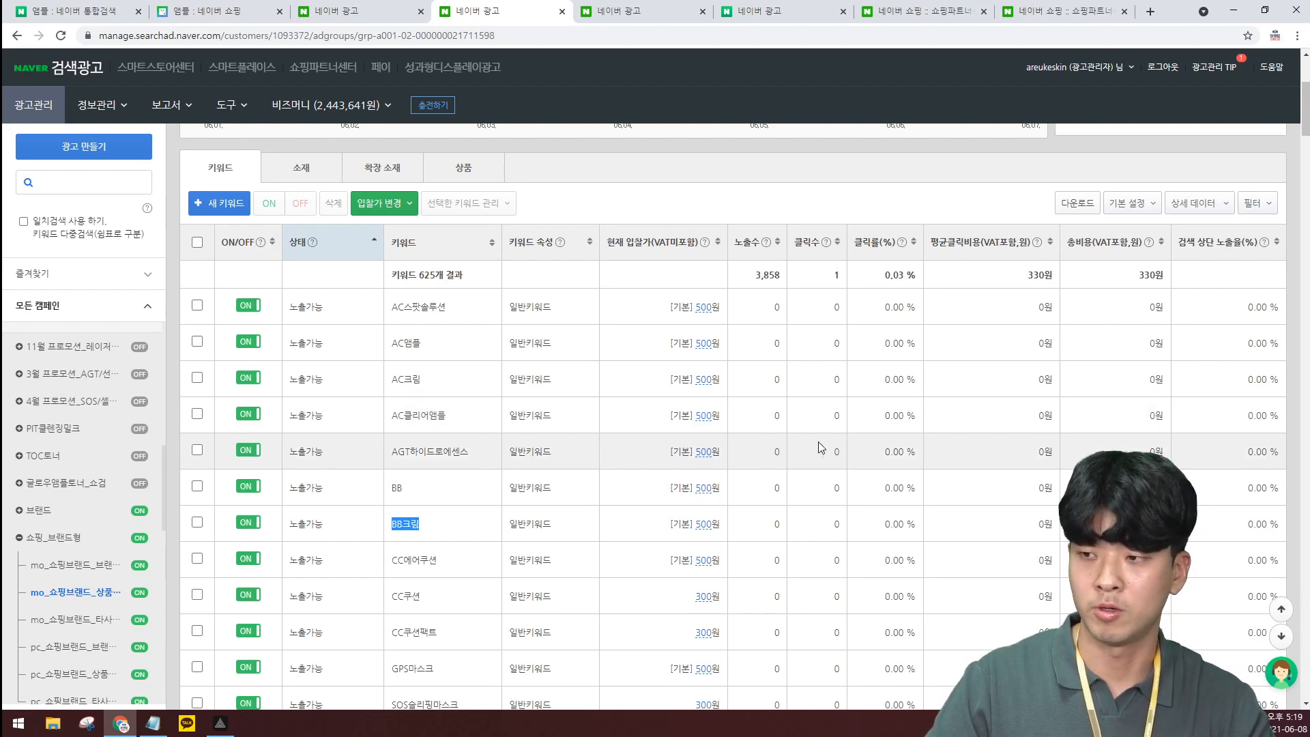
left_click(75, 564)
scroll(513, 510, "down", 5)
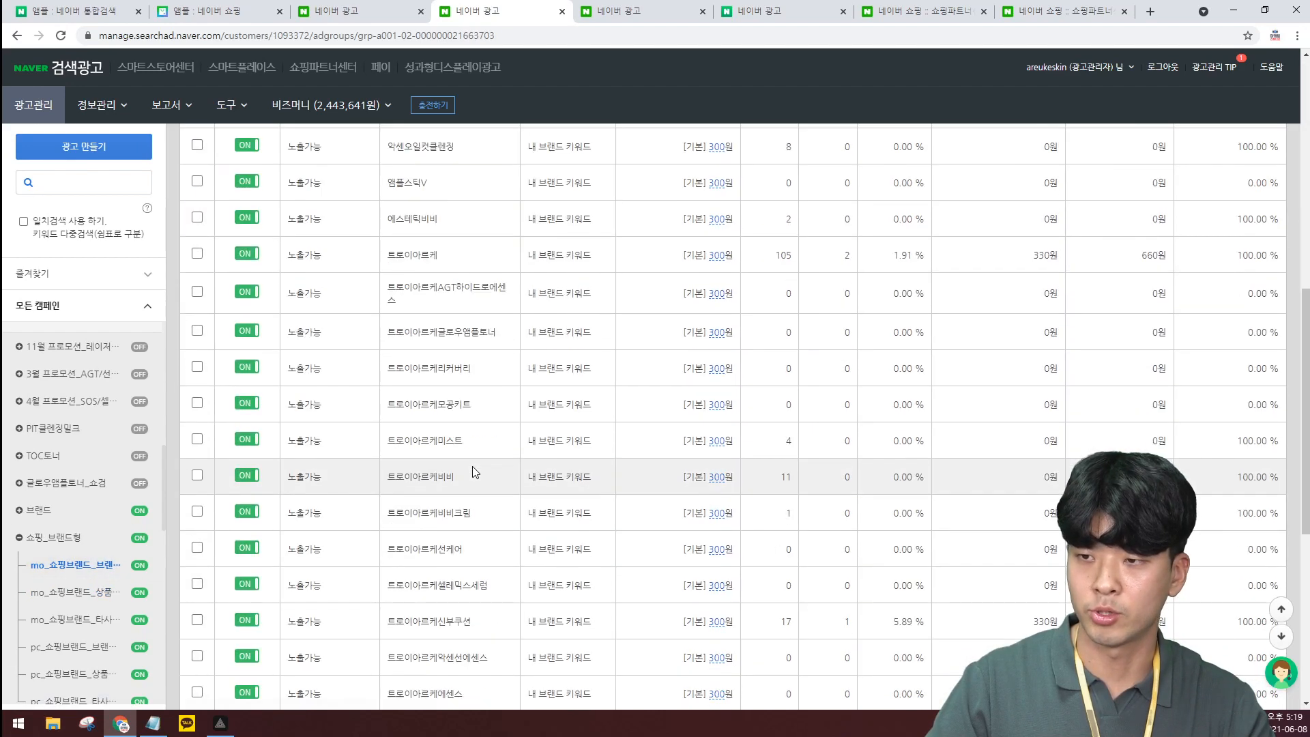
scroll(513, 511, "up", 6)
left_click_drag(454, 534, 408, 537)
left_click(407, 537)
scroll(406, 537, "down", 4)
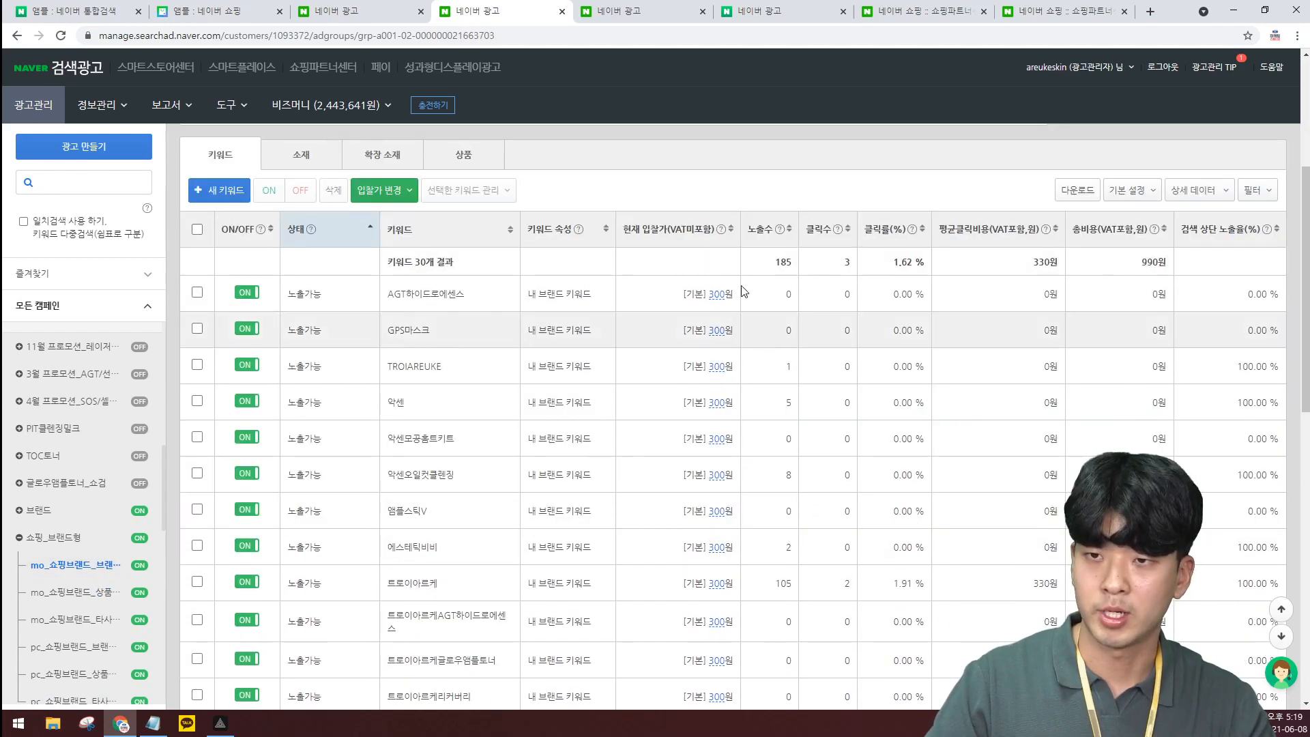
scroll(741, 285, "up", 3)
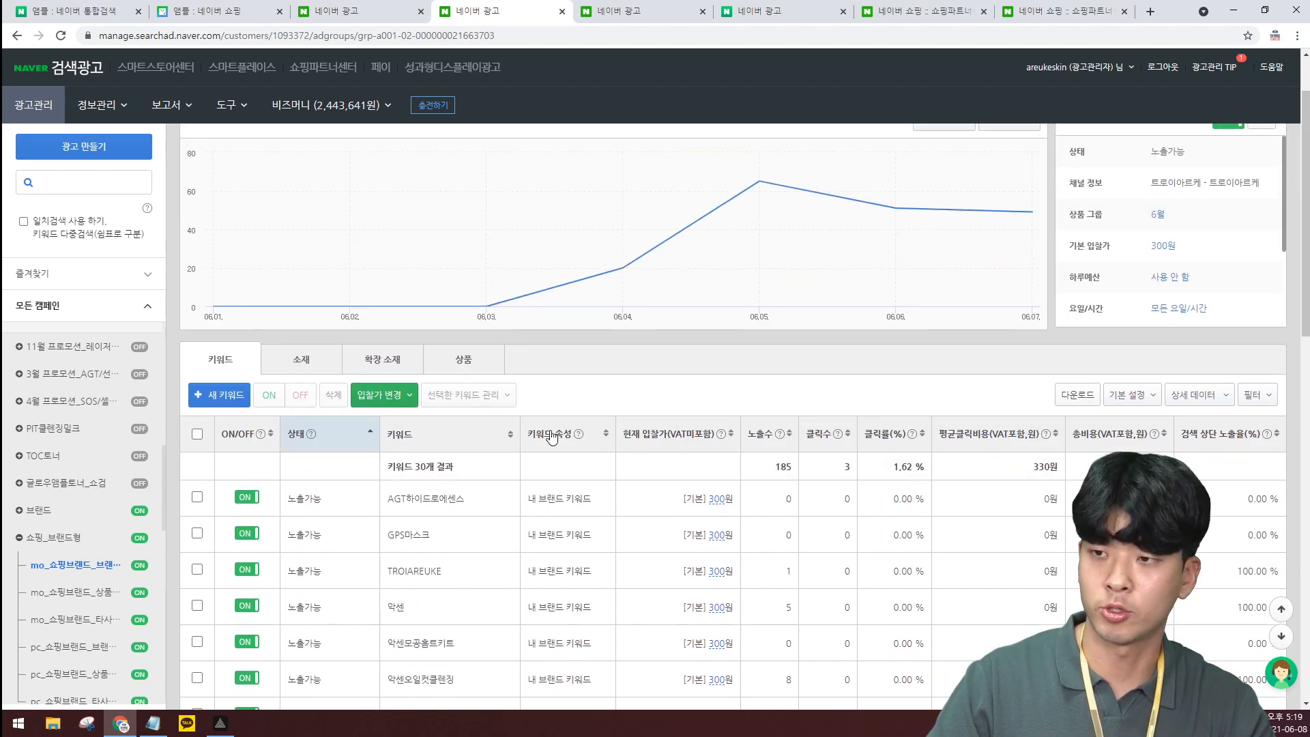
left_click(114, 539)
scroll(546, 418, "down", 5)
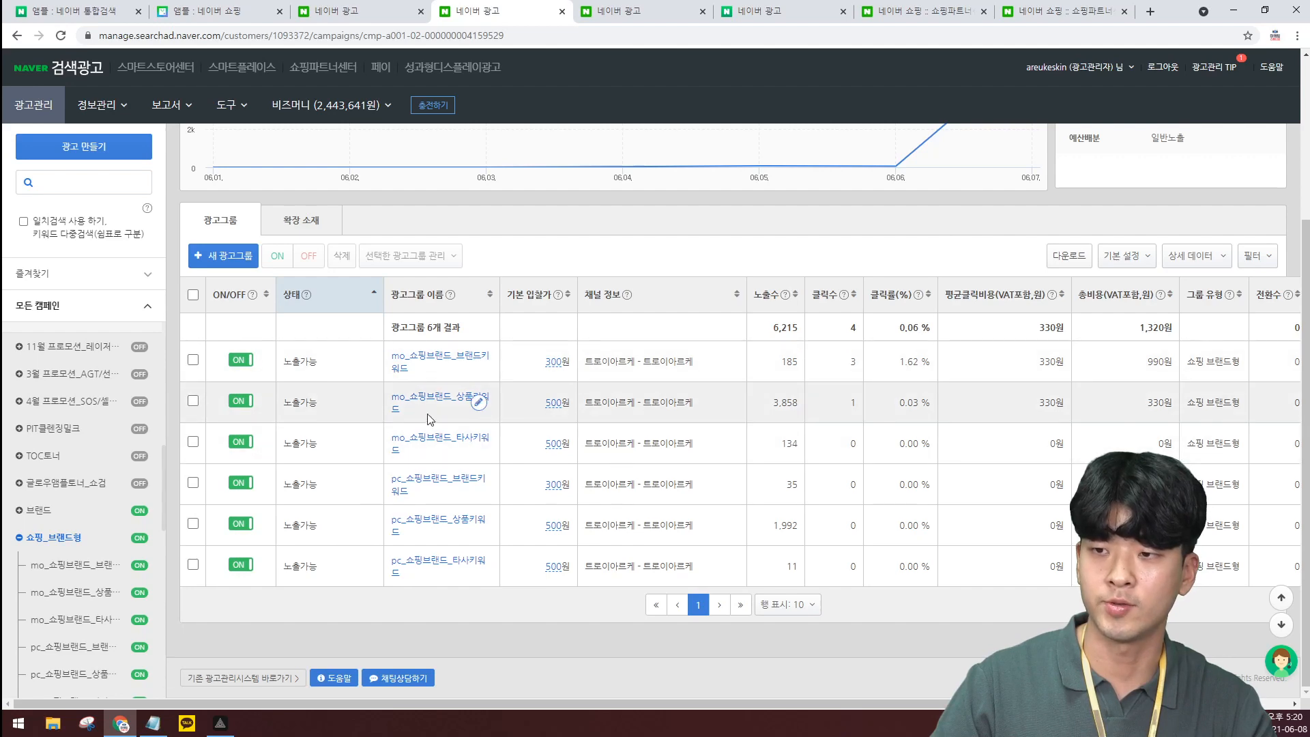
Go to the shopping partner center's 브랜드 패키지 page and view its introduction with the brand authority application
left_click(1050, 8)
left_click(953, 8)
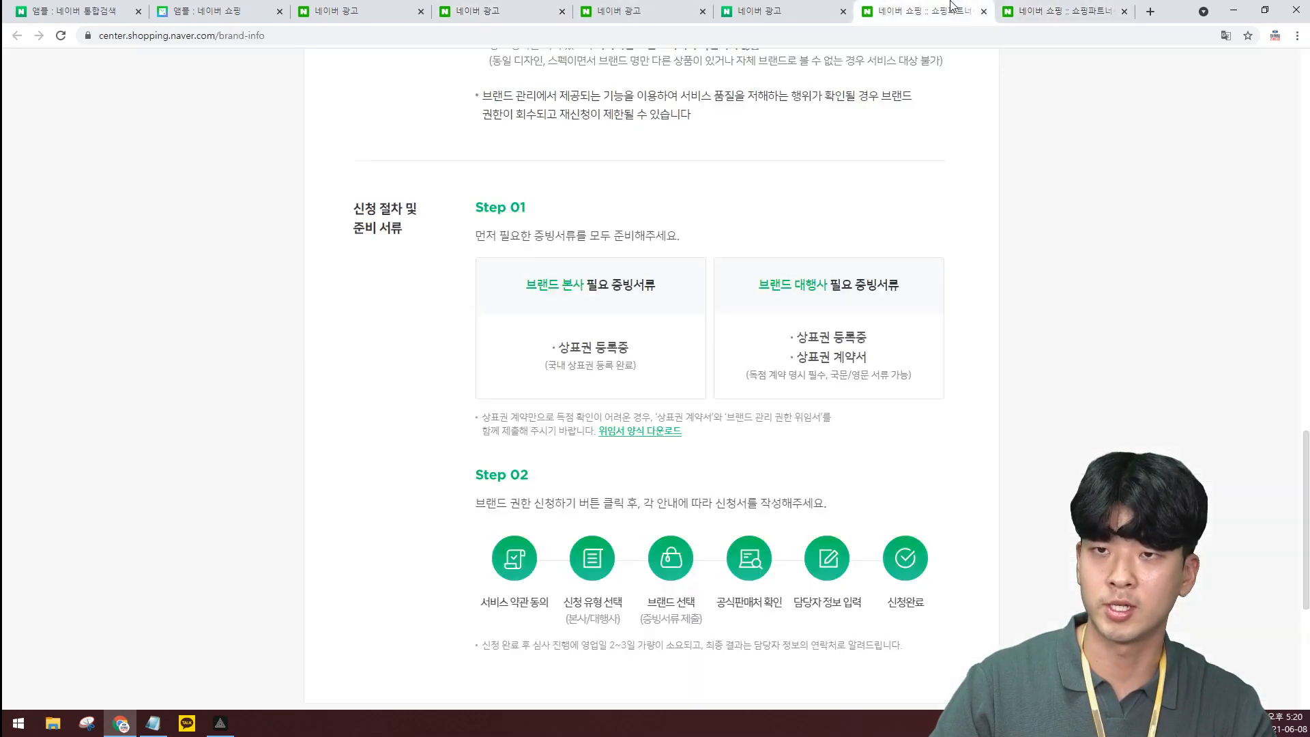
key("Home")
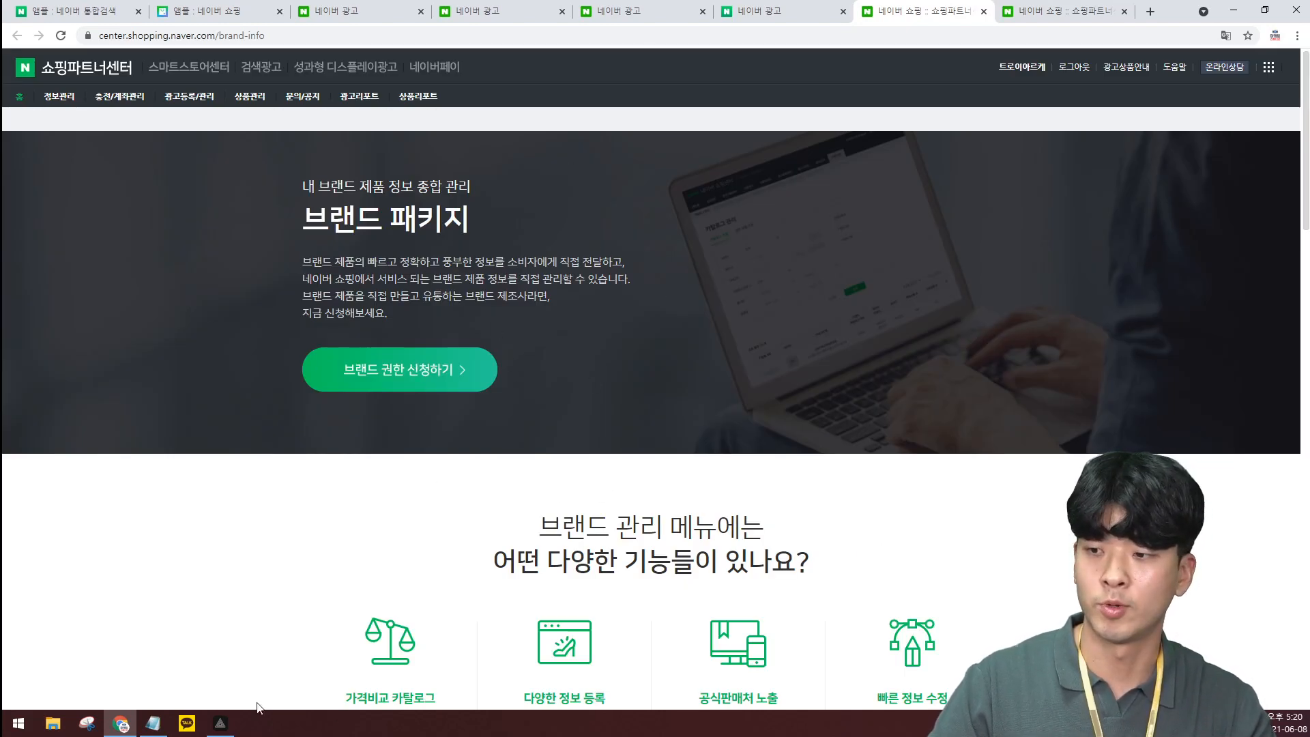
Switch to the Notepad notes and highlight the process stages 비즈채널 등록, 광고등록 and 검수2~3일 one after another
left_click(153, 722)
key("shift+Right")
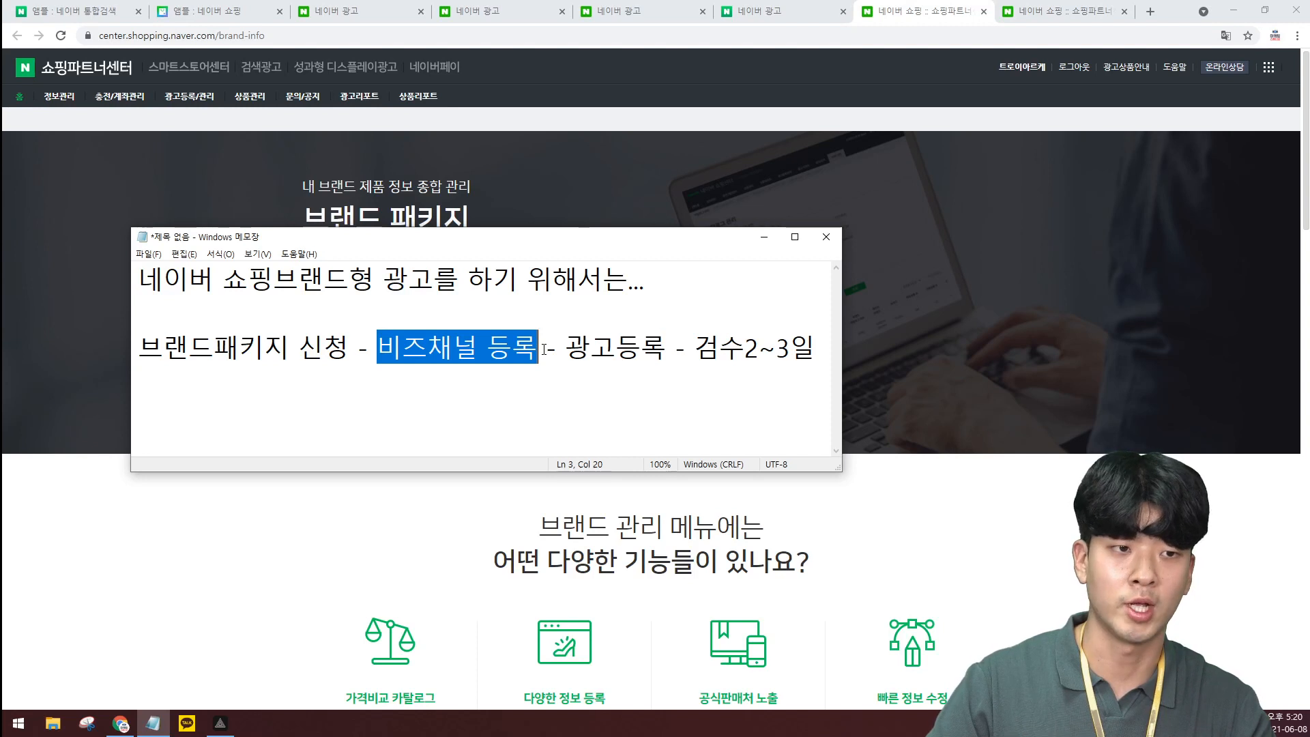
left_click_drag(565, 348, 664, 348)
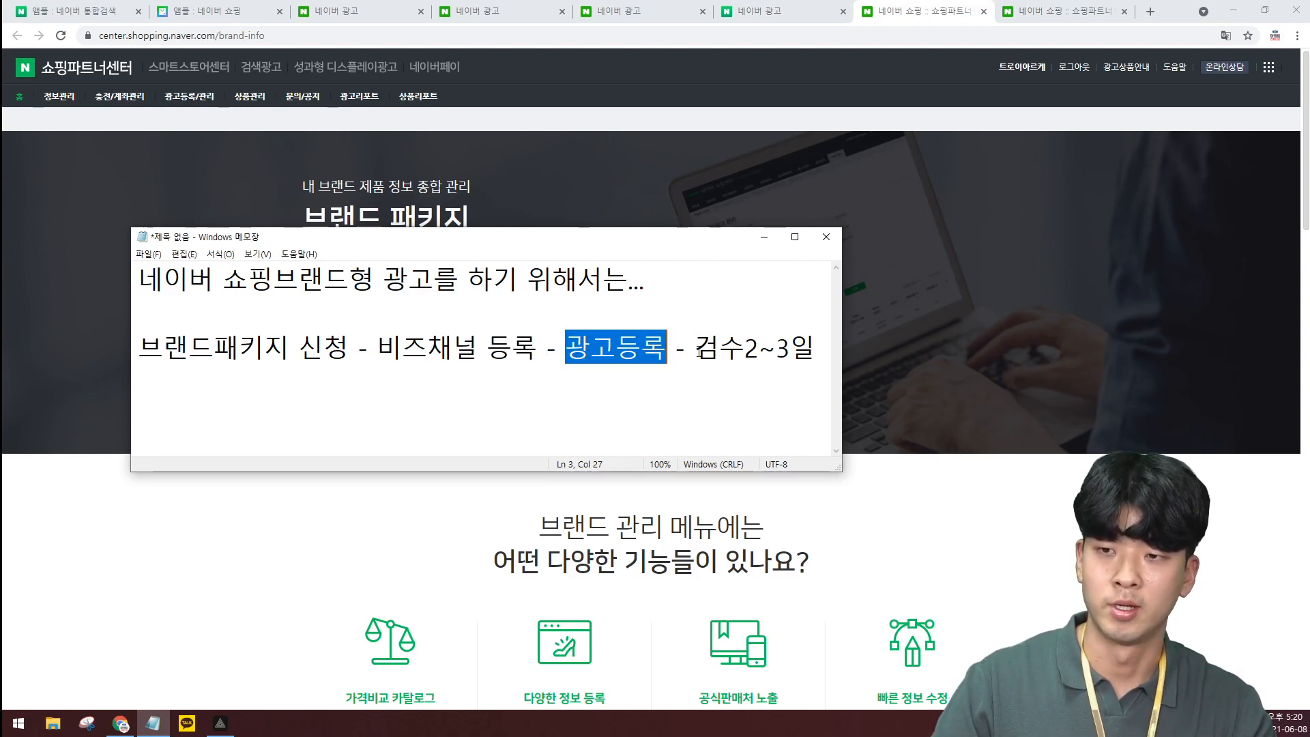
left_click_drag(702, 349, 806, 348)
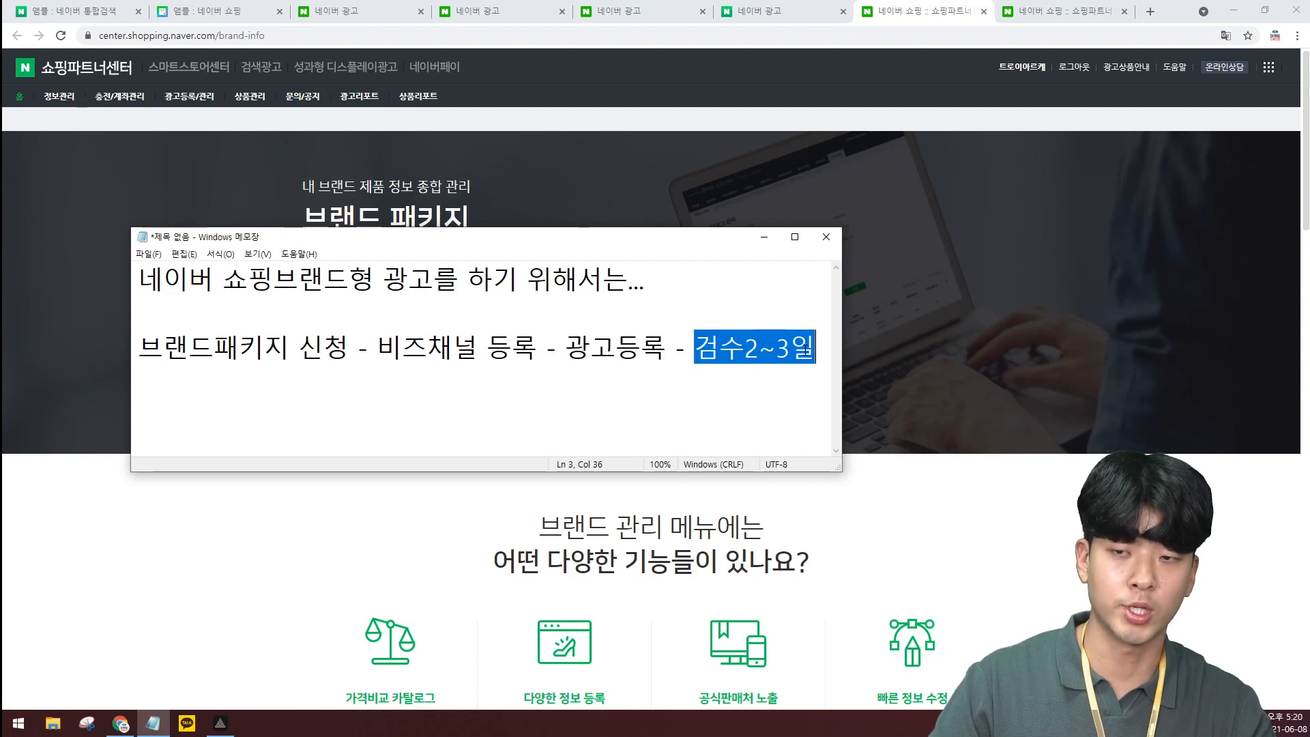
left_click(820, 355)
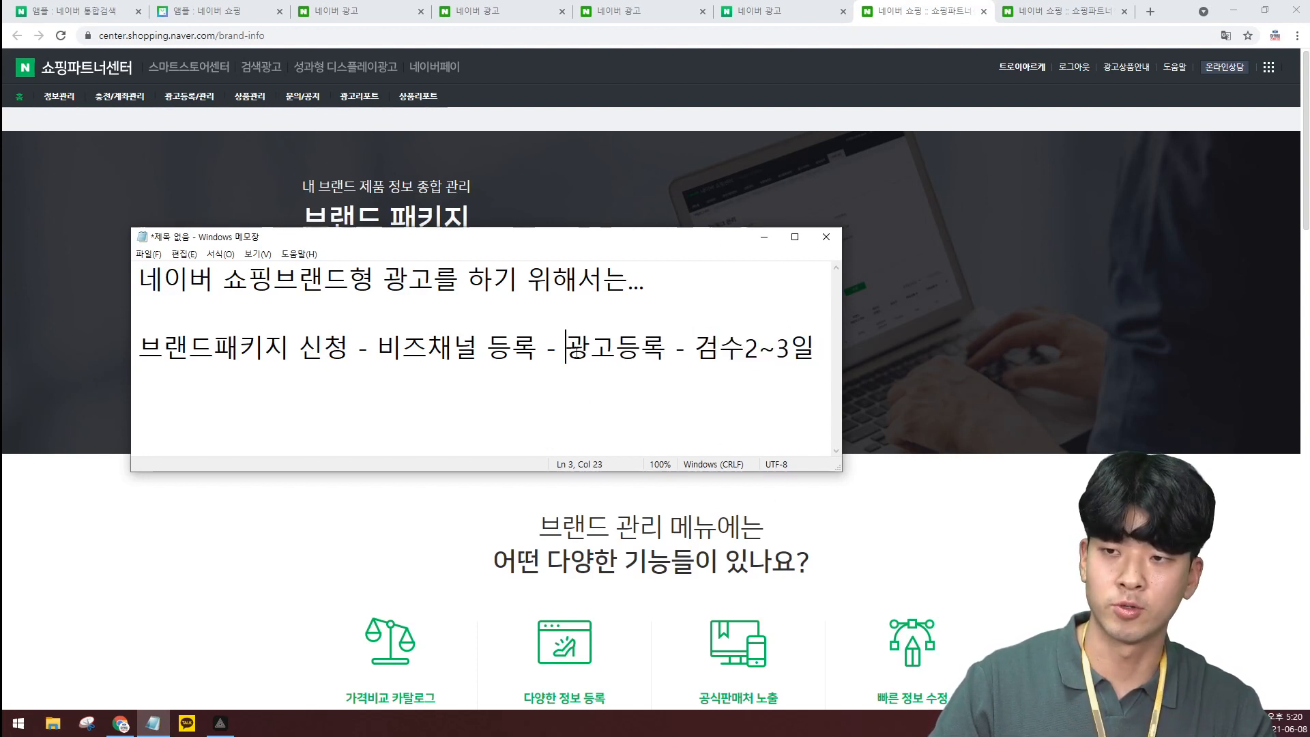
left_click_drag(566, 348, 795, 351)
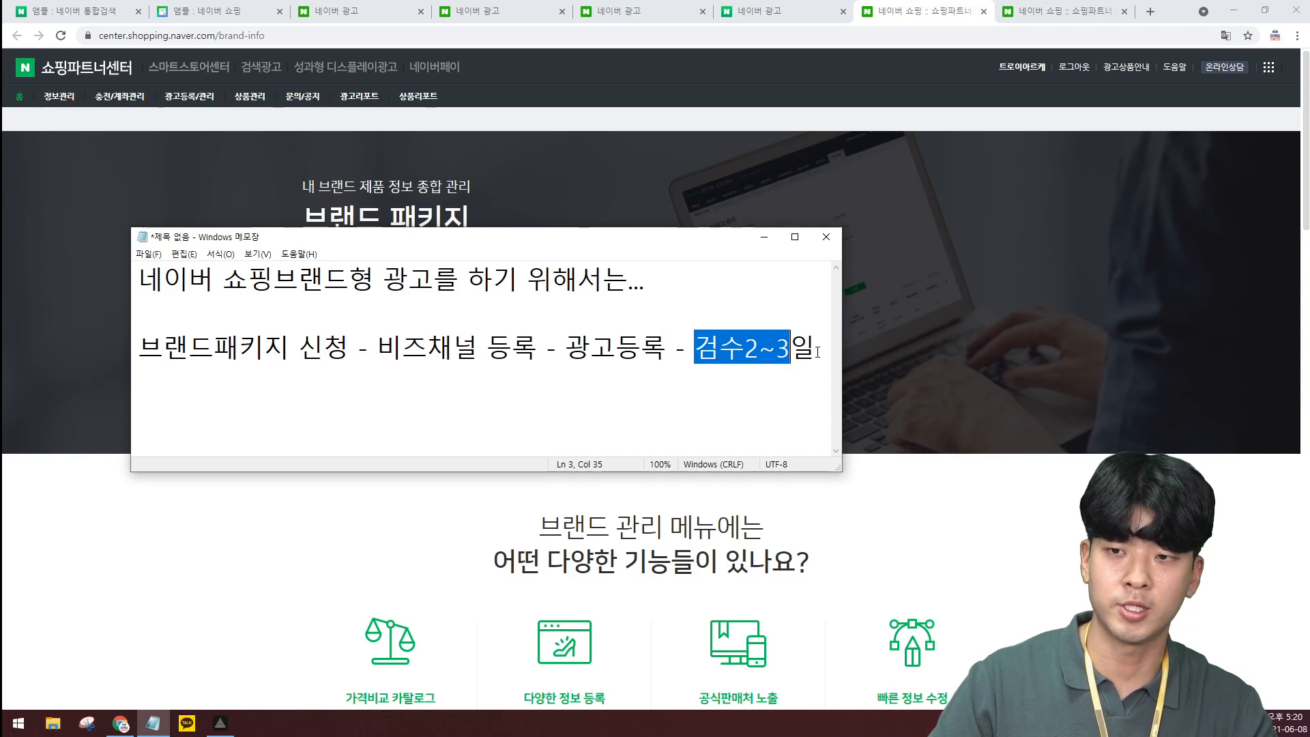
left_click_drag(818, 352, 723, 352)
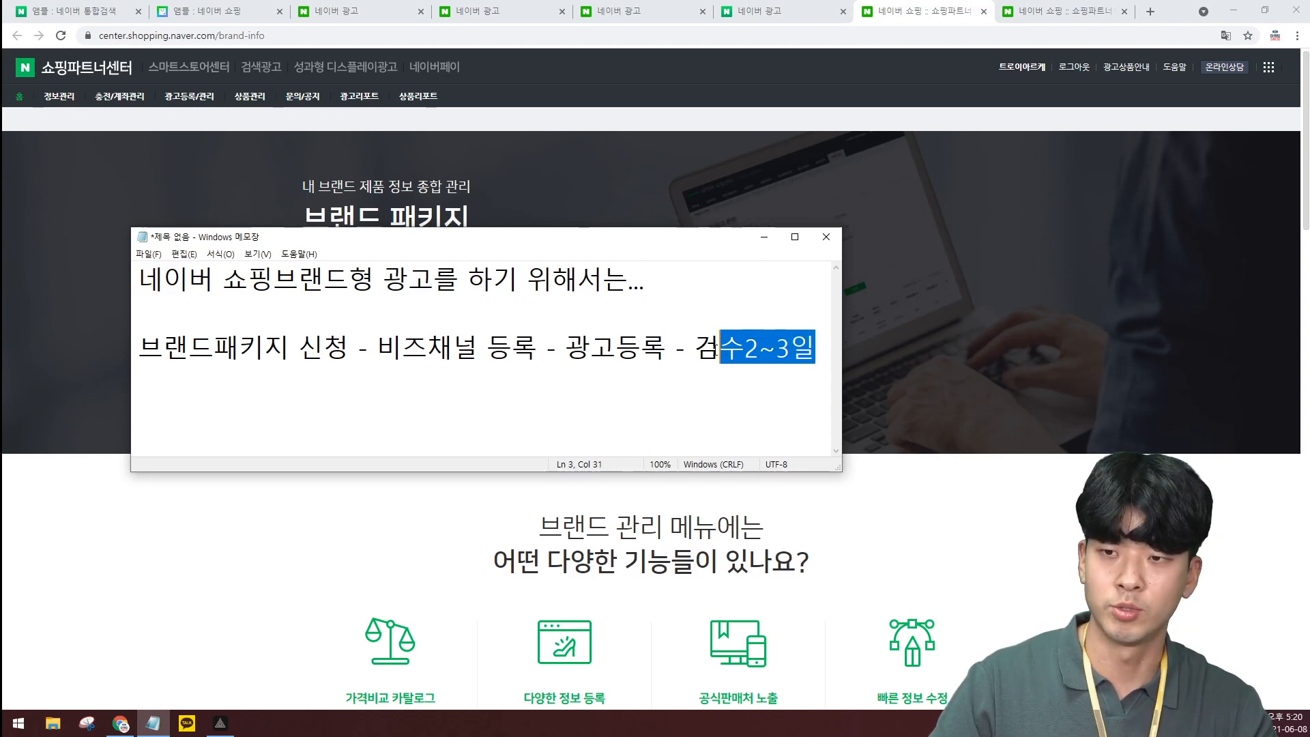
key("shift+Left")
key("Left")
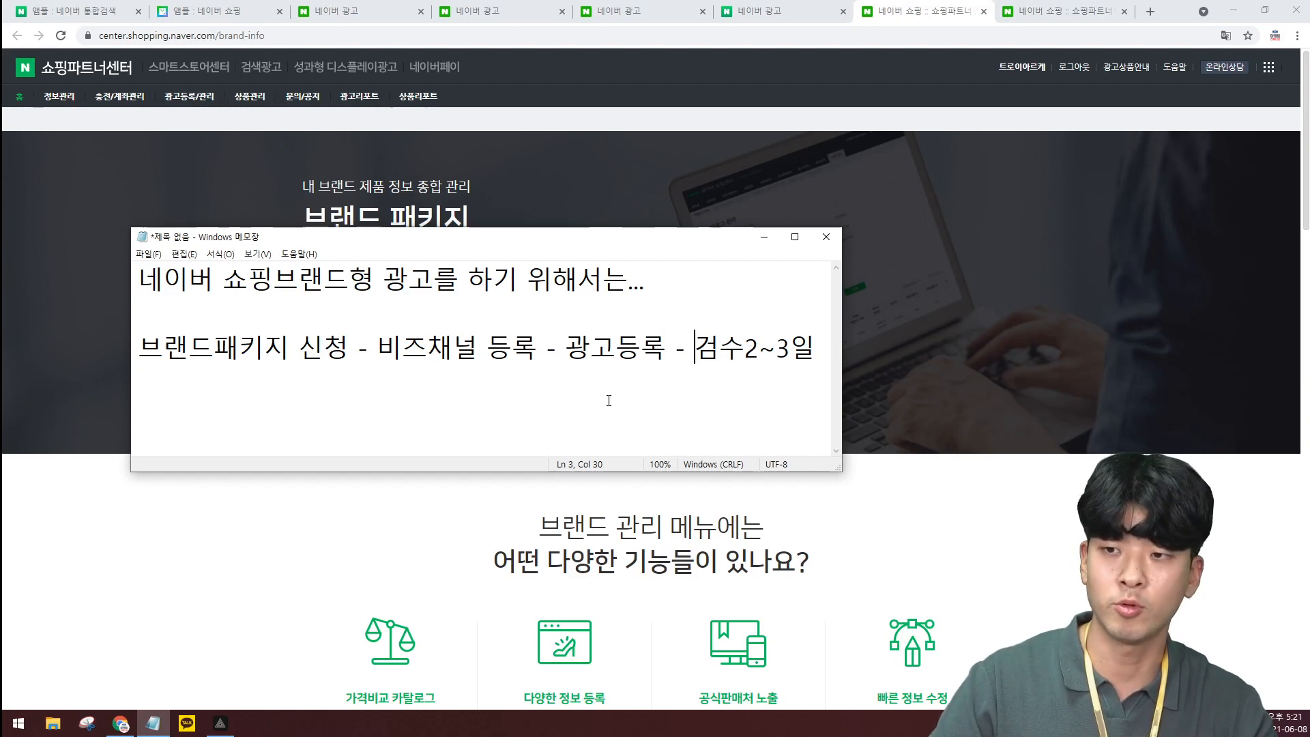
Open the ad account's business channel management and examine the 네이버쇼핑 브랜드 channel and its store URL on page 2
left_click(360, 10)
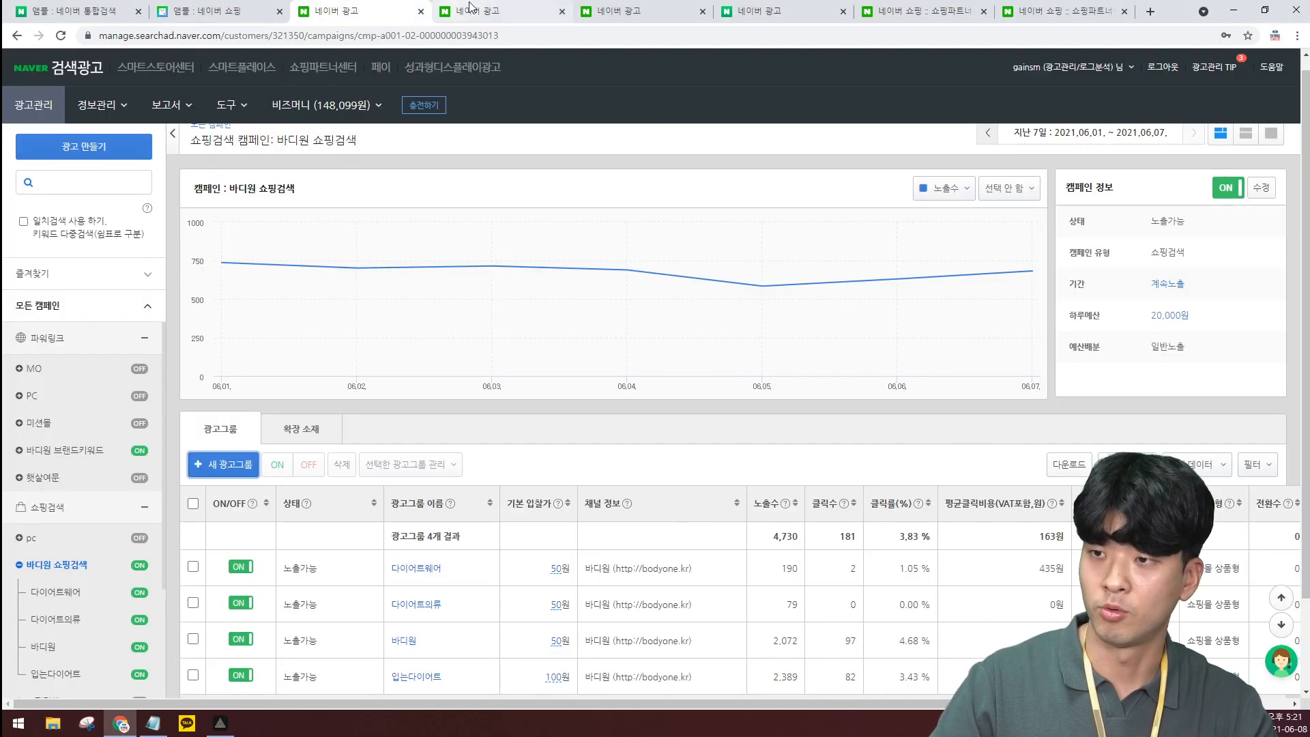
left_click(472, 8)
mouse_move(101, 108)
left_click(102, 138)
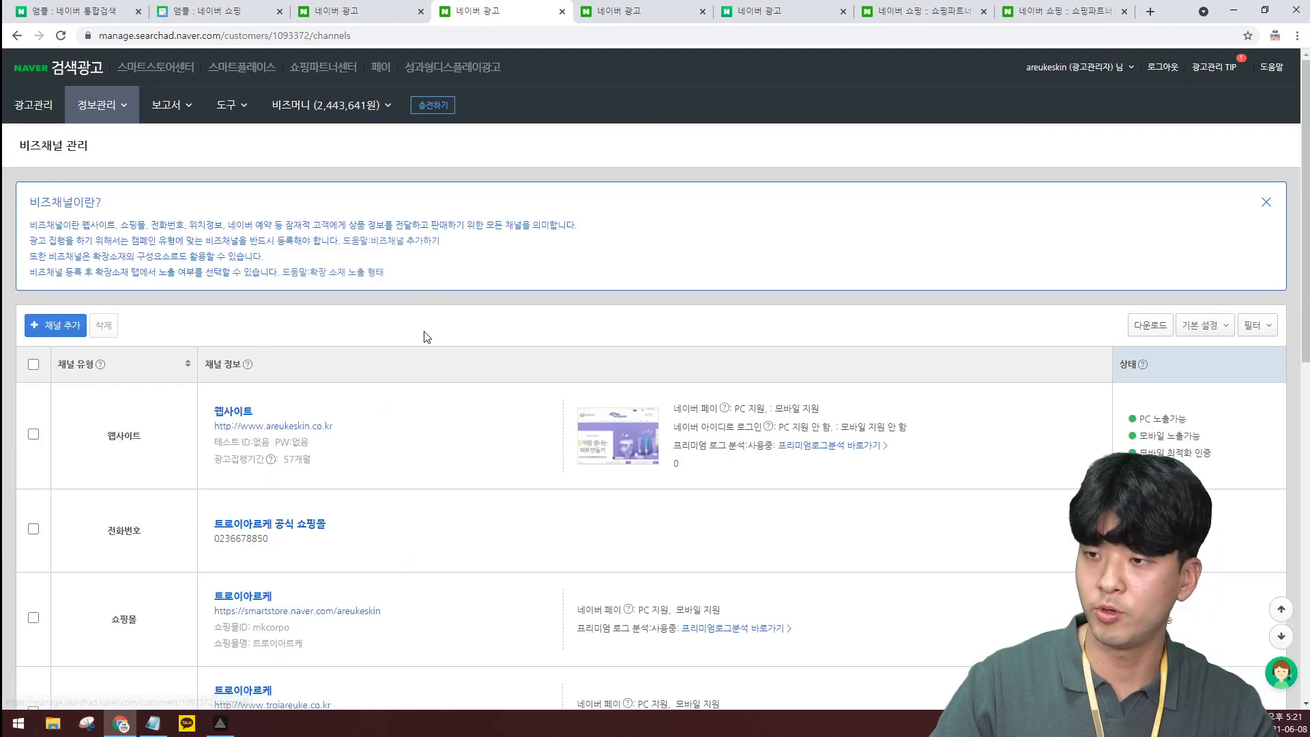
scroll(437, 376, "down", 5)
scroll(444, 413, "down", 5)
left_click(628, 600)
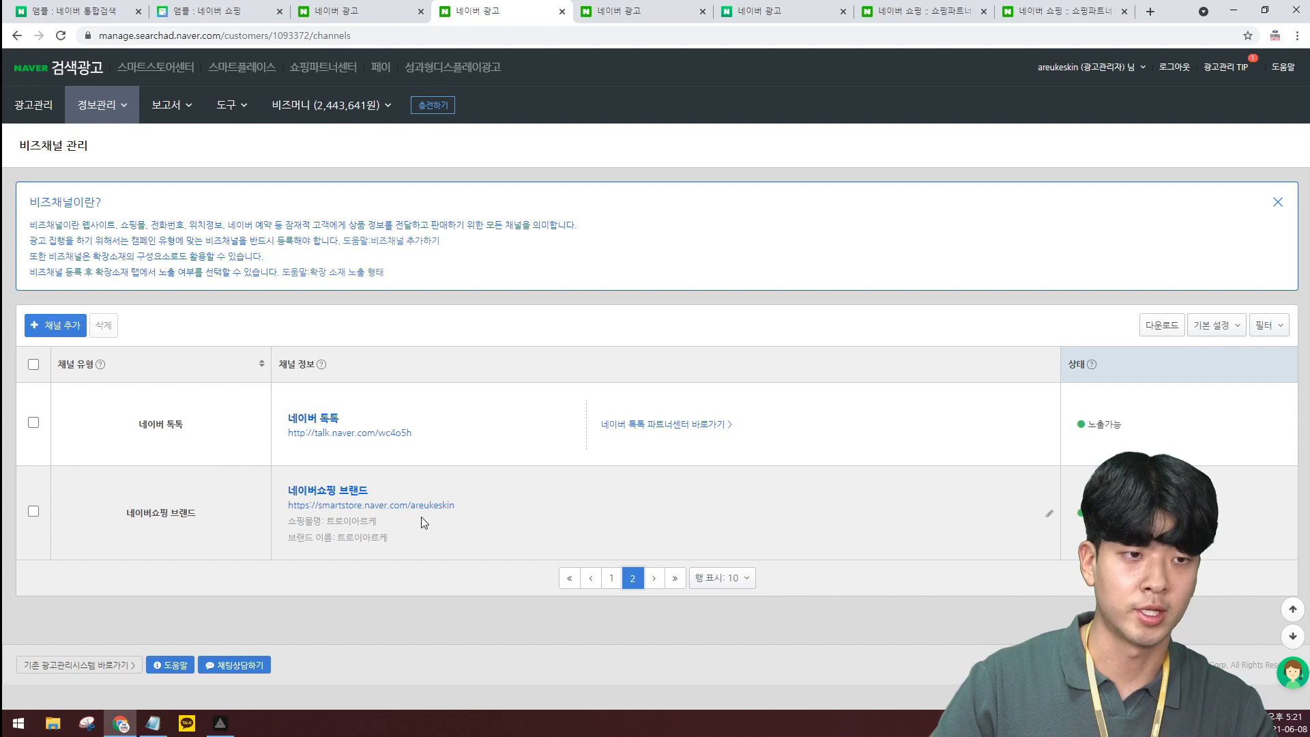
left_click_drag(456, 506, 280, 501)
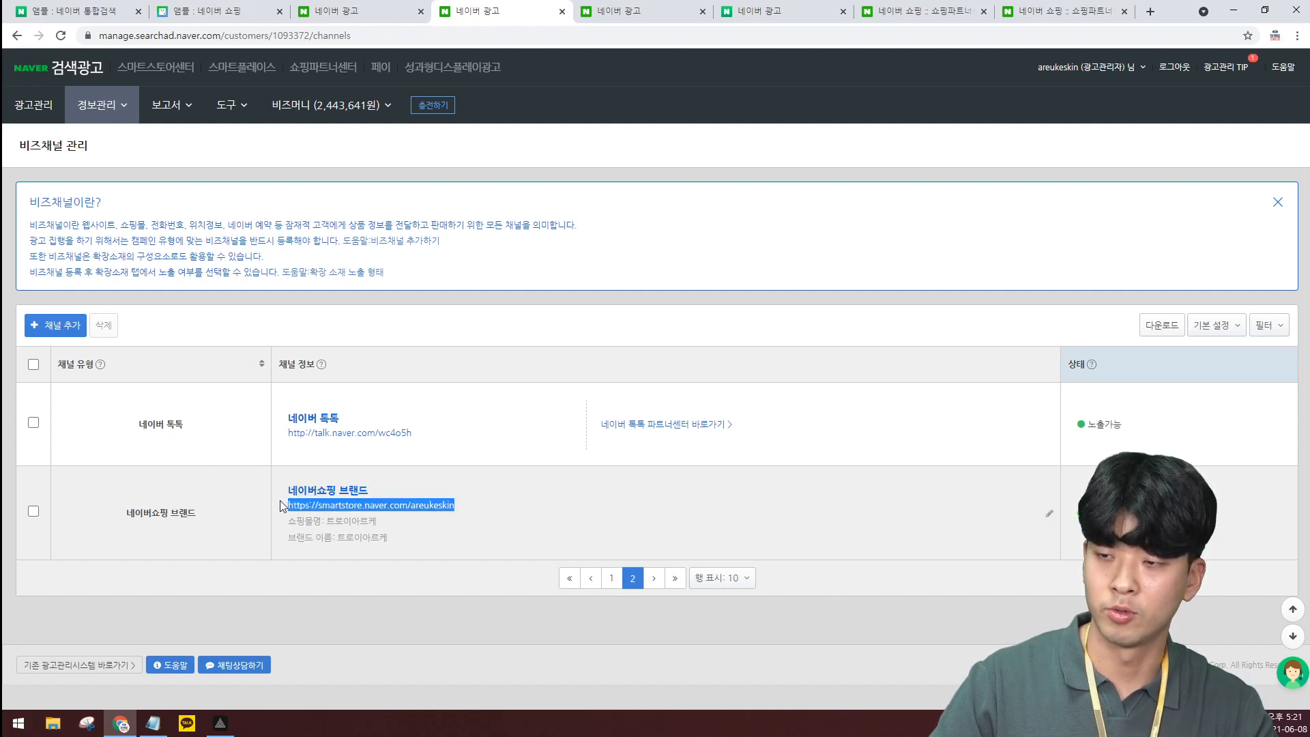
left_click(286, 493)
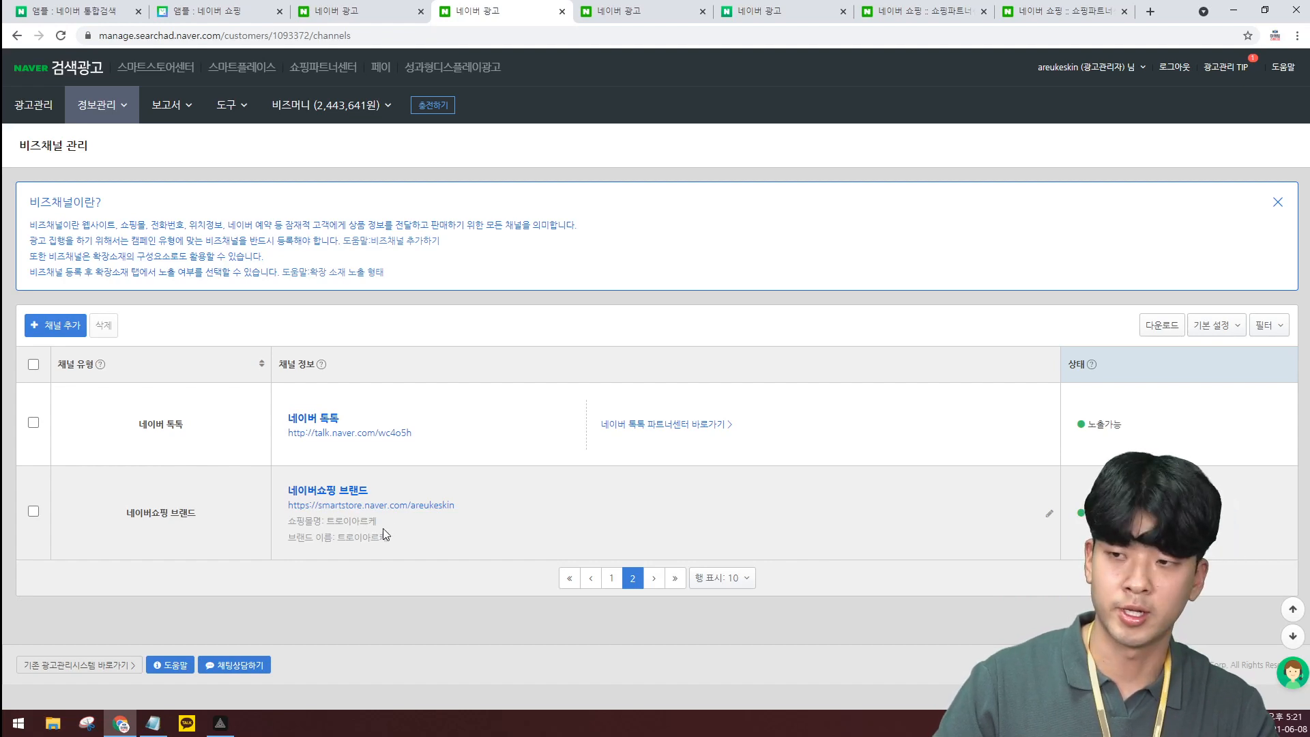
Return to ad management and open the creatives of the mo_쇼핑브랜드_브랜드키워드 ad group in the 쇼핑_브랜드형 campaign
left_click(33, 104)
scroll(114, 510, "down", 7)
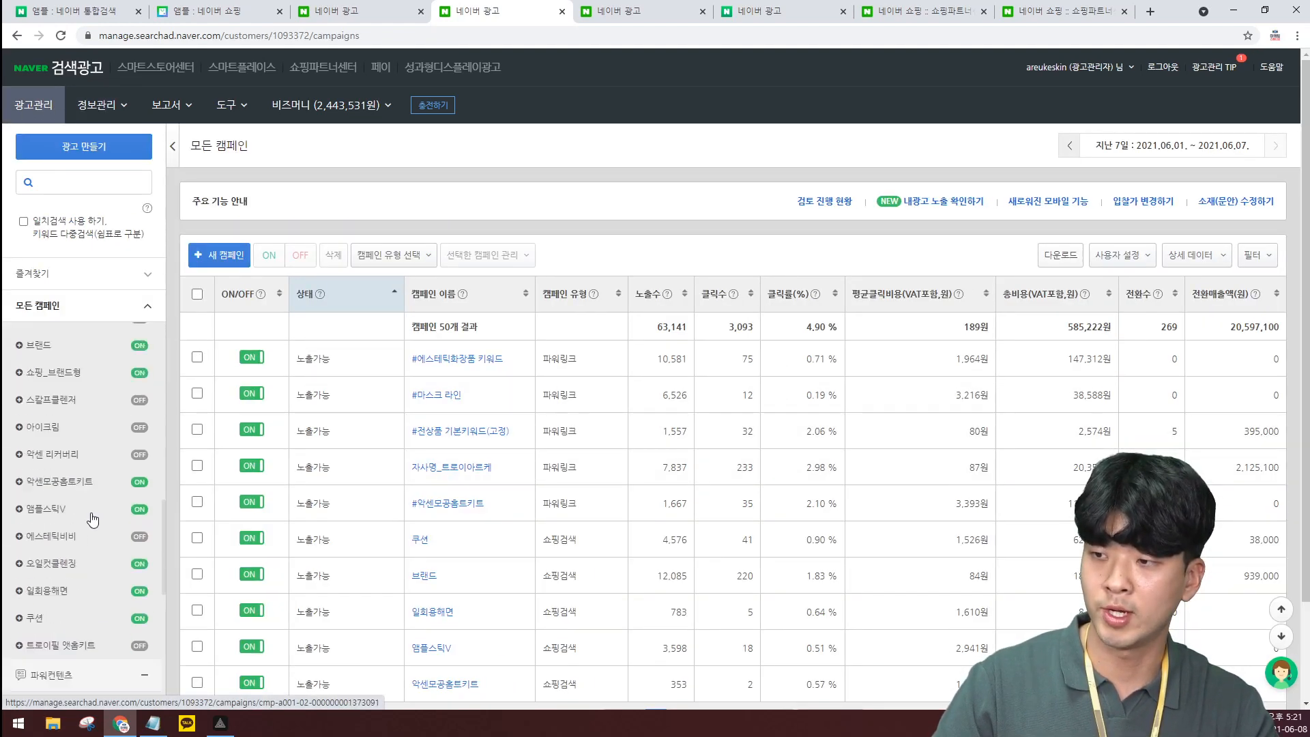
scroll(89, 410, "up", 4)
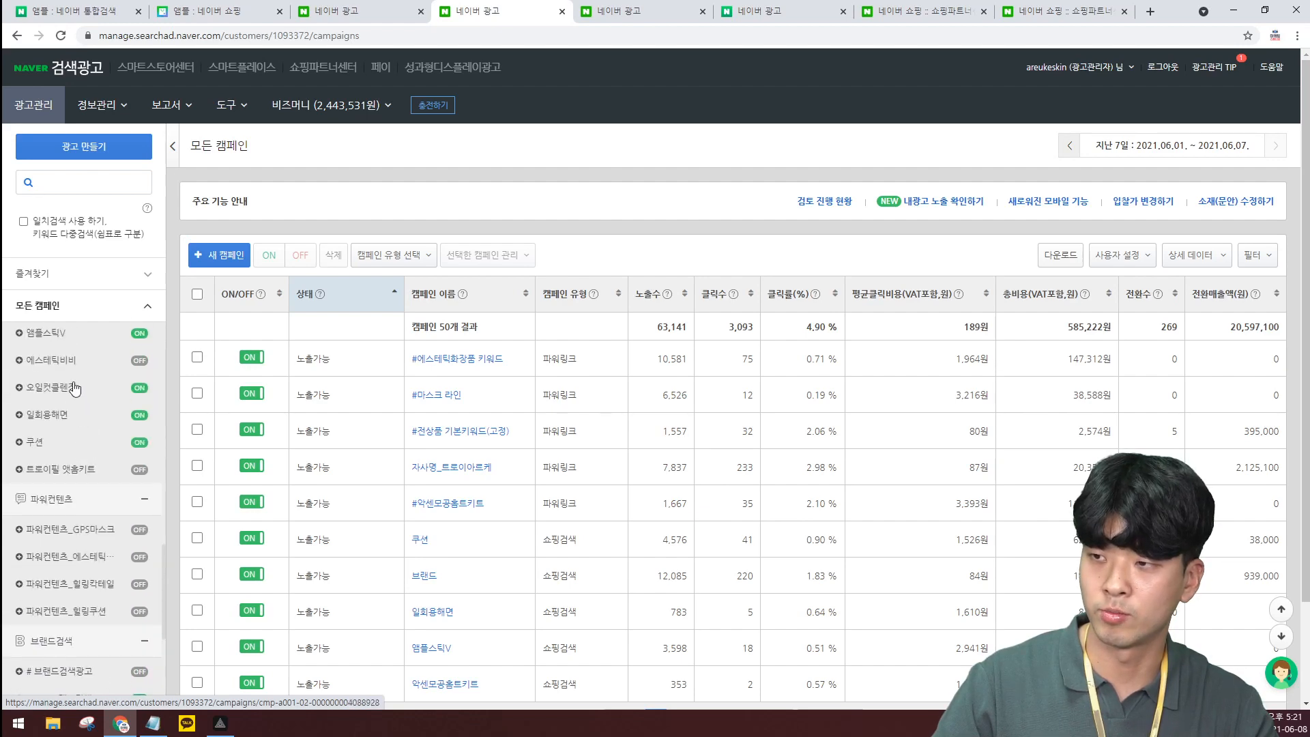
scroll(99, 457, "up", 2)
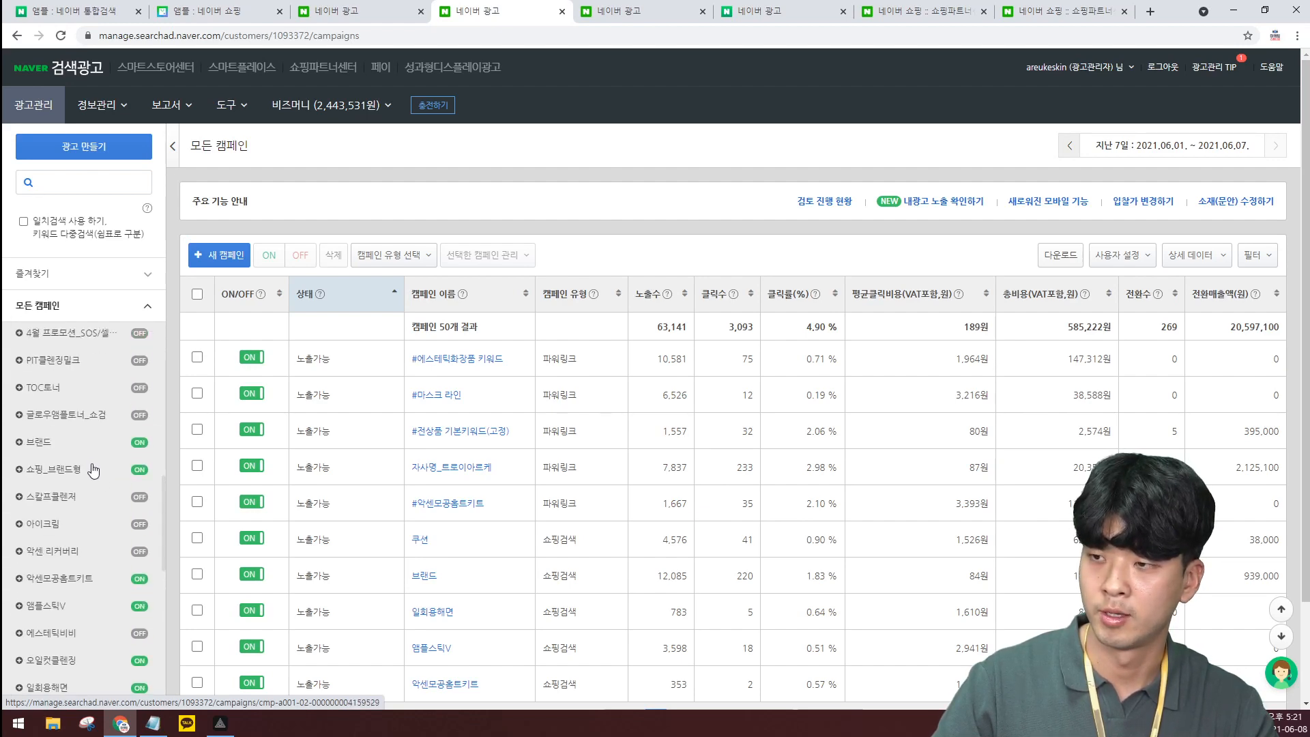
left_click(80, 471)
scroll(417, 443, "down", 3)
left_click(425, 438)
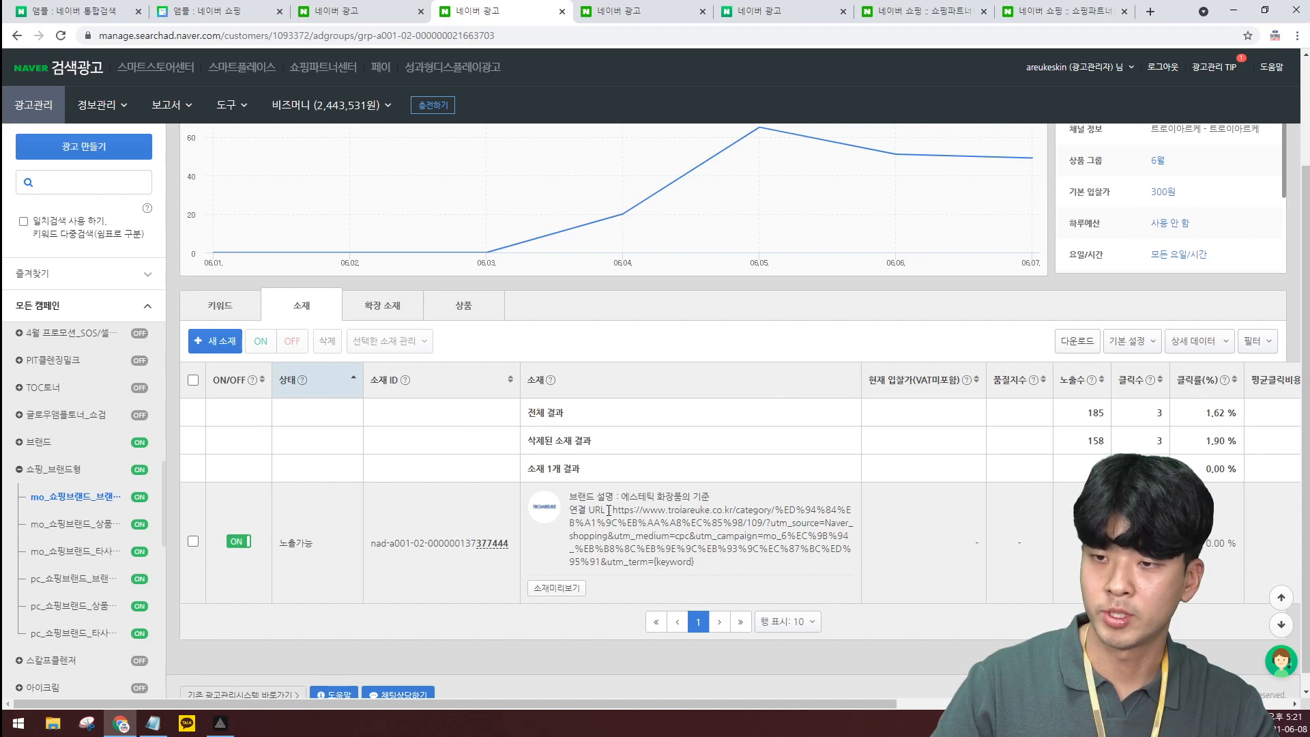
Examine the creative's landing URL, then the ad group's extension creatives and linked products
left_click_drag(608, 510, 775, 510)
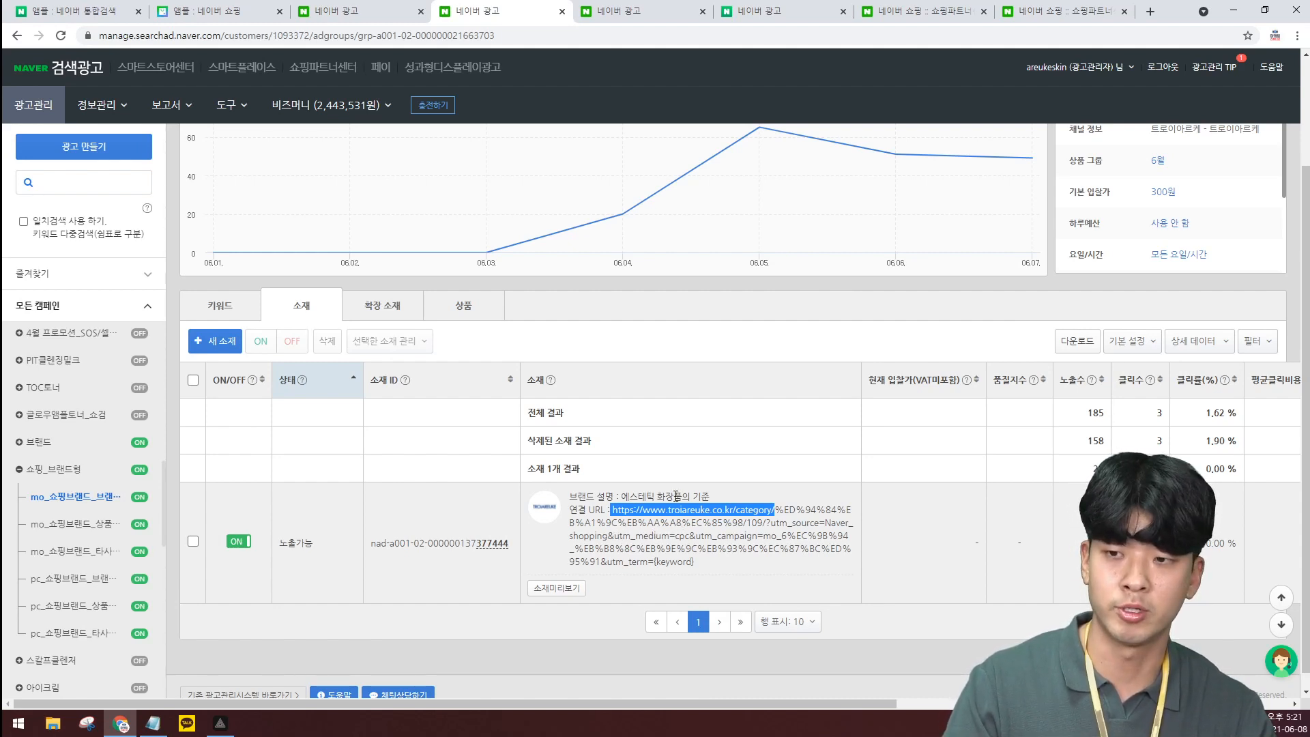
left_click(374, 305)
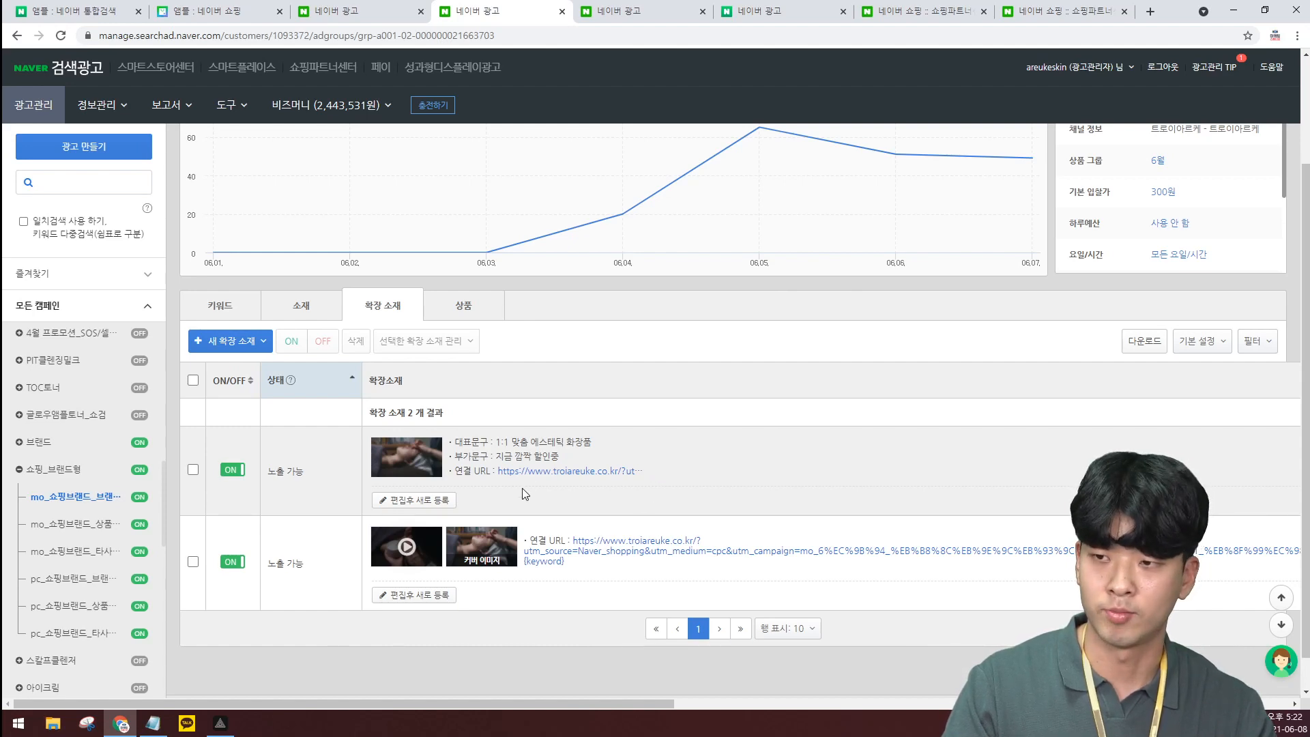
left_click(464, 305)
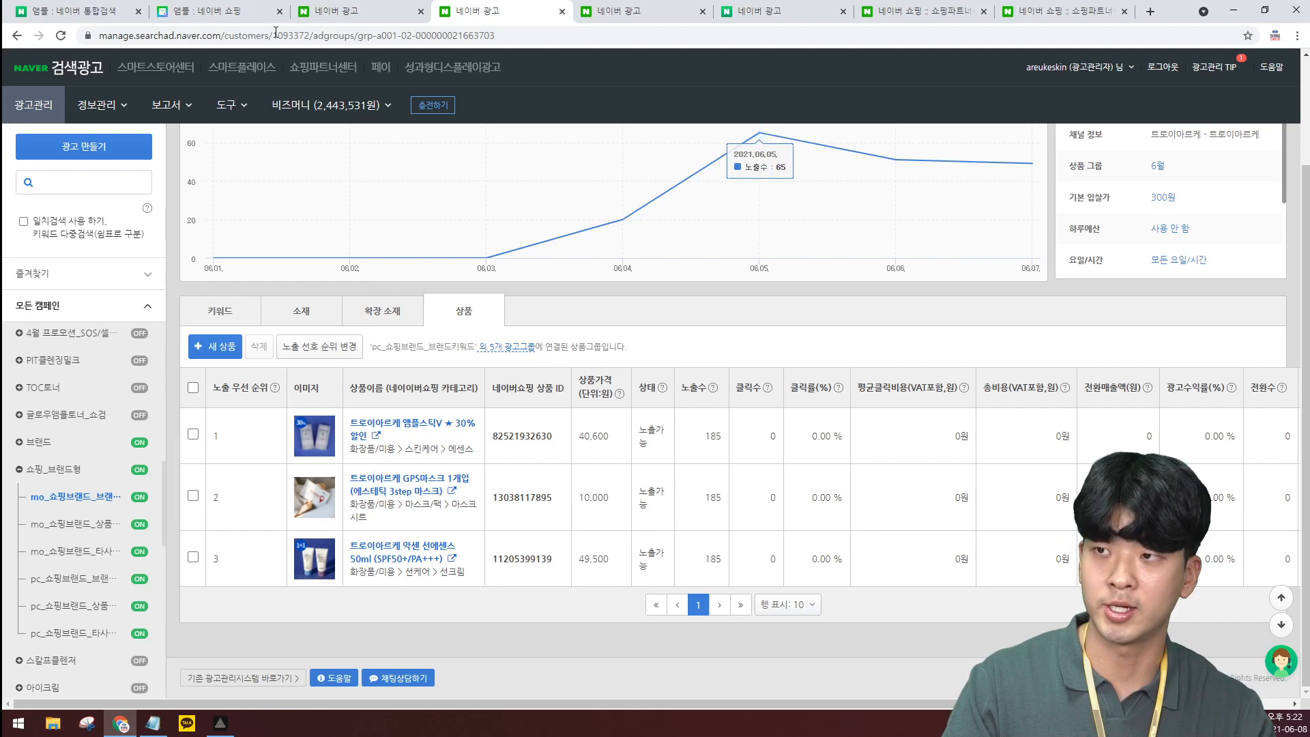
Search Naver Shopping for 운동복 and examine the recommended brand ads beside the results
left_click(228, 10)
left_click_drag(395, 97, 210, 111)
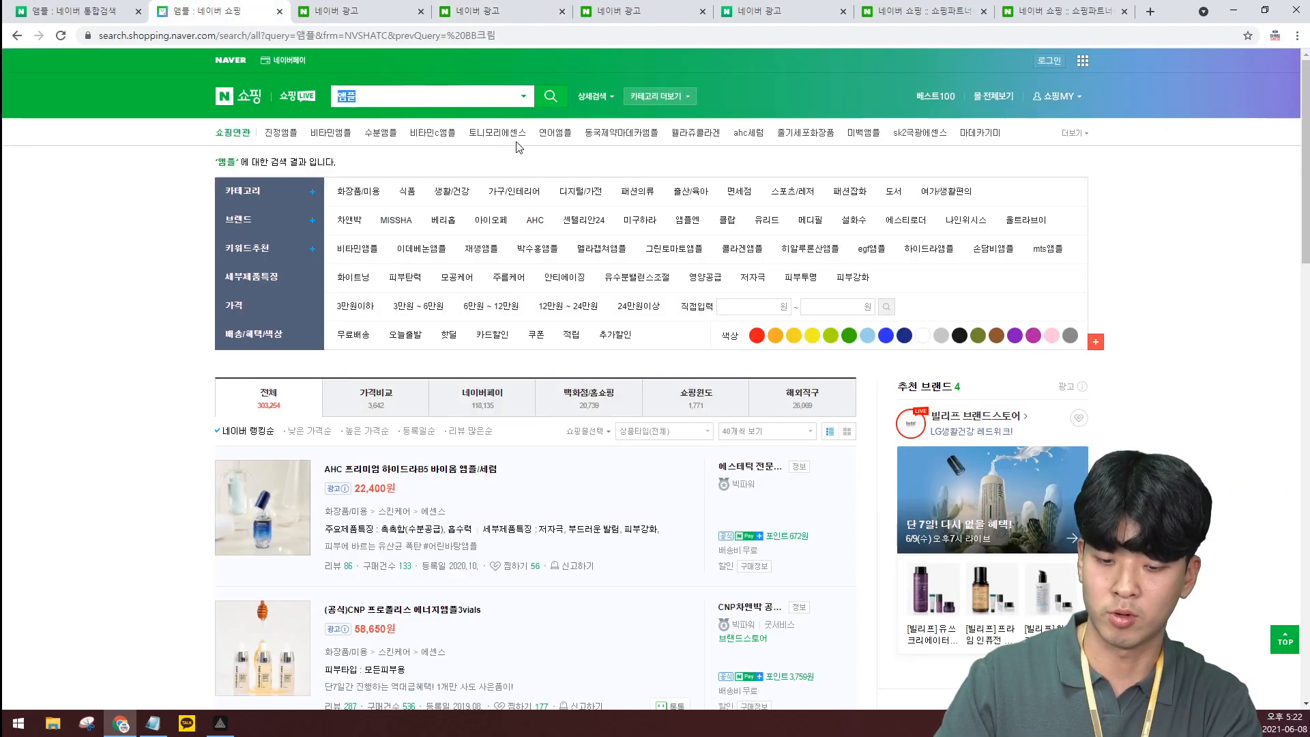
type("운동복")
key("Return")
scroll(1086, 419, "down", 2)
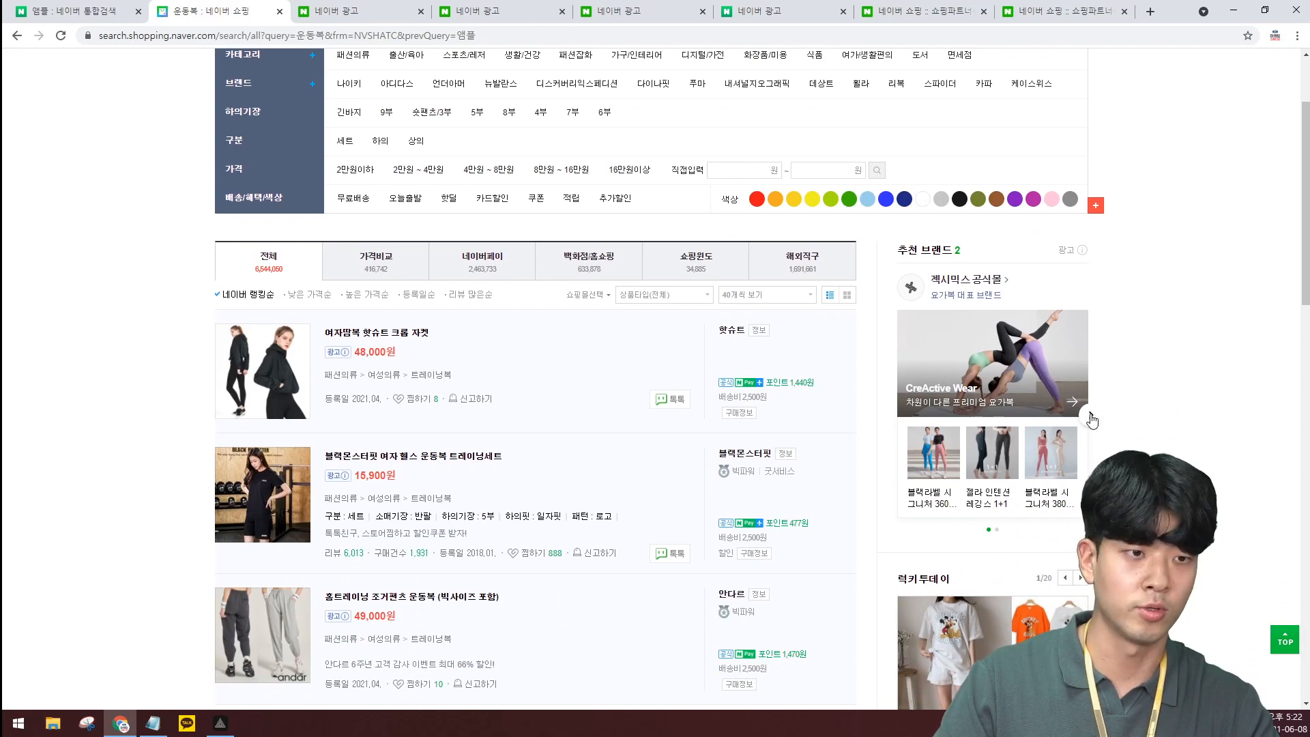
scroll(1091, 420, "up", 2)
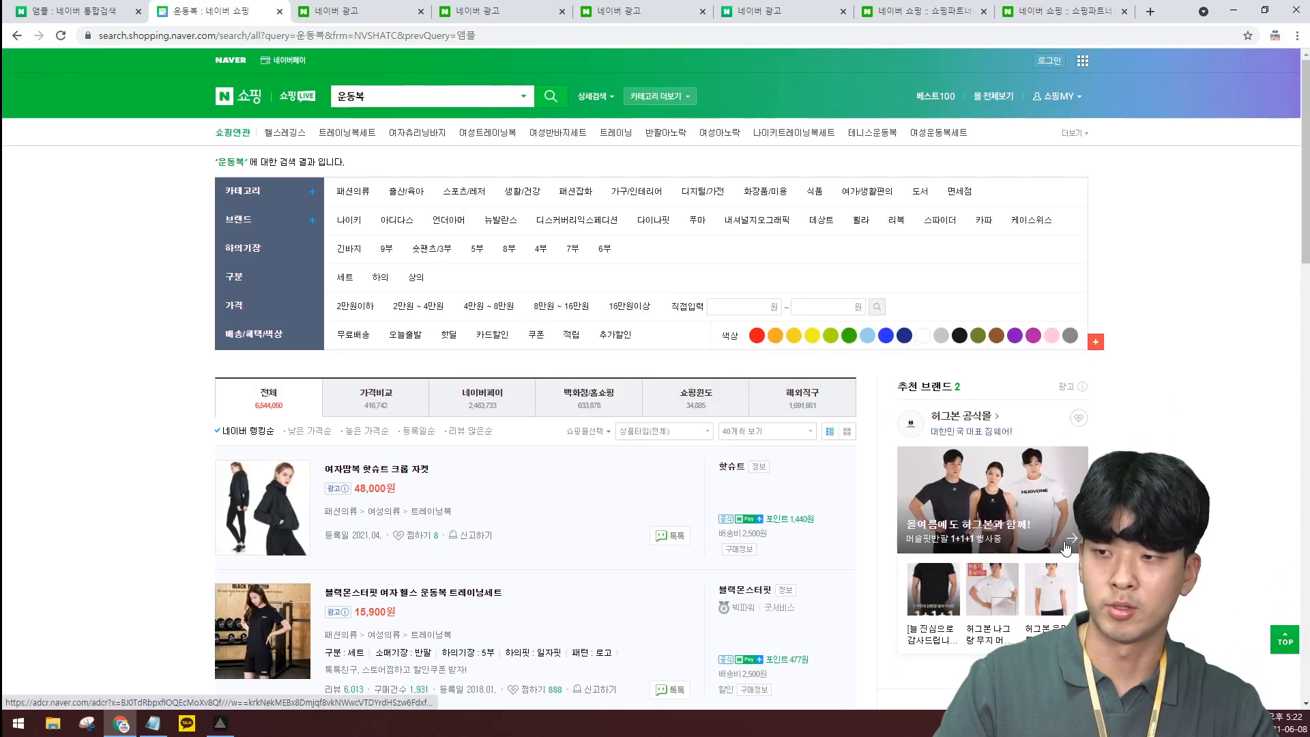